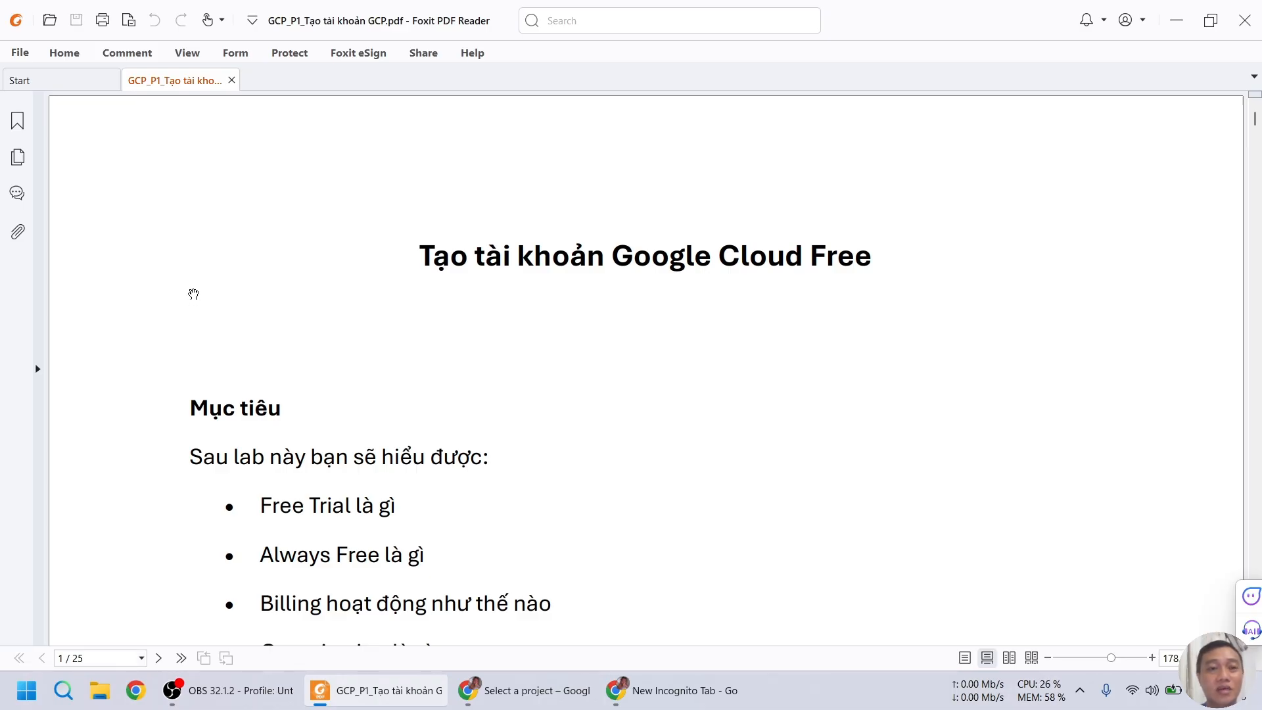
# Step: Read the lab guide's objectives and the Google Cloud hierarchy diagram of organization, folder, project and services
pyautogui.scroll(-3, 200, 294)
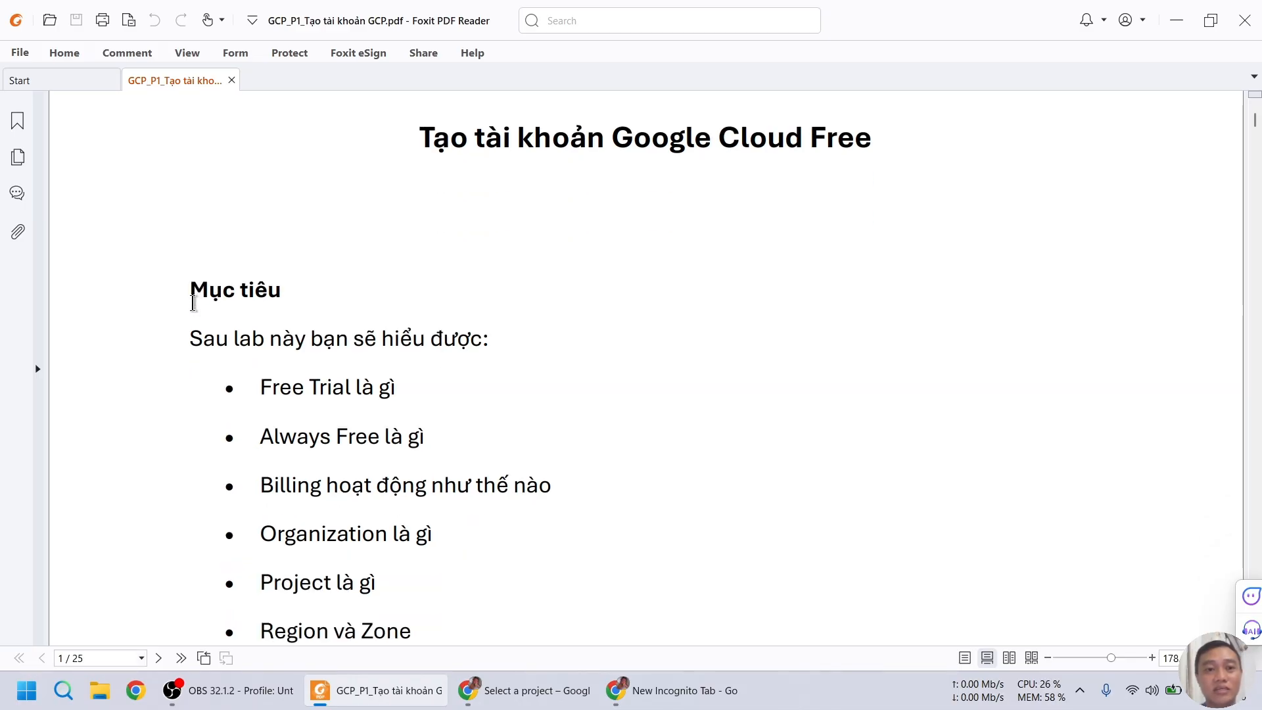
pyautogui.scroll(-3, 194, 303)
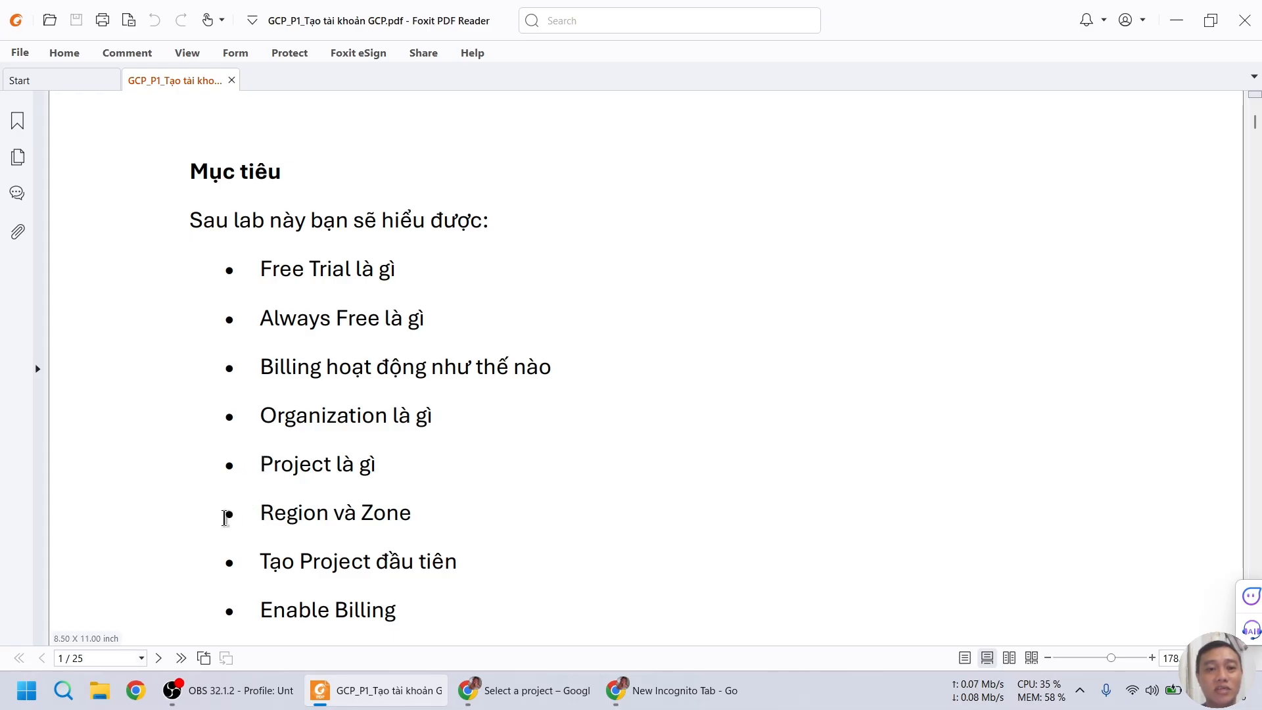
pyautogui.scroll(-1, 224, 517)
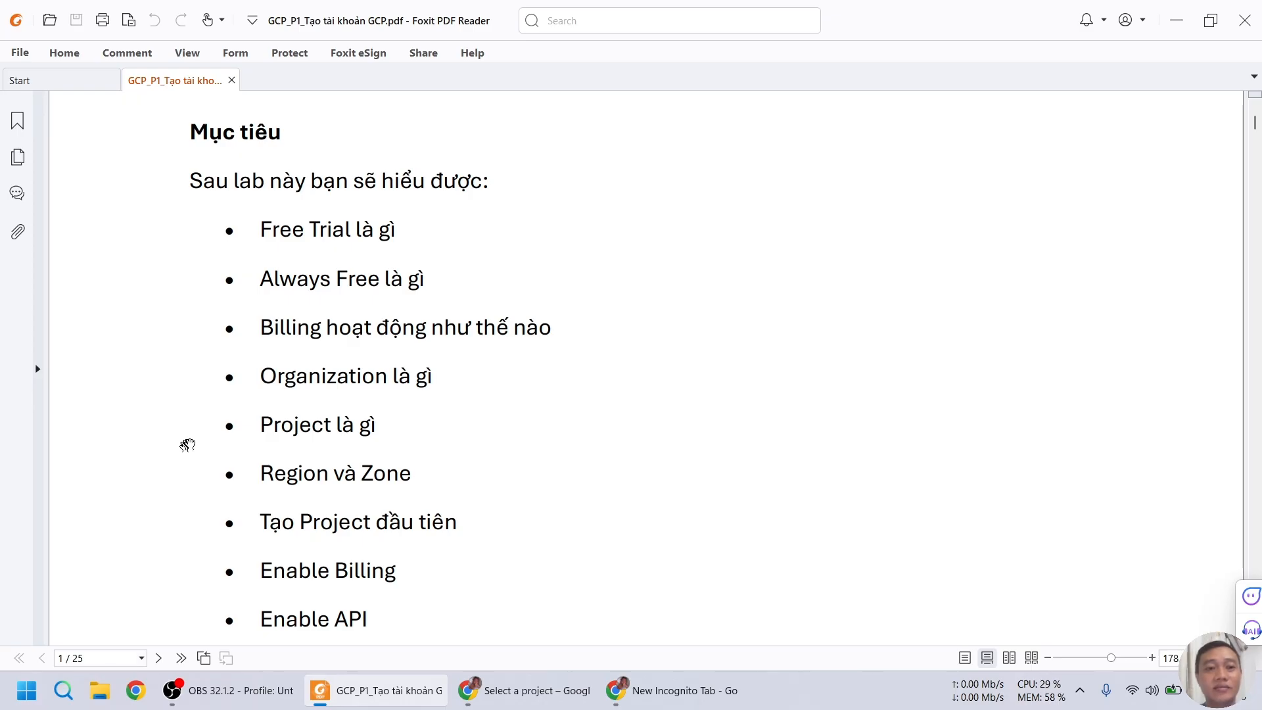
pyautogui.scroll(-5, 183, 446)
pyautogui.scroll(-3, 190, 443)
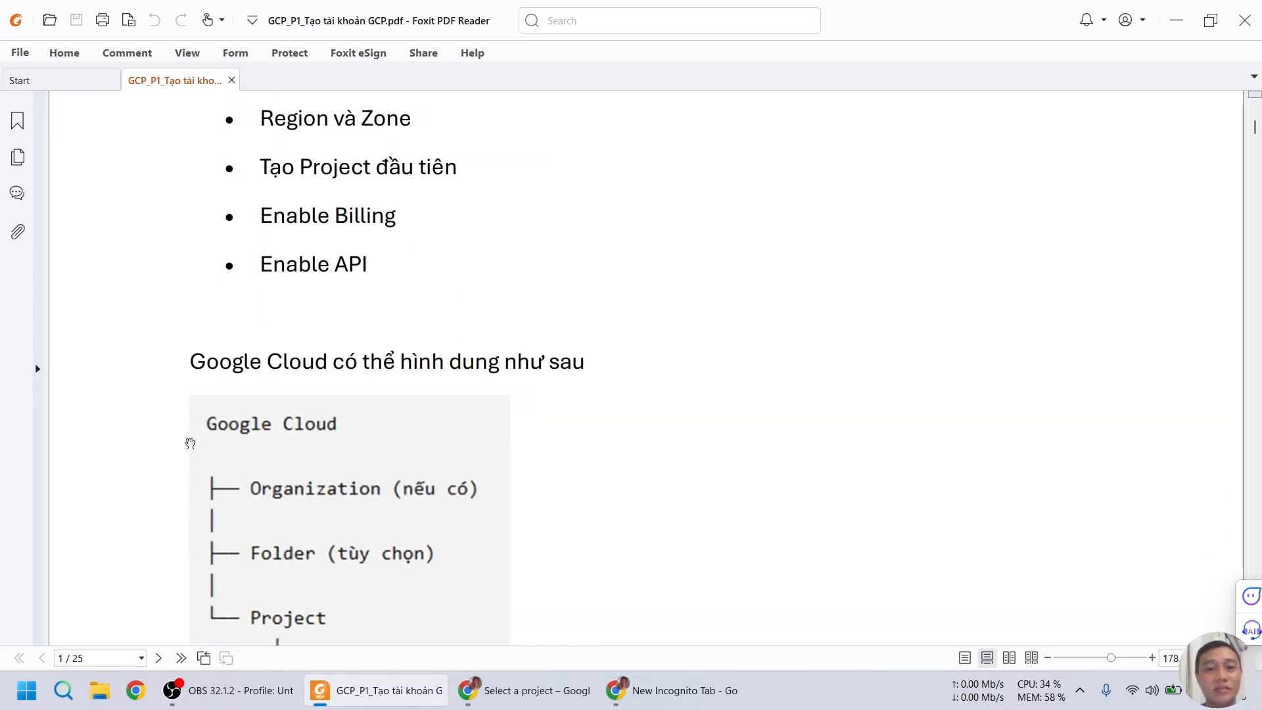
pyautogui.scroll(-1, 191, 446)
pyautogui.scroll(-1, 191, 447)
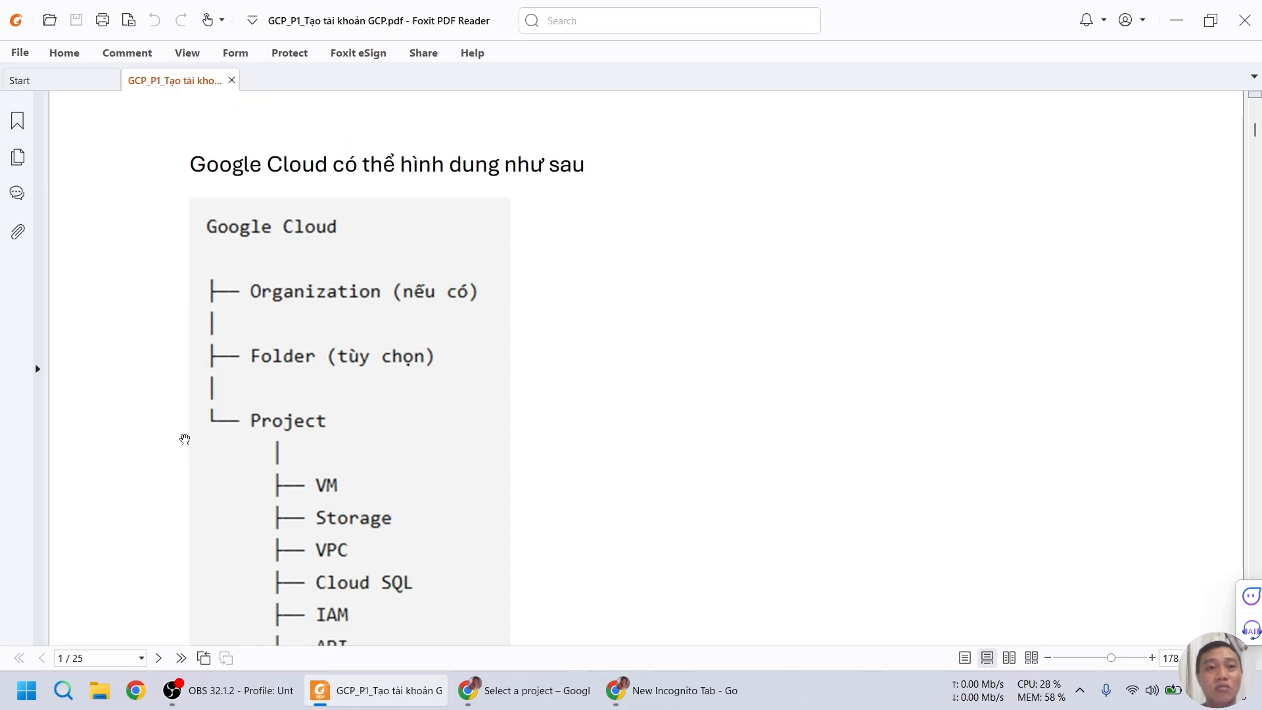
pyautogui.scroll(-1, 185, 440)
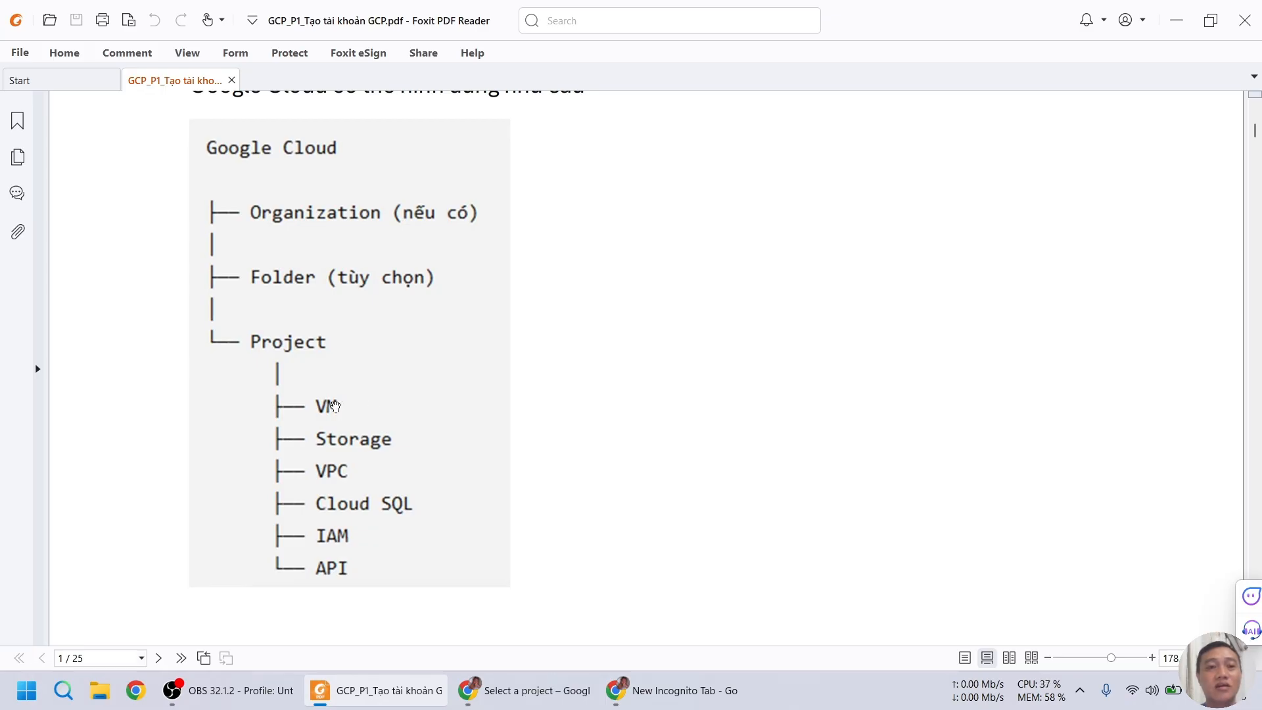
pyautogui.scroll(-10, 367, 398)
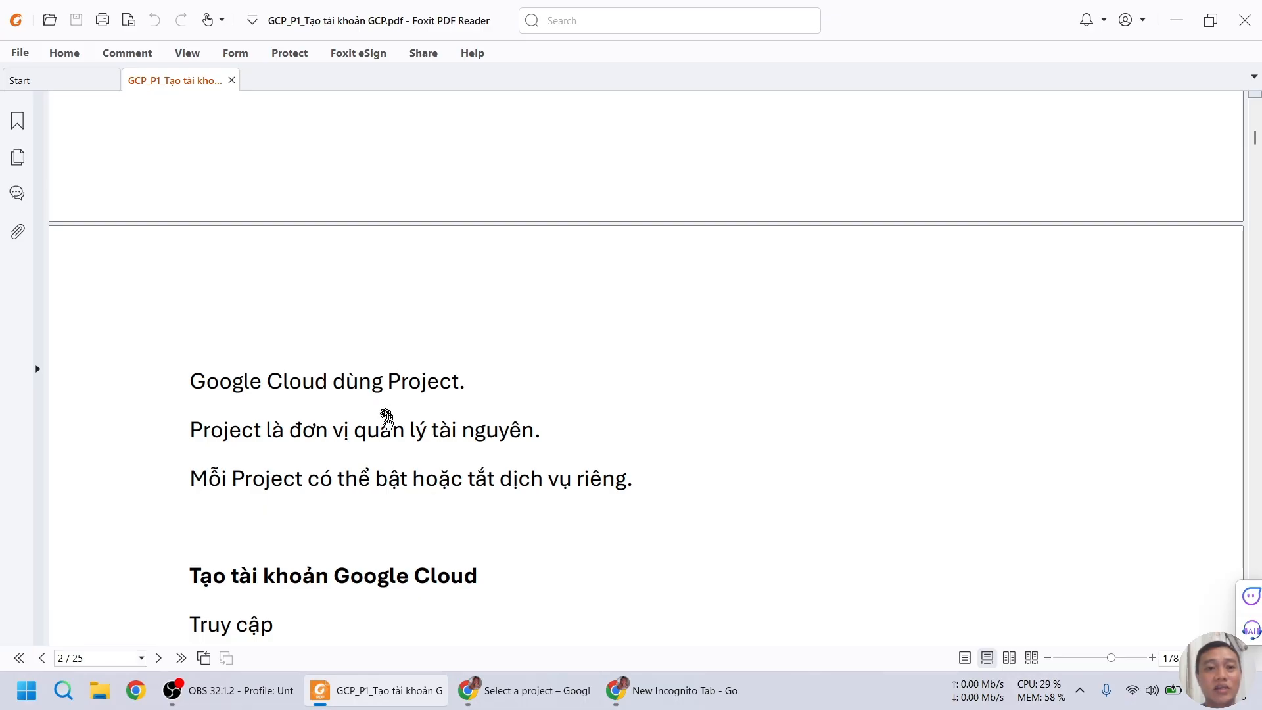
pyautogui.scroll(-3, 475, 482)
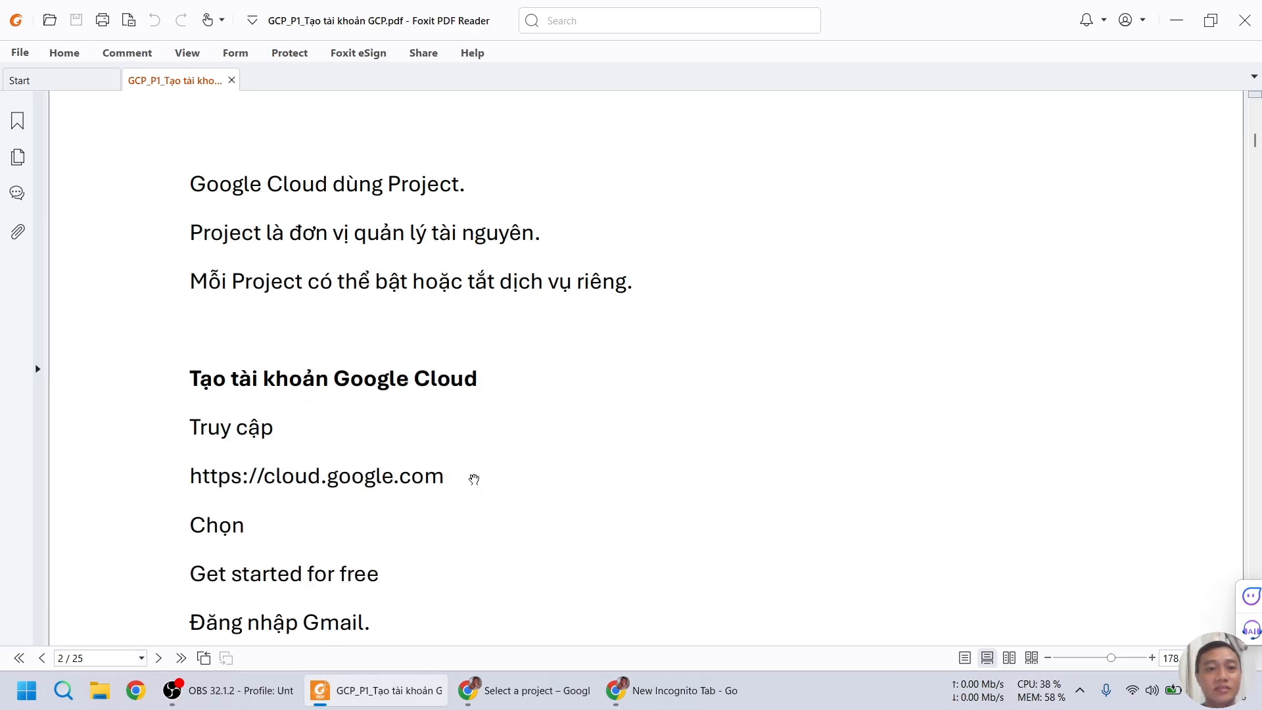
pyautogui.scroll(-1, 474, 479)
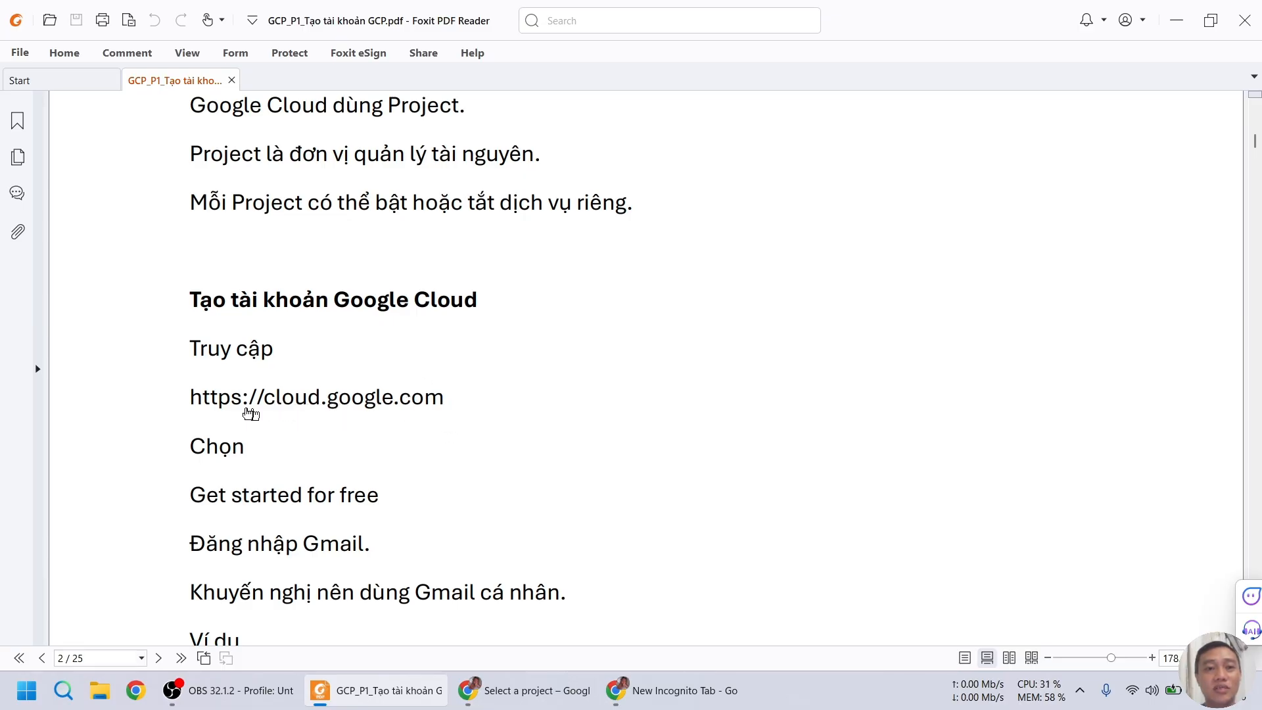
pyautogui.moveTo(190, 397); pyautogui.dragTo(453, 400)
pyautogui.hotkey('ctrl', 'c')
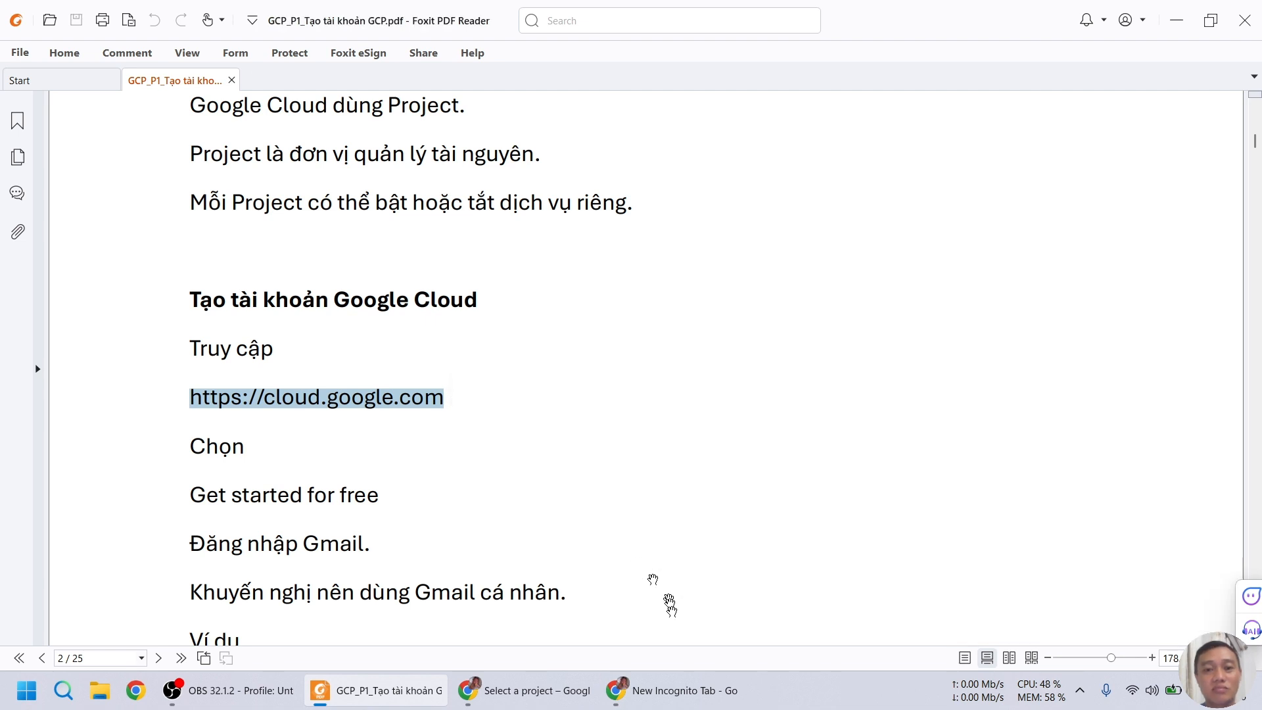
pyautogui.click(682, 691)
pyautogui.hotkey('ctrl', 'v')
pyautogui.press('Return')
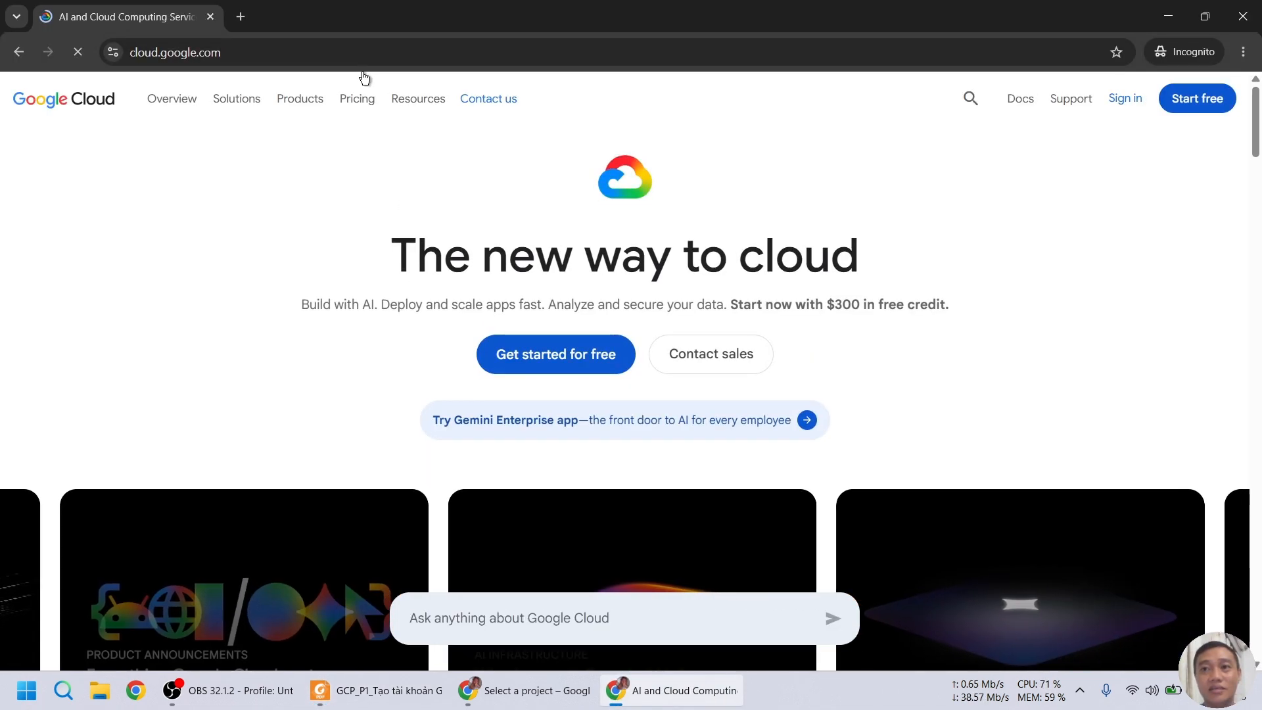
pyautogui.click(1196, 98)
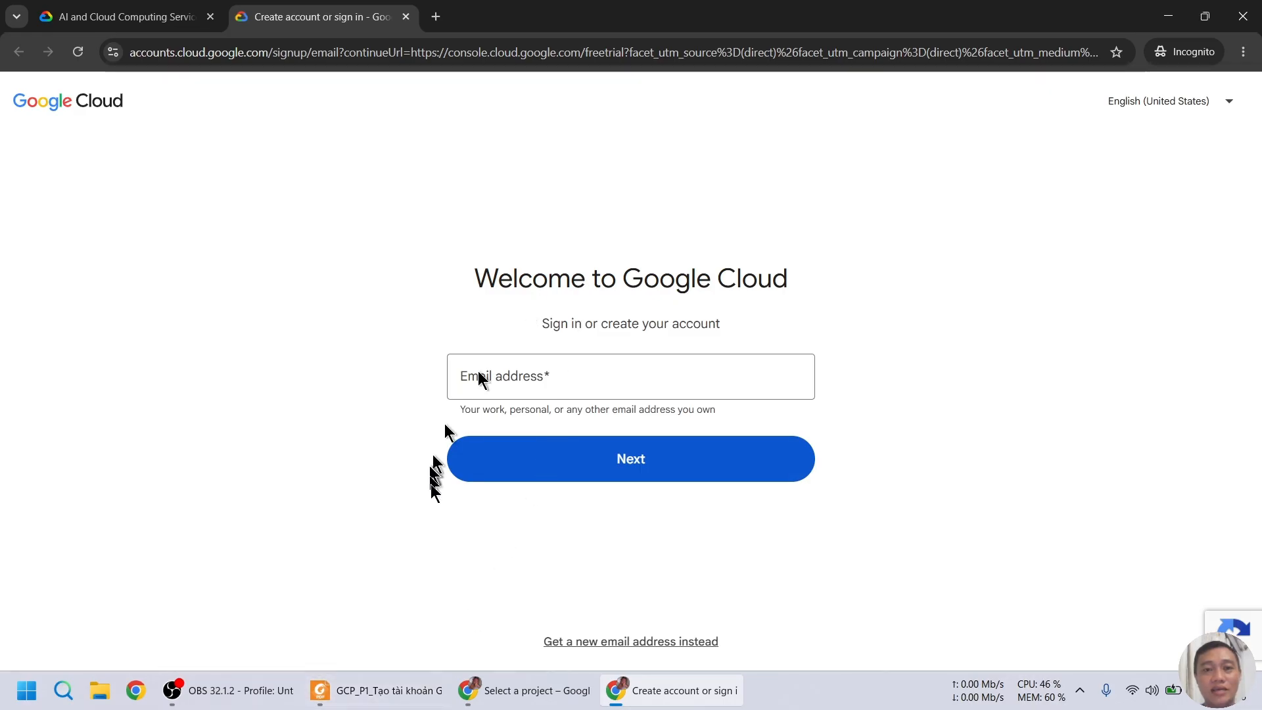
# Step: Return to the PDF guide and read the Gmail recommendation, the Free Trial terms and the payment information verification example
pyautogui.click(421, 690)
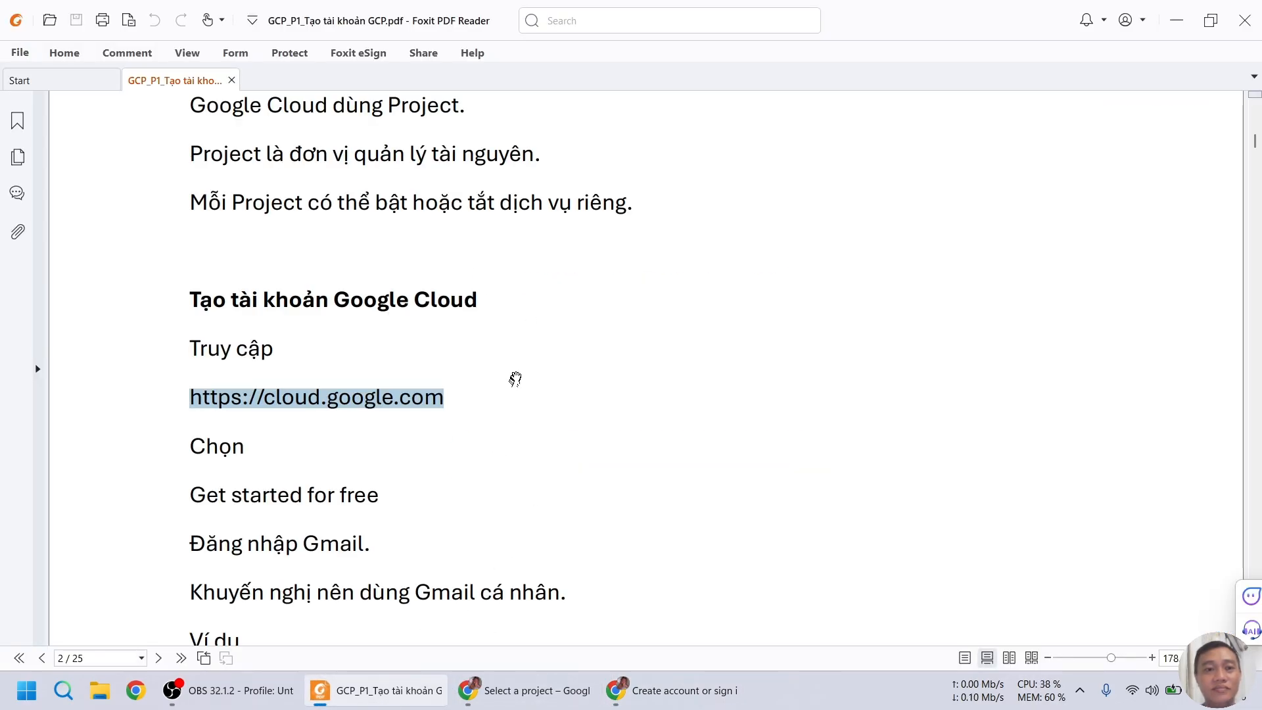
pyautogui.scroll(-5, 515, 379)
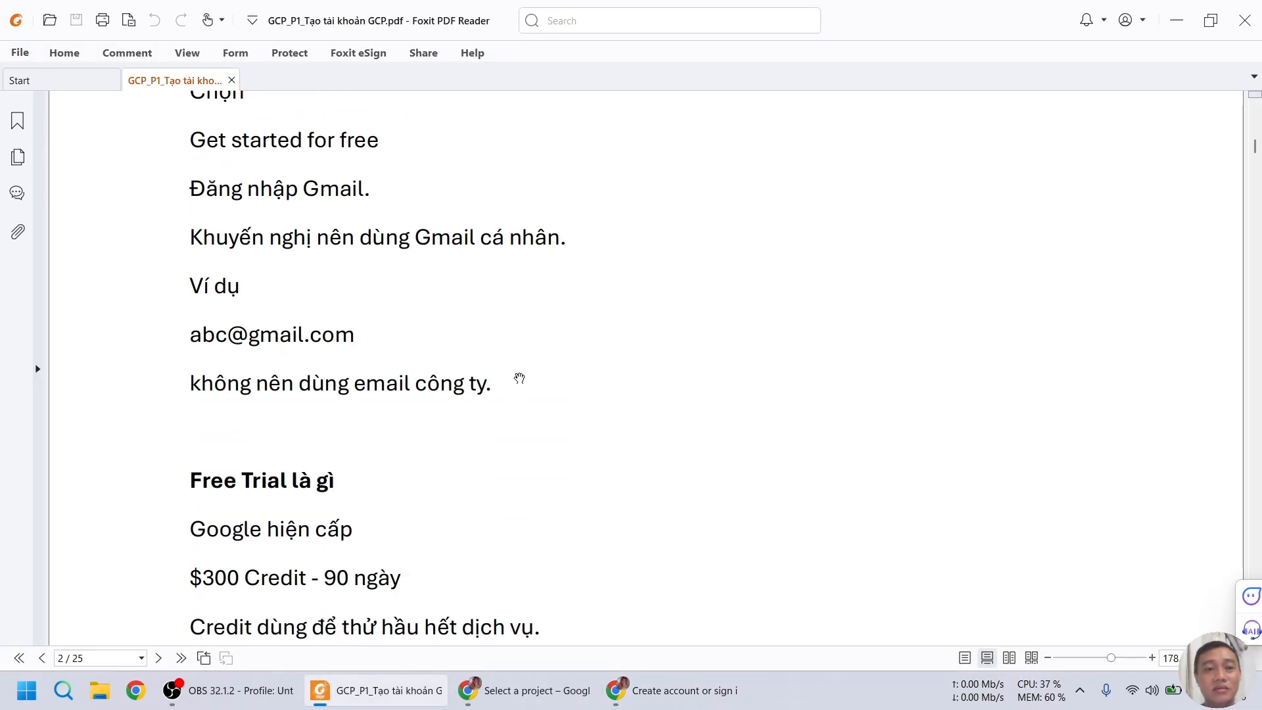
pyautogui.scroll(-3, 519, 379)
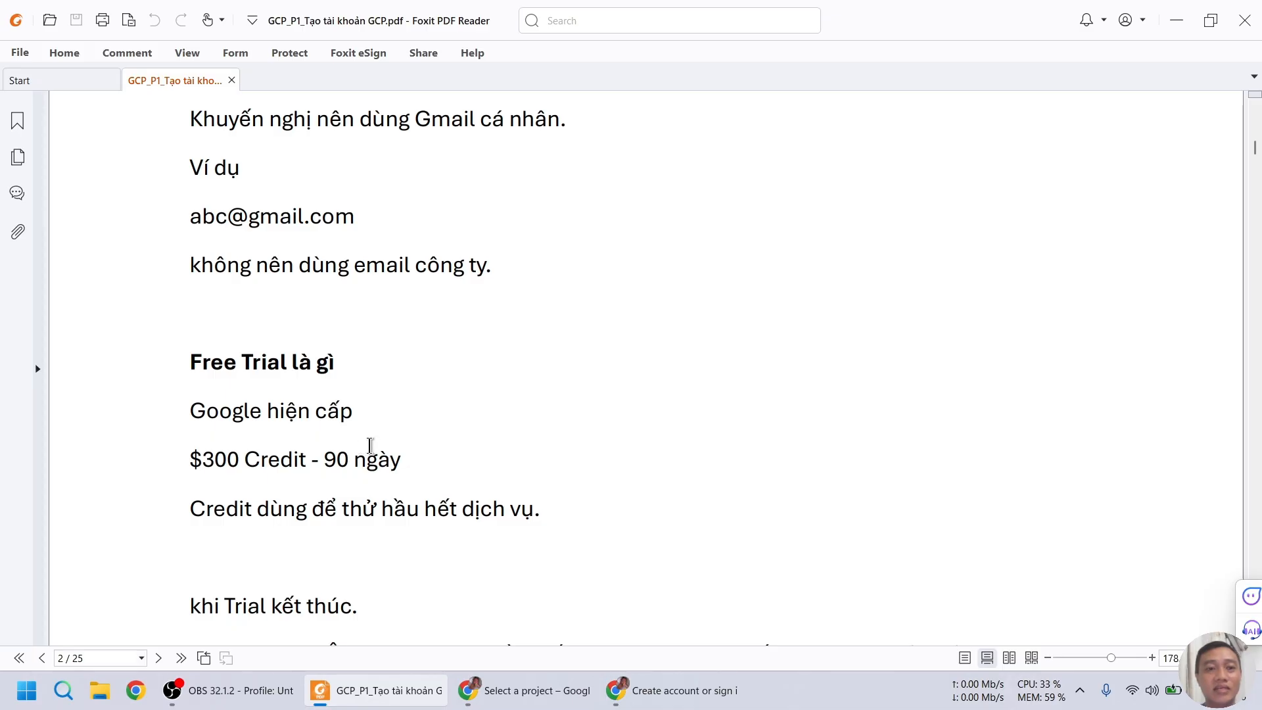
pyautogui.scroll(-3, 370, 446)
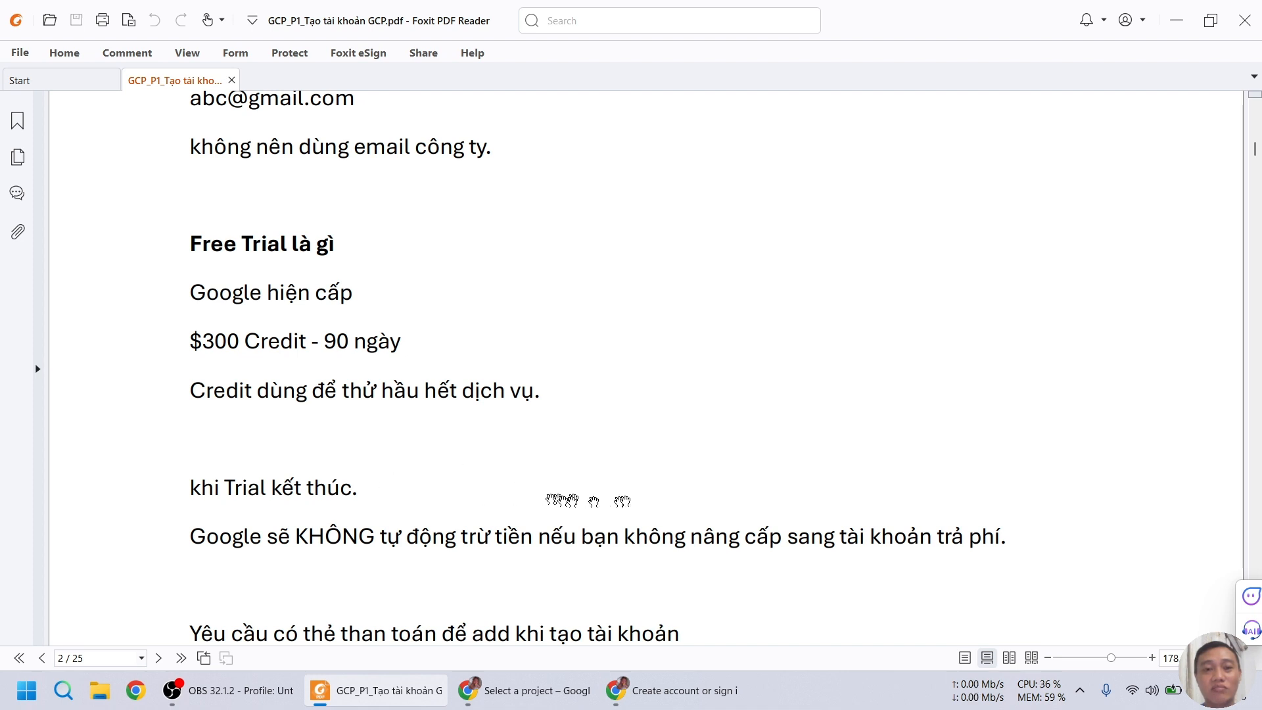
pyautogui.scroll(-3, 815, 506)
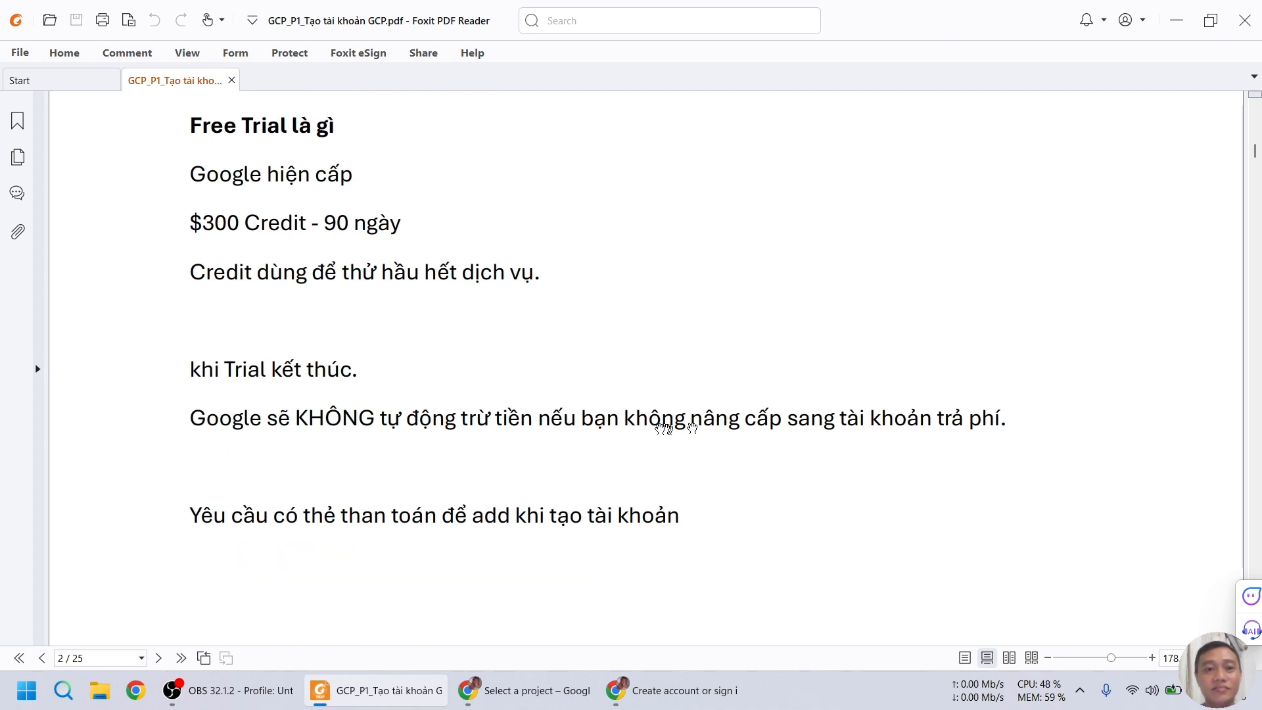
pyautogui.scroll(-2, 663, 424)
pyautogui.scroll(-12, 660, 424)
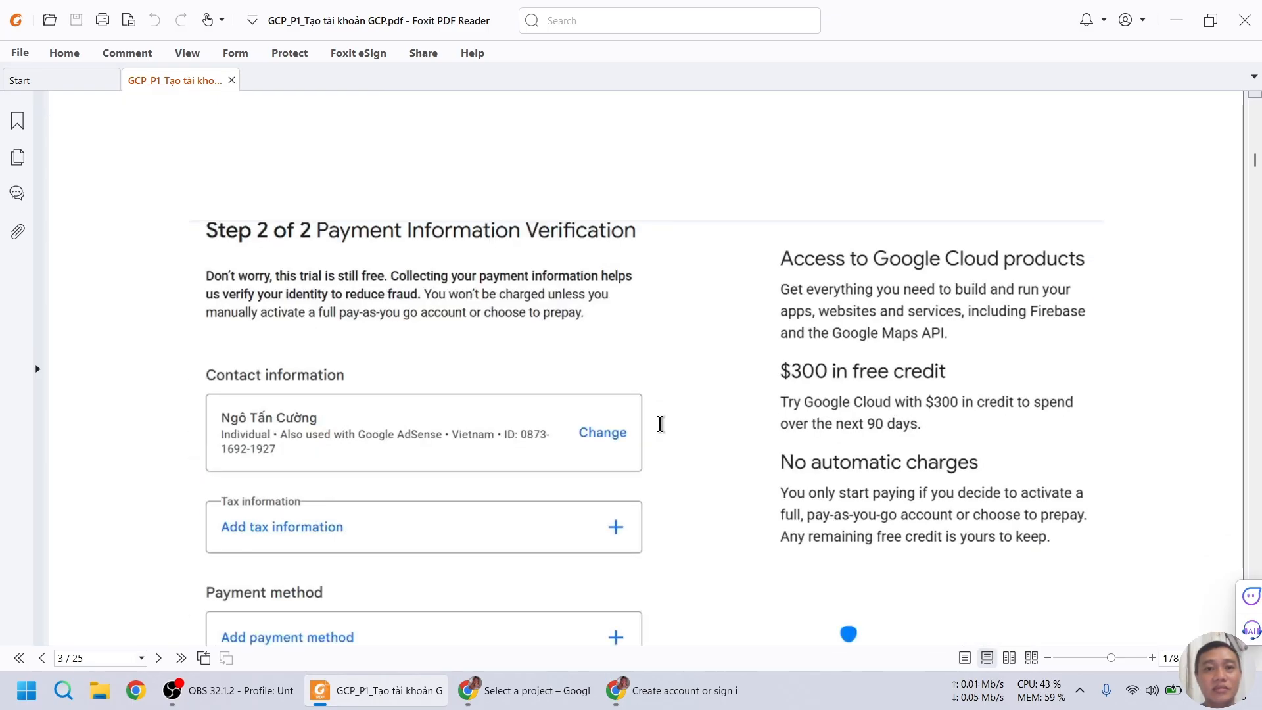
pyautogui.scroll(-1, 661, 424)
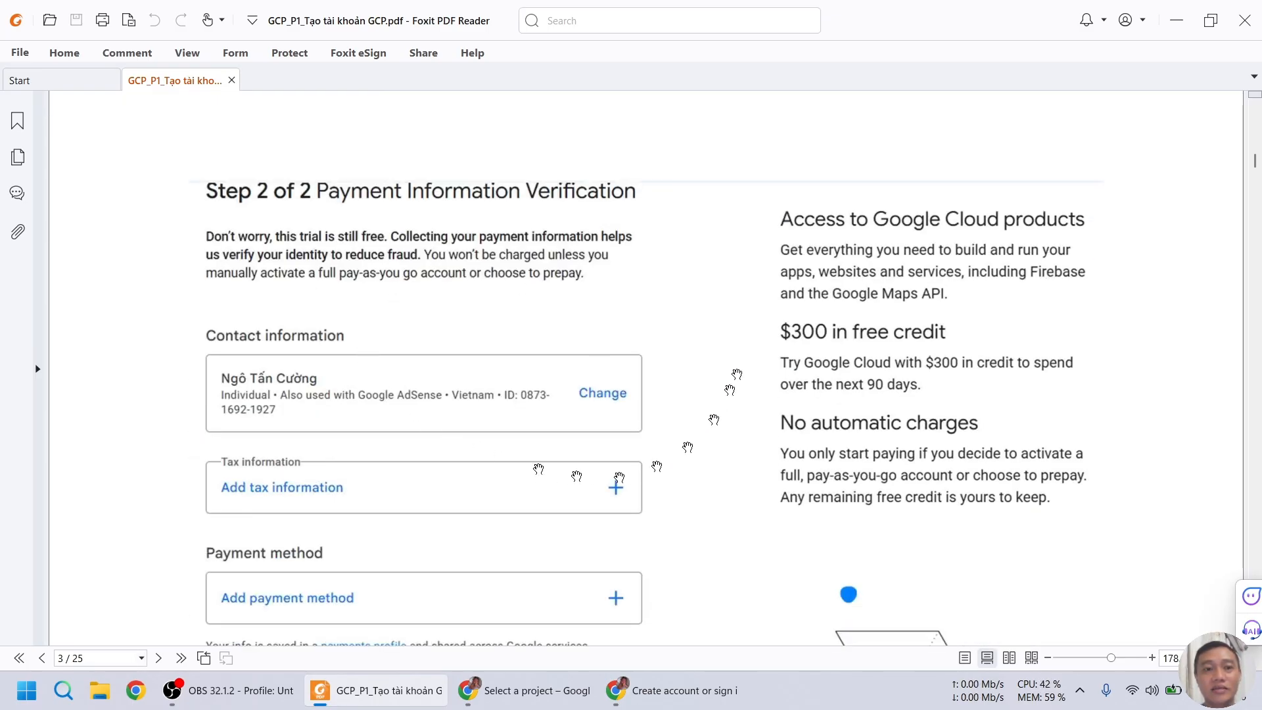
pyautogui.scroll(-2, 748, 345)
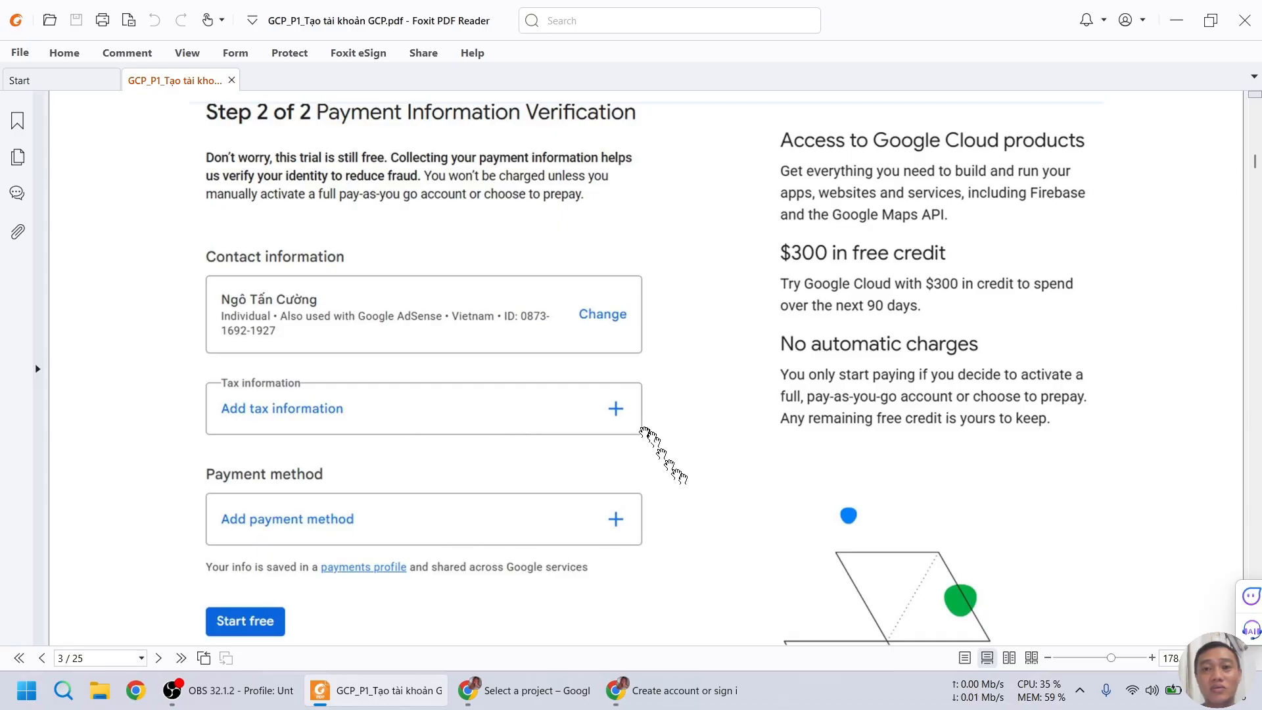
# Step: Read the guide's Always Free service list and the part about the first project created after registration
pyautogui.scroll(-9, 626, 293)
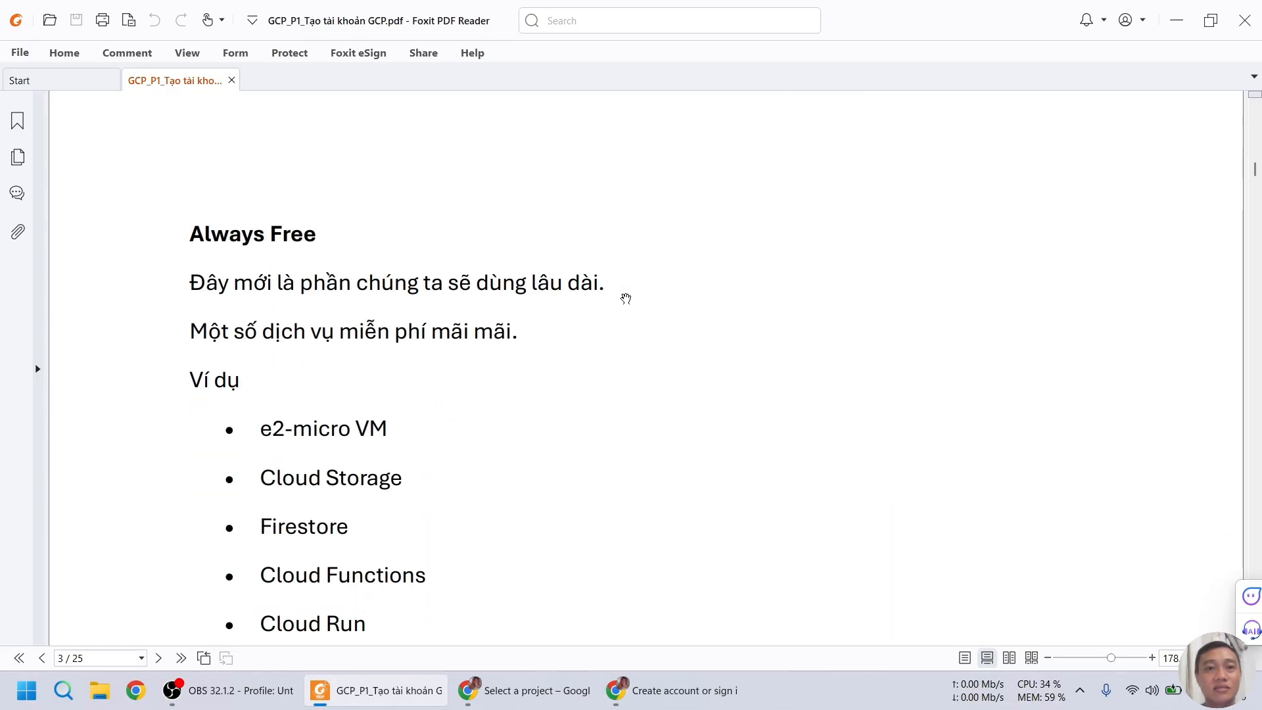
pyautogui.scroll(-2, 625, 299)
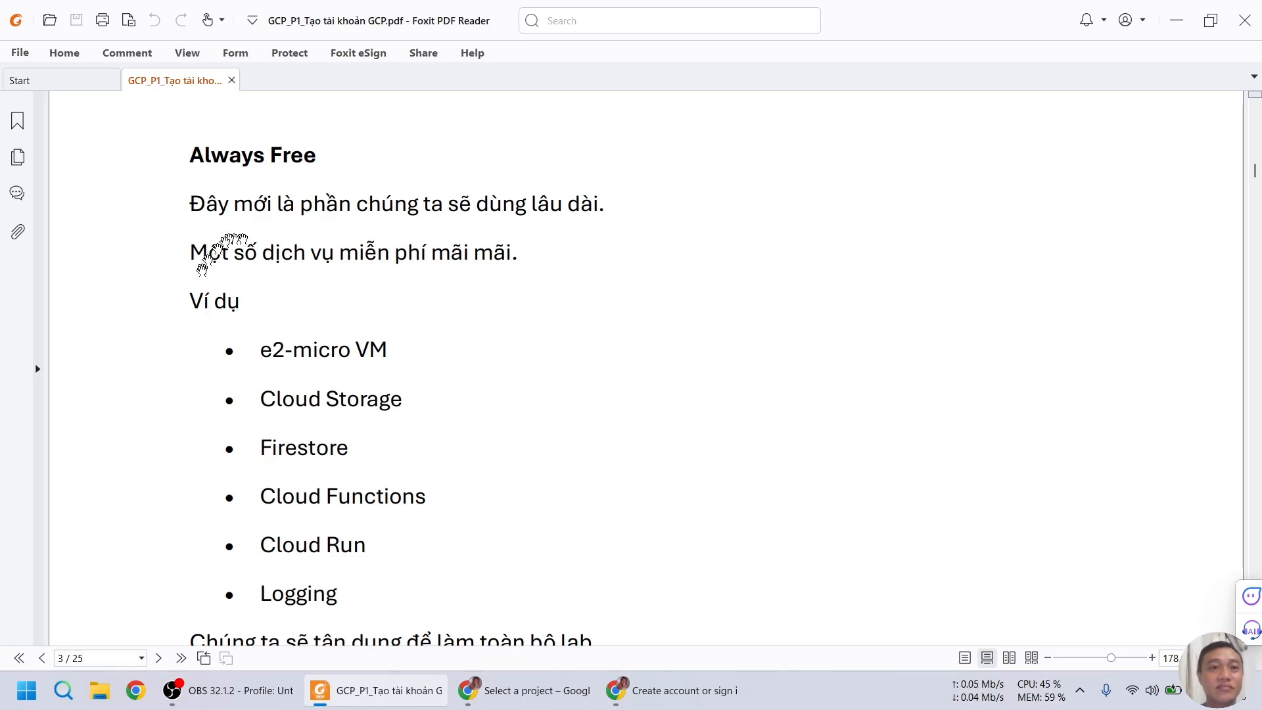
pyautogui.scroll(-1, 199, 365)
pyautogui.scroll(-5, 198, 364)
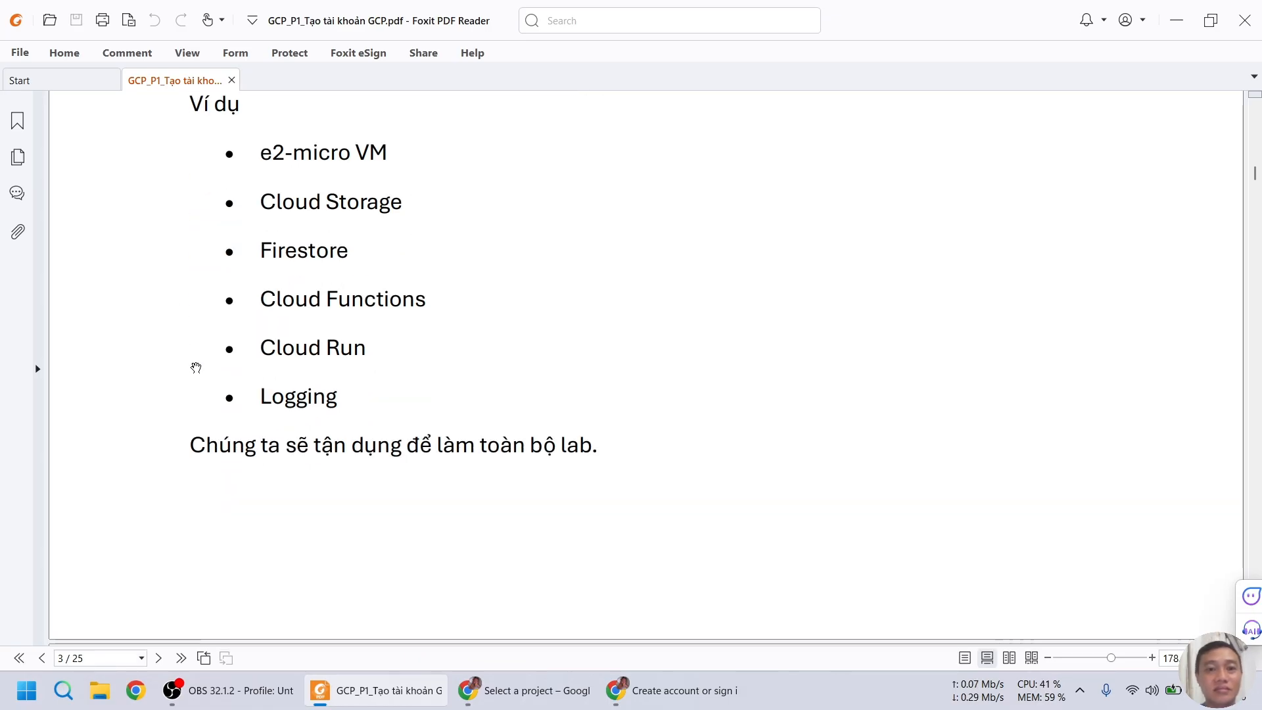
pyautogui.scroll(-1, 195, 366)
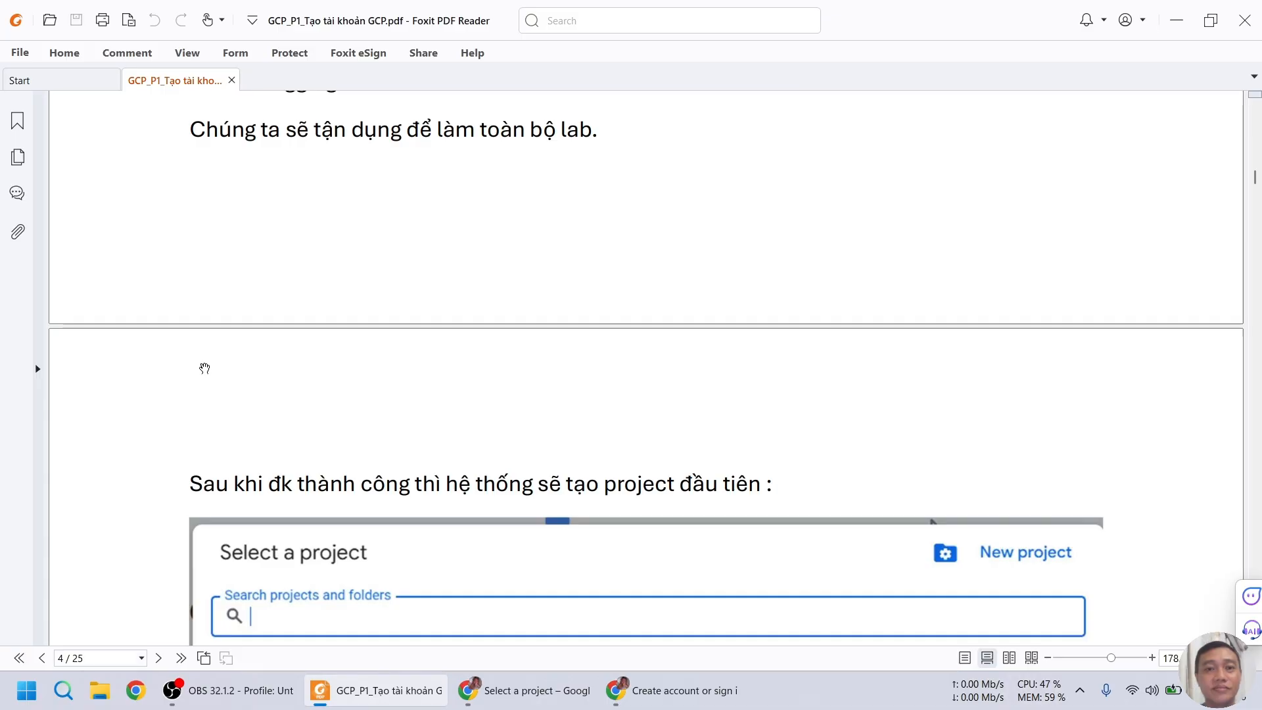
pyautogui.scroll(-3, 201, 367)
pyautogui.scroll(-1, 205, 368)
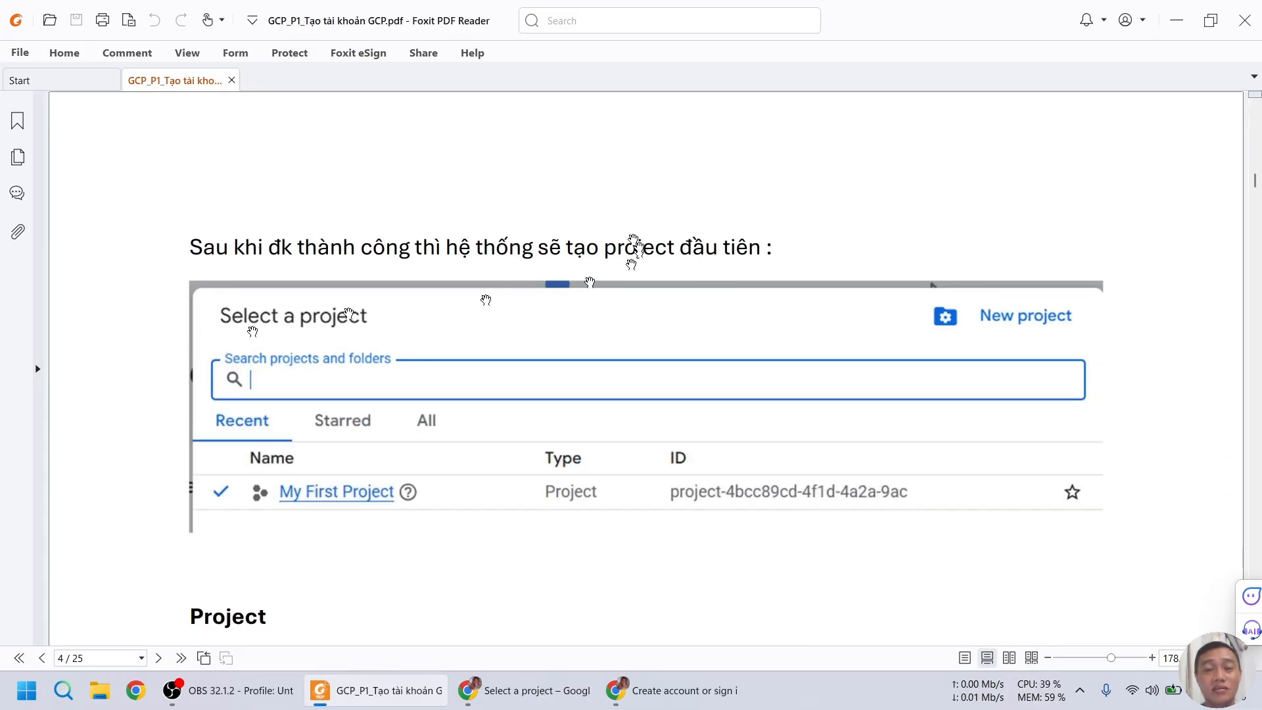
# Step: Close the incognito sign-up window and open the Cloud overview Welcome page in the signed-in Google Cloud console
pyautogui.click(657, 690)
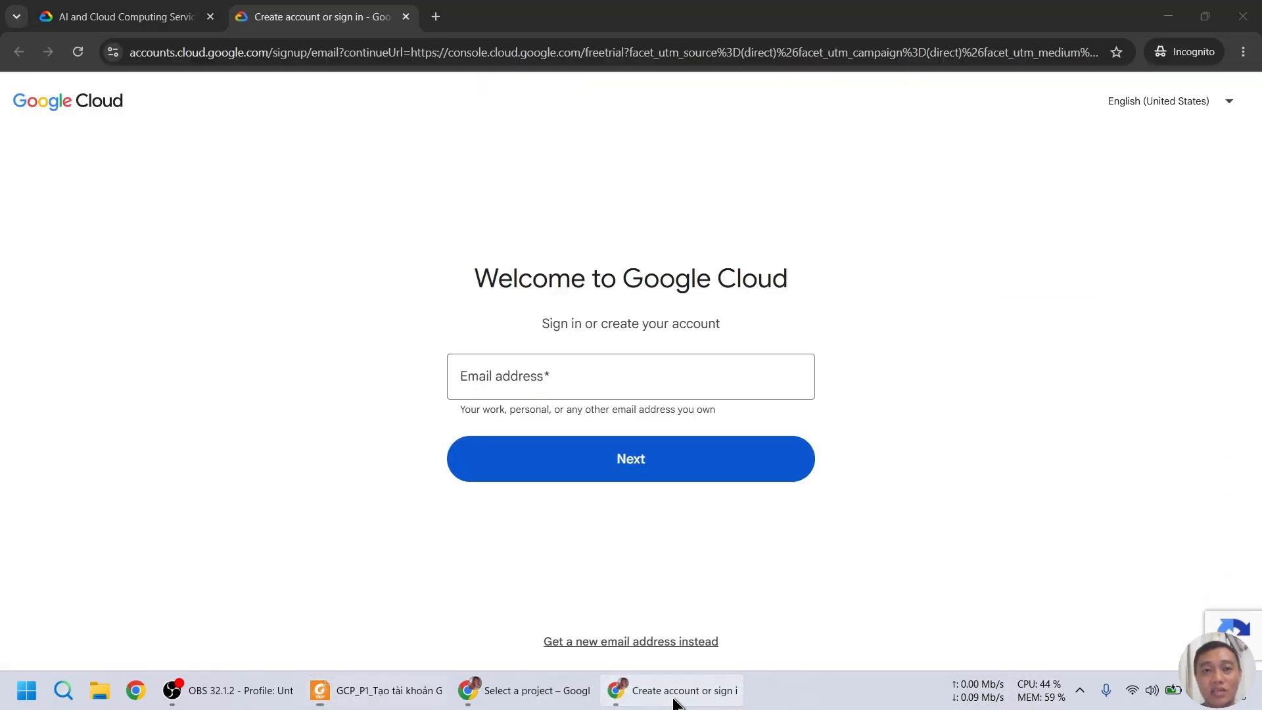
pyautogui.click(1242, 16)
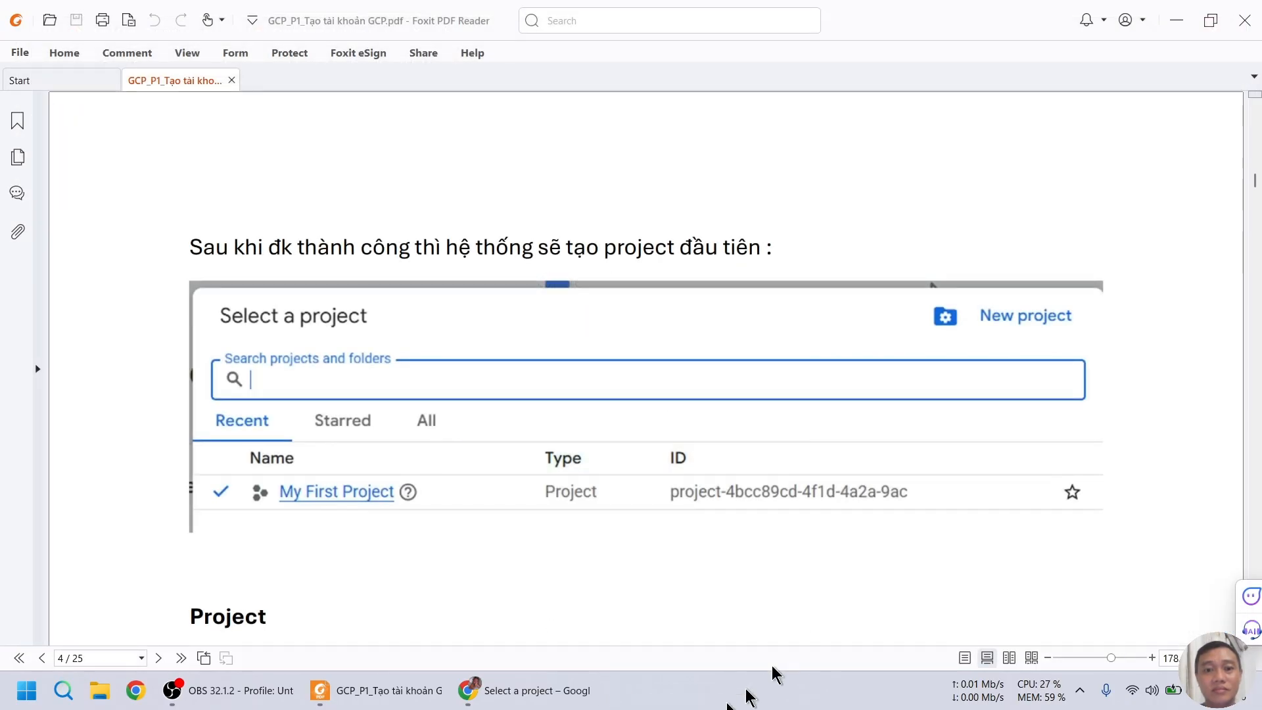
pyautogui.click(572, 692)
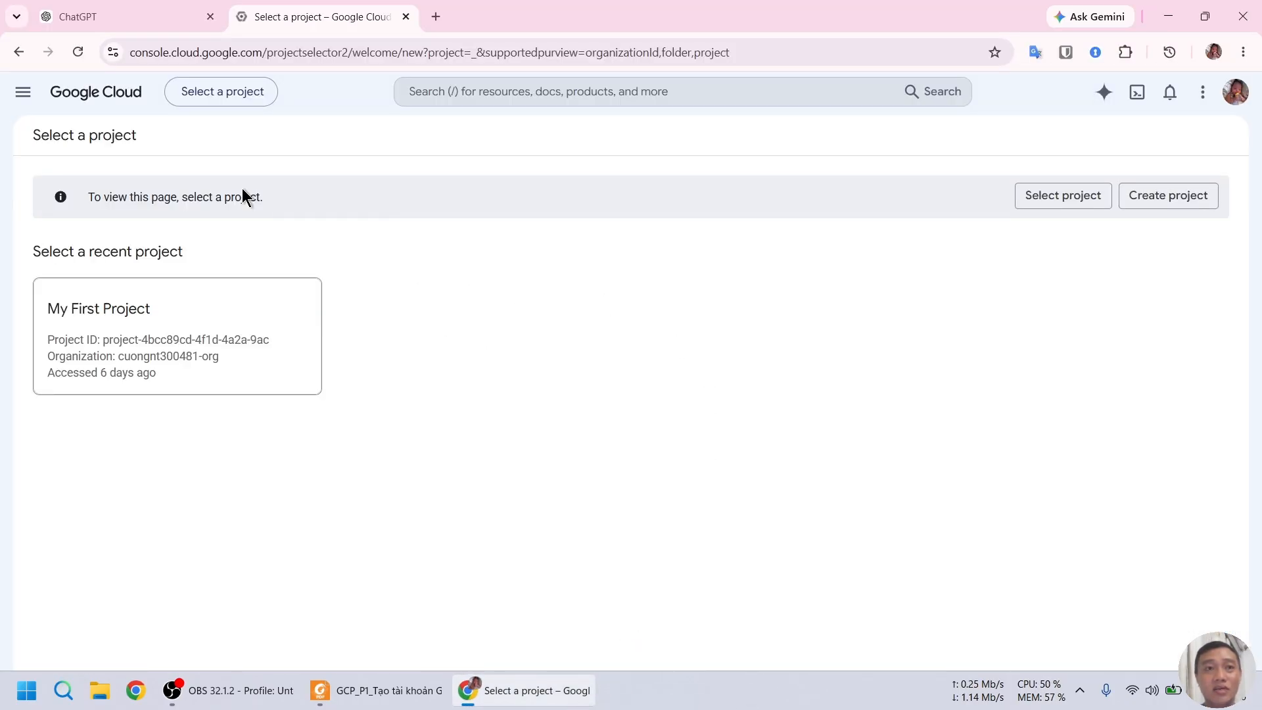
pyautogui.click(25, 97)
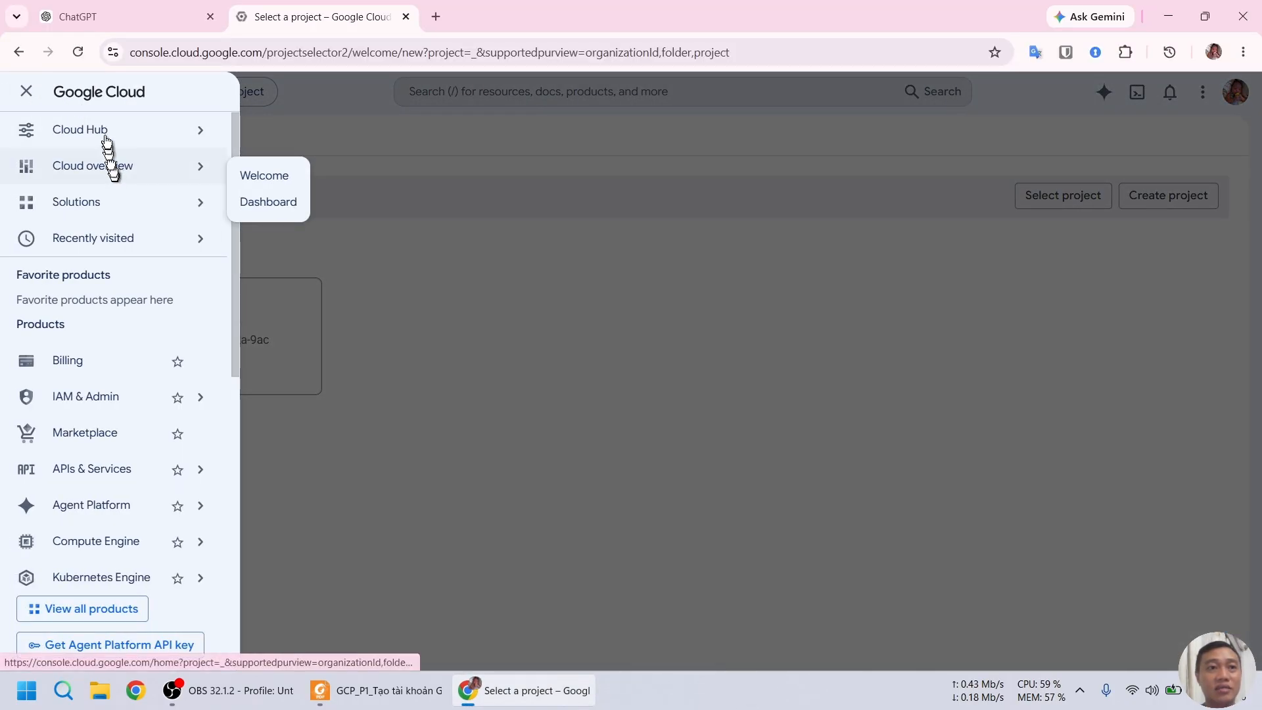
pyautogui.moveTo(106, 166)
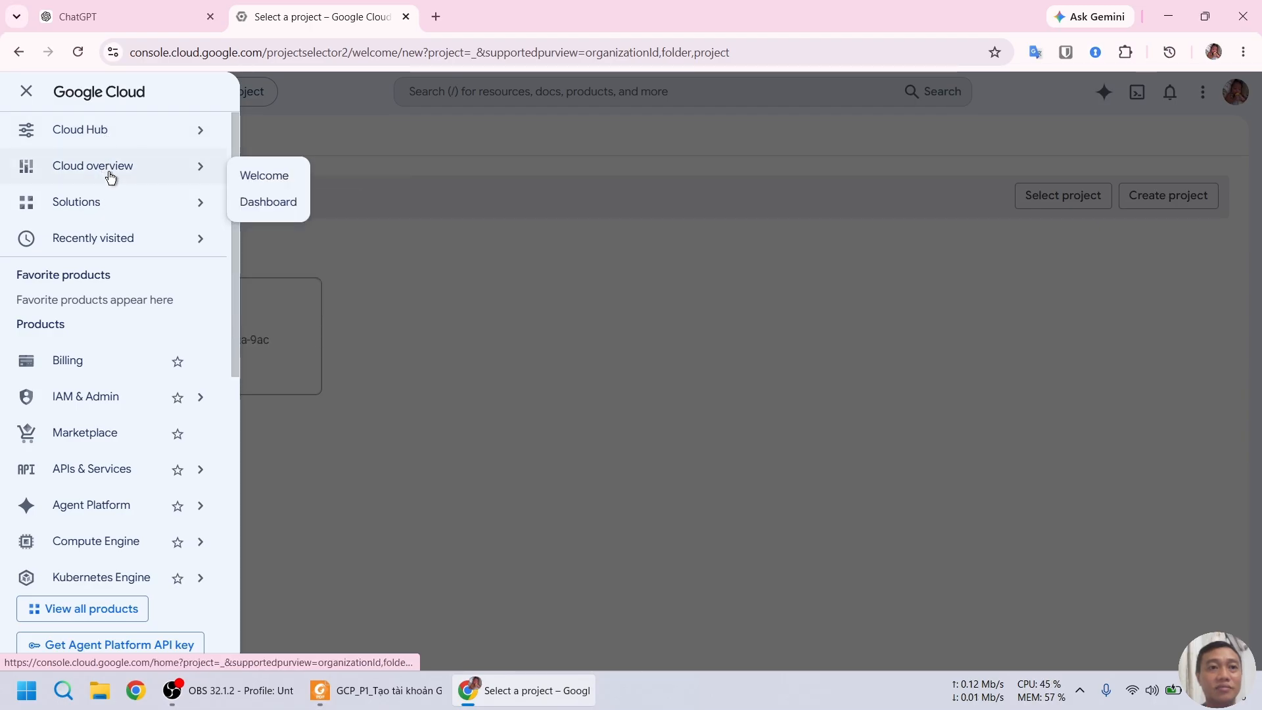
pyautogui.click(263, 183)
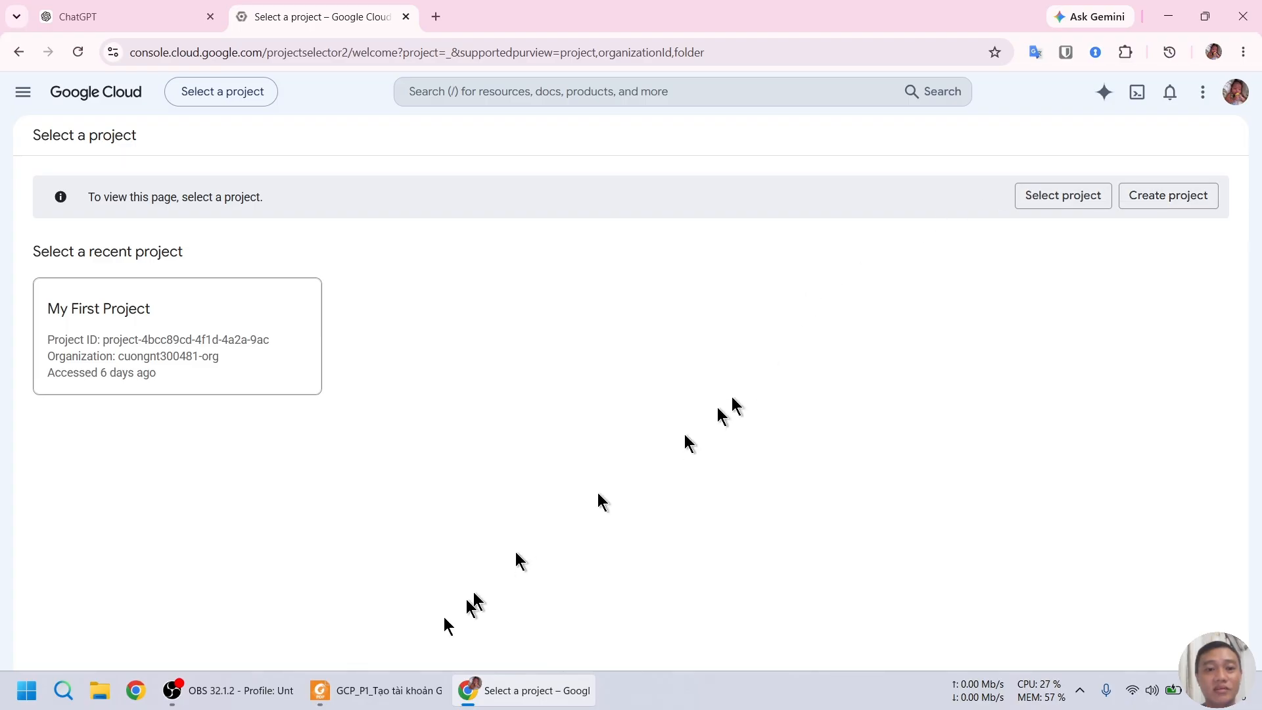
# Step: Return to the PDF guide and read the Project section with the gcp-lab example and each project's separate settings
pyautogui.click(398, 690)
pyautogui.scroll(-3, 506, 513)
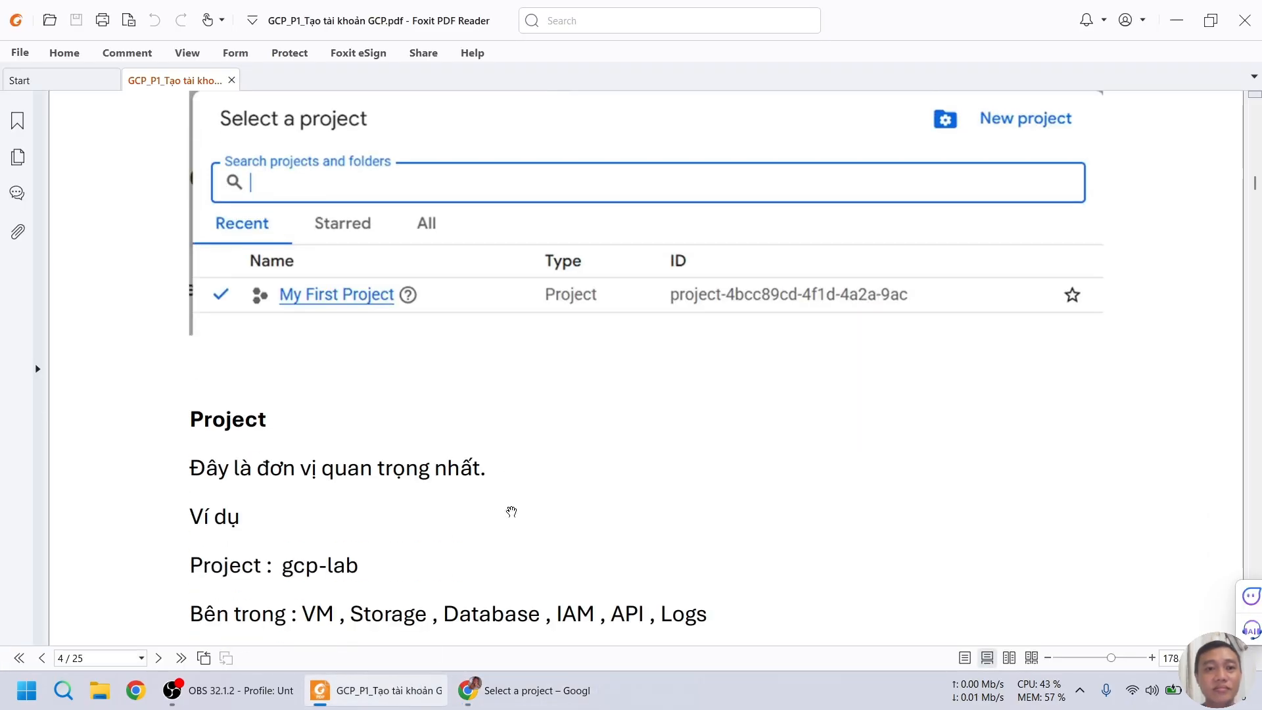
pyautogui.scroll(-1, 578, 463)
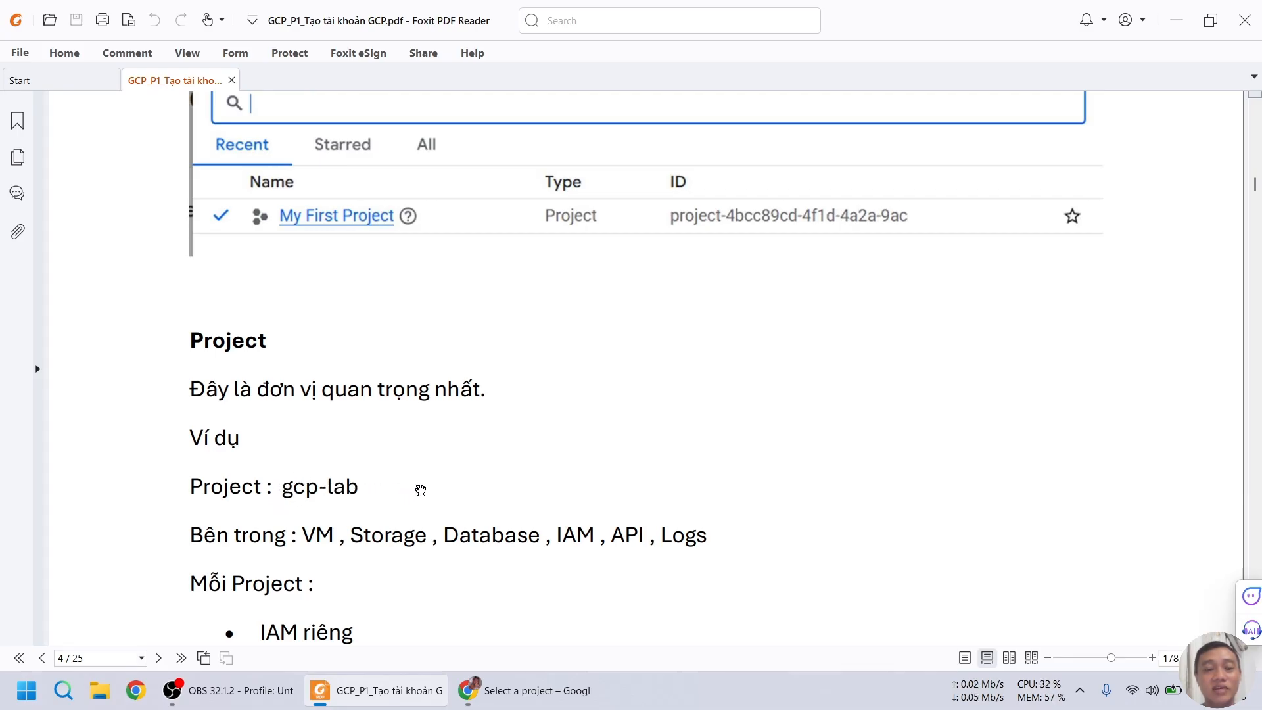
pyautogui.scroll(-2, 489, 501)
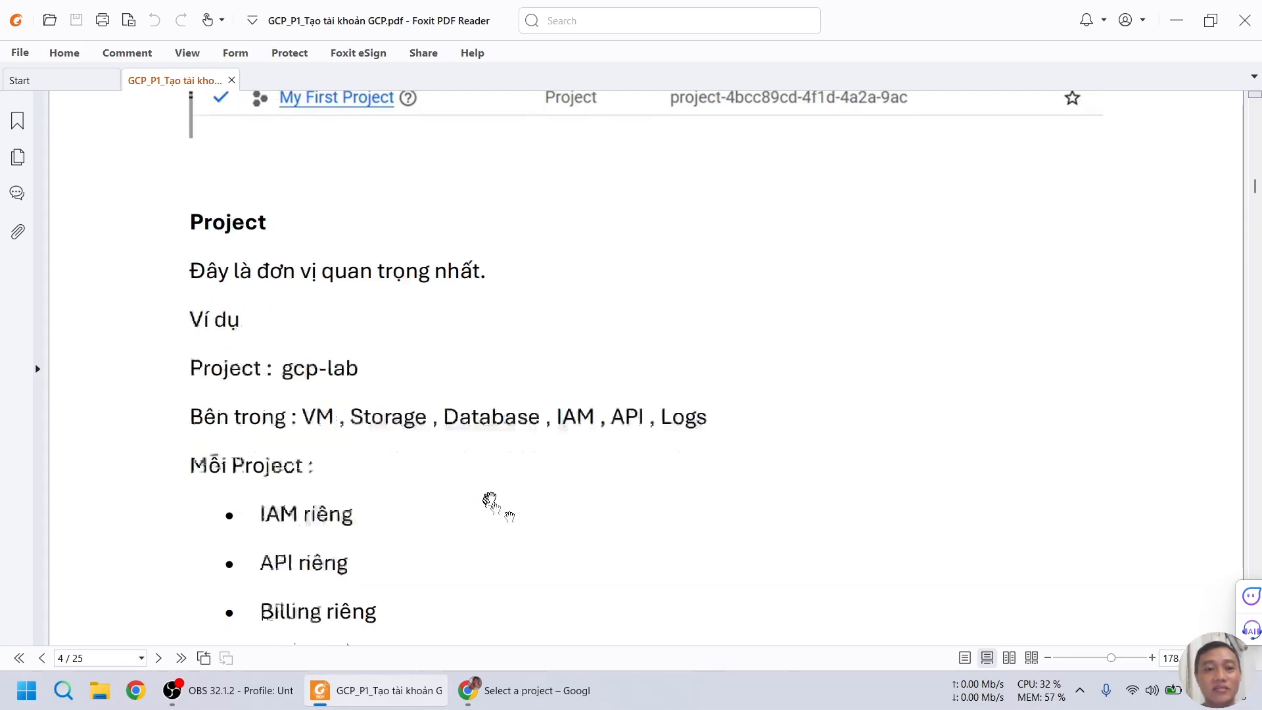
pyautogui.scroll(-3, 490, 500)
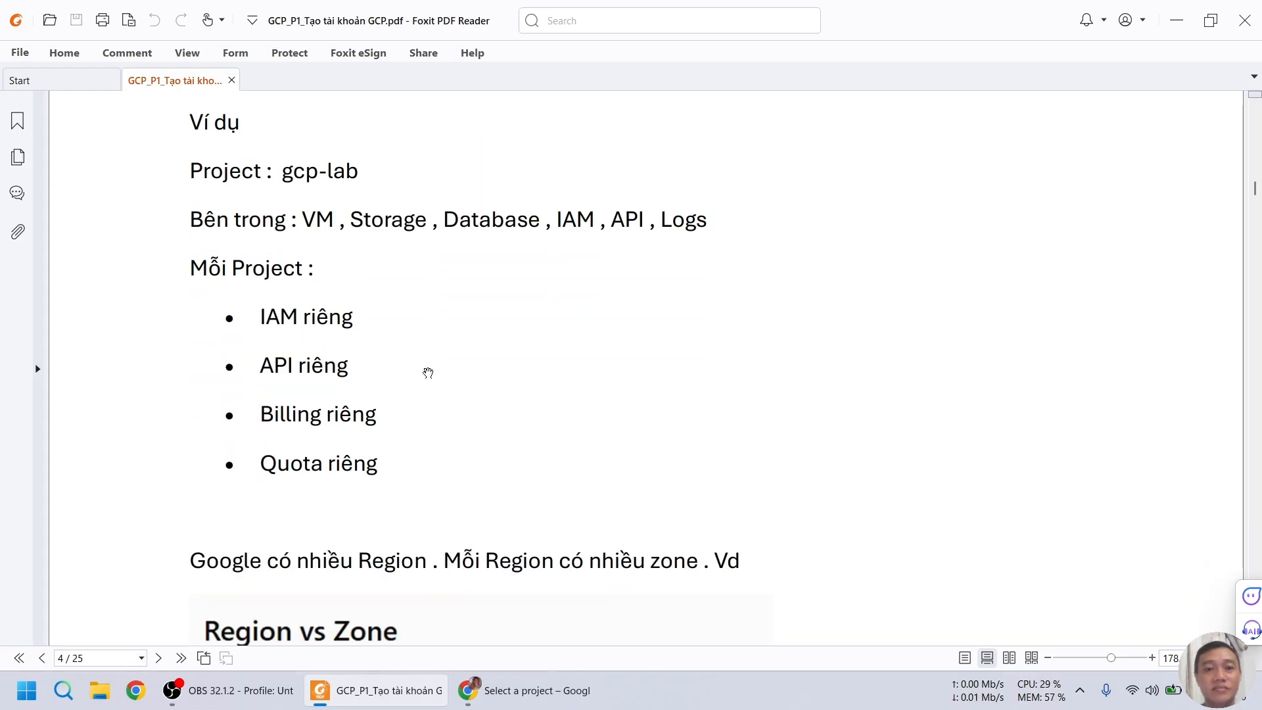
# Step: Read the guide's Region vs Zone table with the Singapore example and the instructions for creating the first project
pyautogui.scroll(-4, 428, 372)
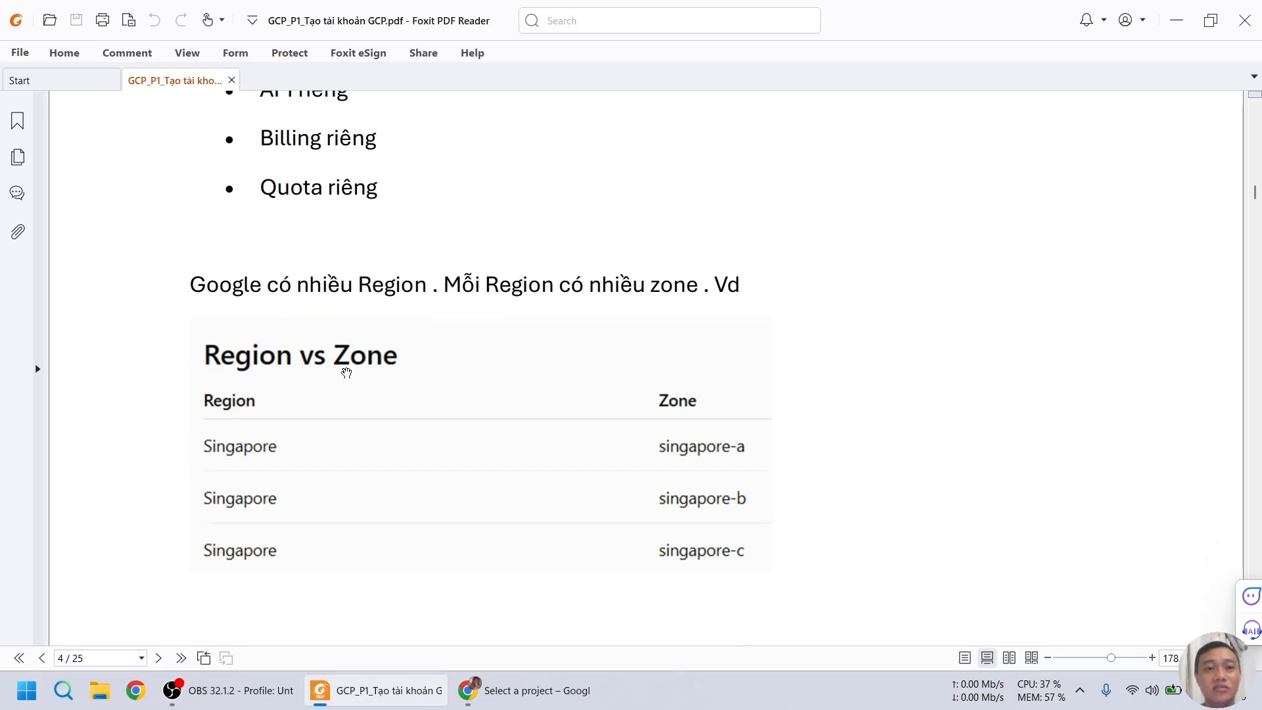
pyautogui.scroll(-1, 384, 375)
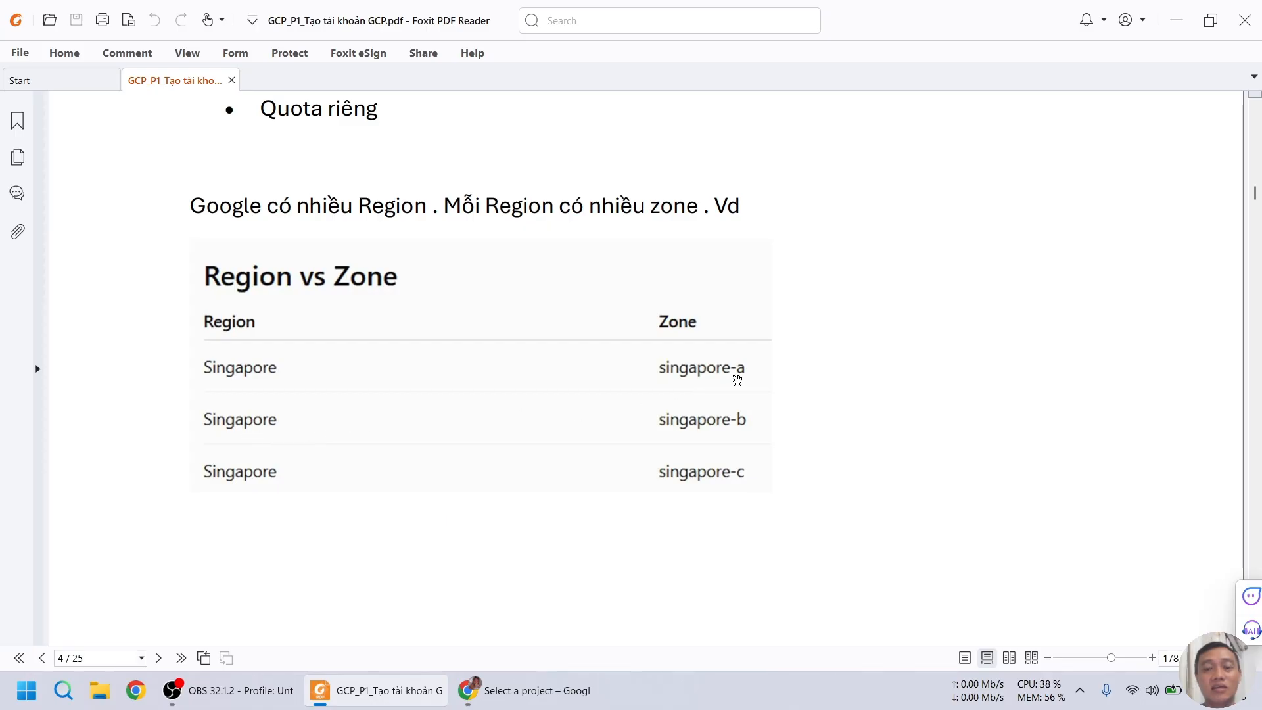
pyautogui.scroll(-4, 583, 451)
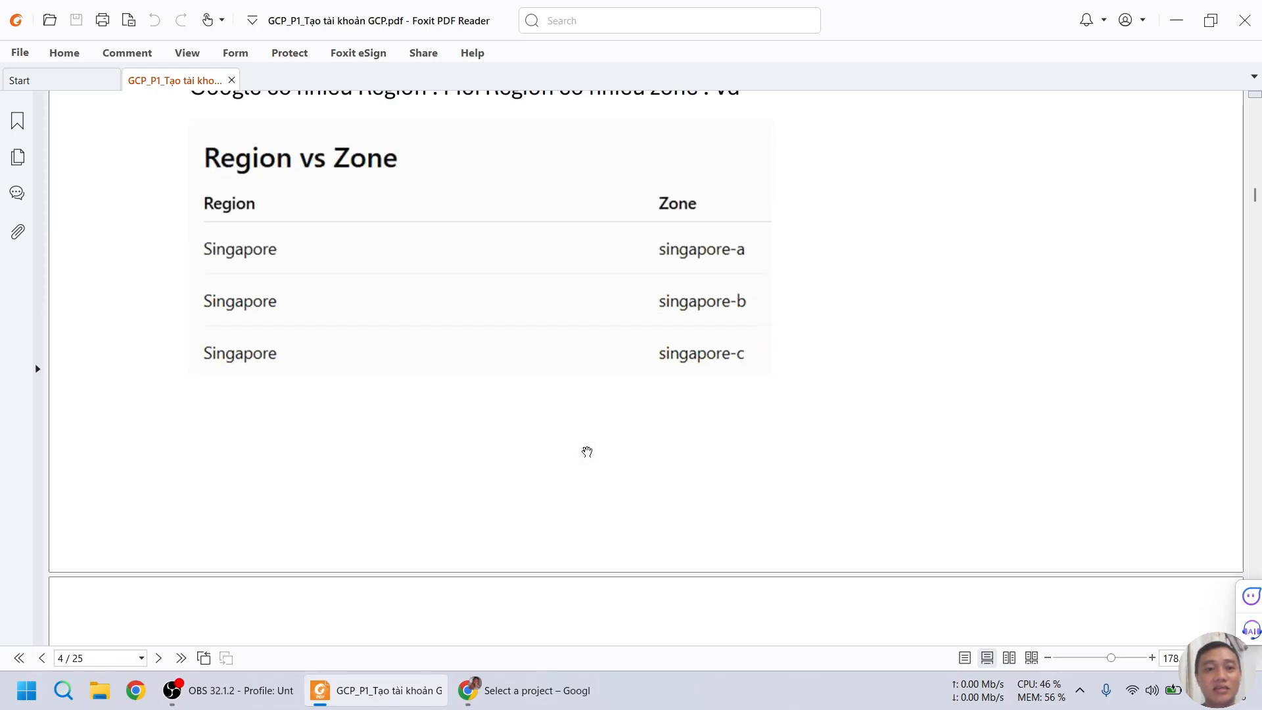
pyautogui.scroll(-2, 591, 445)
pyautogui.scroll(-1, 595, 440)
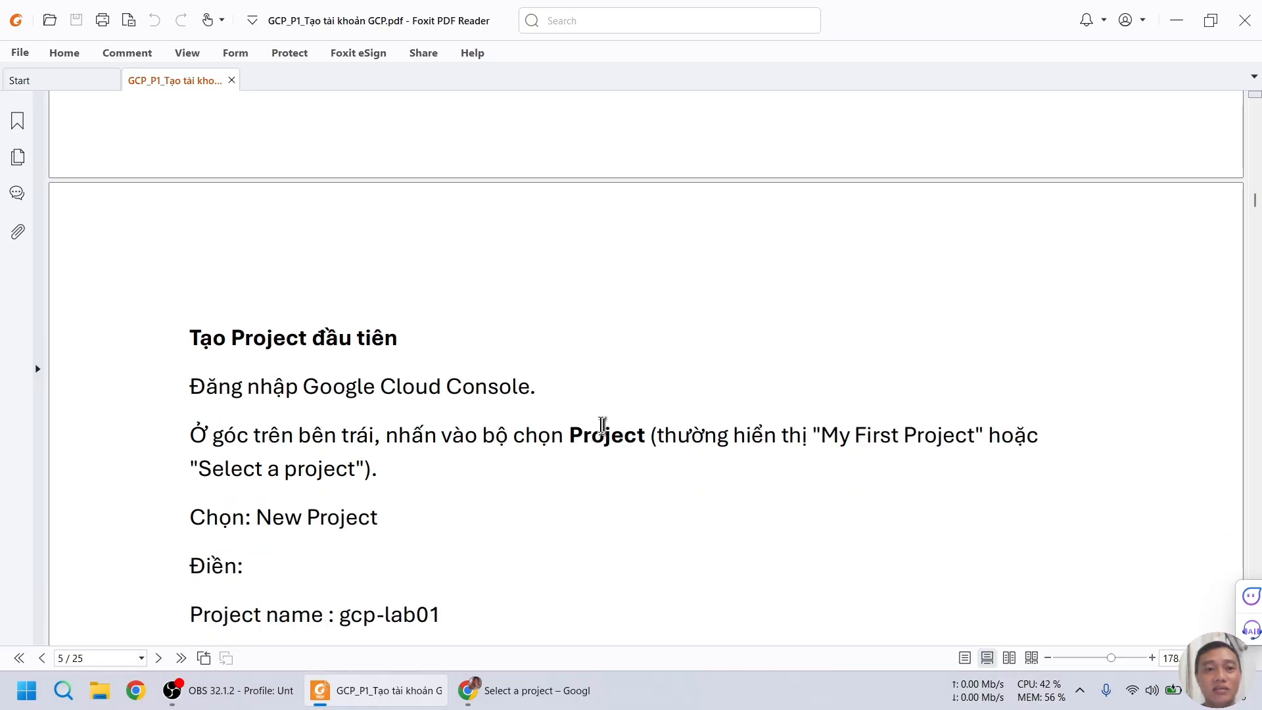
pyautogui.scroll(-2, 600, 425)
# Step: Switch to the Google Cloud console and start creating a new project from the resource selector
pyautogui.hotkey('alt', 'Tab')
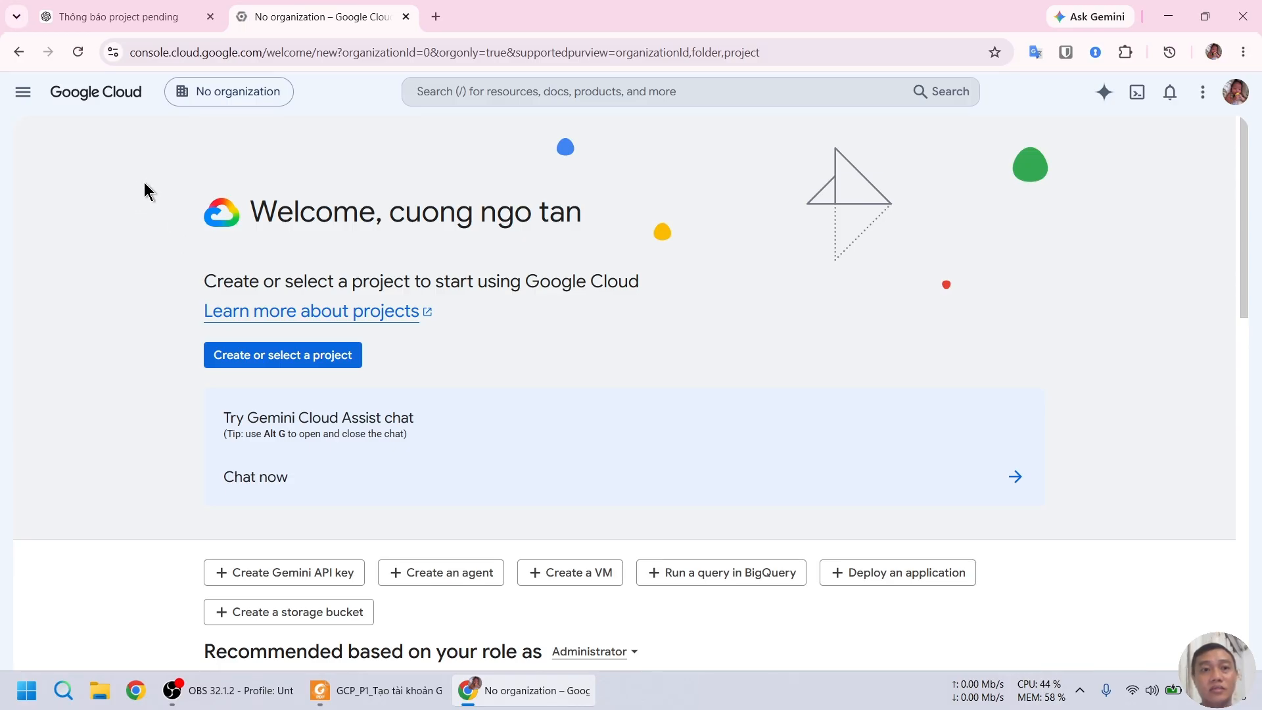
pyautogui.click(251, 361)
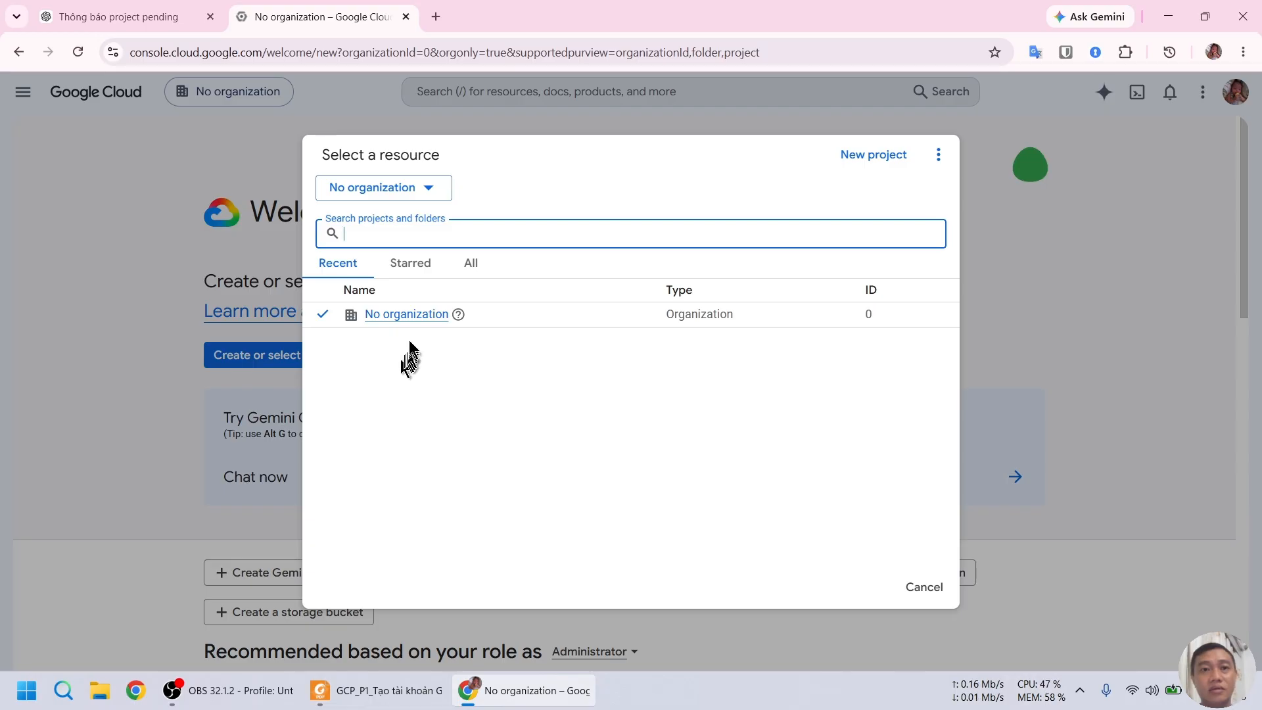
pyautogui.click(412, 318)
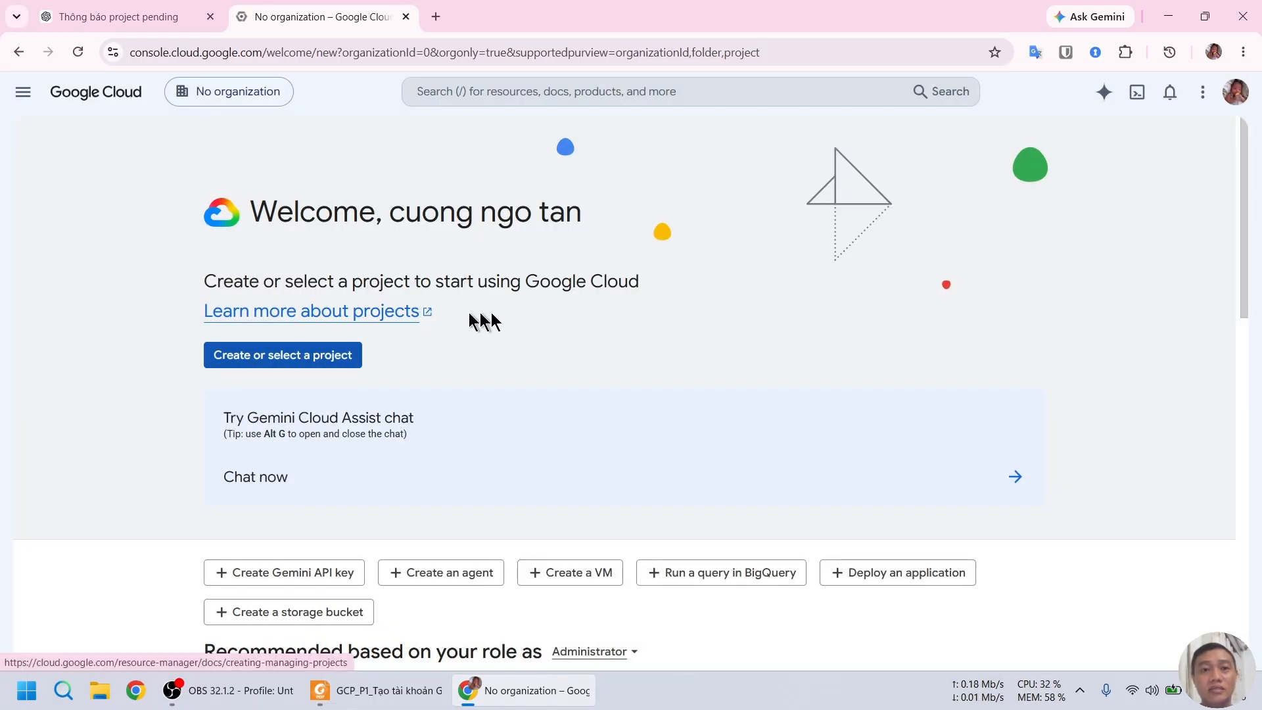
pyautogui.click(288, 355)
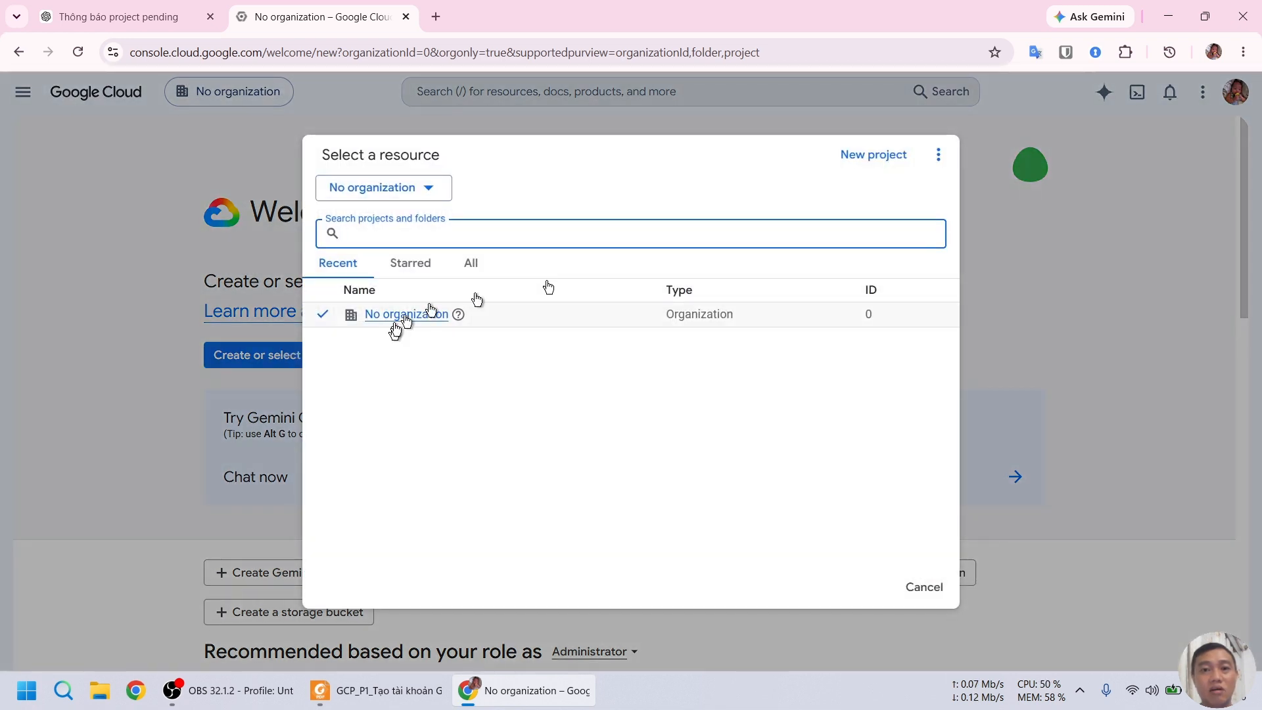
pyautogui.click(888, 158)
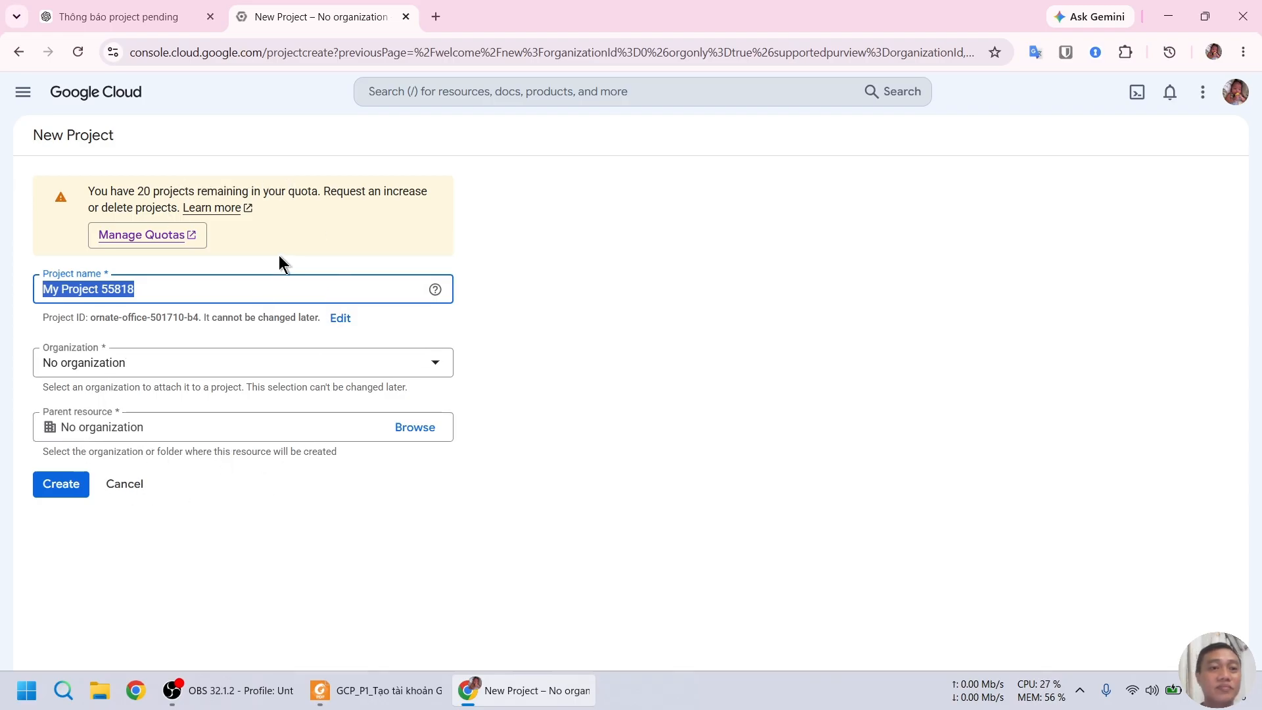
# Step: Name the new project Lab Project
pyautogui.click(187, 289)
pyautogui.hotkey('ctrl', 'a')
pyautogui.write('Lab P')
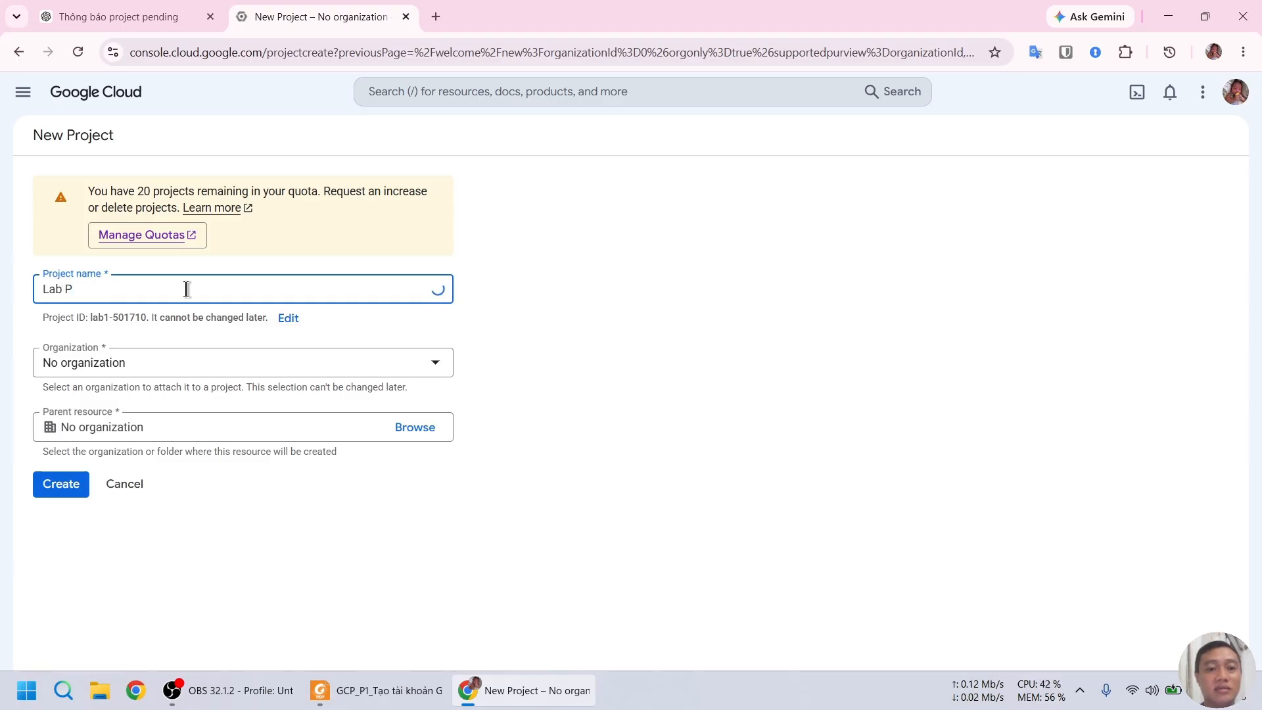
pyautogui.write('oject')
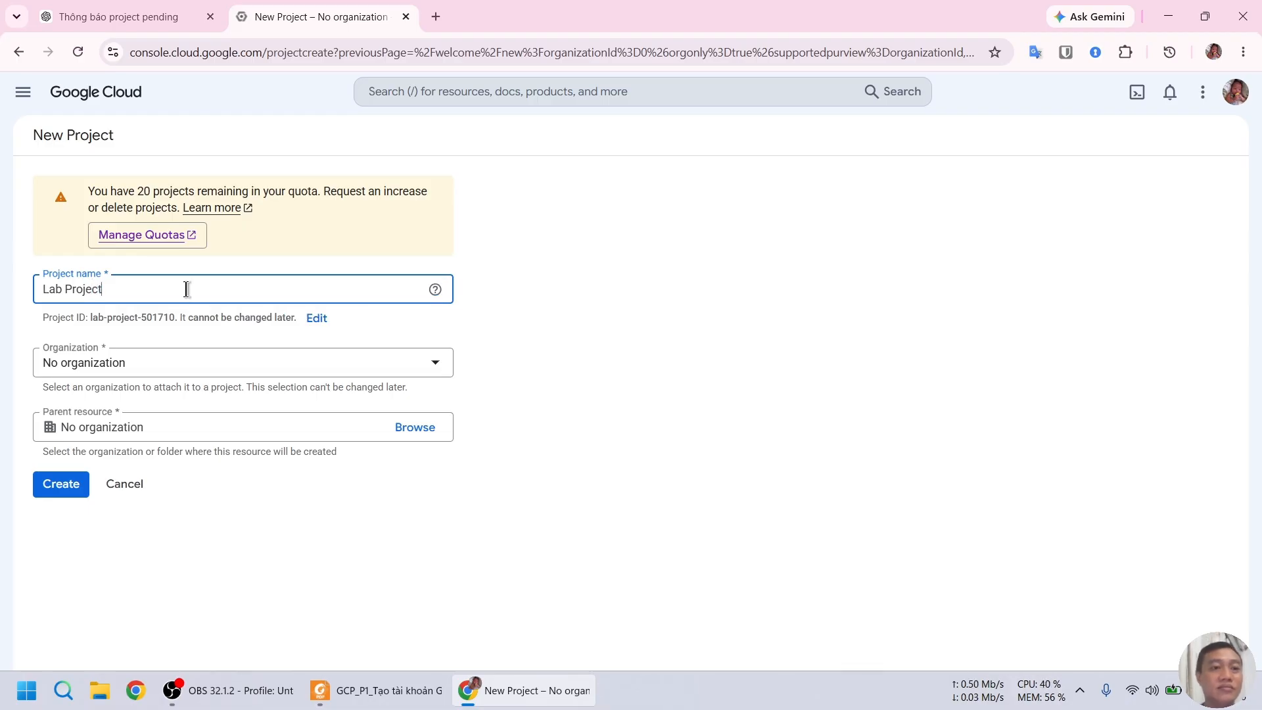
# Step: Try assigning the new project to the account's own organization, and return the organization to No organization
pyautogui.click(210, 372)
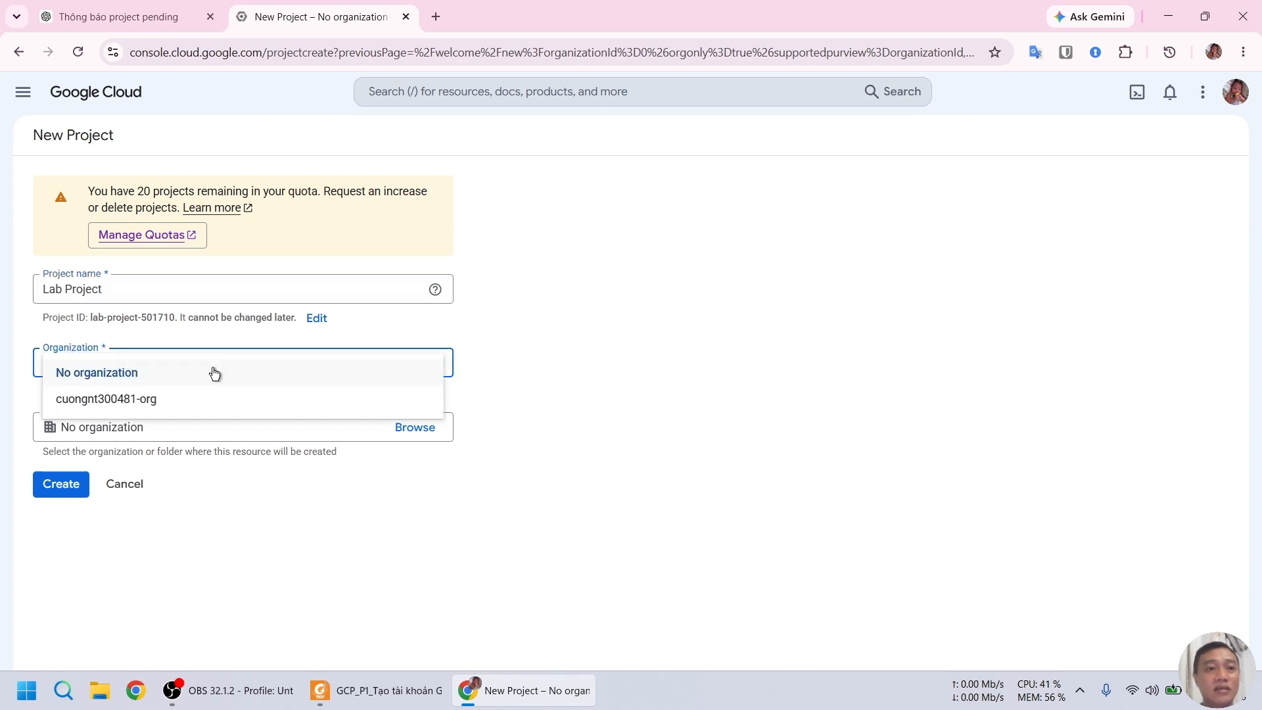
pyautogui.click(209, 401)
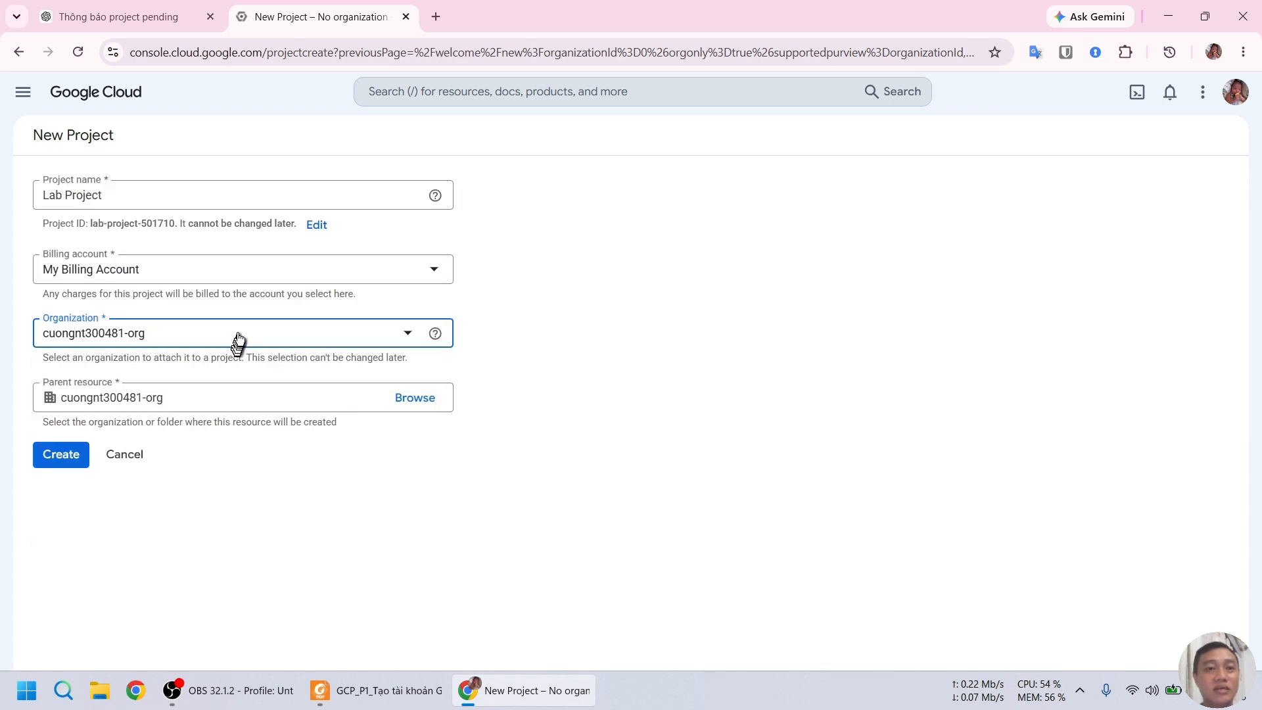
pyautogui.click(238, 337)
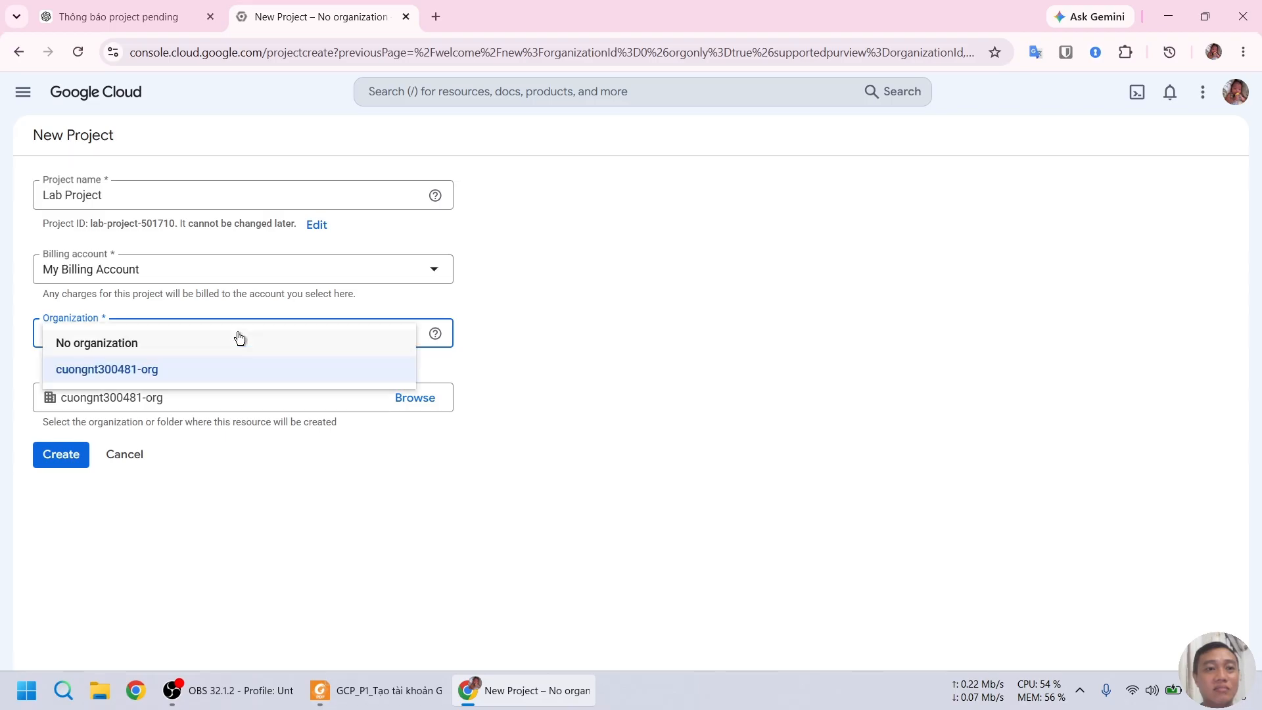
pyautogui.click(121, 342)
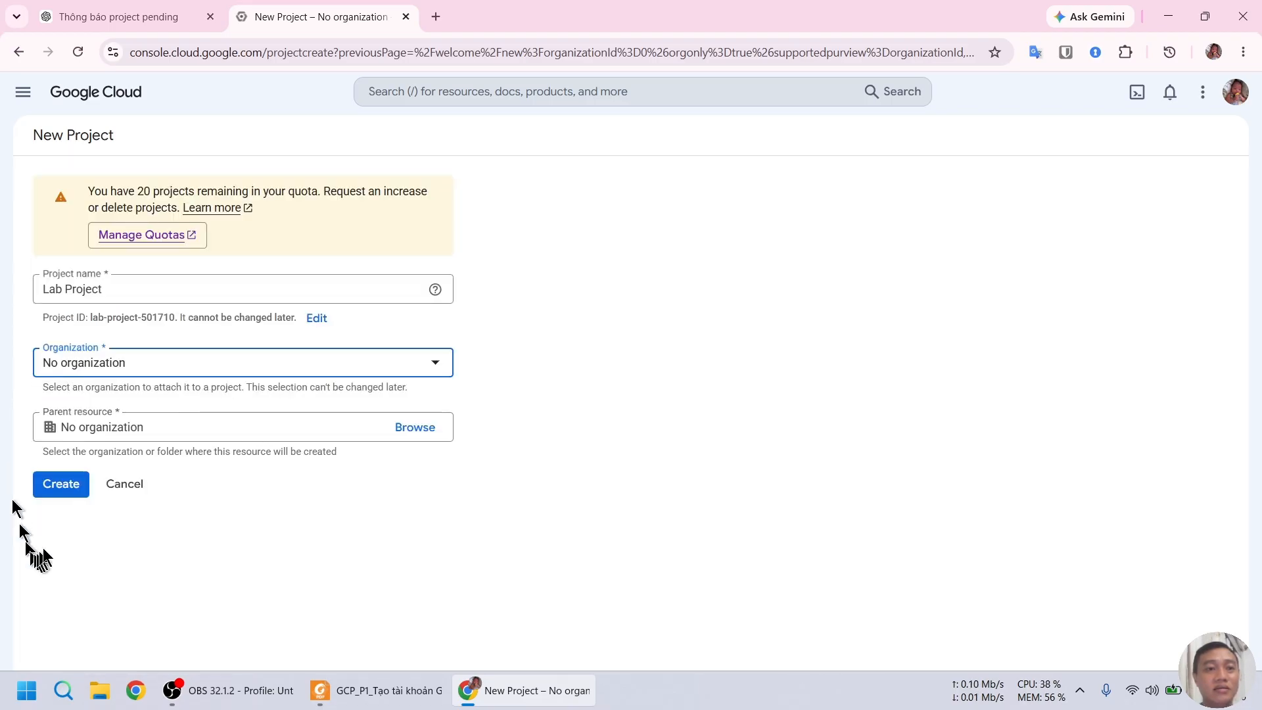
# Step: Create Lab Project and check its creation status in the notifications
pyautogui.click(53, 495)
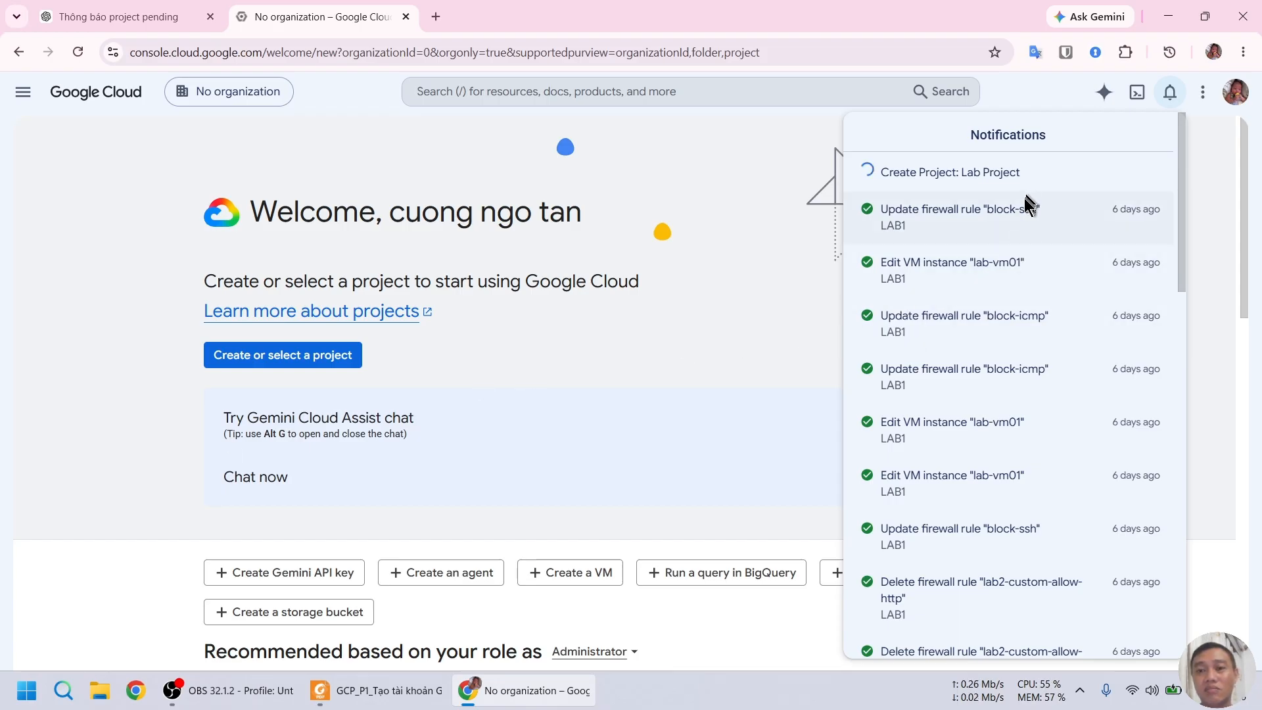
pyautogui.scroll(-1, 1009, 461)
pyautogui.scroll(1, 1016, 503)
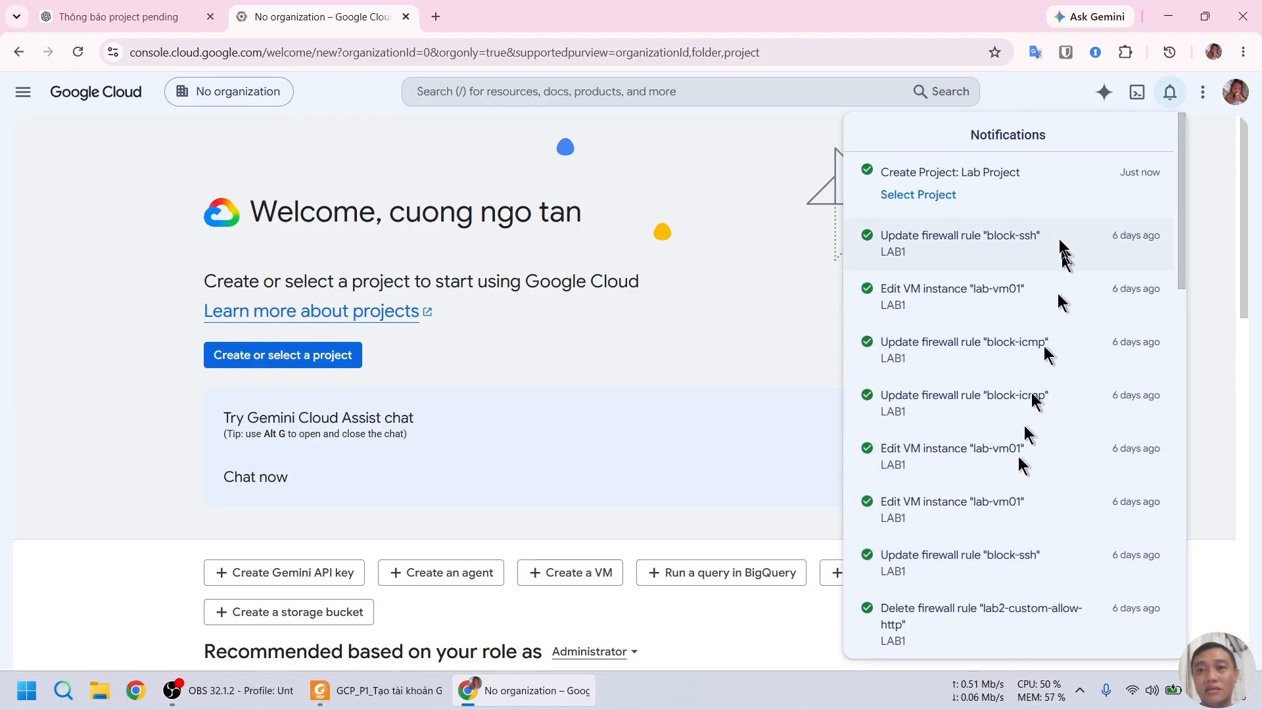
pyautogui.click(1169, 95)
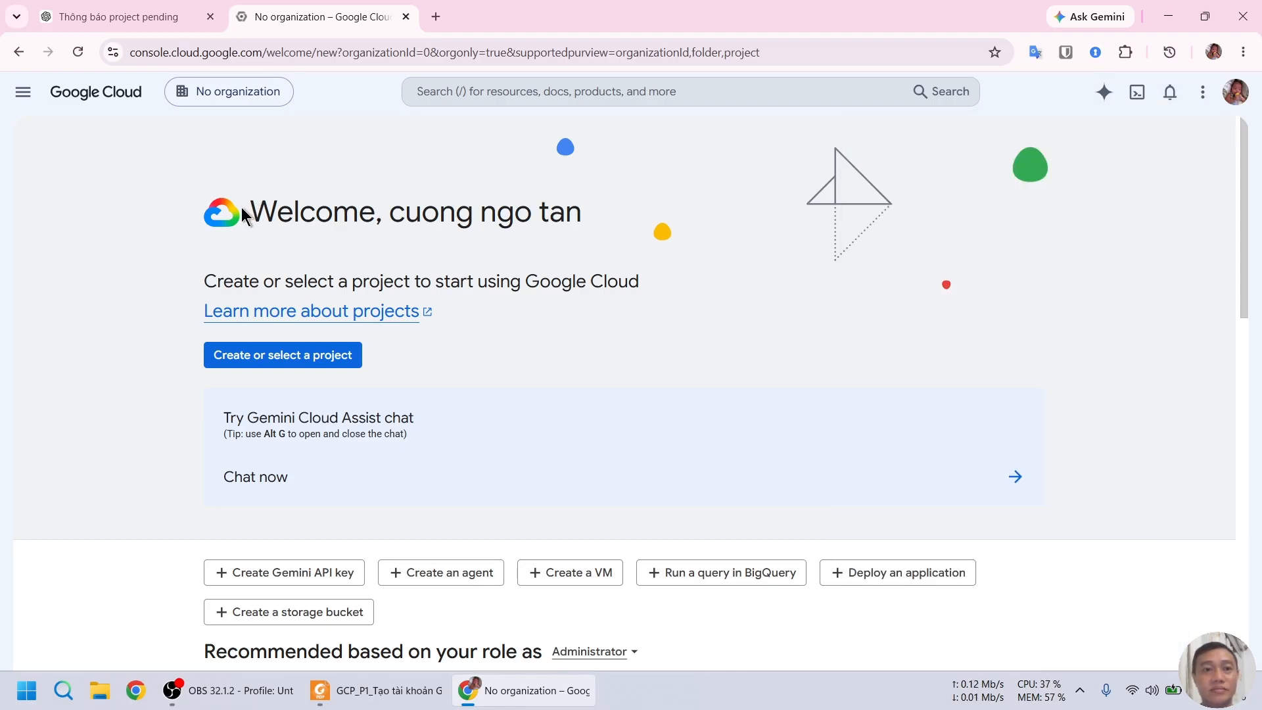
# Step: Make Lab Project the current project and look over its Welcome page
pyautogui.click(306, 362)
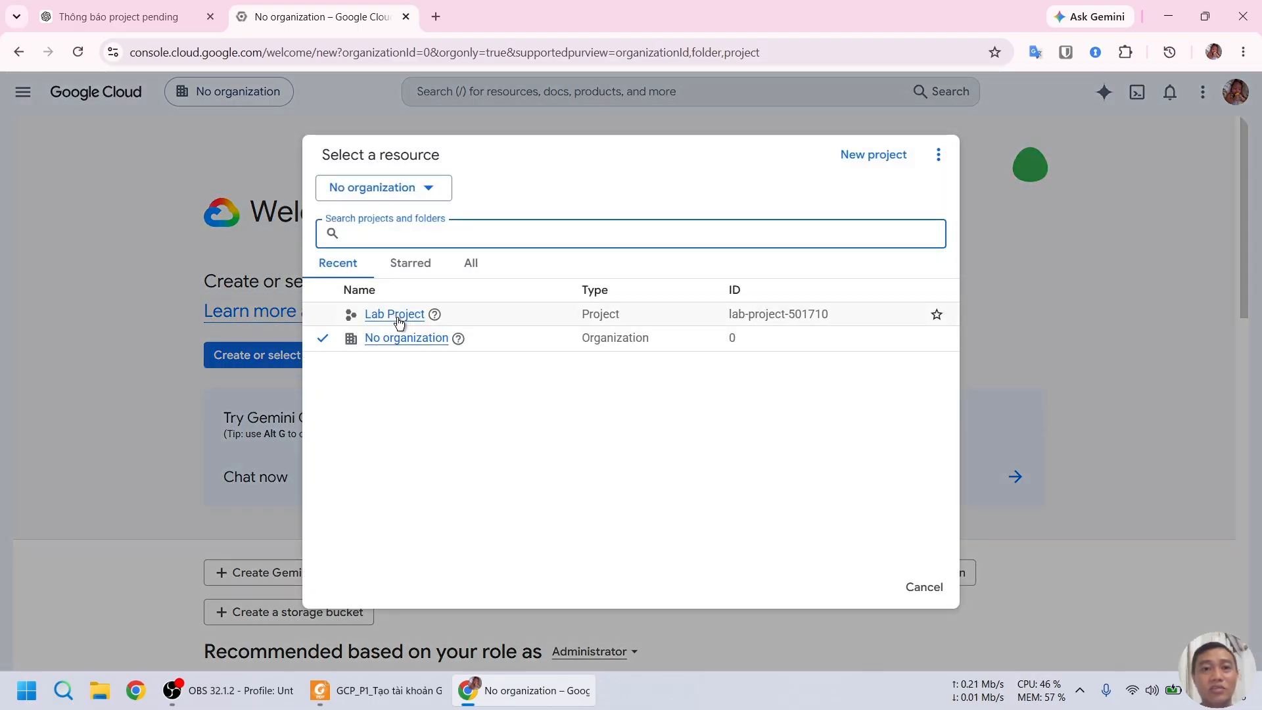
pyautogui.click(398, 318)
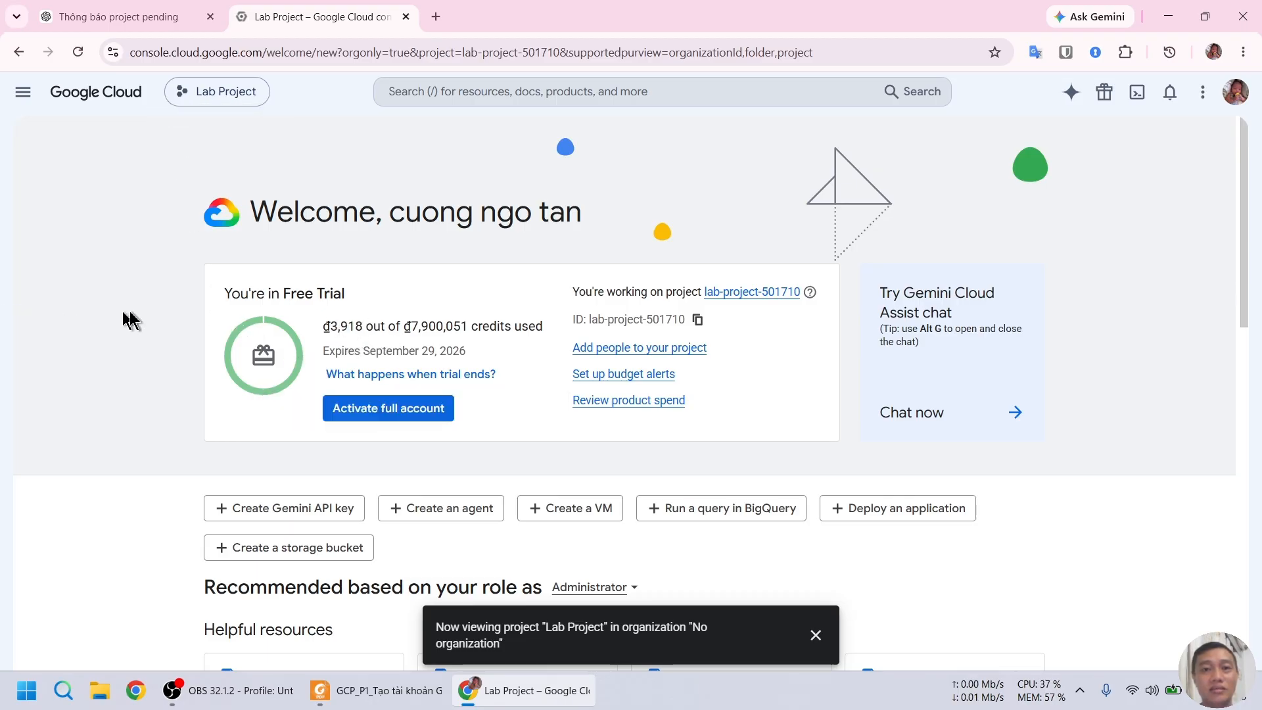
pyautogui.scroll(-2, 129, 309)
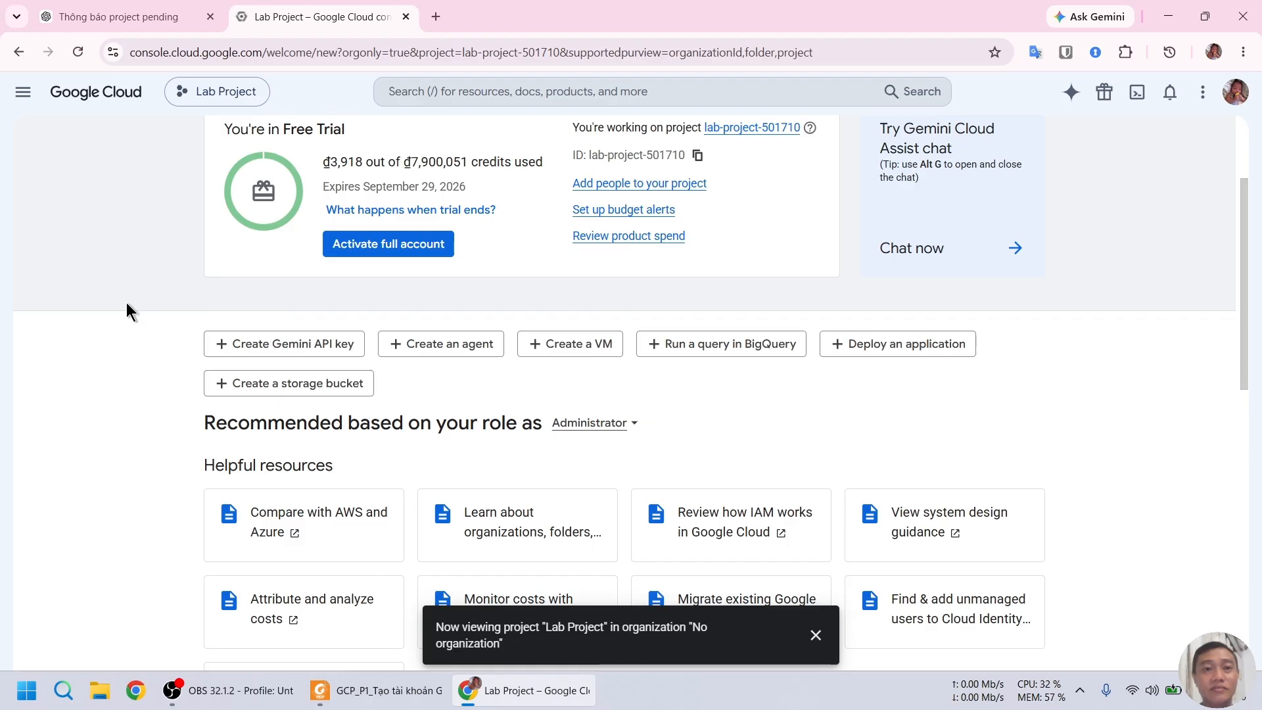
pyautogui.scroll(2, 198, 359)
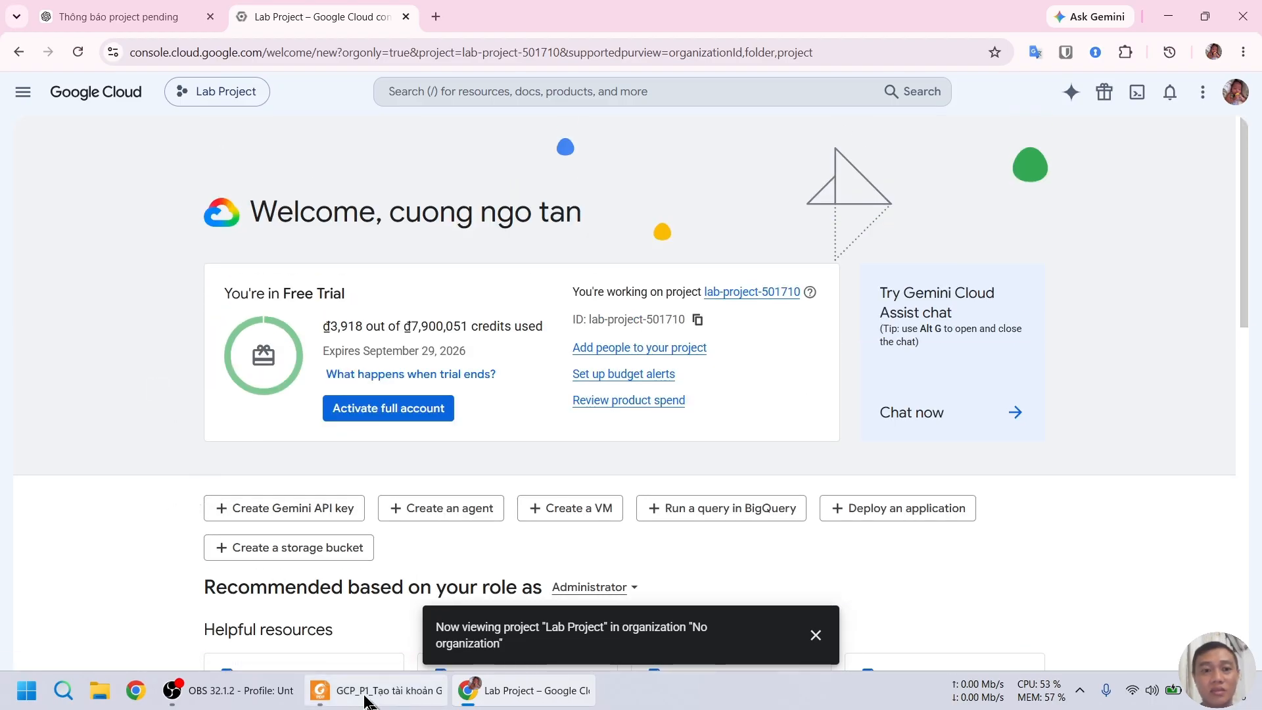
# Step: Return to the PDF guide and read the Enable Billing section, comparing it with the console's Welcome page
pyautogui.click(366, 701)
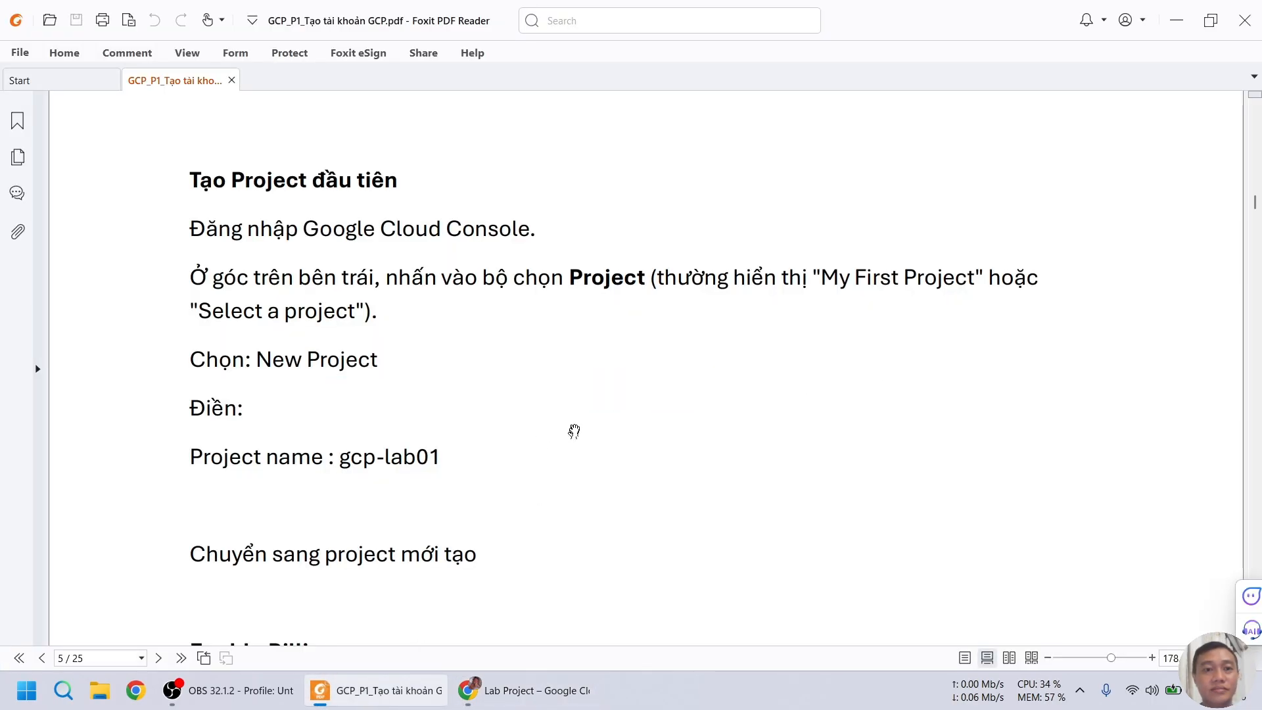
pyautogui.scroll(-3, 570, 430)
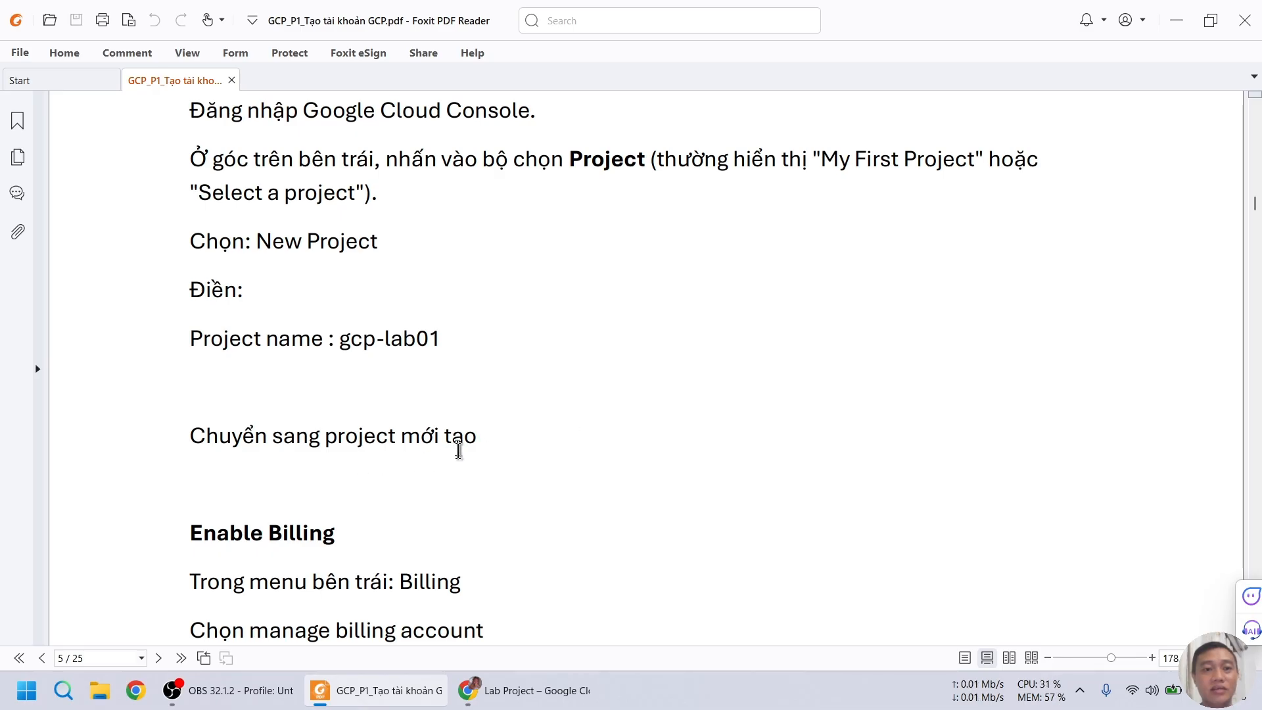
pyautogui.scroll(-5, 460, 447)
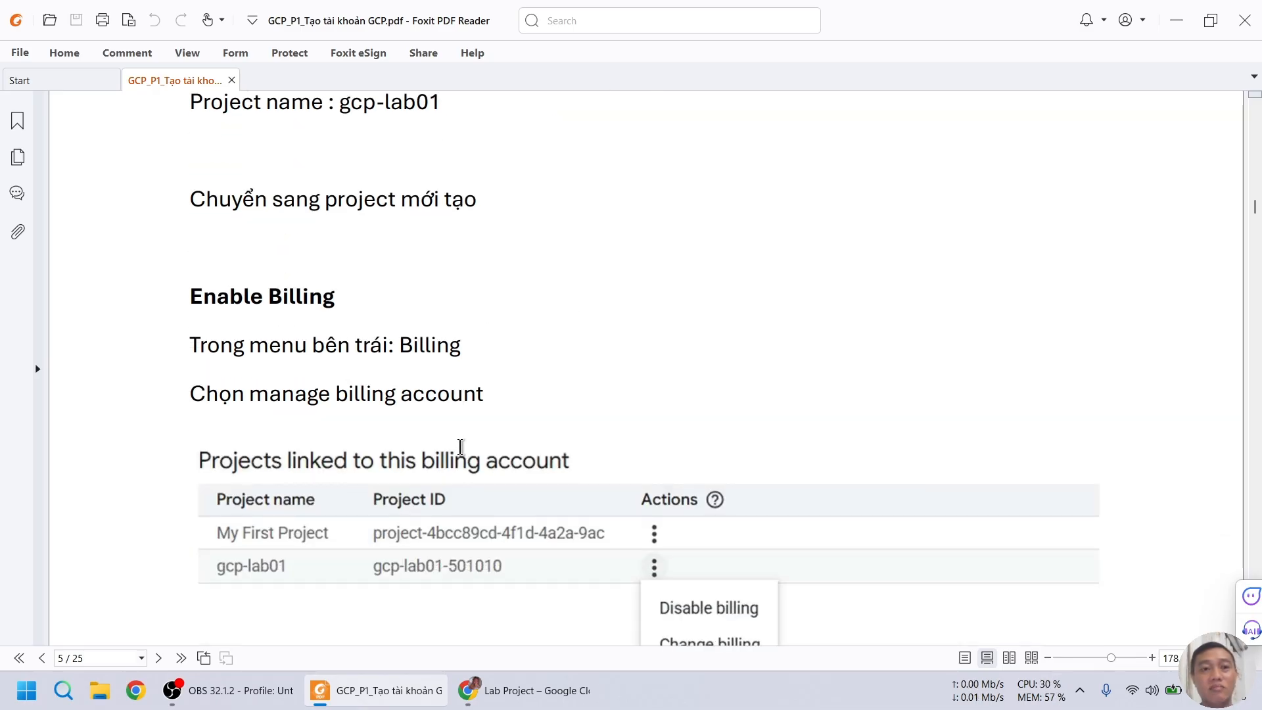
pyautogui.scroll(-2, 549, 342)
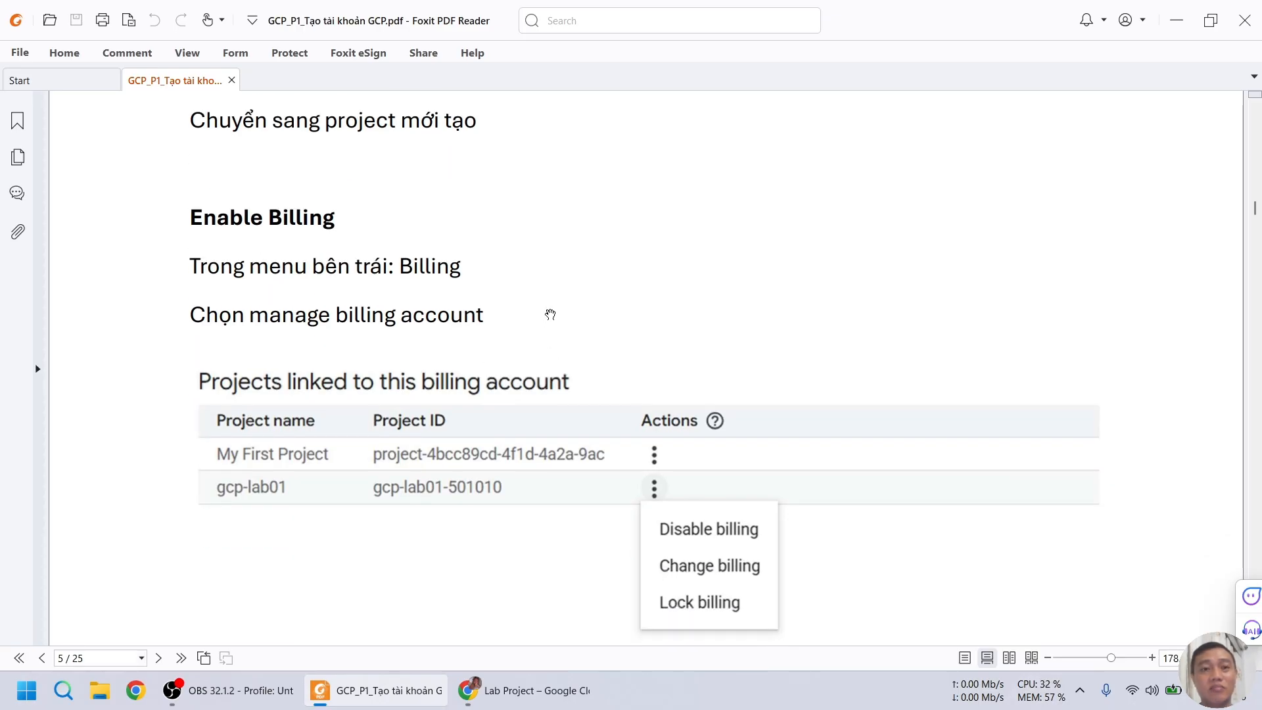
pyautogui.hotkey('alt', 'Tab')
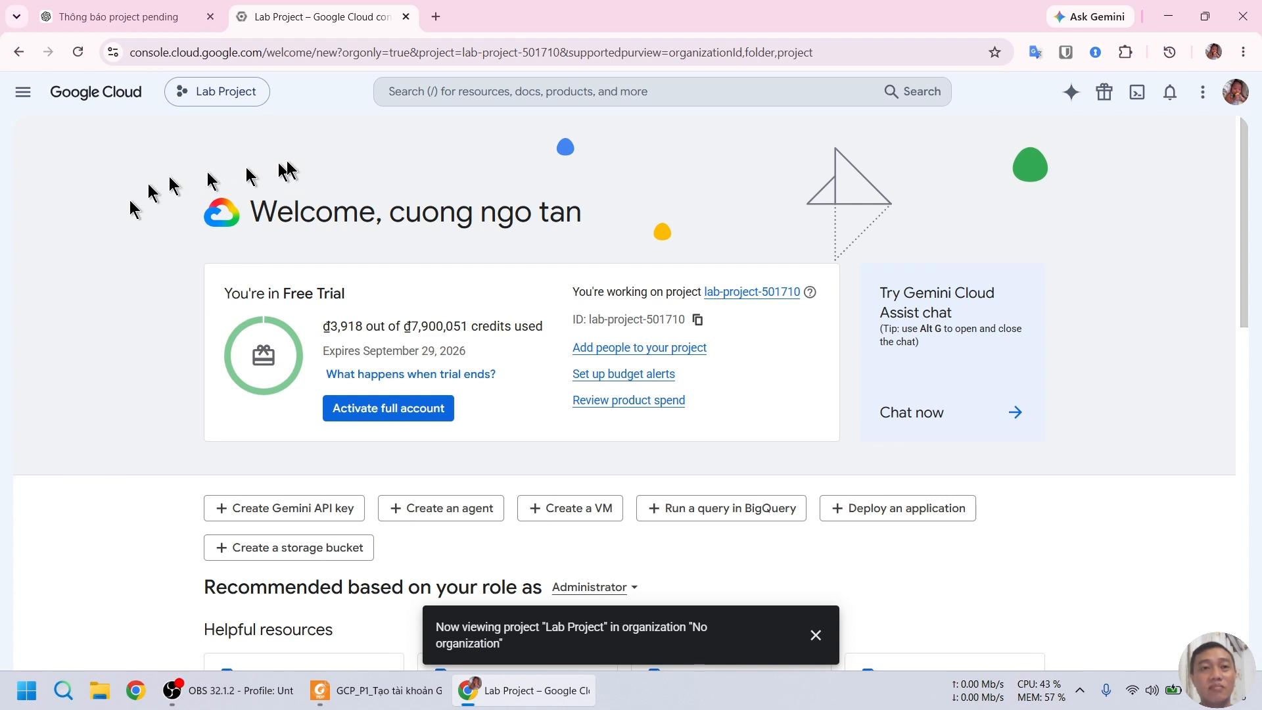
pyautogui.hotkey('alt', 'Tab')
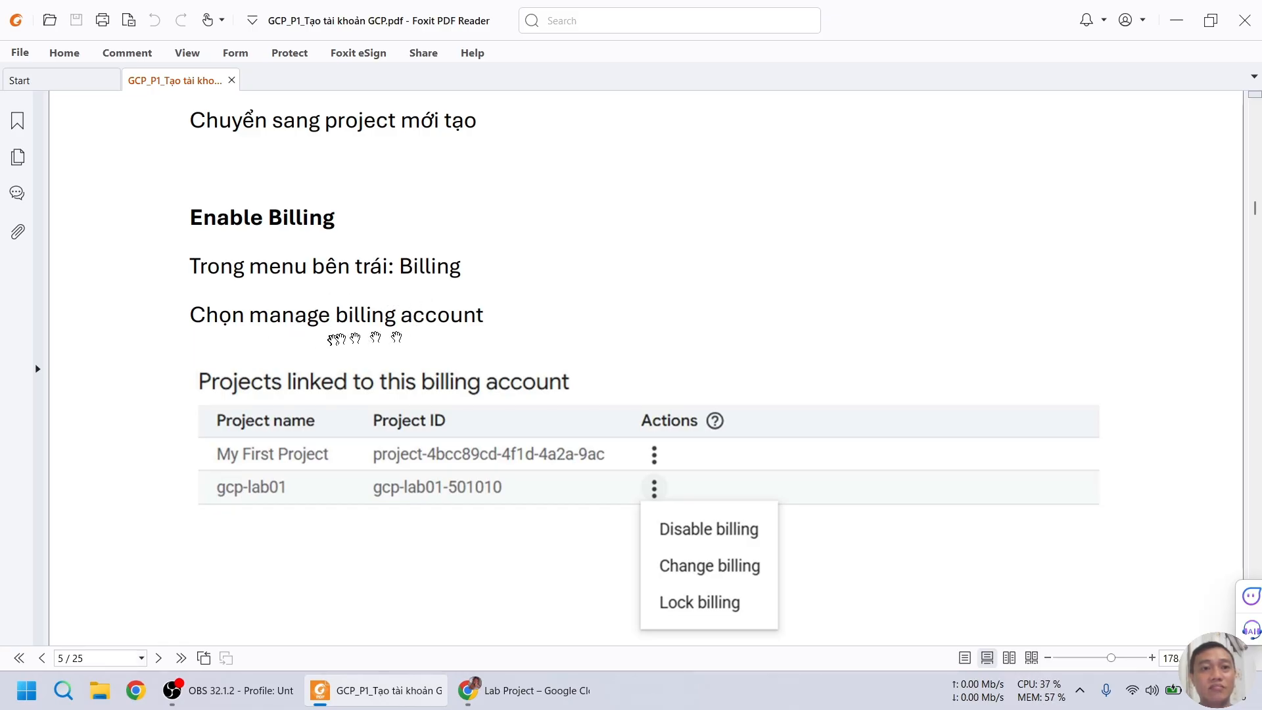
# Step: Switch to the Google Cloud console, open the Billing overview for Lab Project and look through the available billing sections
pyautogui.hotkey('alt', 'Tab')
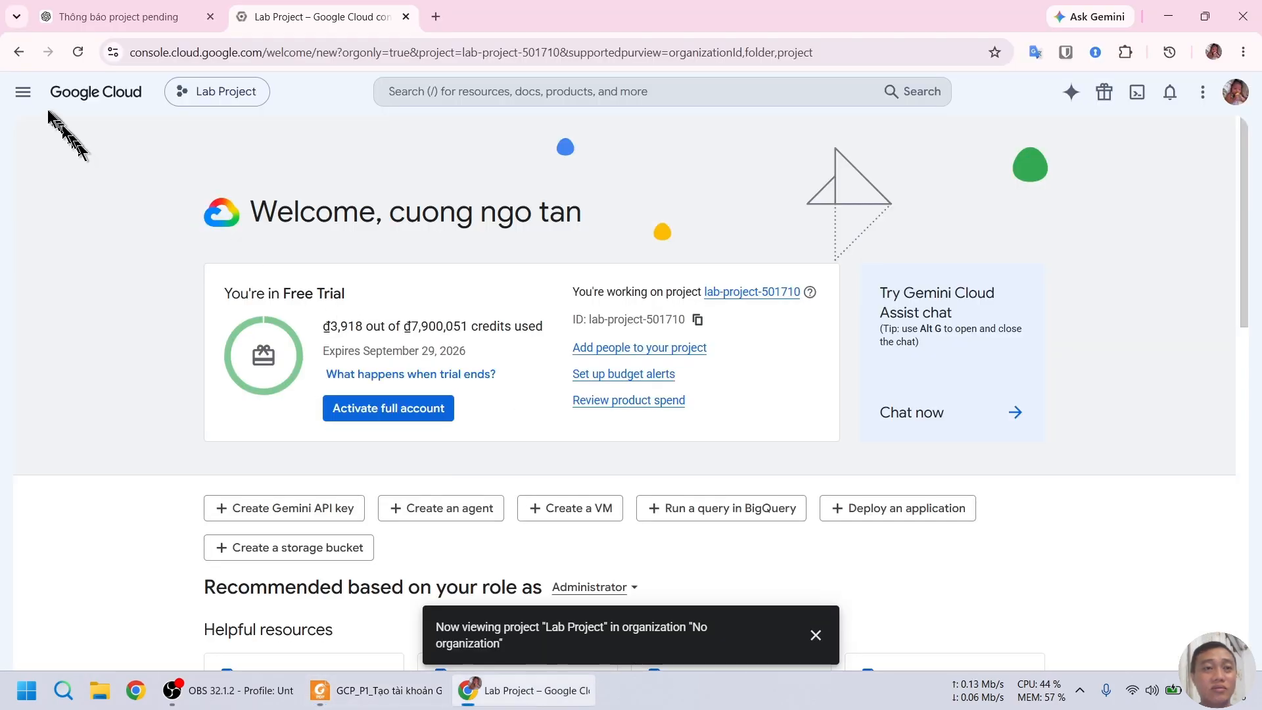
pyautogui.click(18, 91)
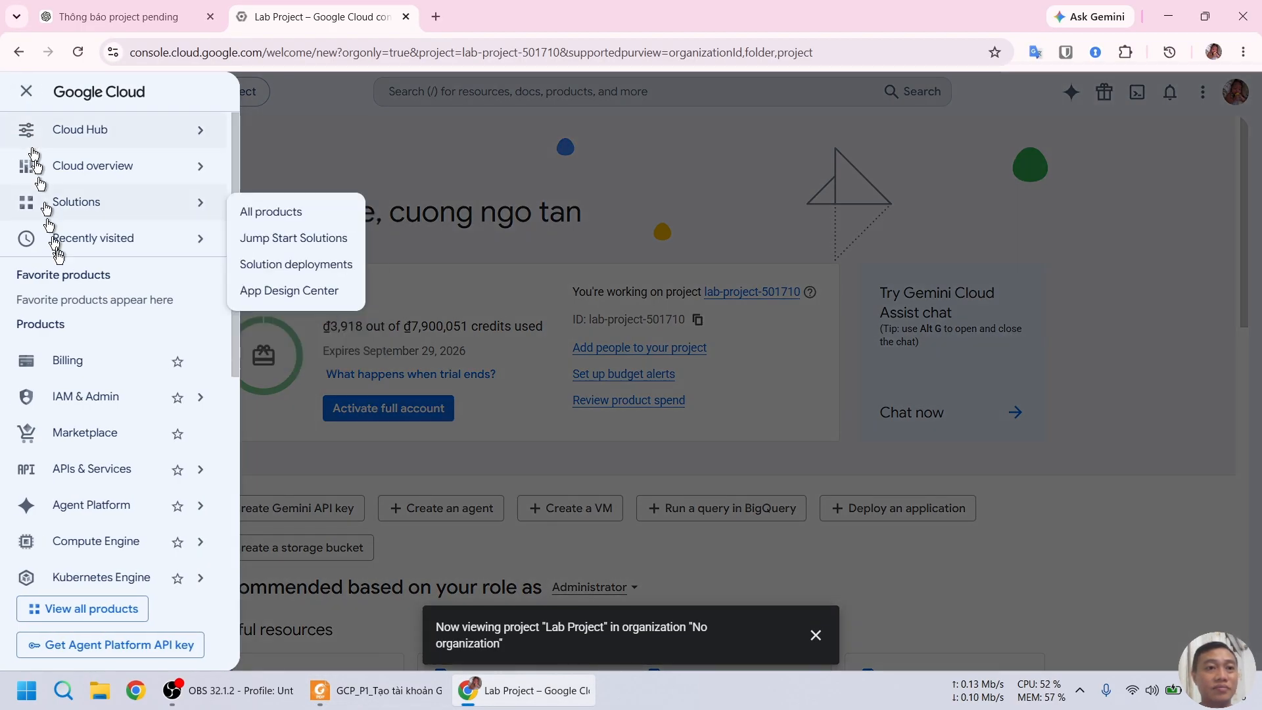
pyautogui.click(83, 361)
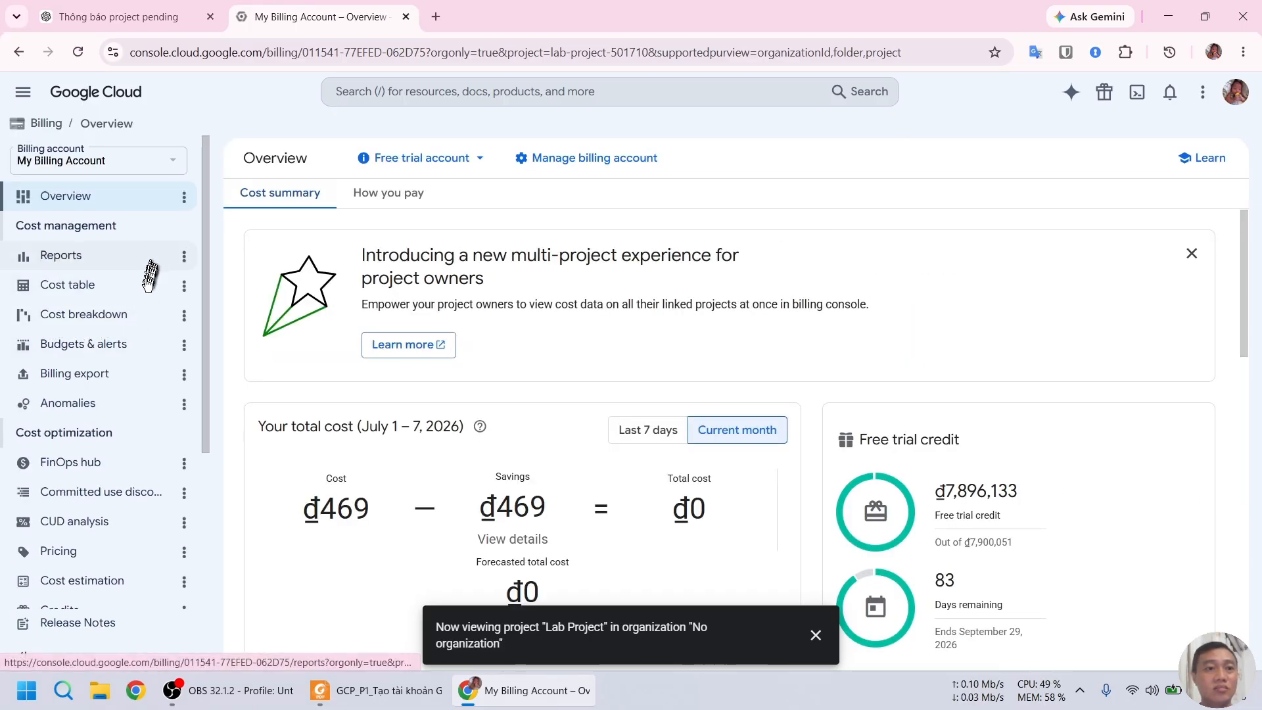
pyautogui.scroll(-3, 147, 284)
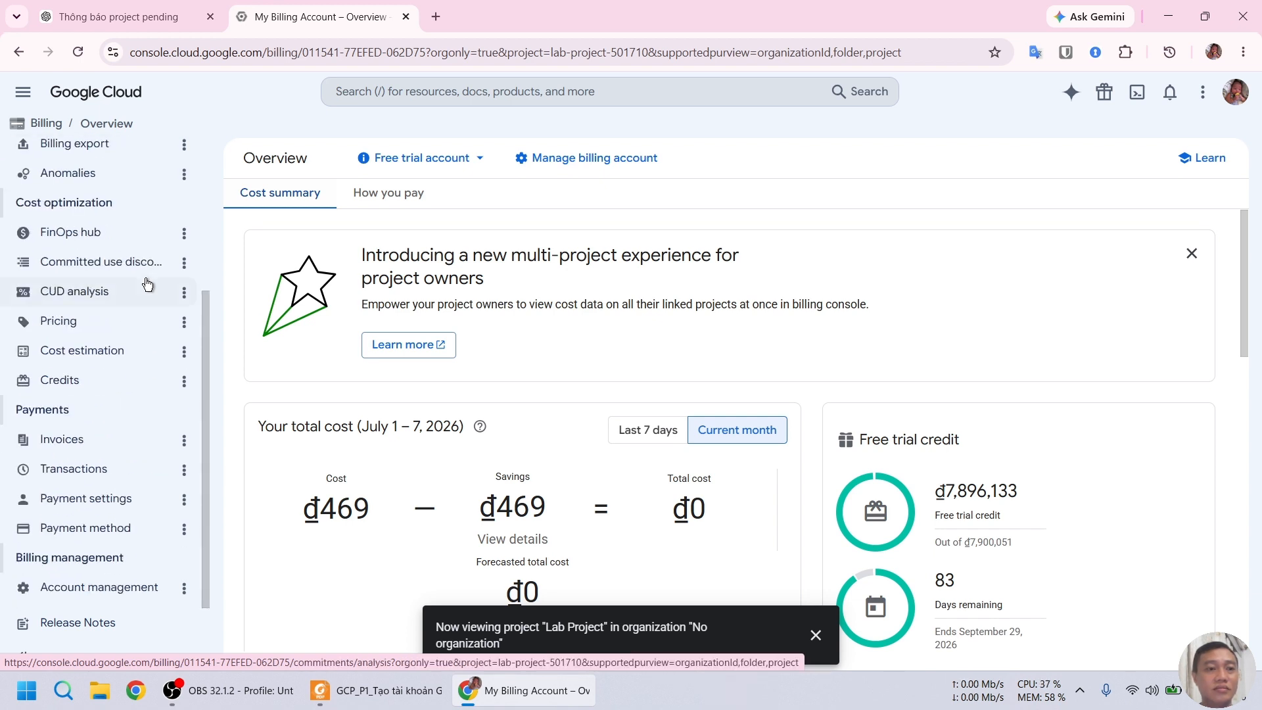
pyautogui.scroll(3, 146, 290)
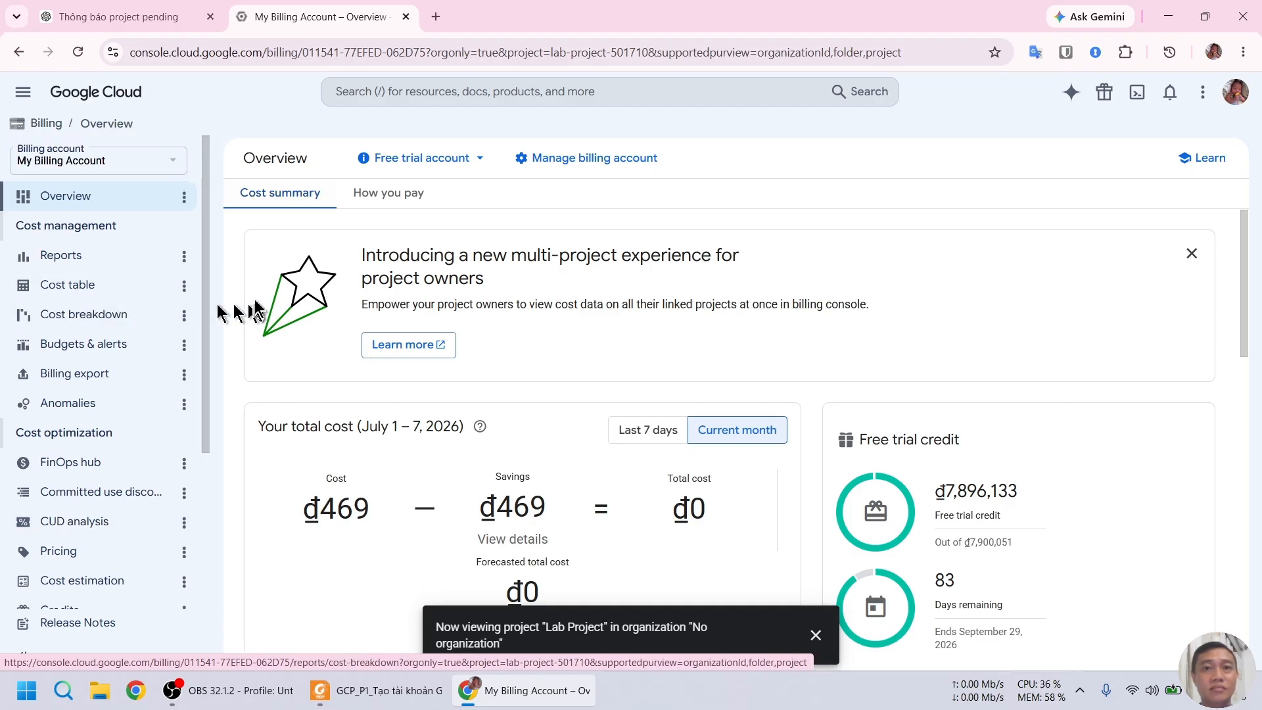
# Step: Open the management page of My Billing Account, reload it and check the billing actions available for Lab Project
pyautogui.click(574, 159)
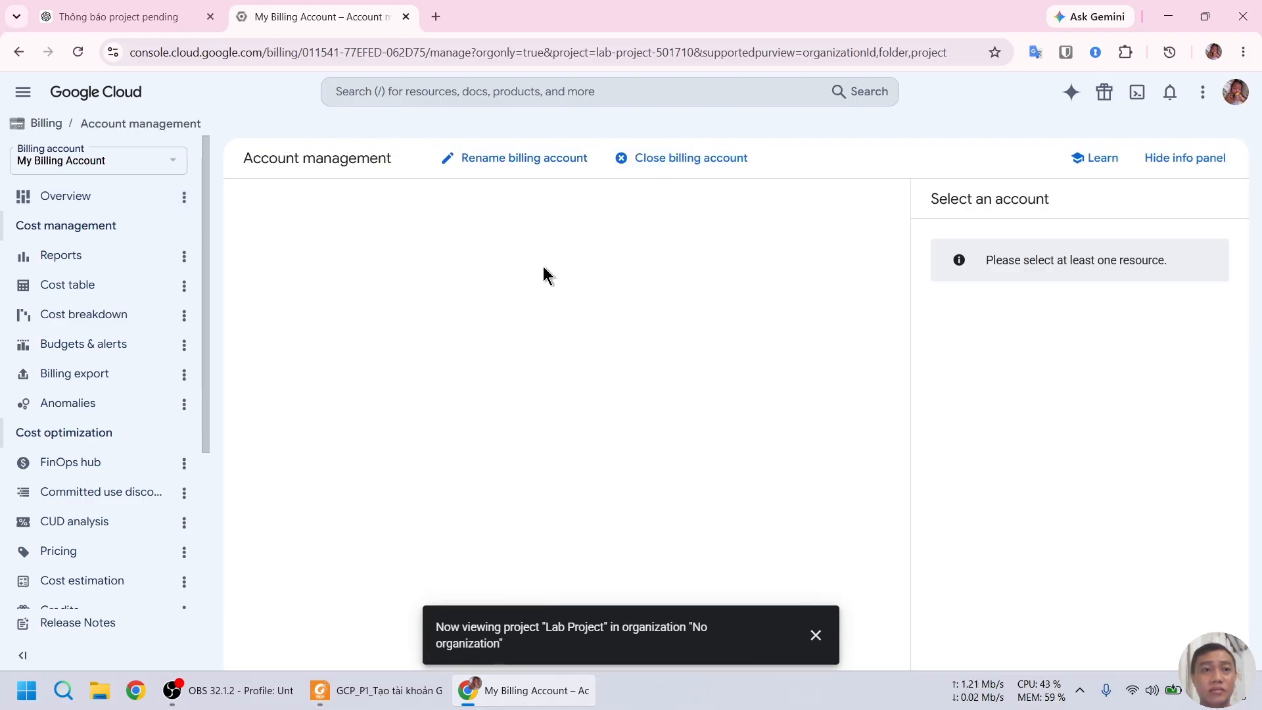
pyautogui.scroll(-4, 104, 297)
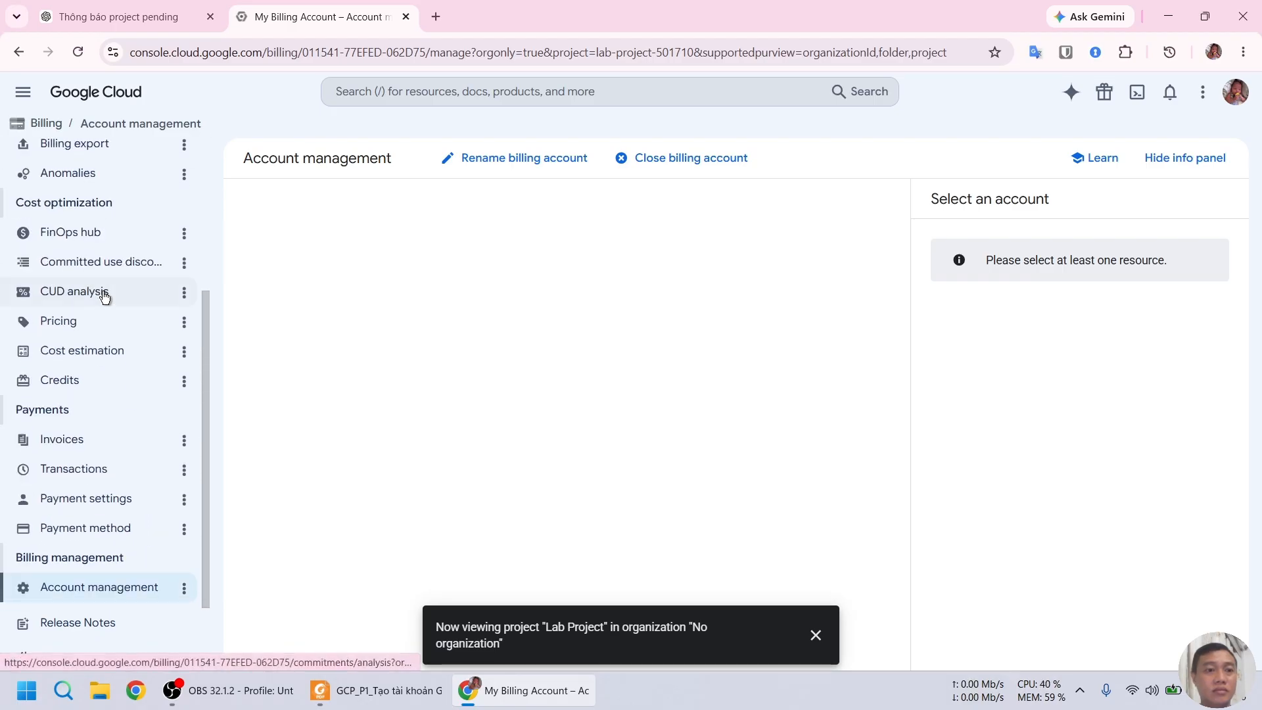
pyautogui.click(78, 52)
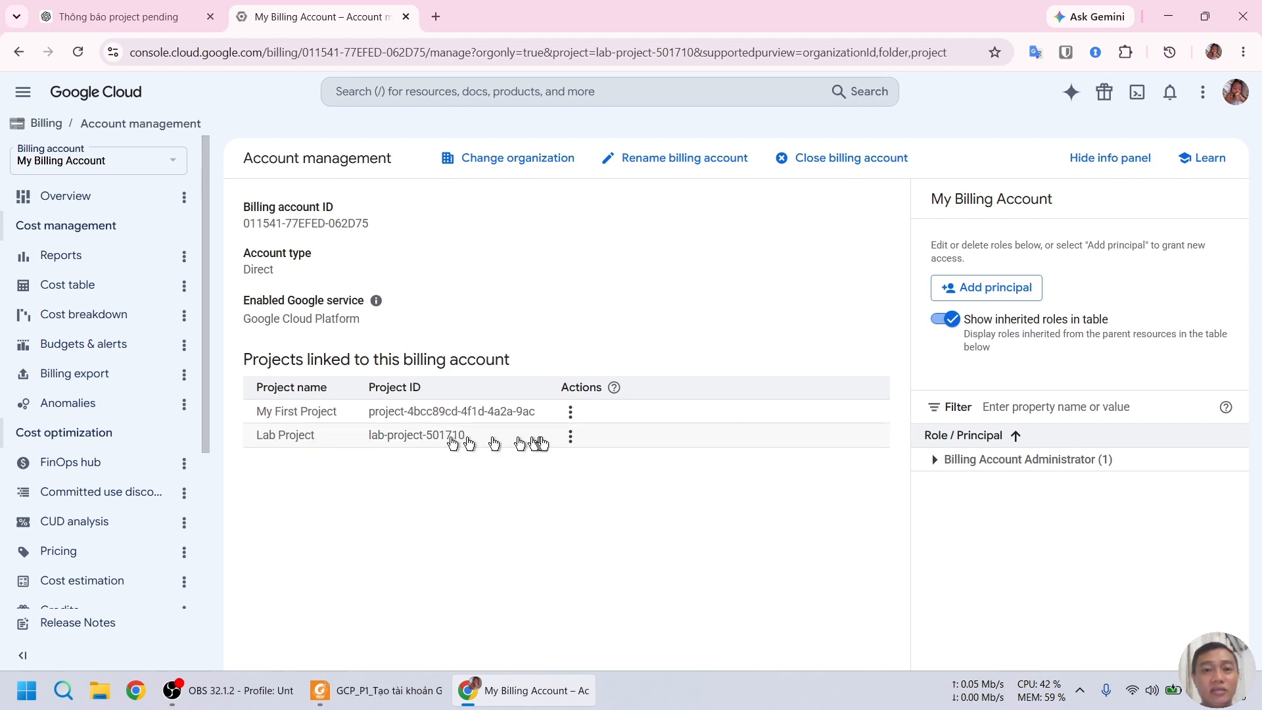
pyautogui.click(571, 437)
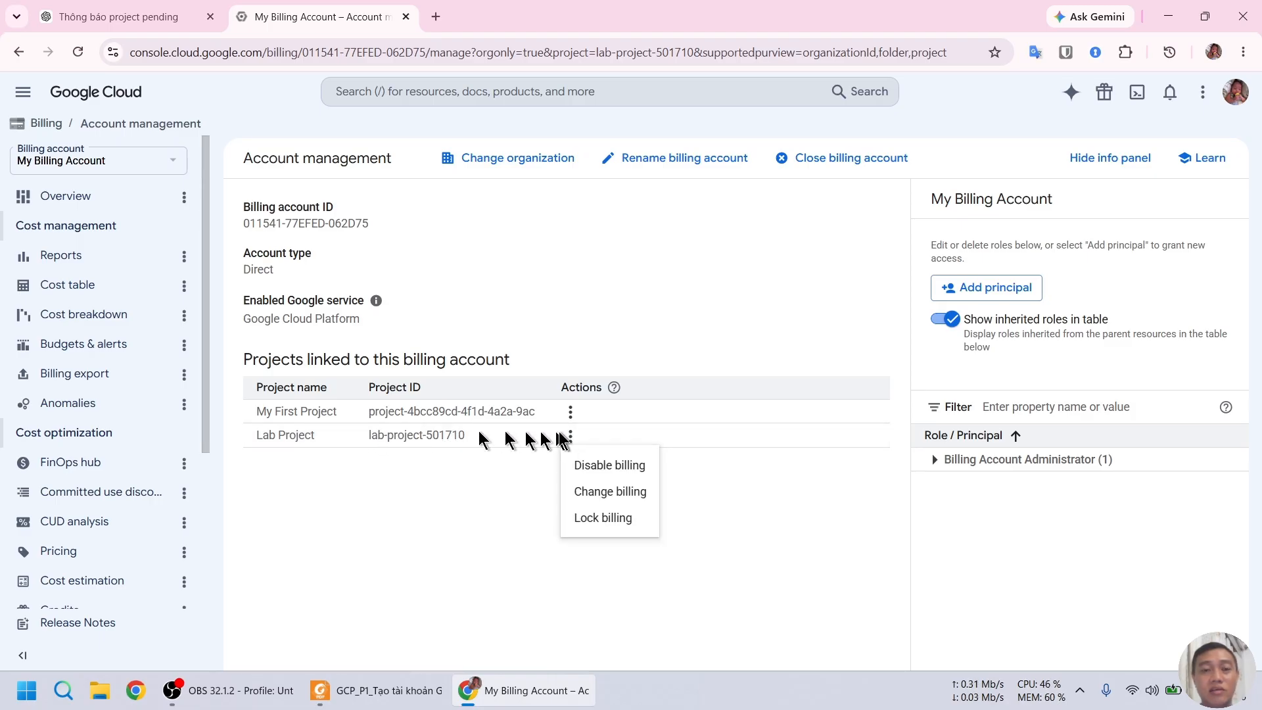
pyautogui.click(442, 503)
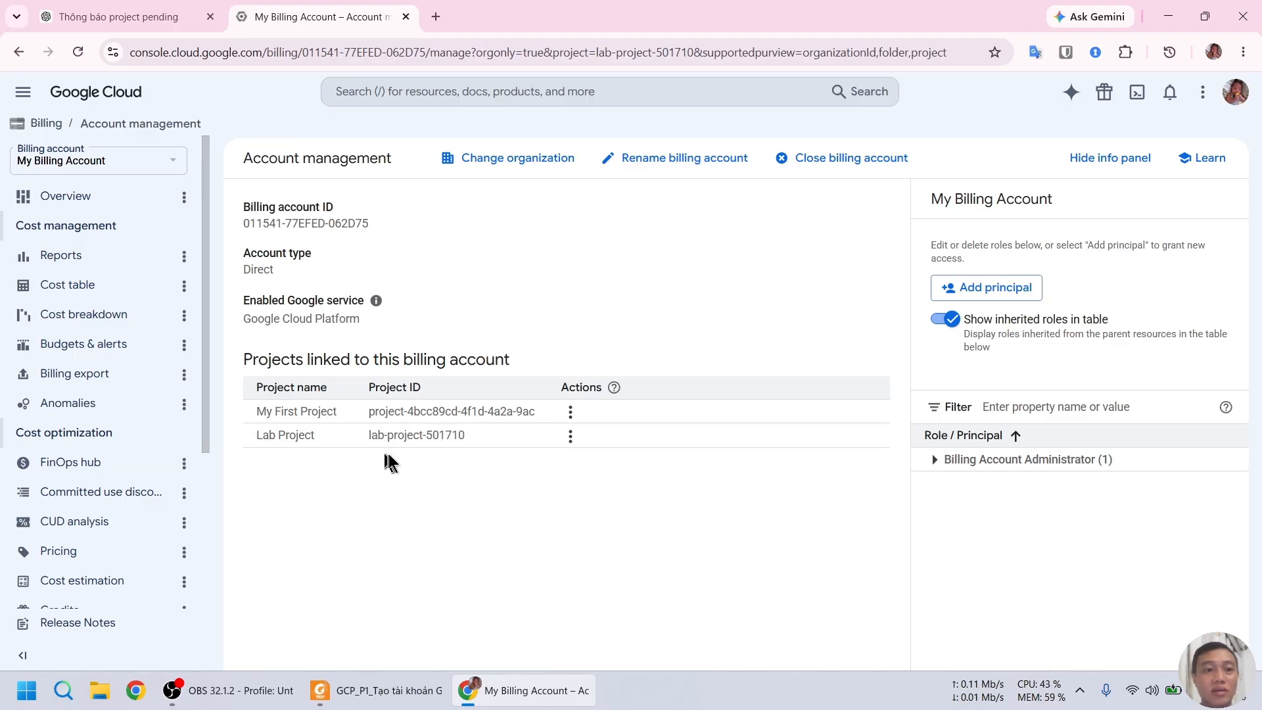
# Step: Switch to the PDF guide in Foxit PDF Reader and read the billing check and the Enable API section
pyautogui.click(397, 688)
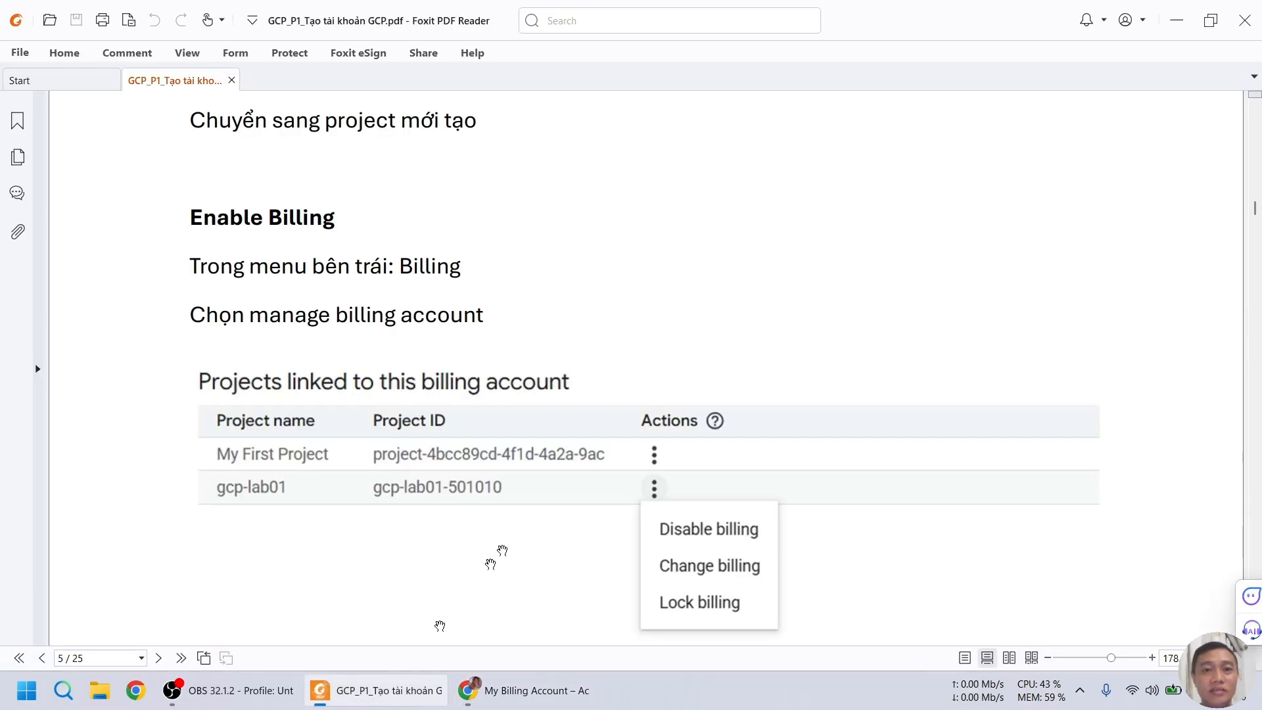
pyautogui.scroll(-3, 429, 302)
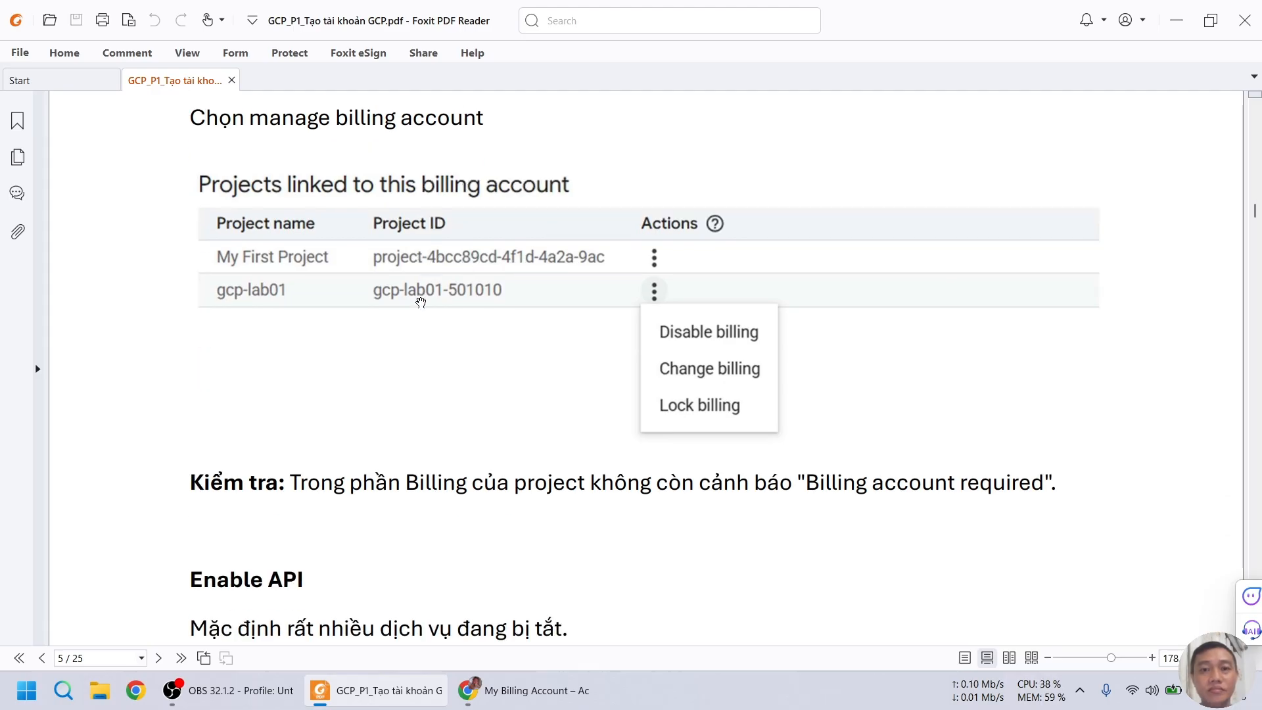
pyautogui.scroll(-1, 417, 323)
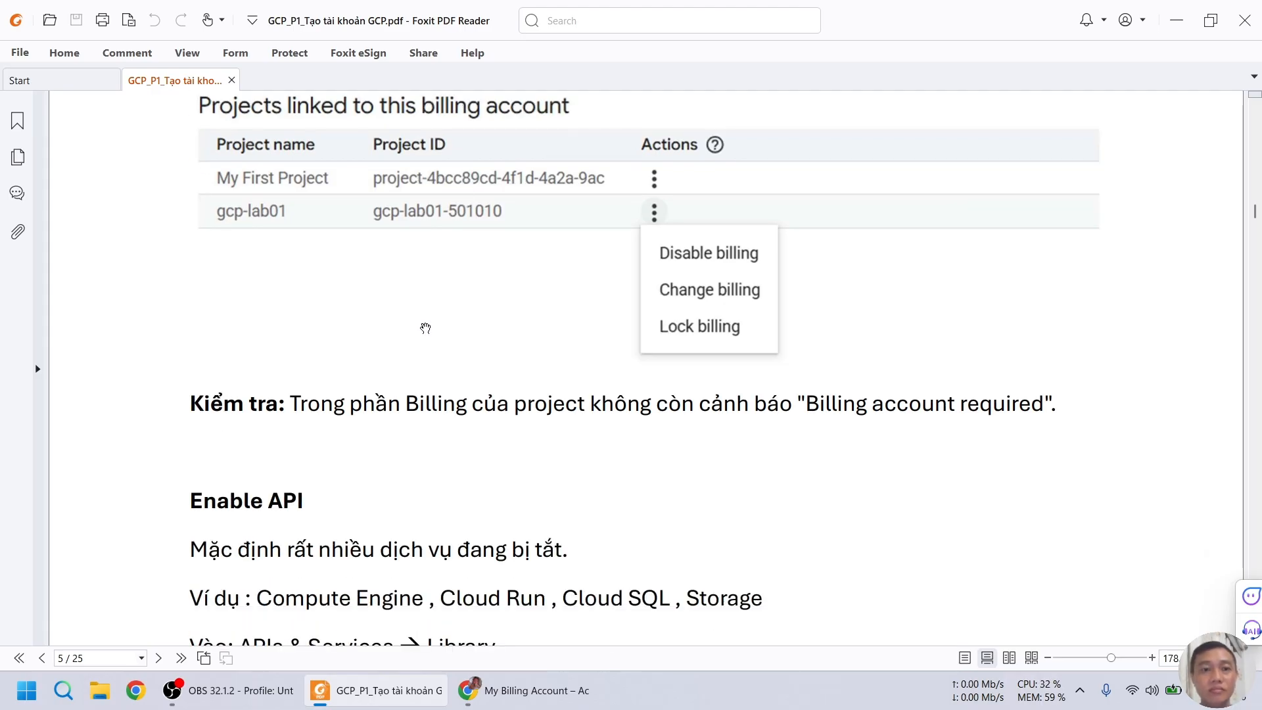
pyautogui.scroll(-3, 425, 327)
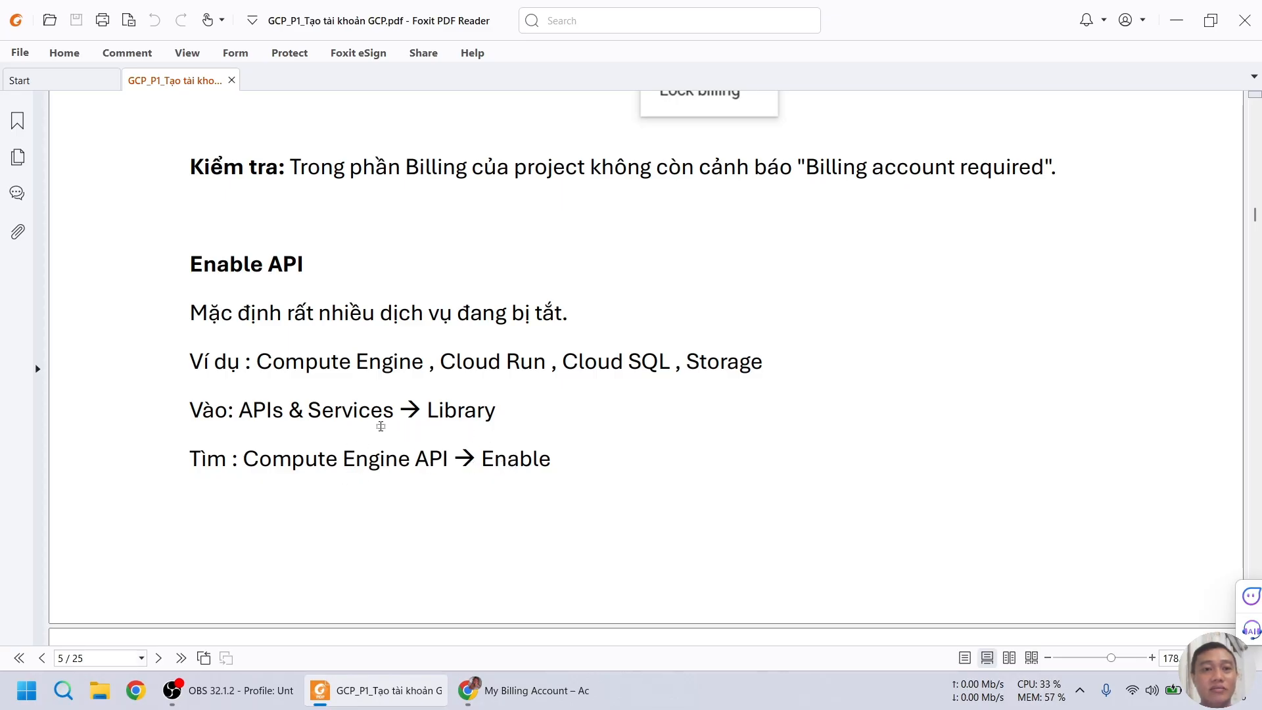
# Step: Switch back to the Google Cloud console and open the API Library under APIs & Services
pyautogui.hotkey('alt', 'Tab')
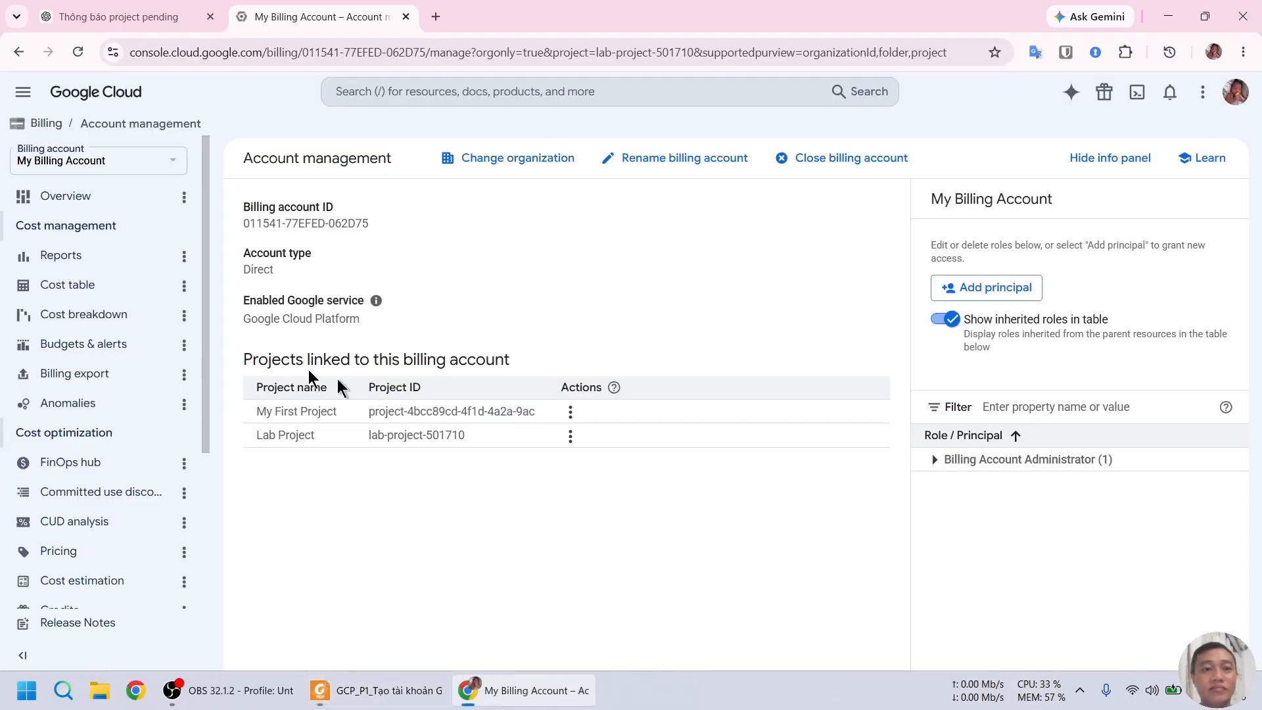
pyautogui.click(16, 95)
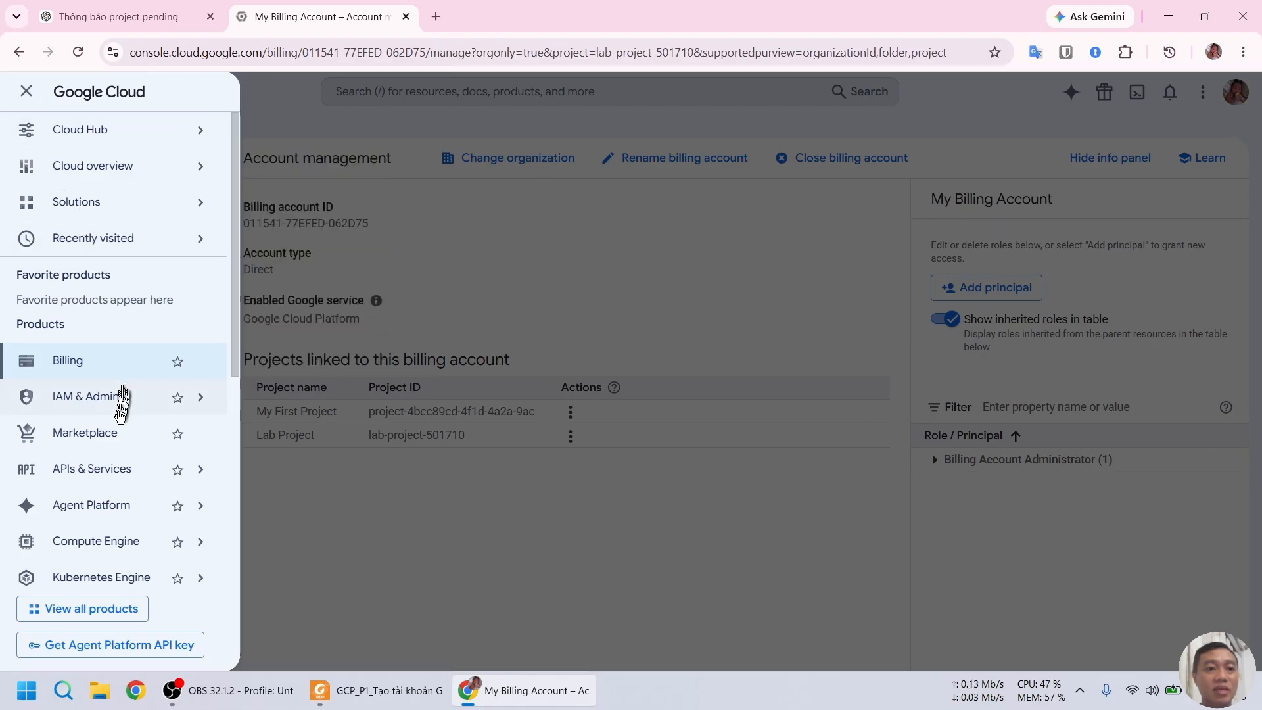
pyautogui.moveTo(107, 471)
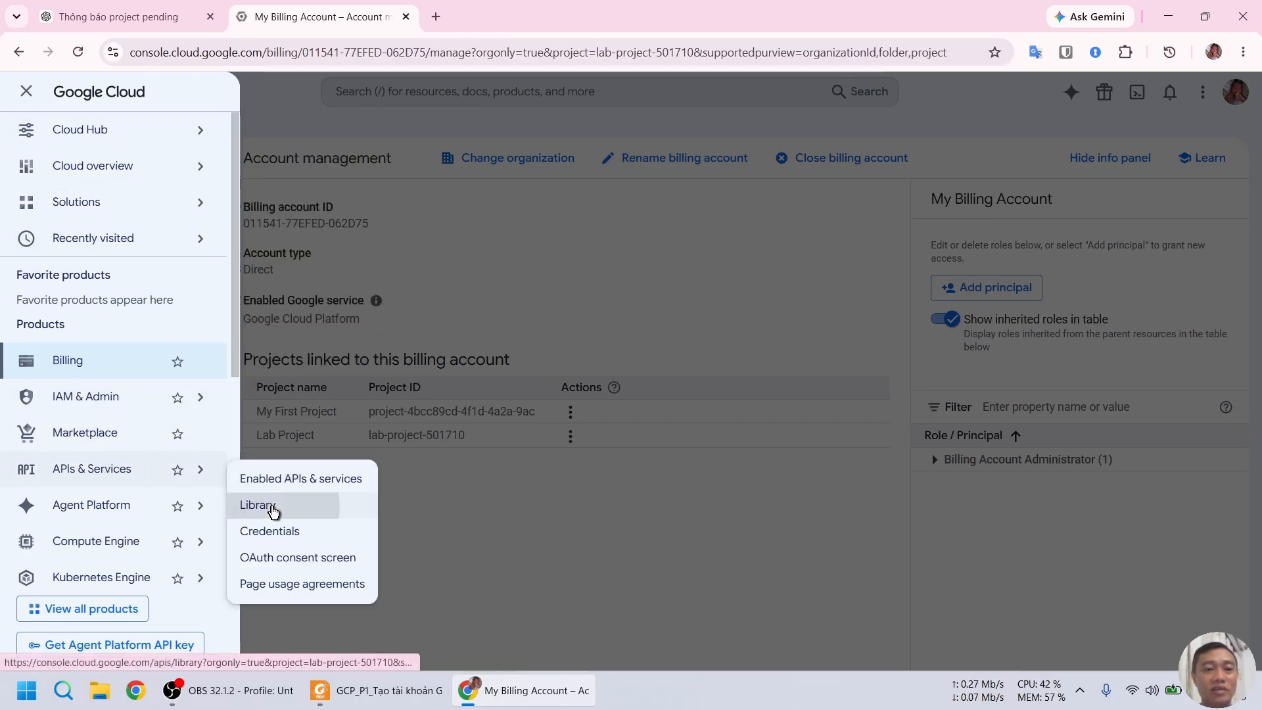
pyautogui.click(274, 511)
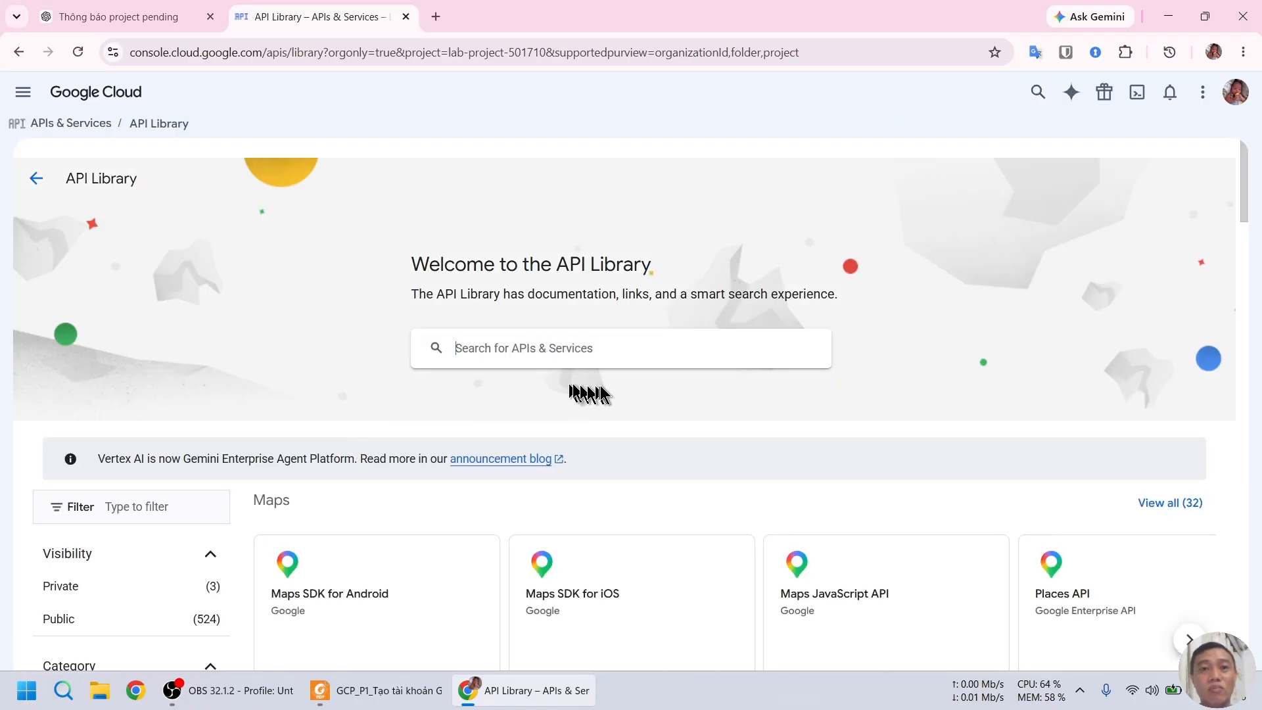
# Step: Search the API Library for "compute", open the Compute Engine API and look over its product details
pyautogui.scroll(-4, 625, 387)
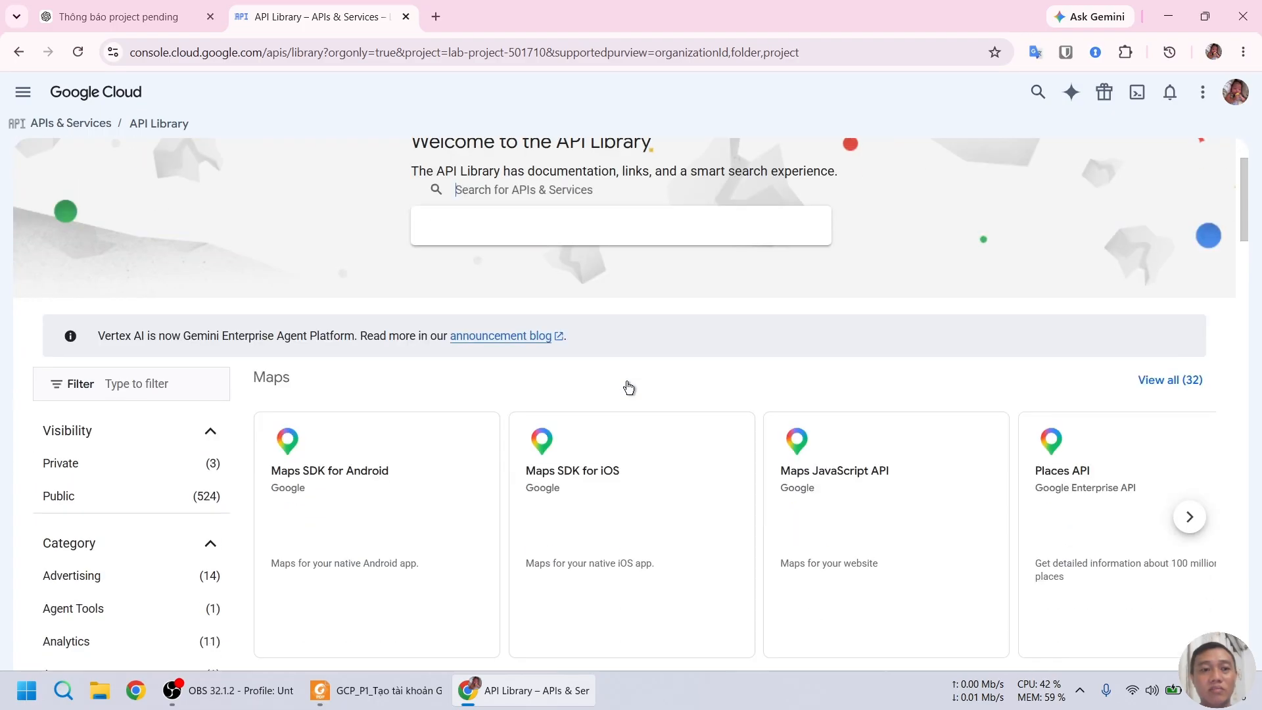
pyautogui.scroll(4, 600, 357)
pyautogui.click(550, 345)
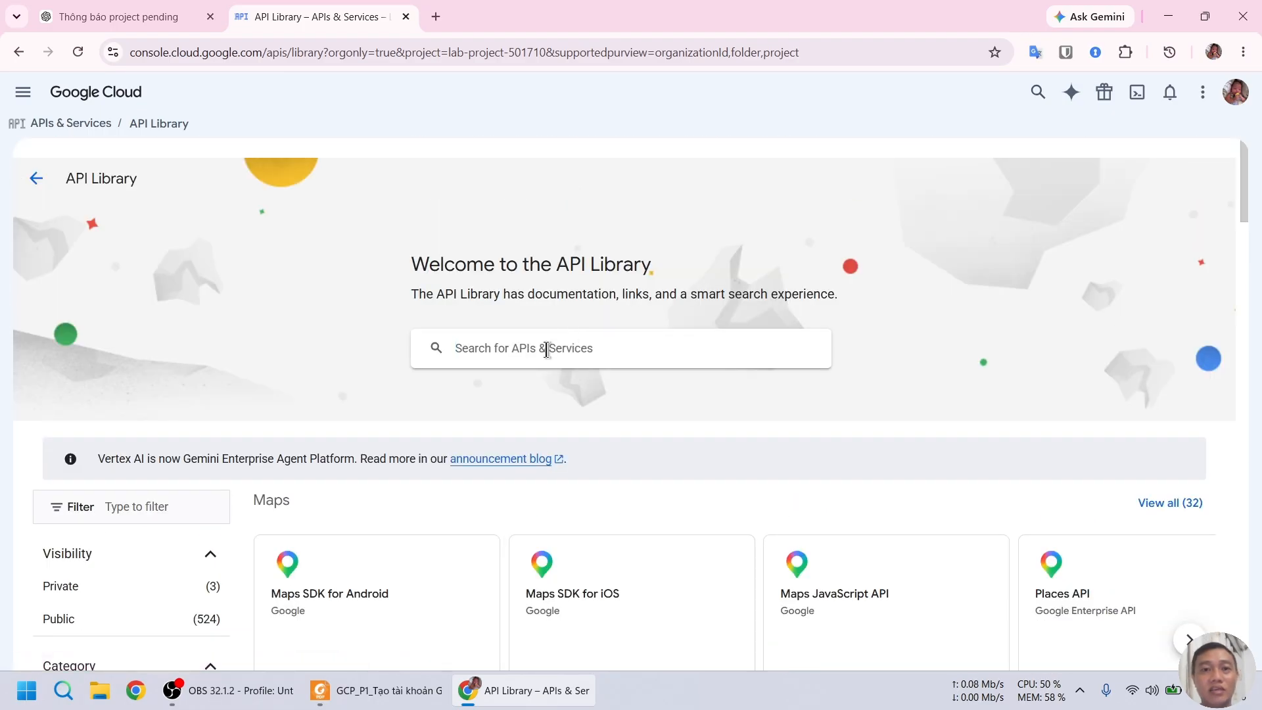
pyautogui.write('compute')
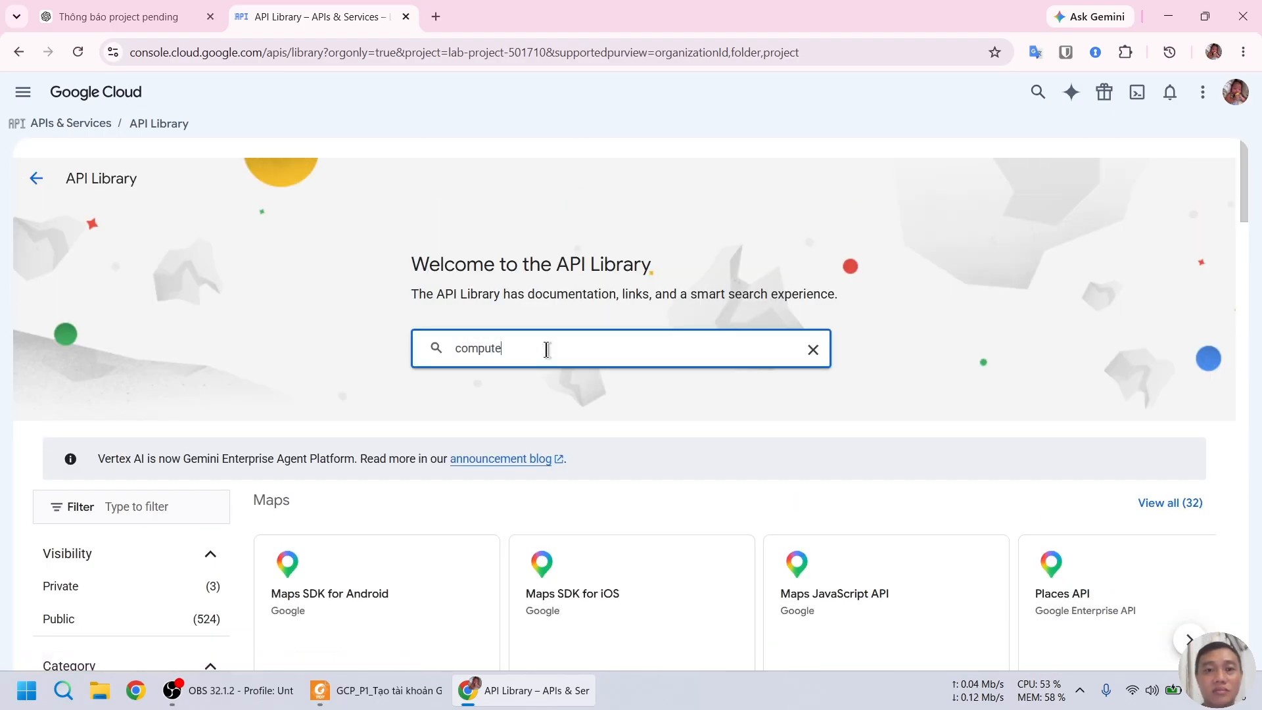
pyautogui.press('Return')
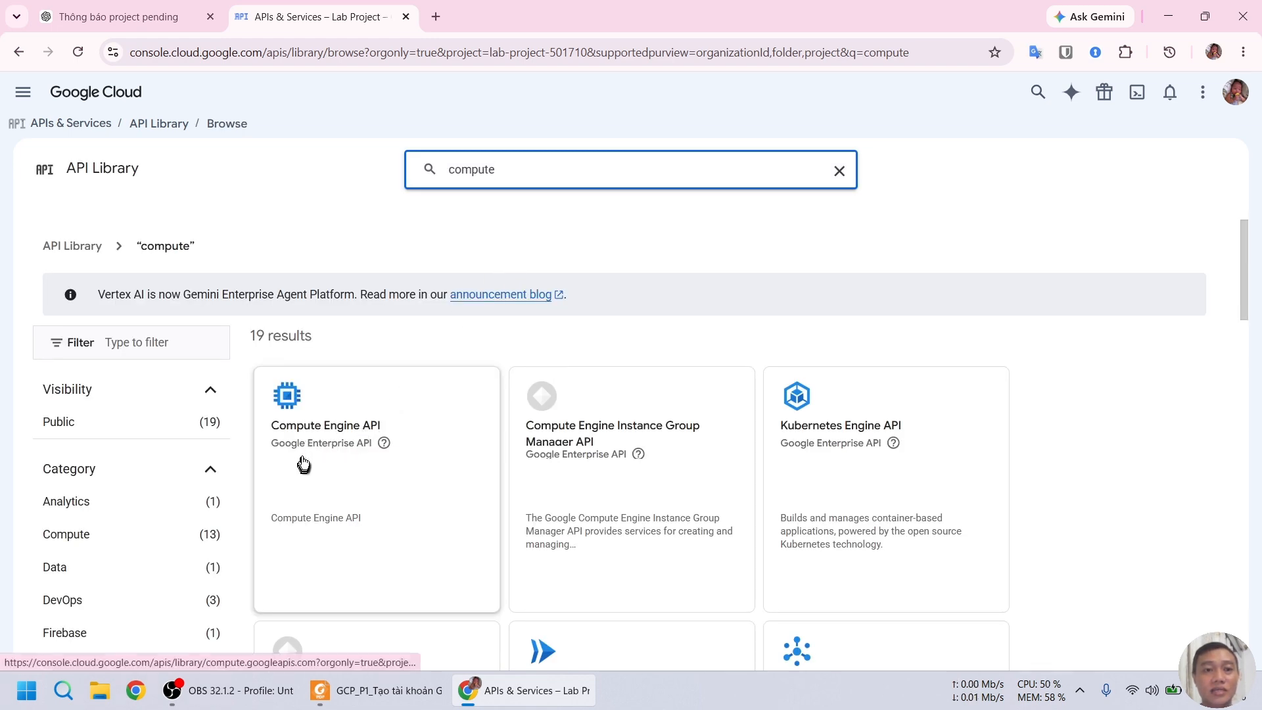
pyautogui.scroll(-1, 343, 440)
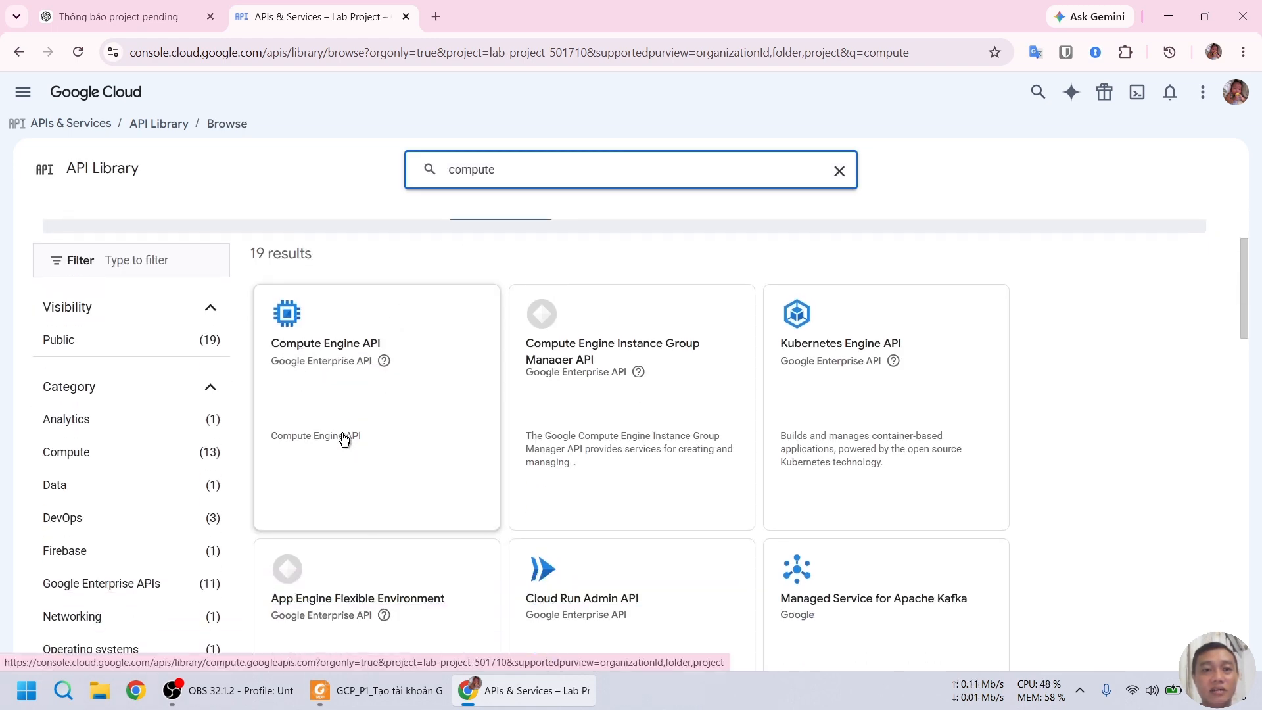
pyautogui.click(334, 363)
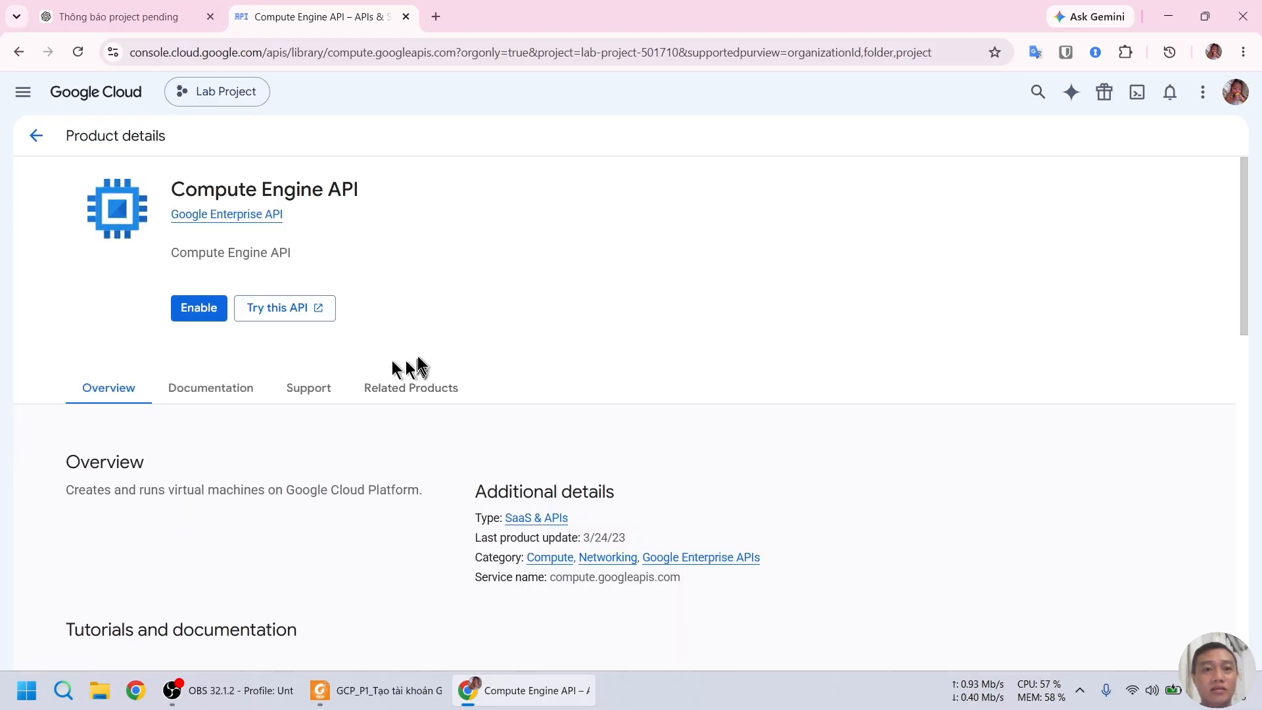
pyautogui.scroll(-2, 414, 366)
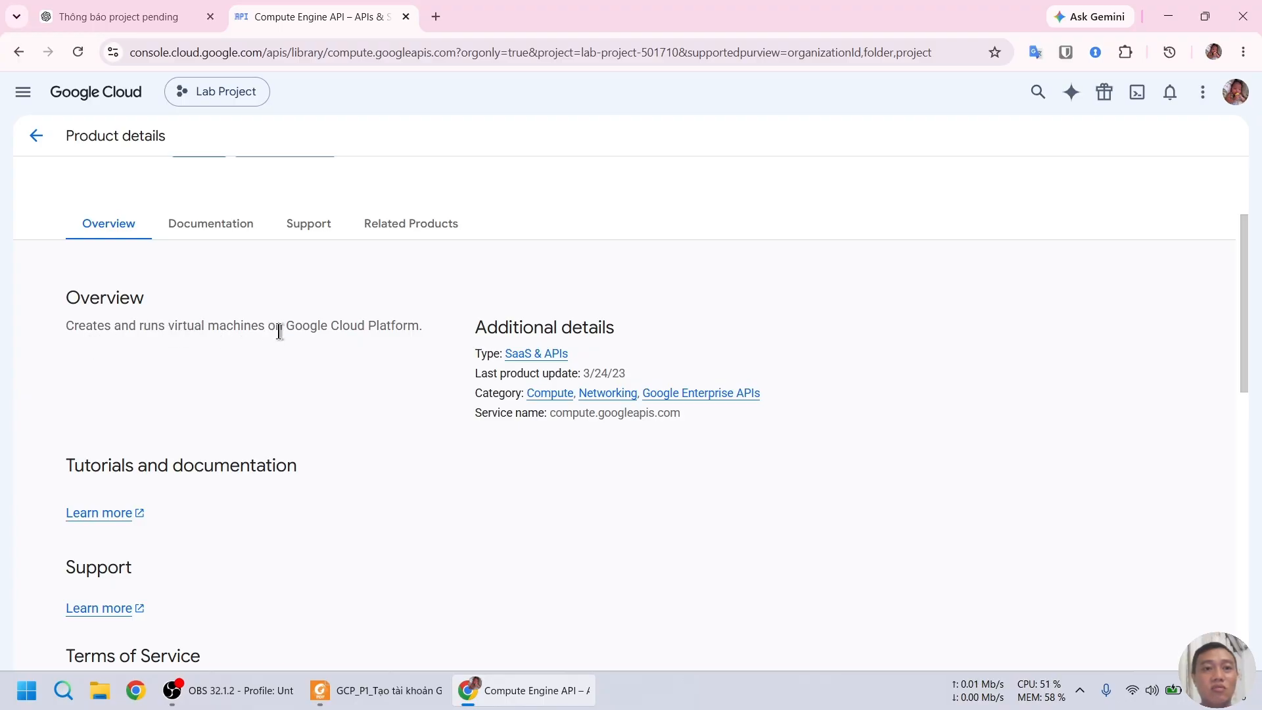
pyautogui.scroll(-5, 378, 345)
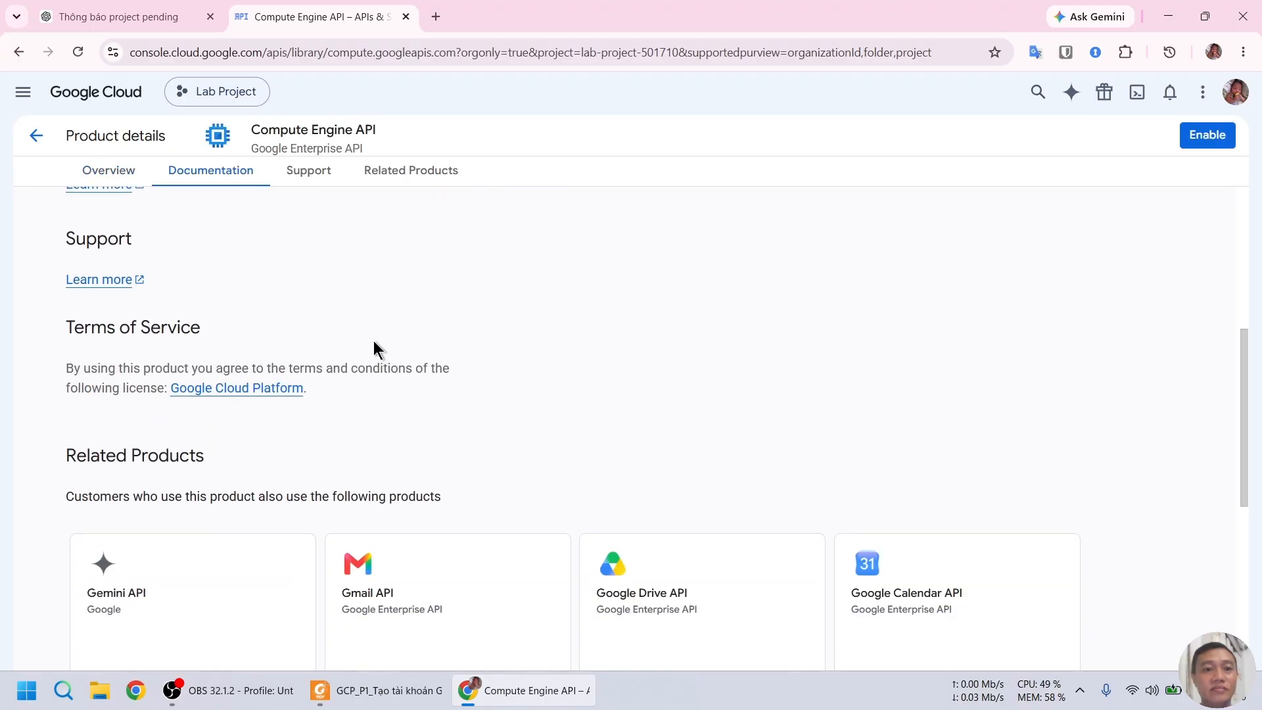
pyautogui.scroll(6, 373, 348)
pyautogui.scroll(2, 373, 340)
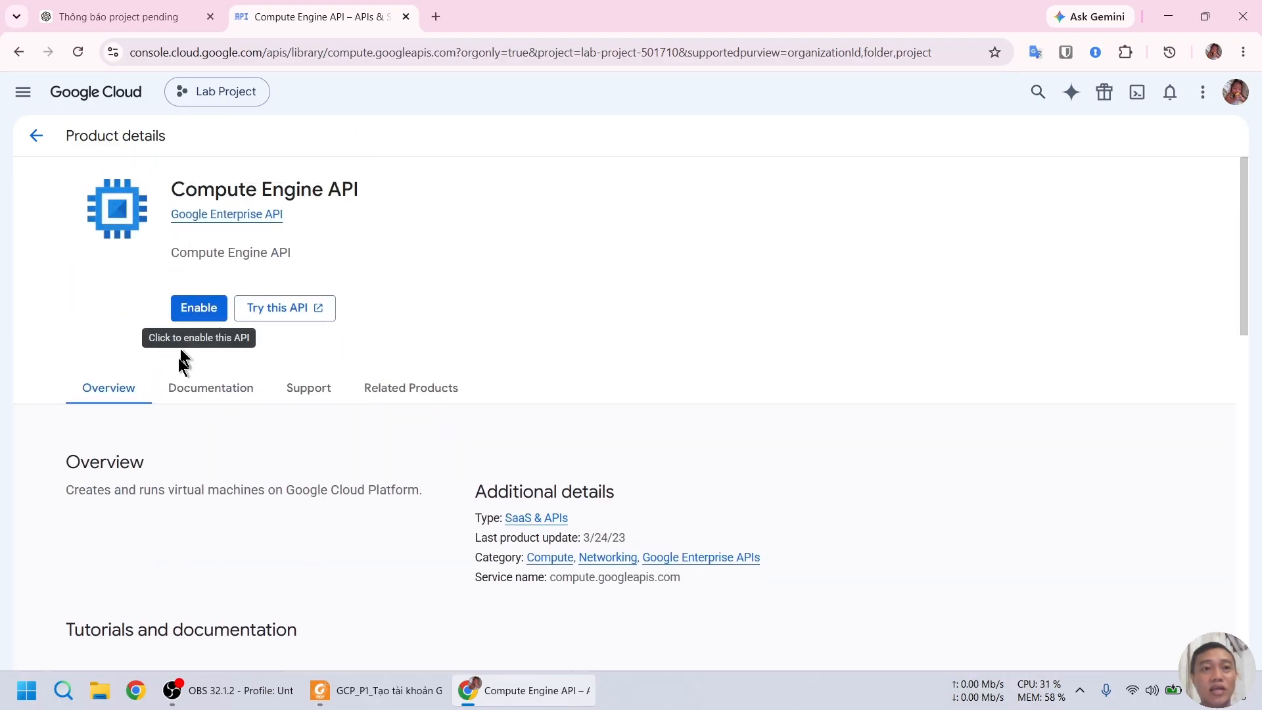
pyautogui.click(18, 103)
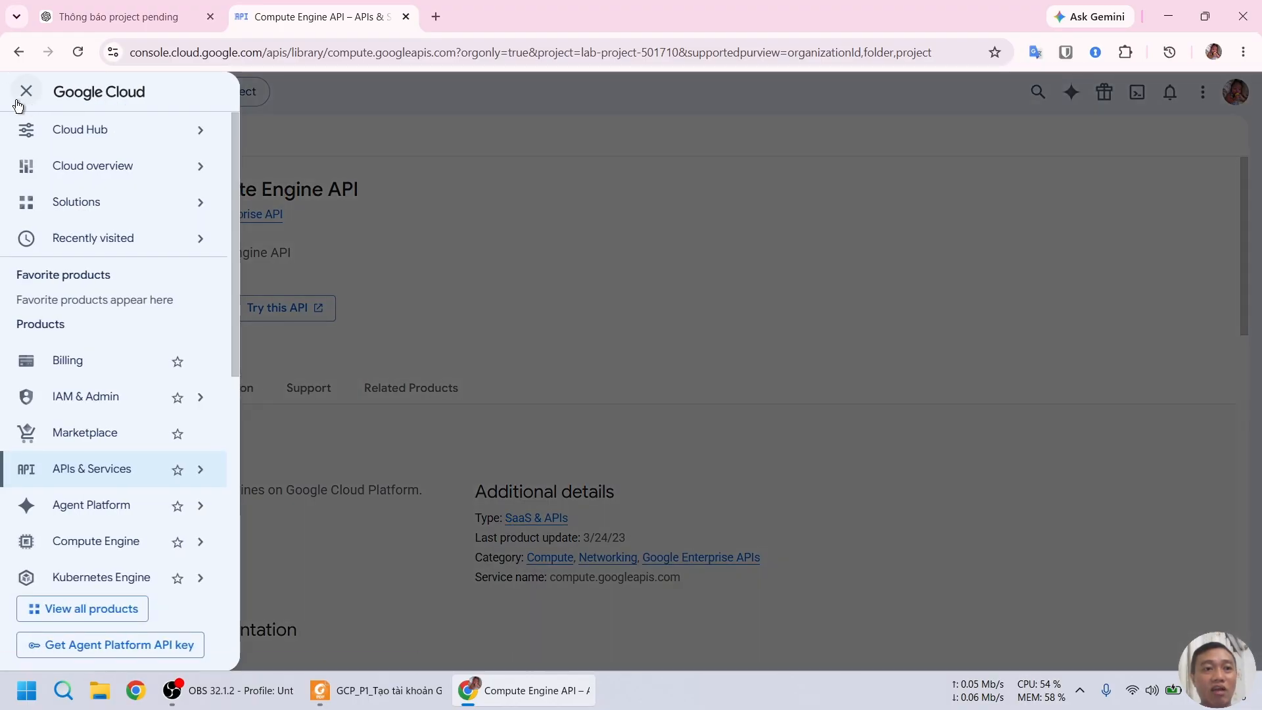
pyautogui.moveTo(122, 199)
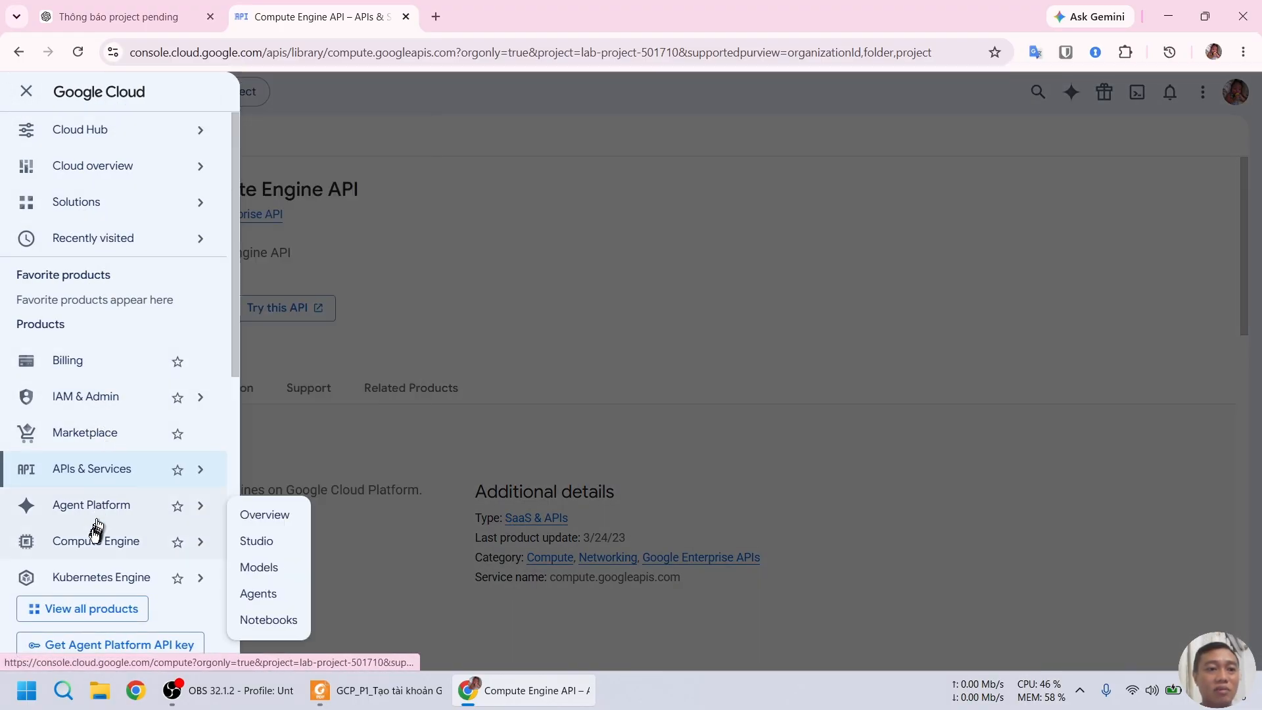
pyautogui.moveTo(92, 542)
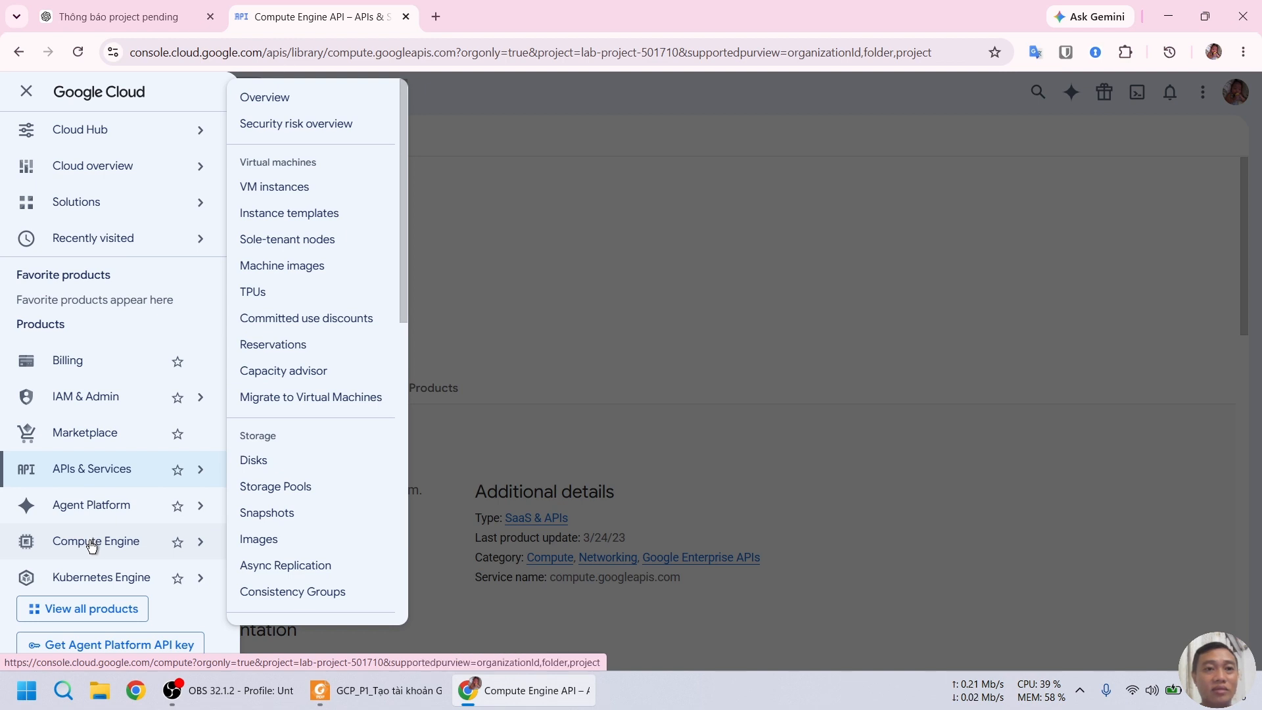
pyautogui.click(299, 163)
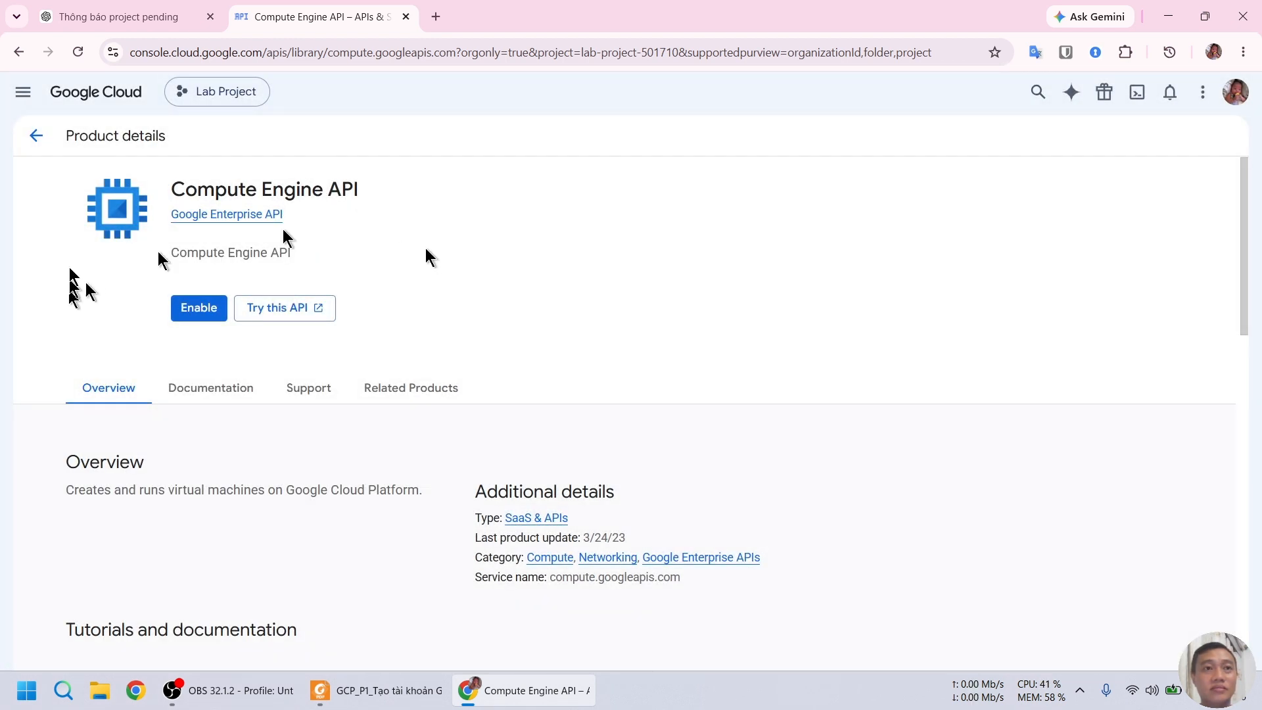
# Step: Go to the VM instances of Compute Engine and enable the Compute Engine API for Lab Project
pyautogui.click(23, 92)
pyautogui.moveTo(91, 540)
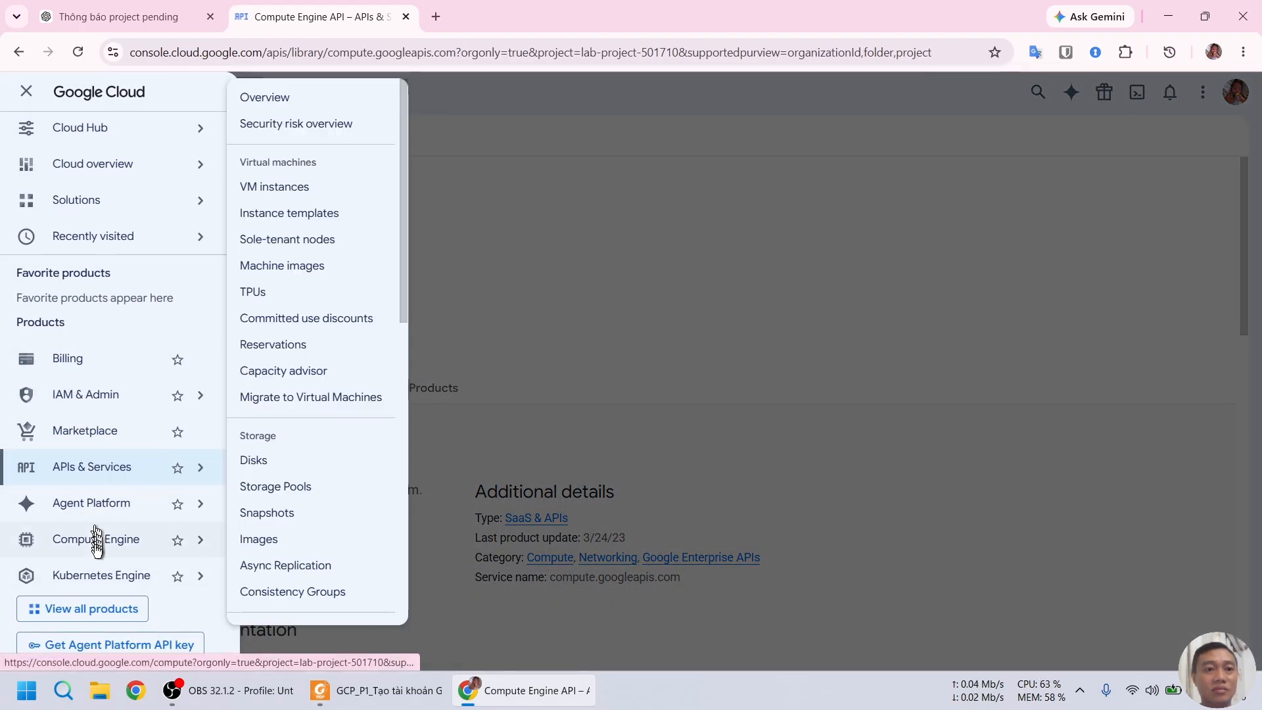
pyautogui.click(311, 189)
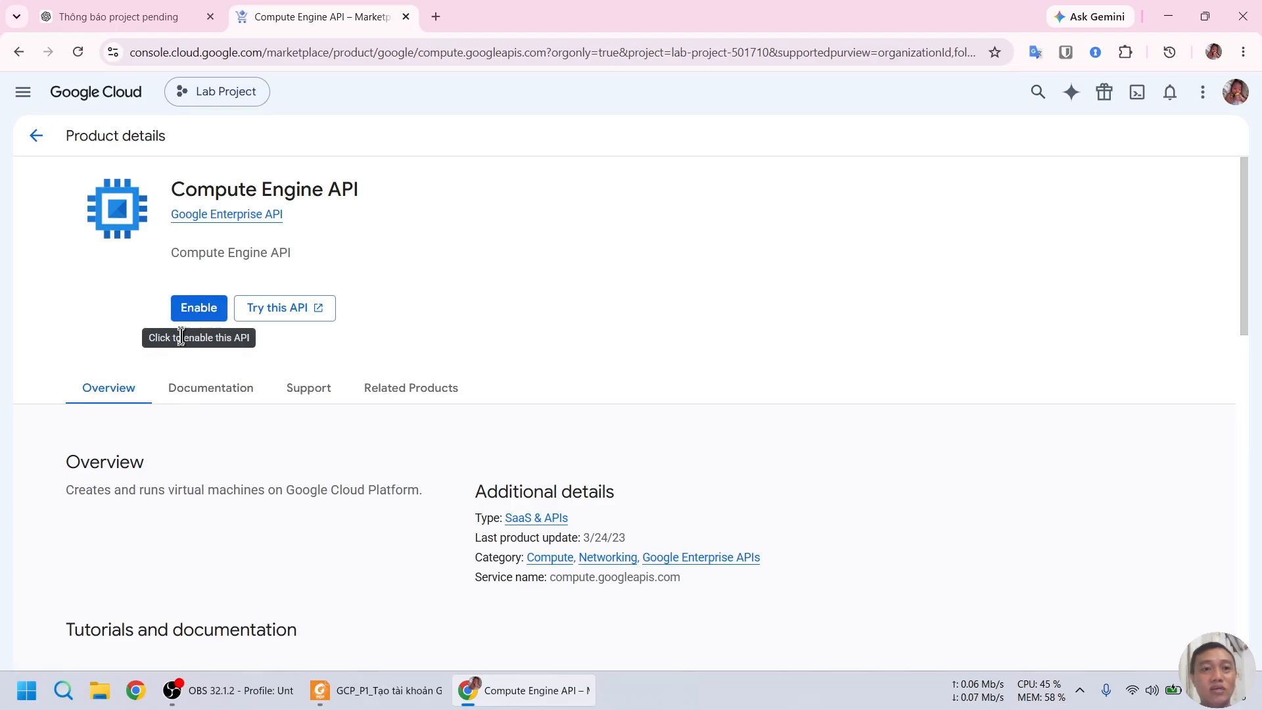
pyautogui.click(195, 308)
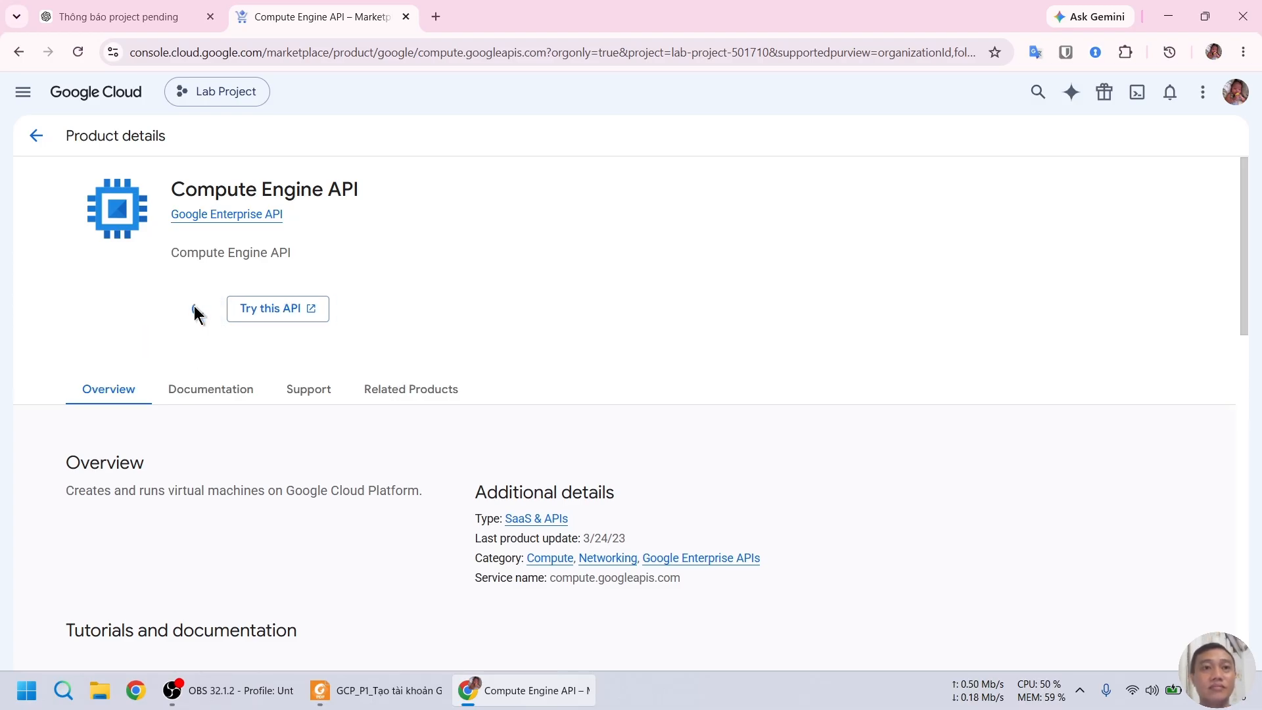
# Step: Read the guide's remaining API instructions and region and zone listing commands, and return to the console to check the API activation
pyautogui.click(368, 690)
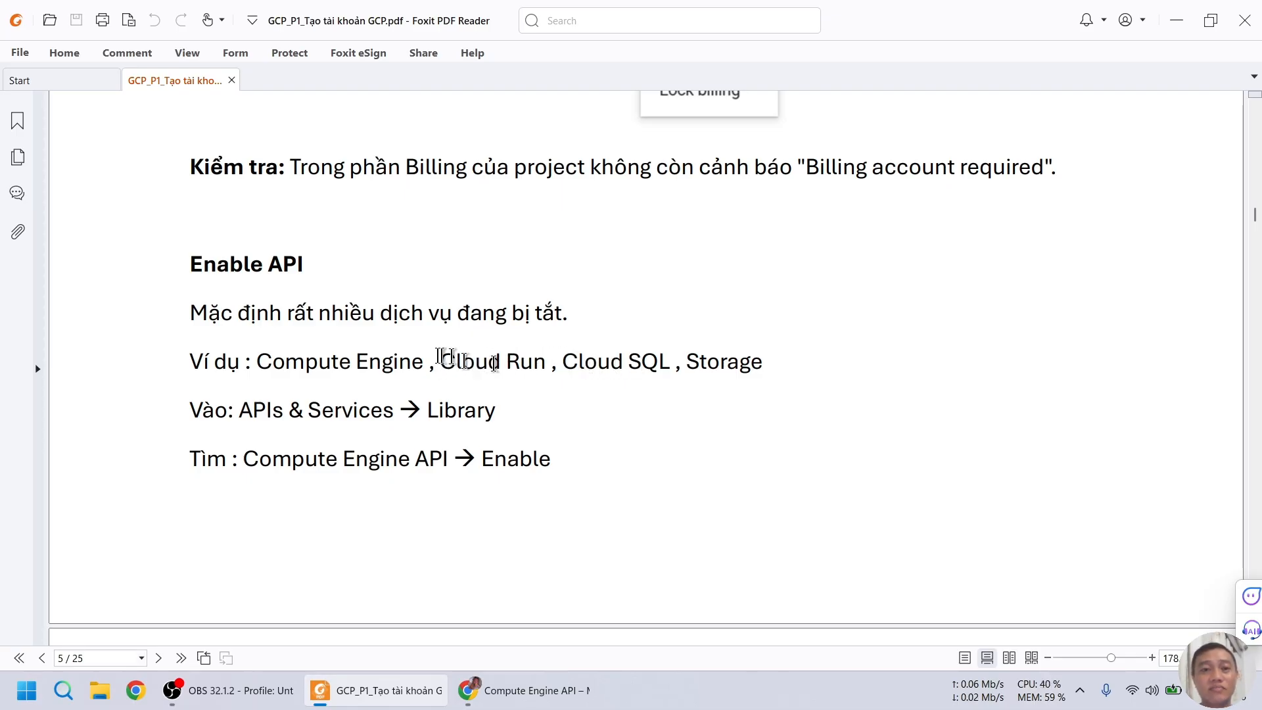
pyautogui.scroll(-3, 436, 366)
pyautogui.scroll(-4, 436, 367)
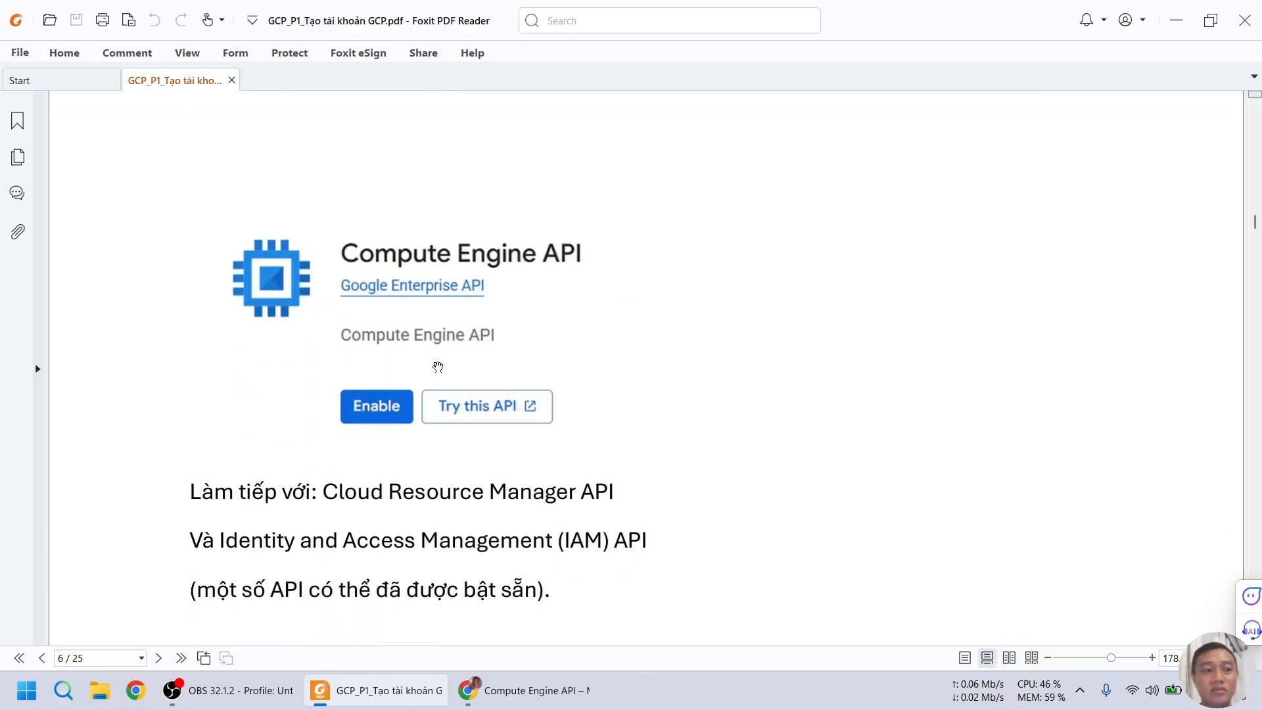
pyautogui.scroll(-2, 493, 364)
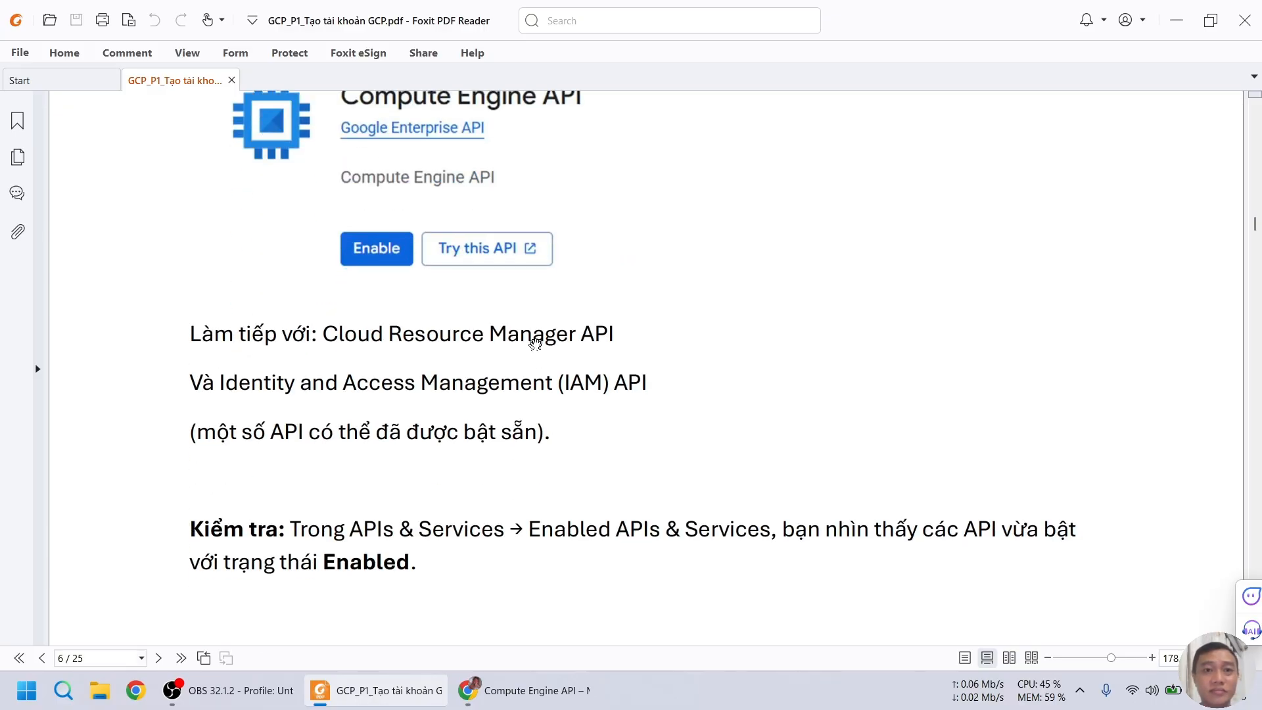
pyautogui.scroll(-2, 537, 337)
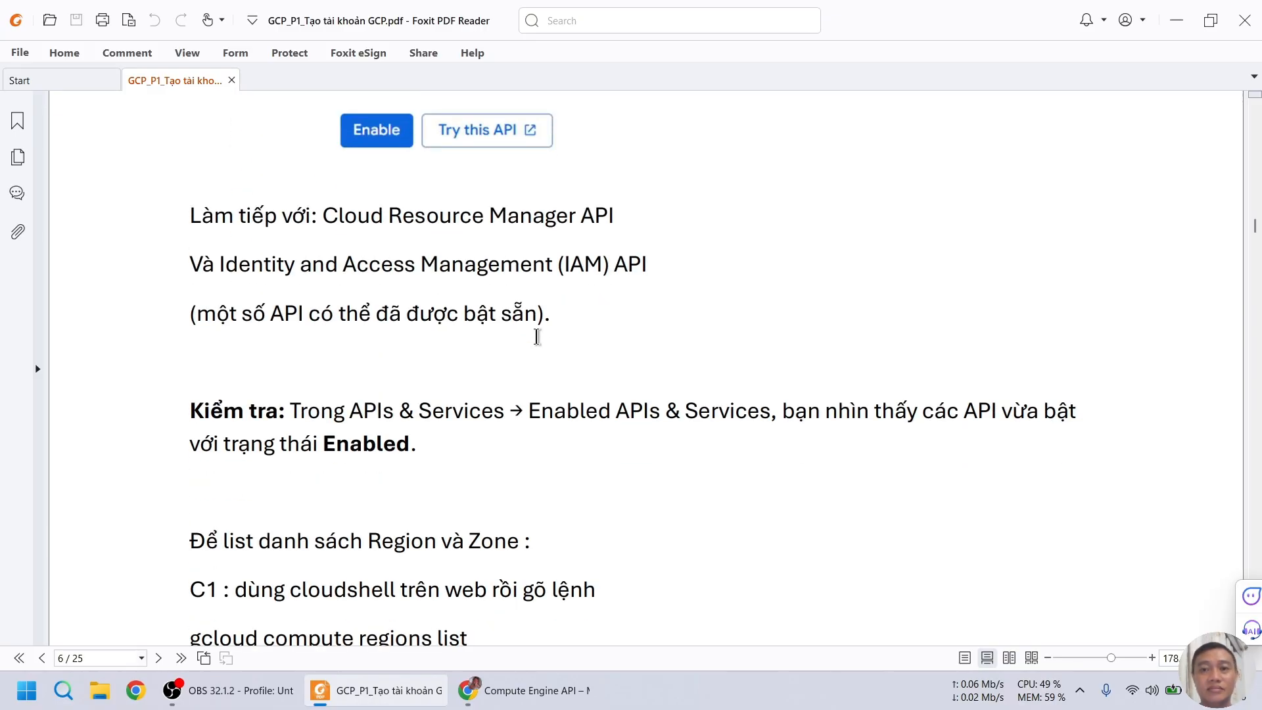
pyautogui.scroll(-2, 537, 337)
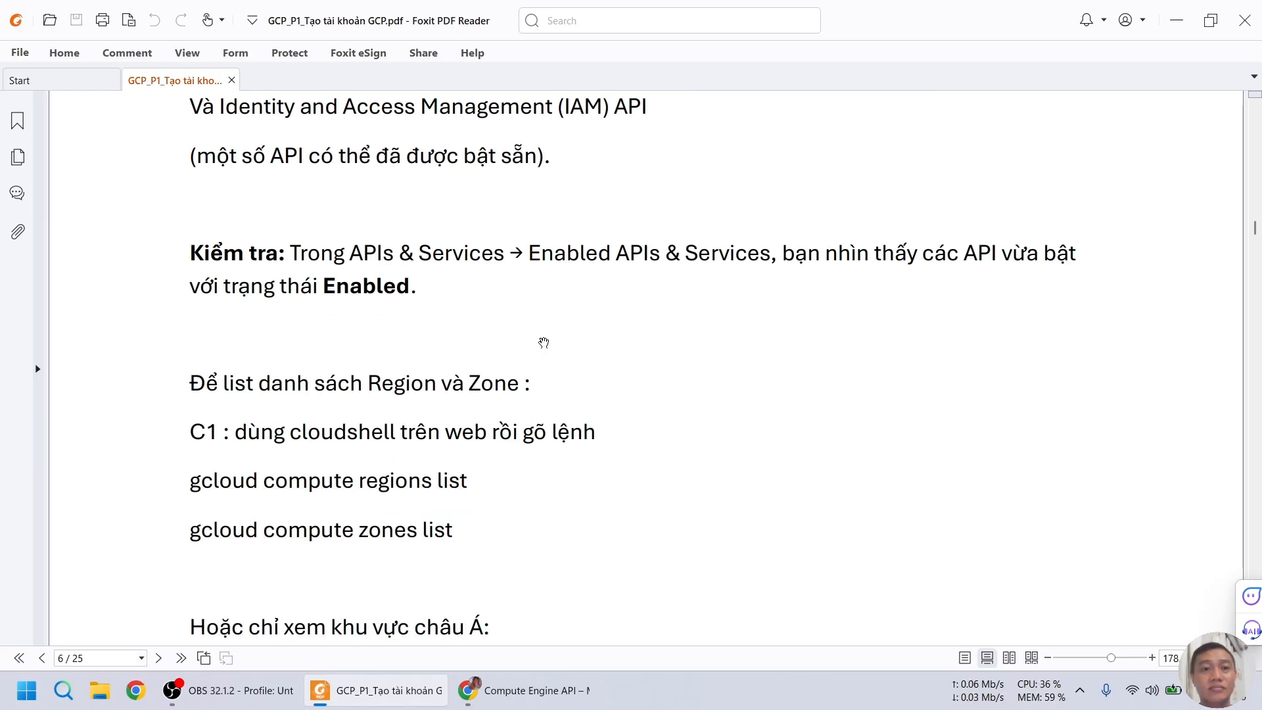
pyautogui.scroll(-2, 559, 342)
pyautogui.hotkey('alt', 'Tab')
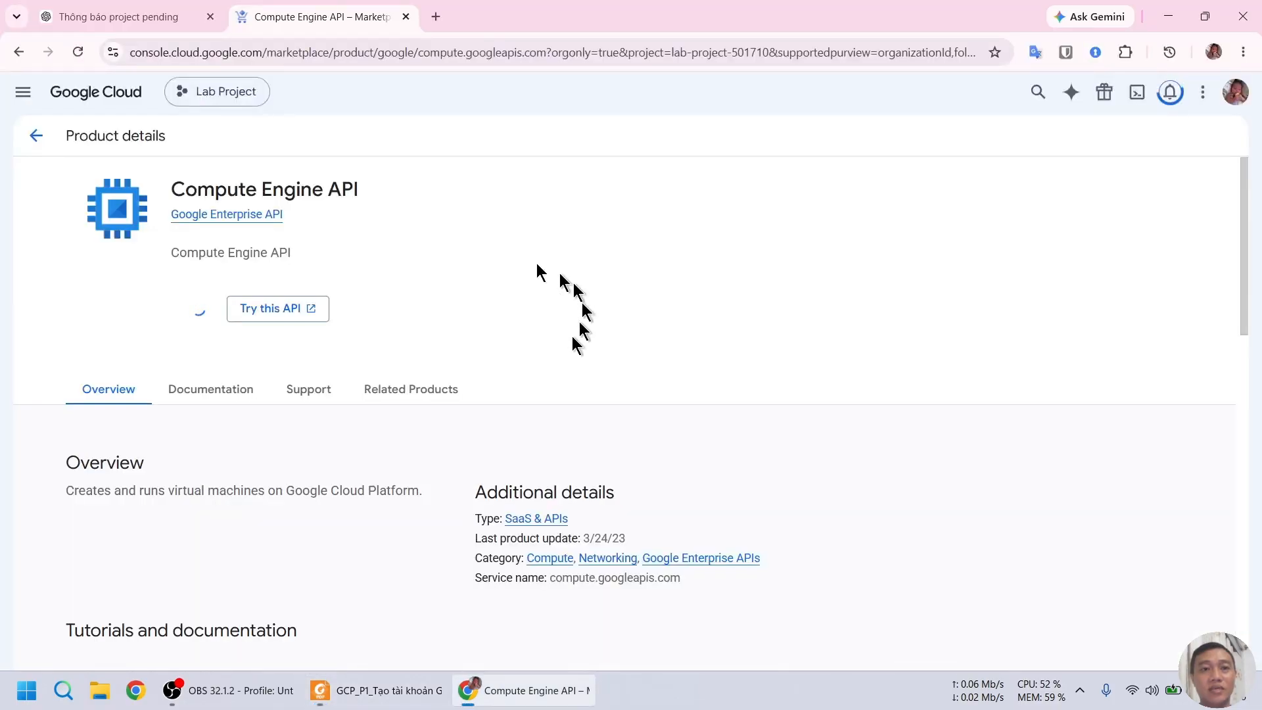
# Step: Reload the Compute Engine API page, go back to its library entry, enable the API for Lab Project and check the notifications
pyautogui.click(78, 52)
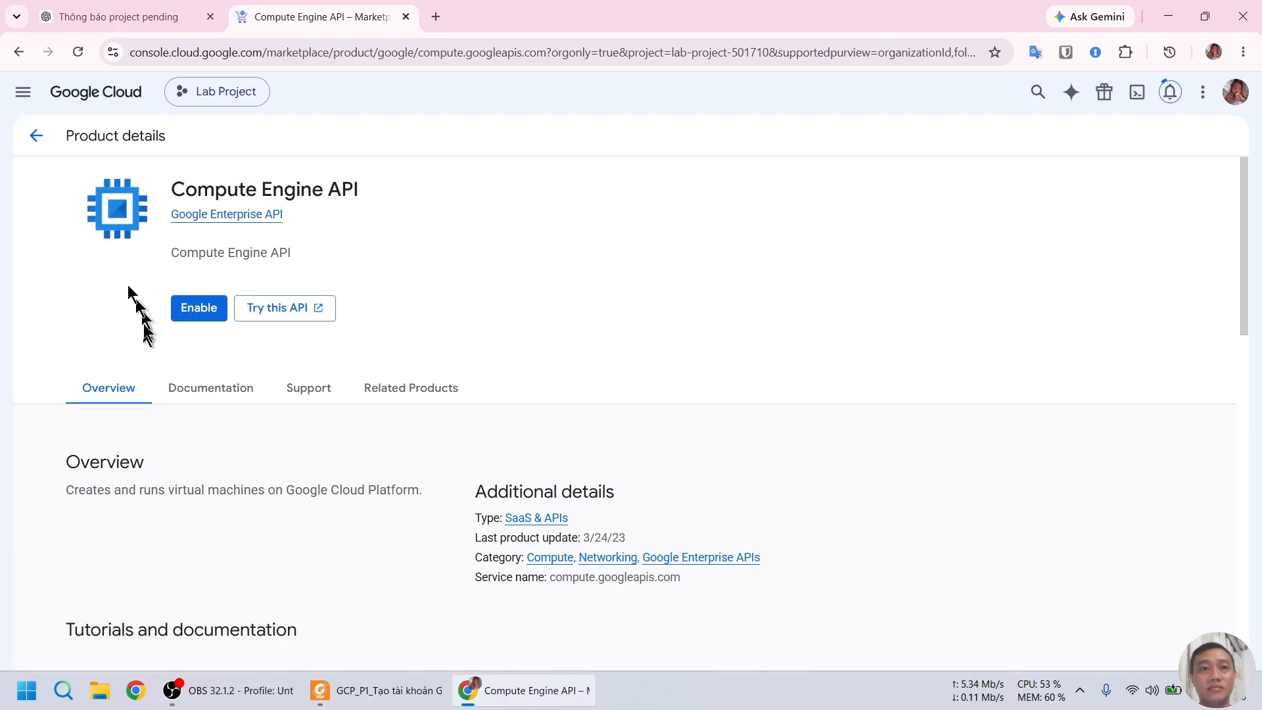
pyautogui.click(36, 136)
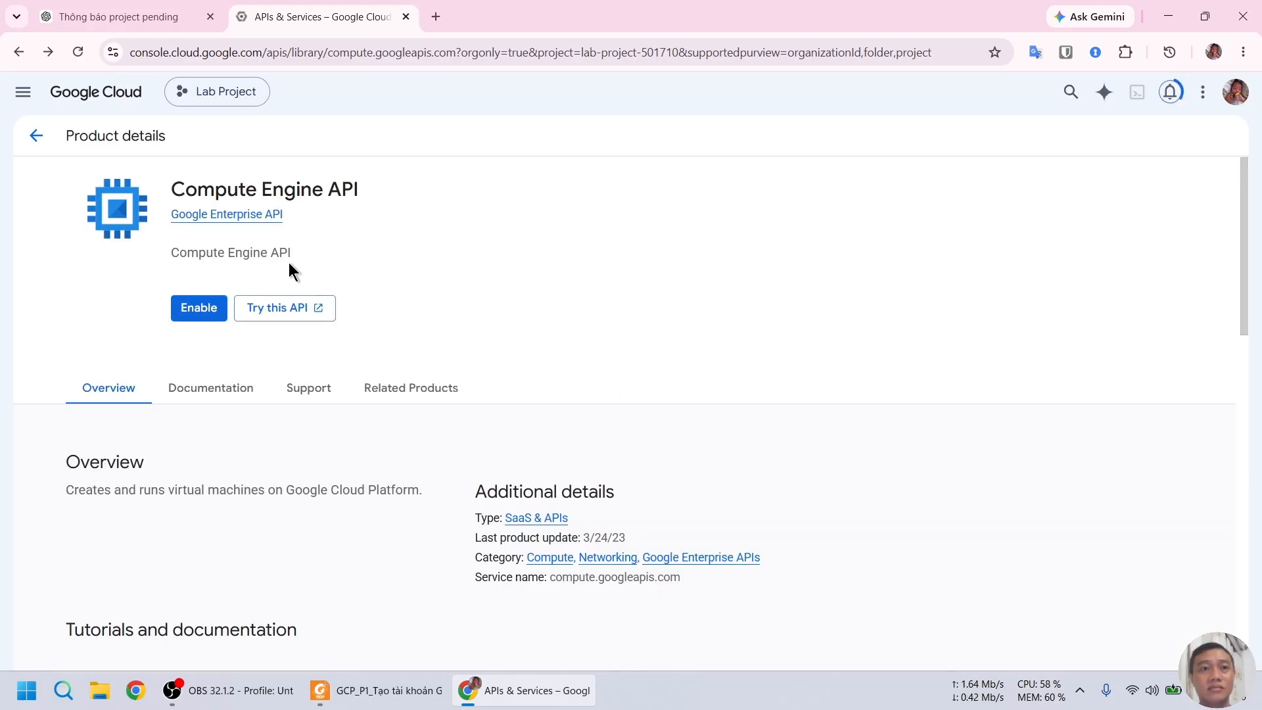
pyautogui.click(195, 309)
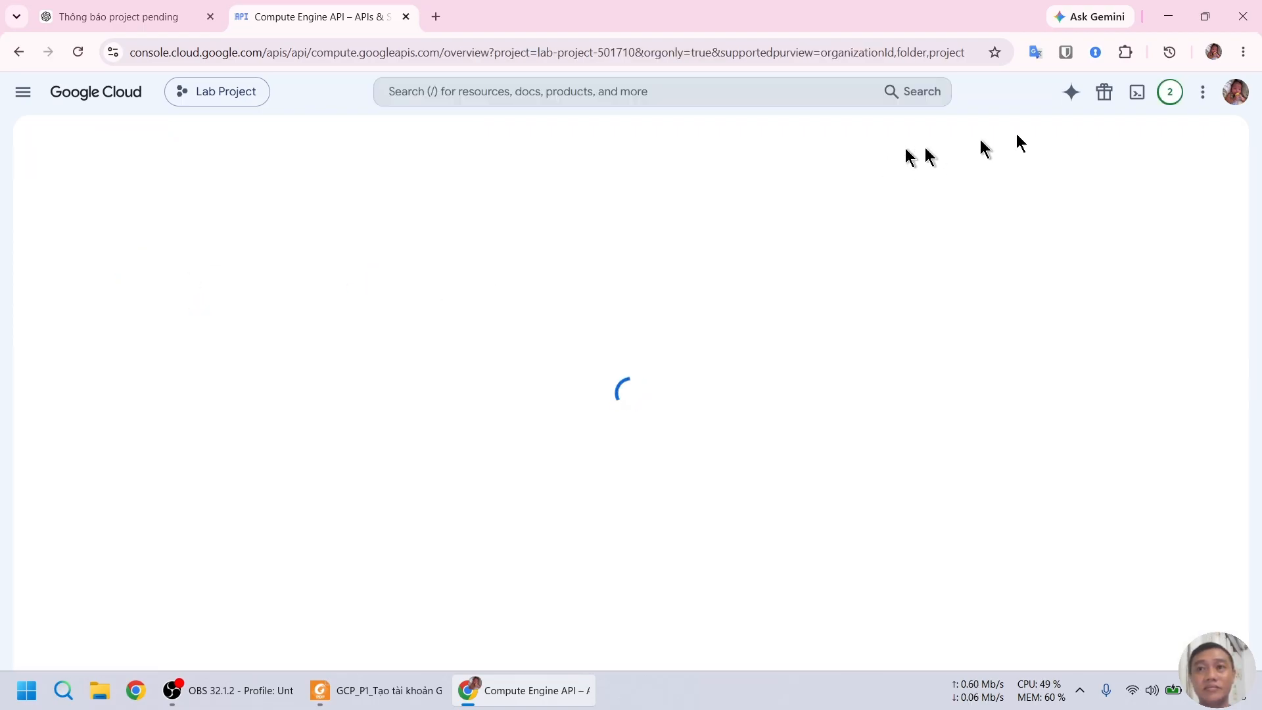
pyautogui.click(1170, 95)
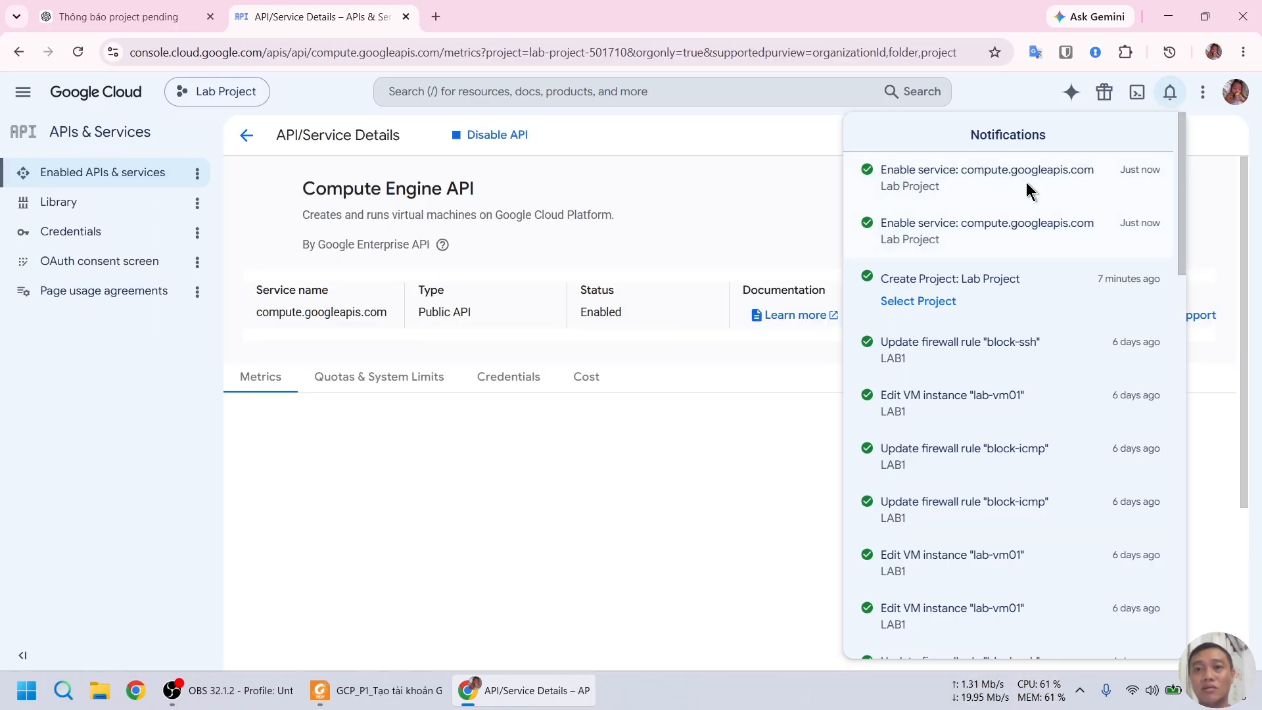
pyautogui.click(999, 76)
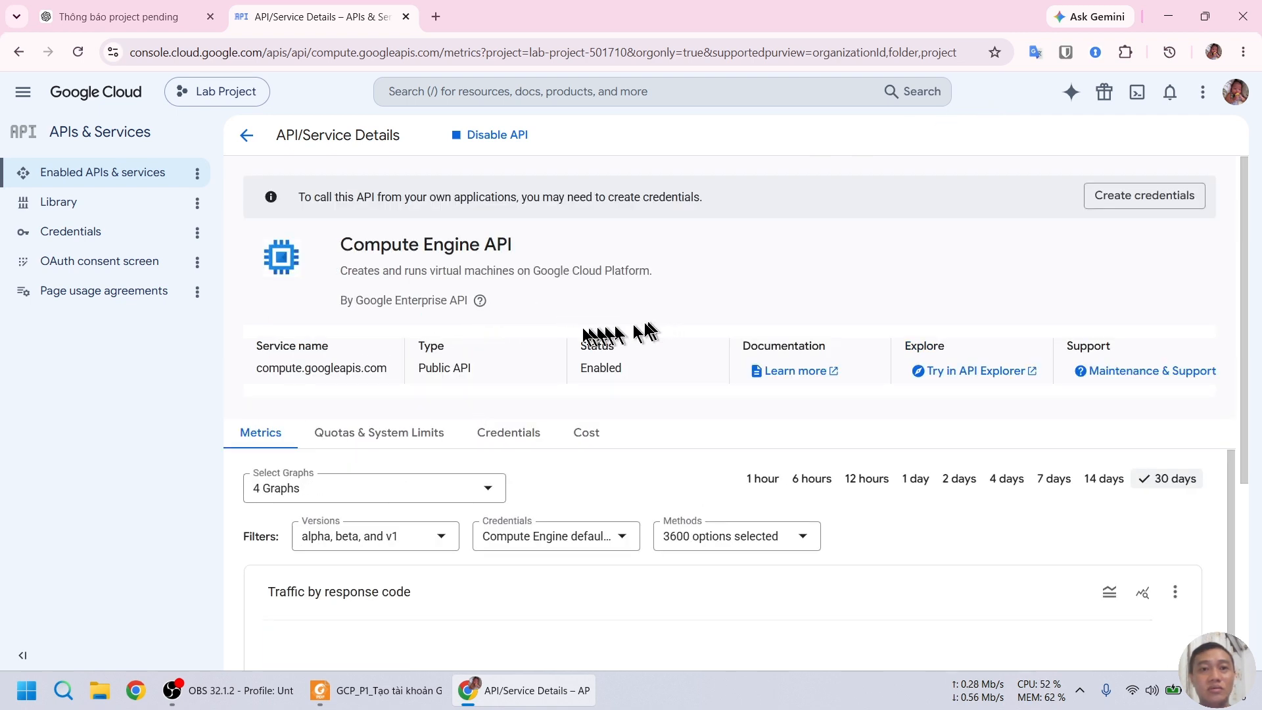
# Step: Check the guide's Cloud Shell instructions, return to the Google Cloud console, and start Cloud Shell with authorization for Google Cloud API calls
pyautogui.hotkey('alt', 'Tab')
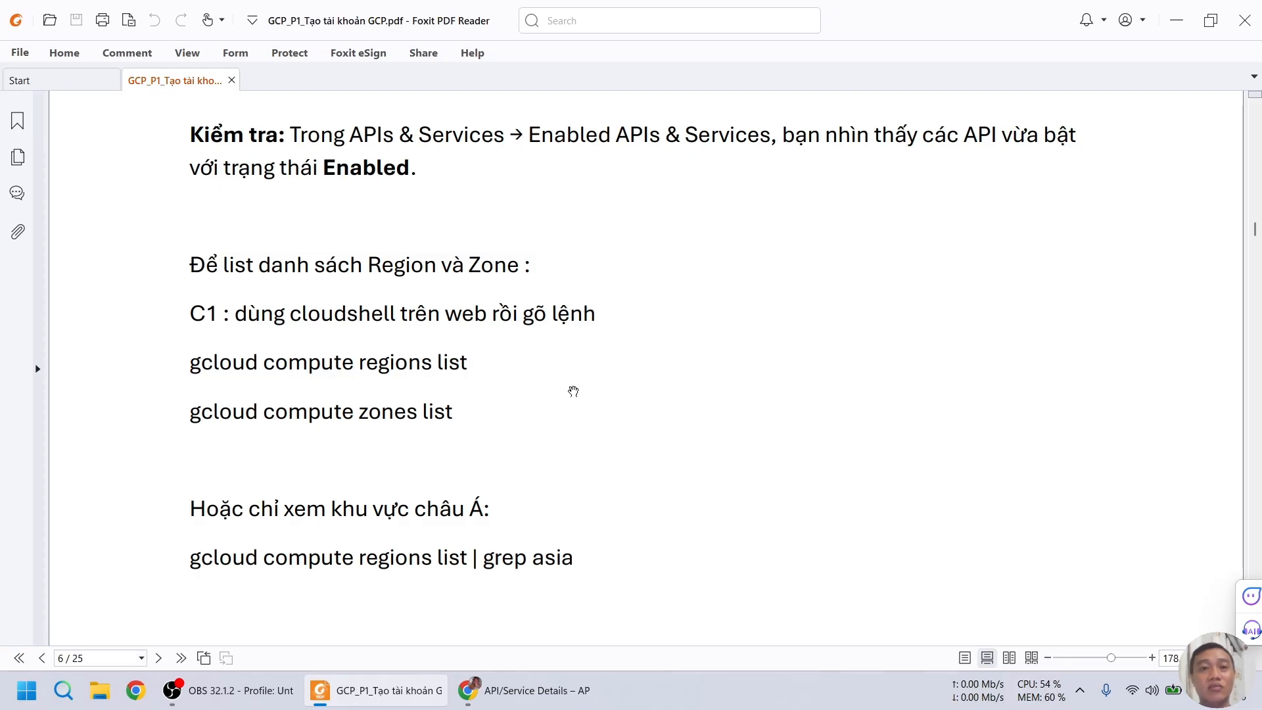
pyautogui.hotkey('alt', 'Tab')
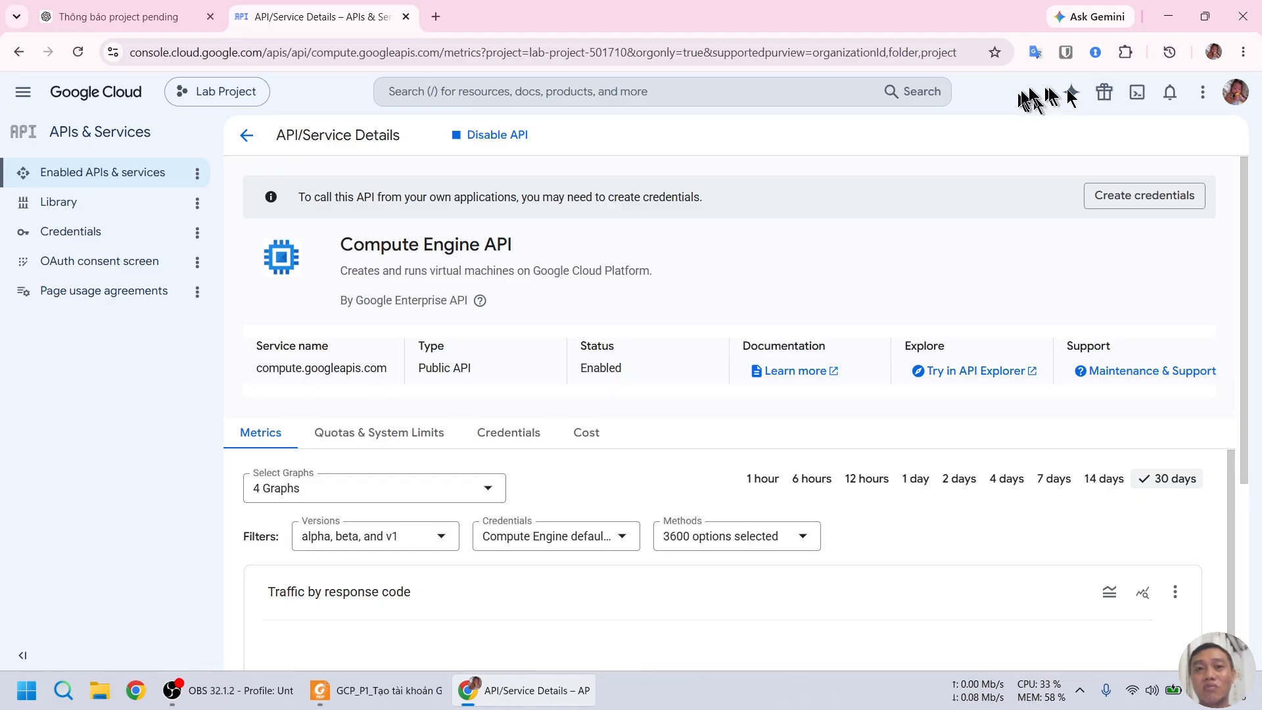
pyautogui.click(1139, 99)
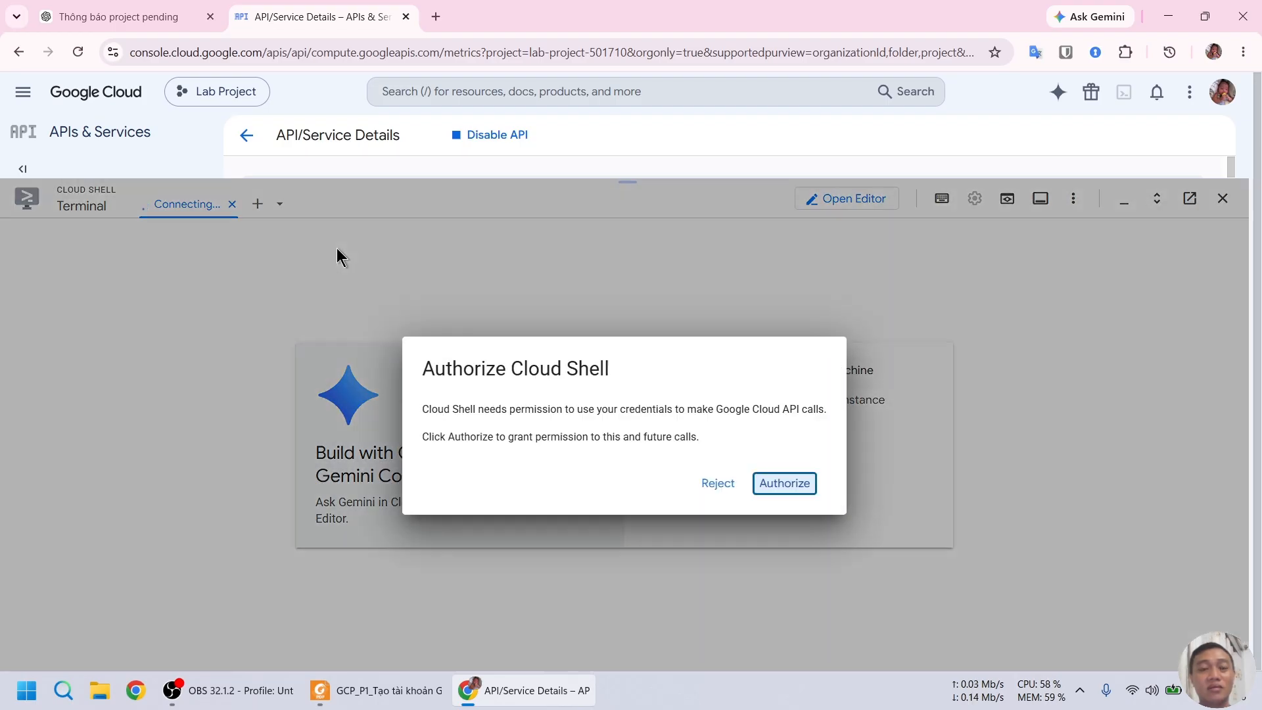
pyautogui.click(767, 480)
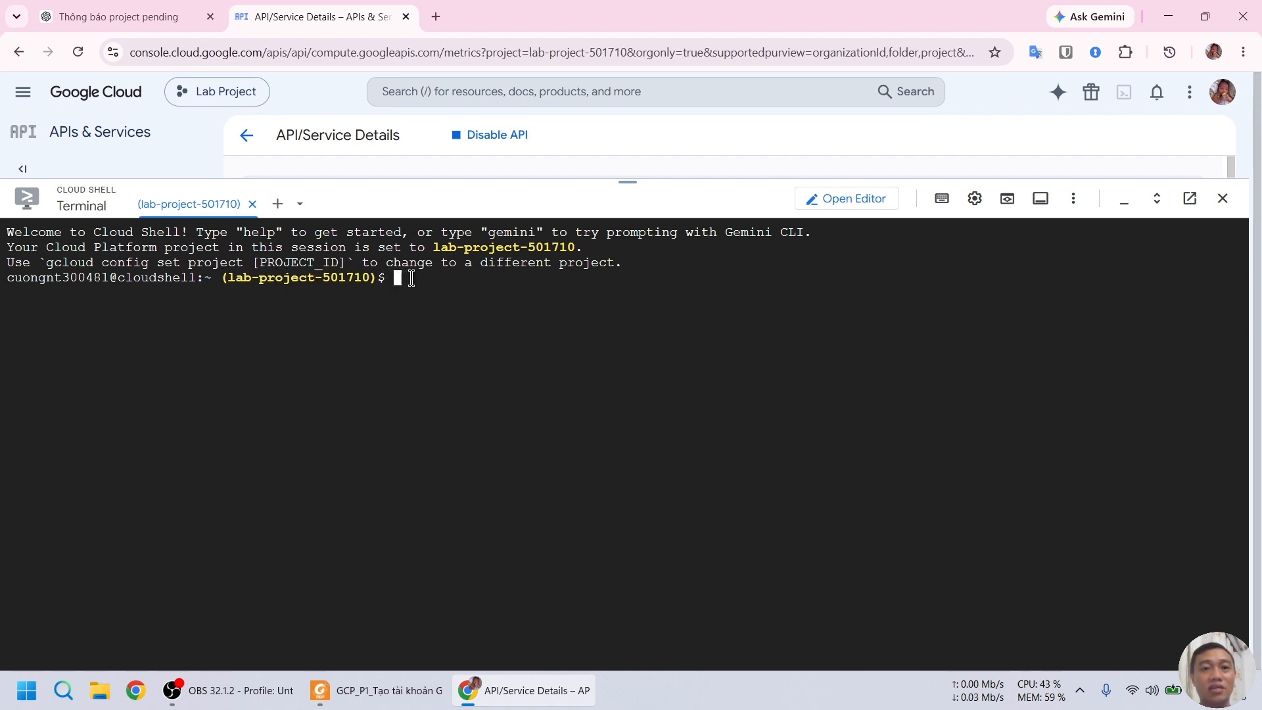
# Step: Copy "gcloud compute regions list" from the PDF guide, run it in Cloud Shell and look through the listed regions
pyautogui.hotkey('alt', 'Tab')
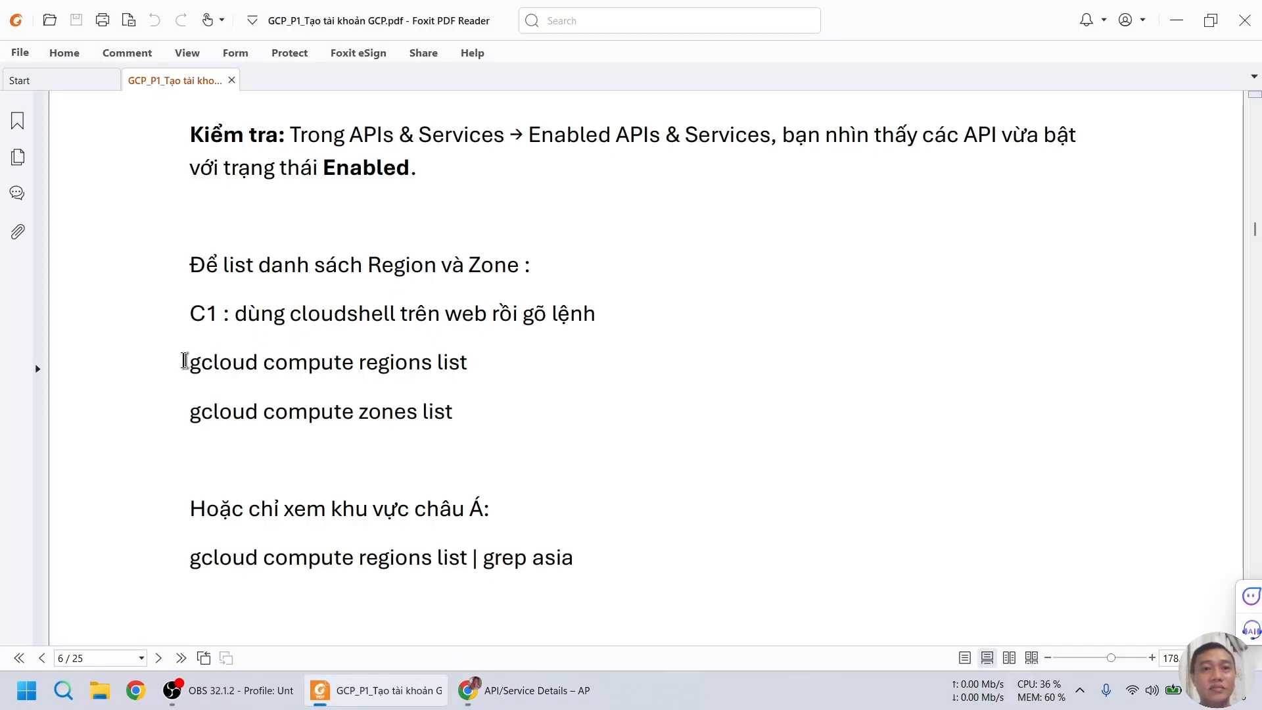
pyautogui.moveTo(190, 361); pyautogui.dragTo(465, 364)
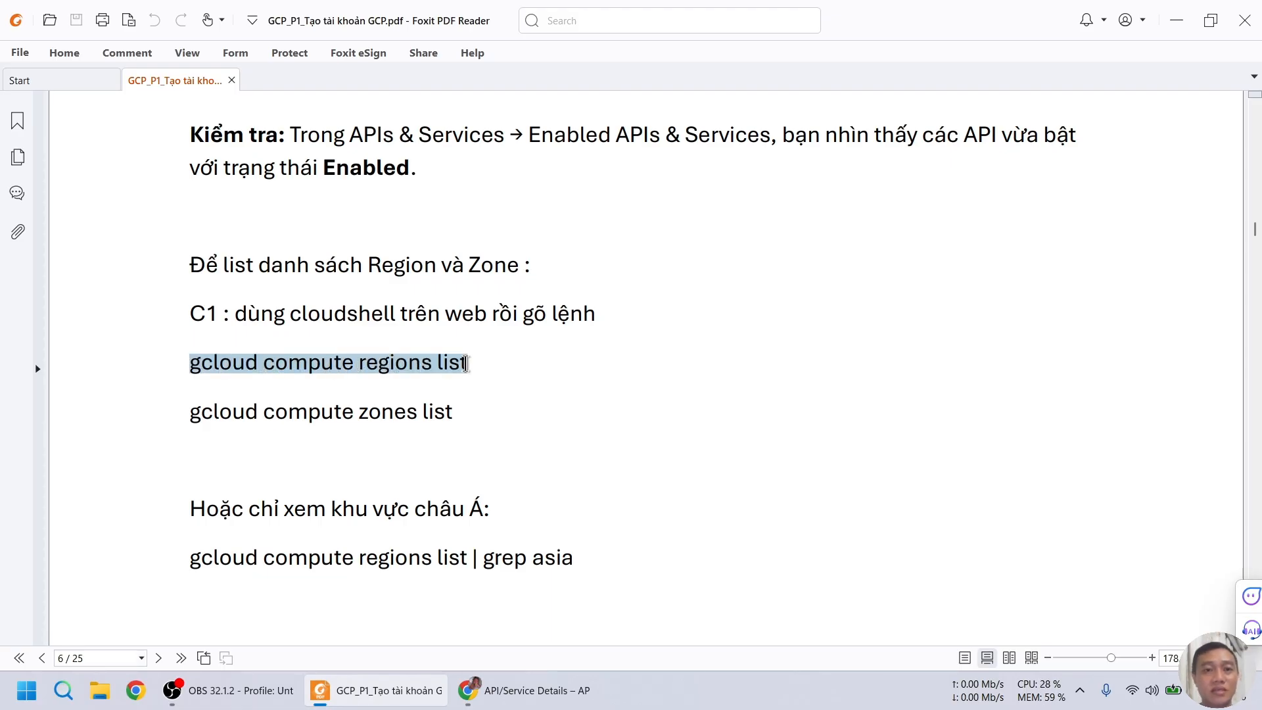
pyautogui.hotkey('ctrl', 'c')
pyautogui.hotkey('alt', 'Tab')
pyautogui.hotkey('ctrl', 'v')
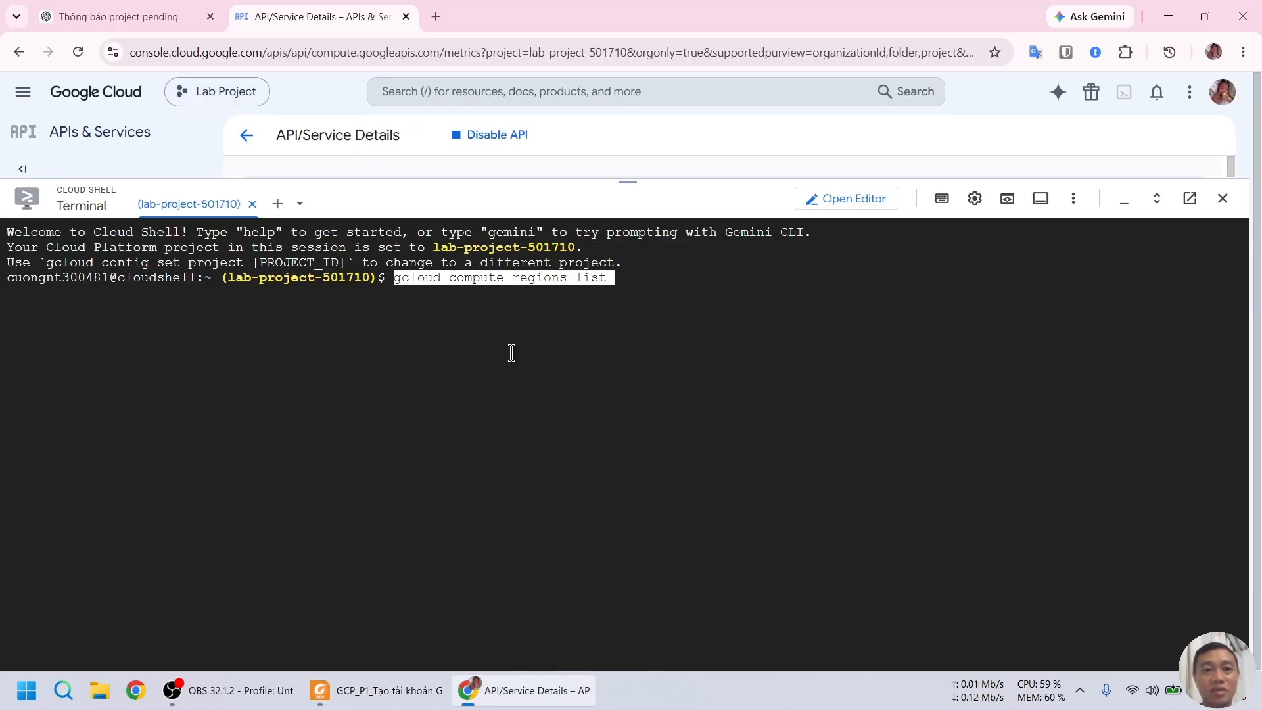
pyautogui.press('Return')
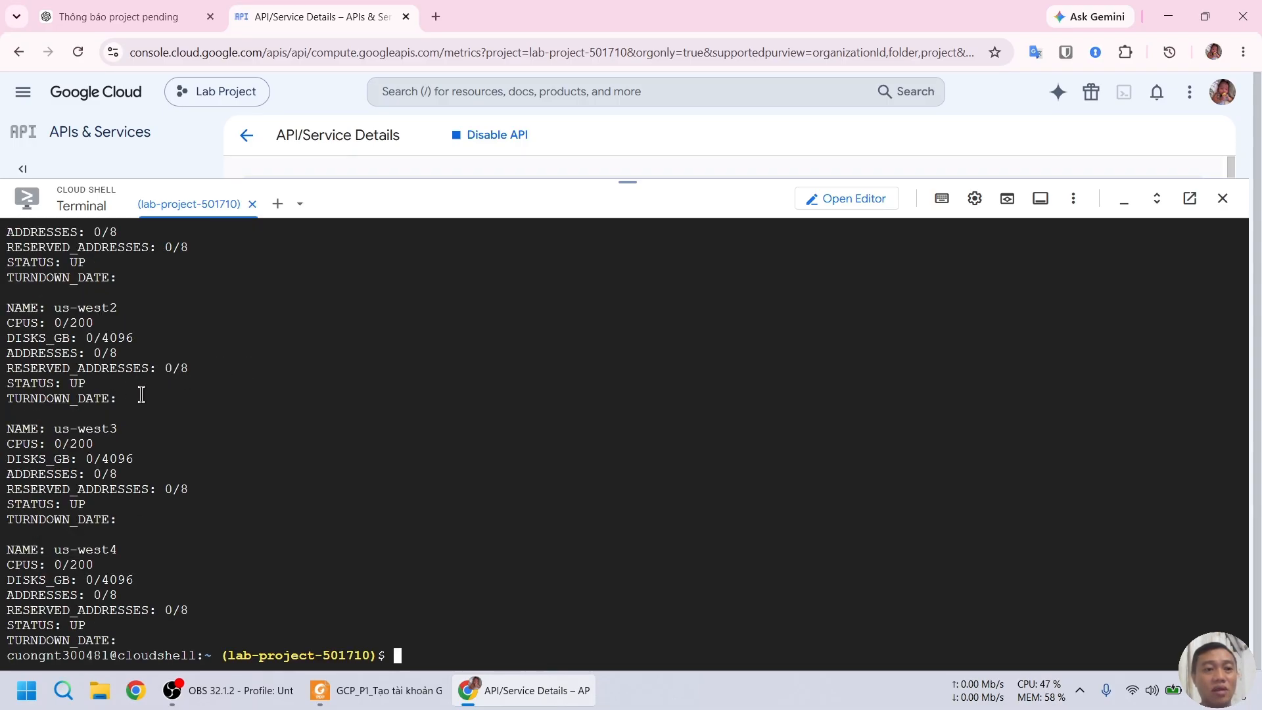
pyautogui.scroll(3, 133, 404)
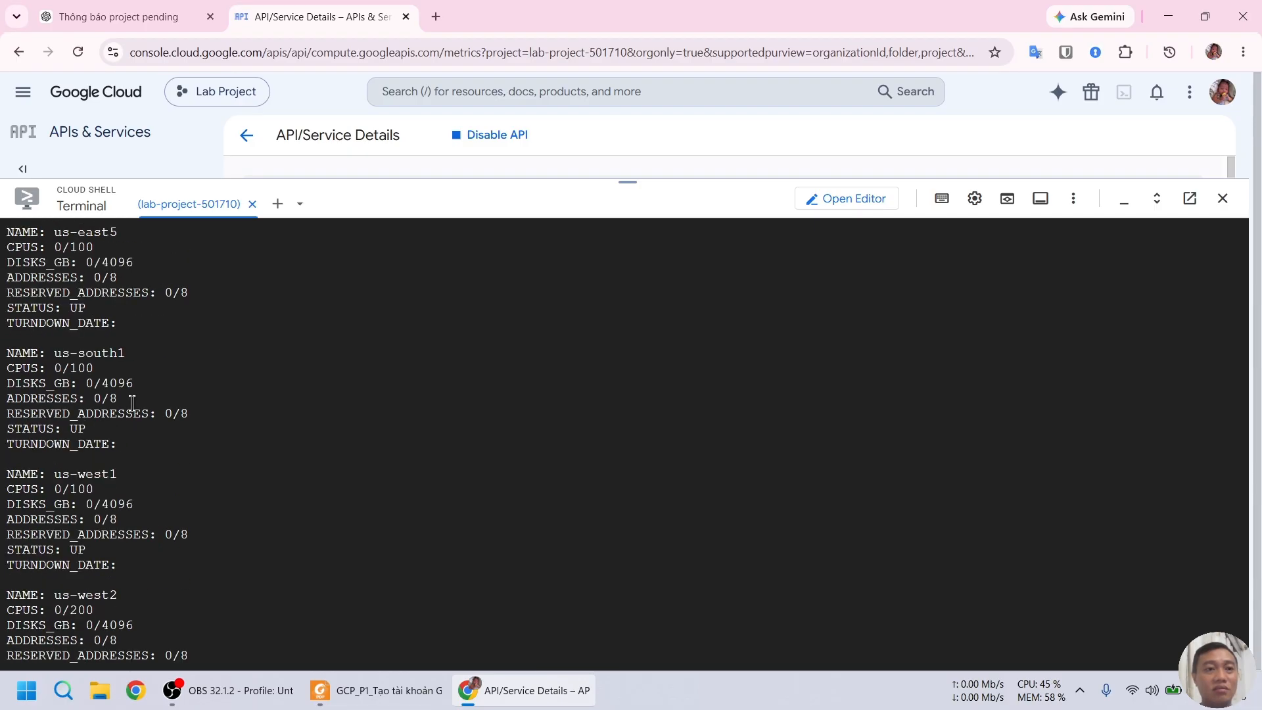
pyautogui.scroll(3, 132, 403)
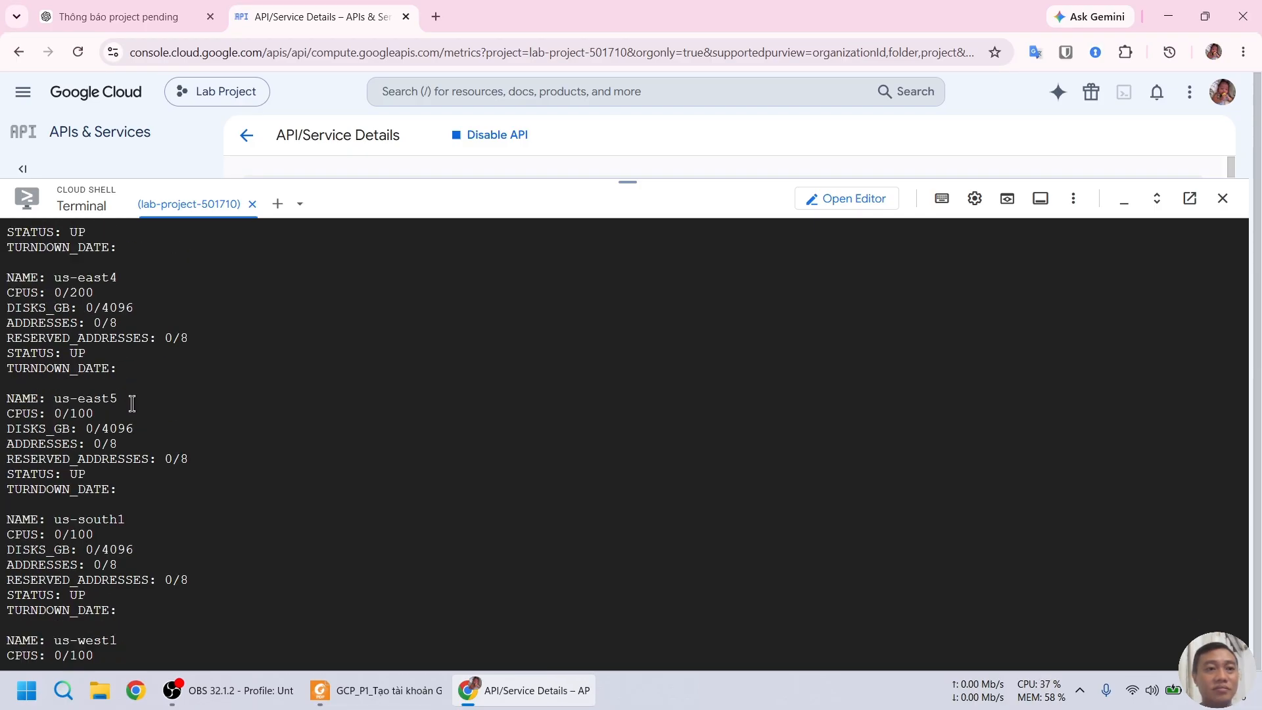
# Step: Copy "gcloud compute zones list" from the PDF guide and run it in Cloud Shell
pyautogui.hotkey('alt', 'Tab')
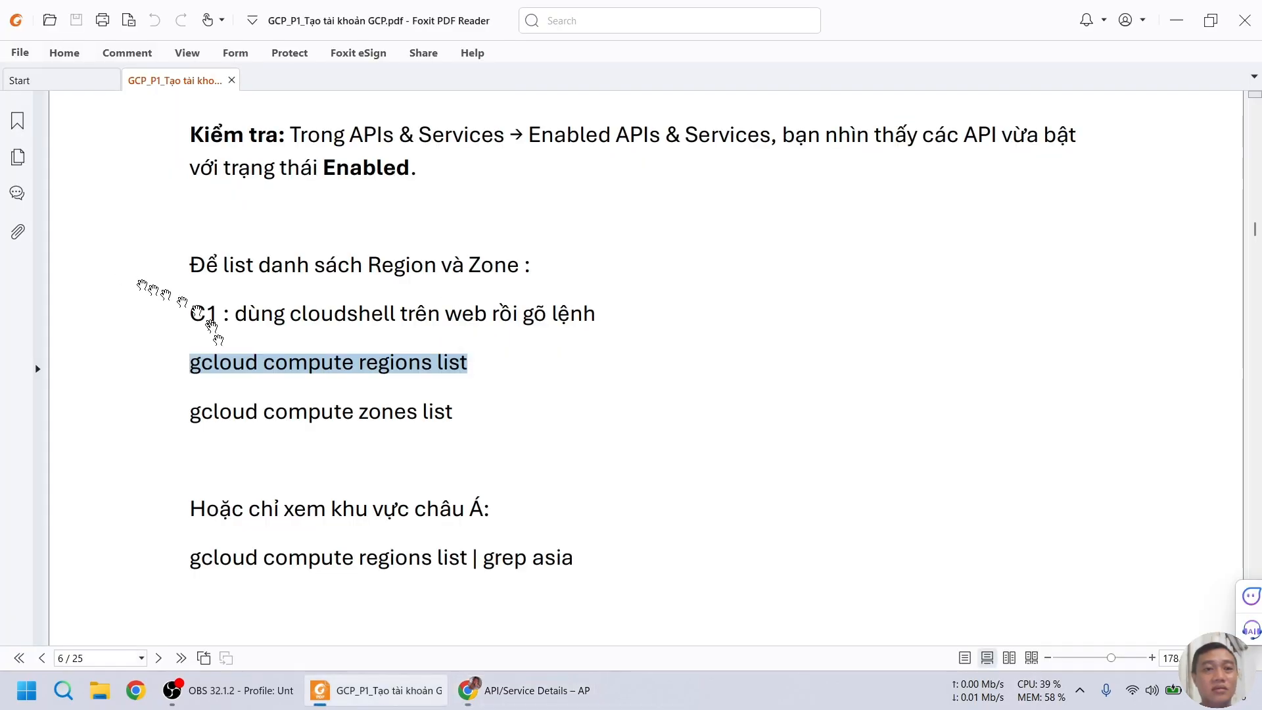
pyautogui.moveTo(186, 407); pyautogui.dragTo(450, 415)
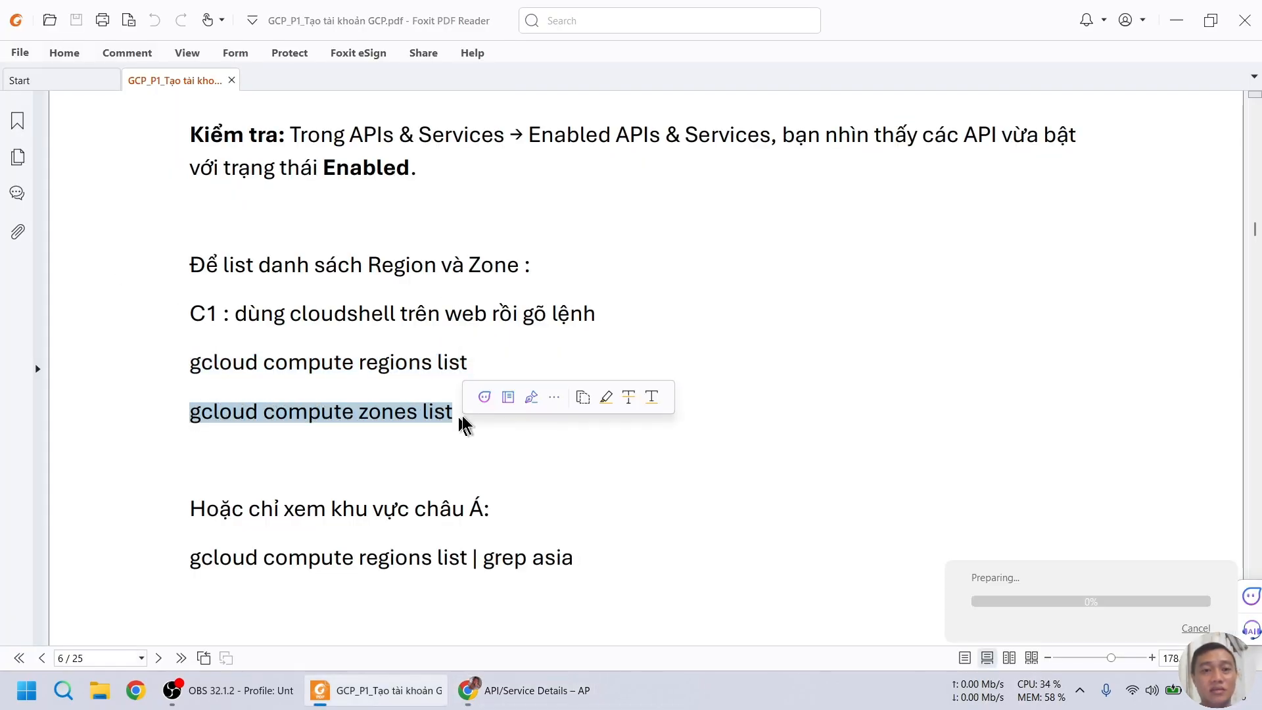
pyautogui.hotkey('ctrl', 'c')
pyautogui.hotkey('alt', 'Tab')
pyautogui.scroll(-3, 454, 369)
pyautogui.hotkey('ctrl', 'v')
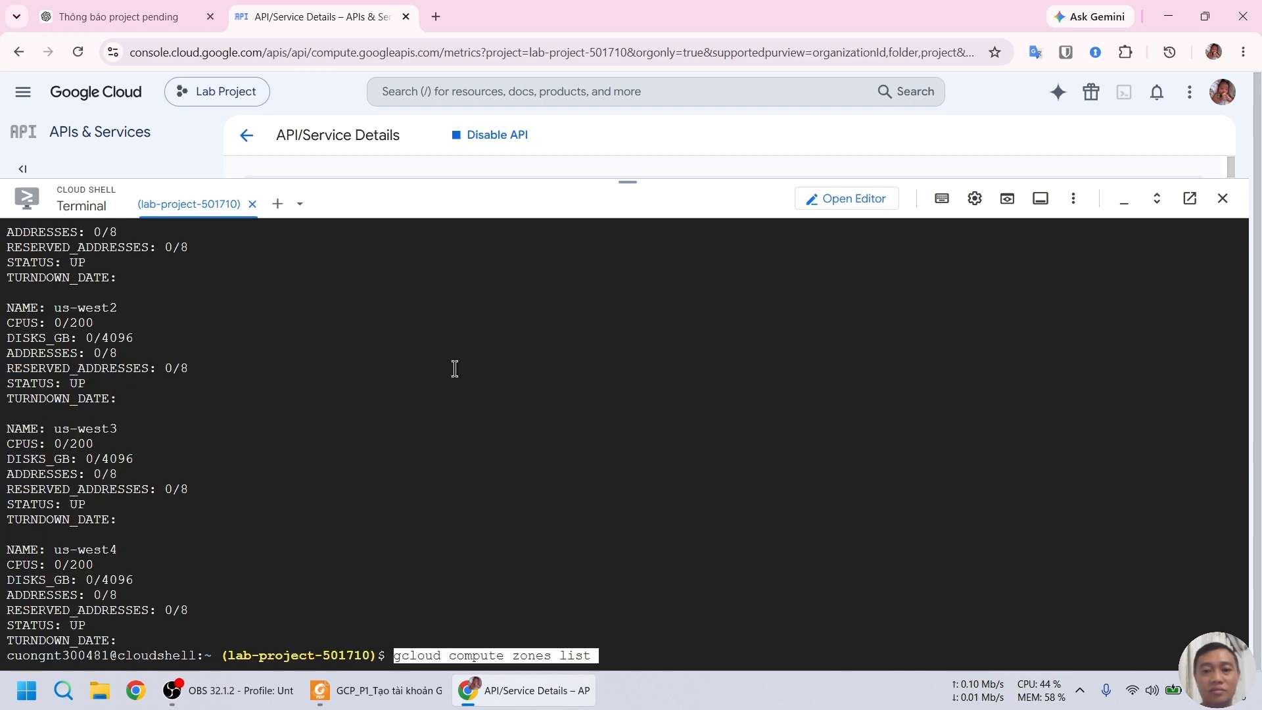
pyautogui.press('Return')
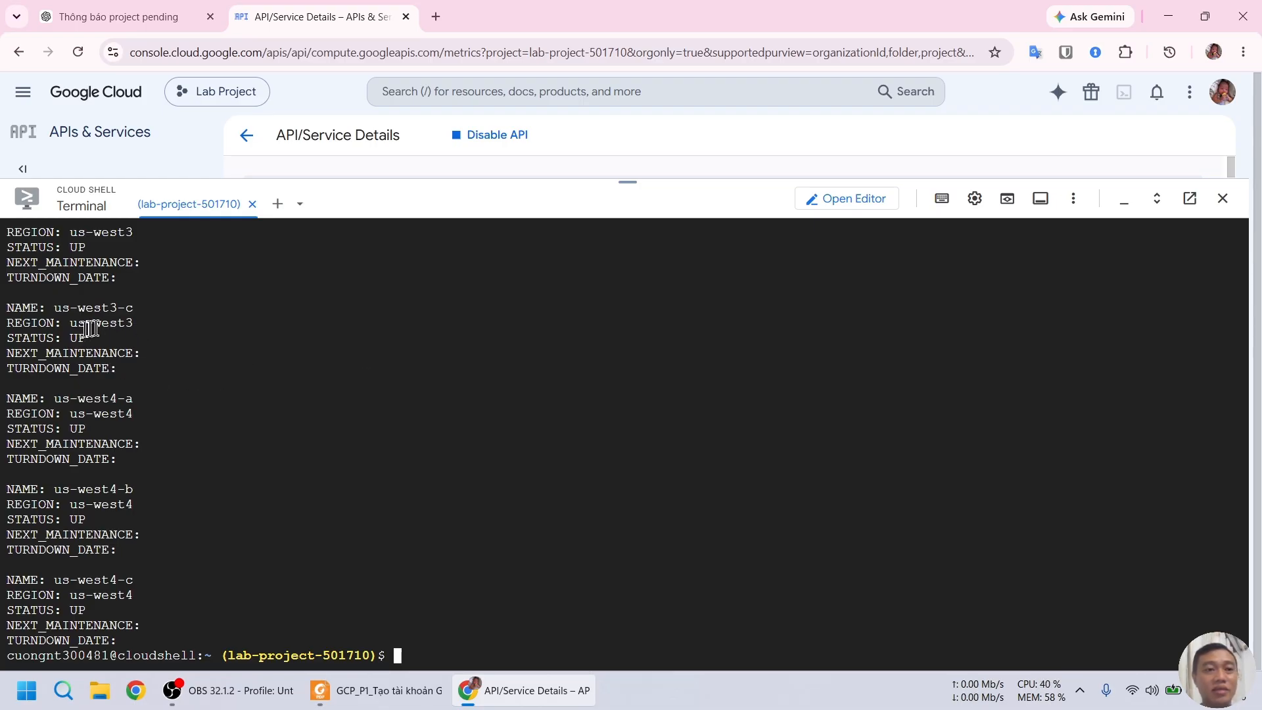
# Step: Copy the Asia-only command "gcloud compute regions list | grep asia" from the PDF guide and run it in Cloud Shell
pyautogui.hotkey('alt', 'Tab')
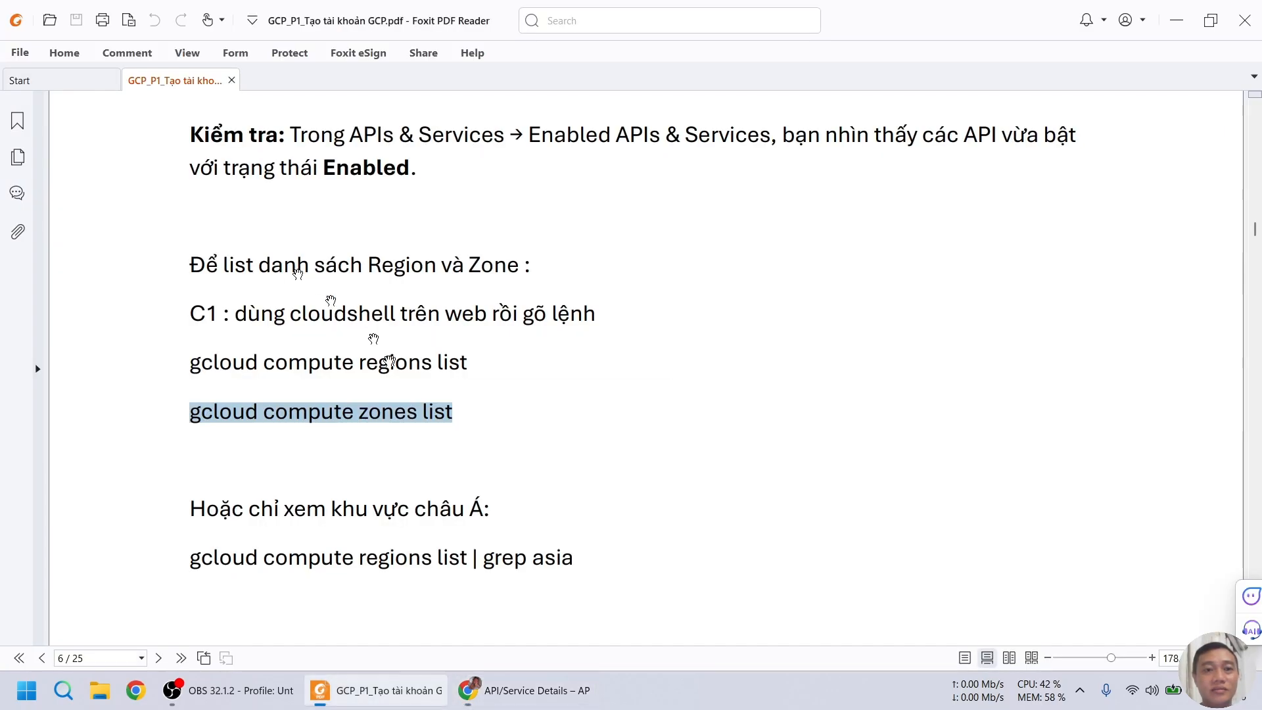
pyautogui.scroll(-1, 184, 393)
pyautogui.scroll(-2, 183, 392)
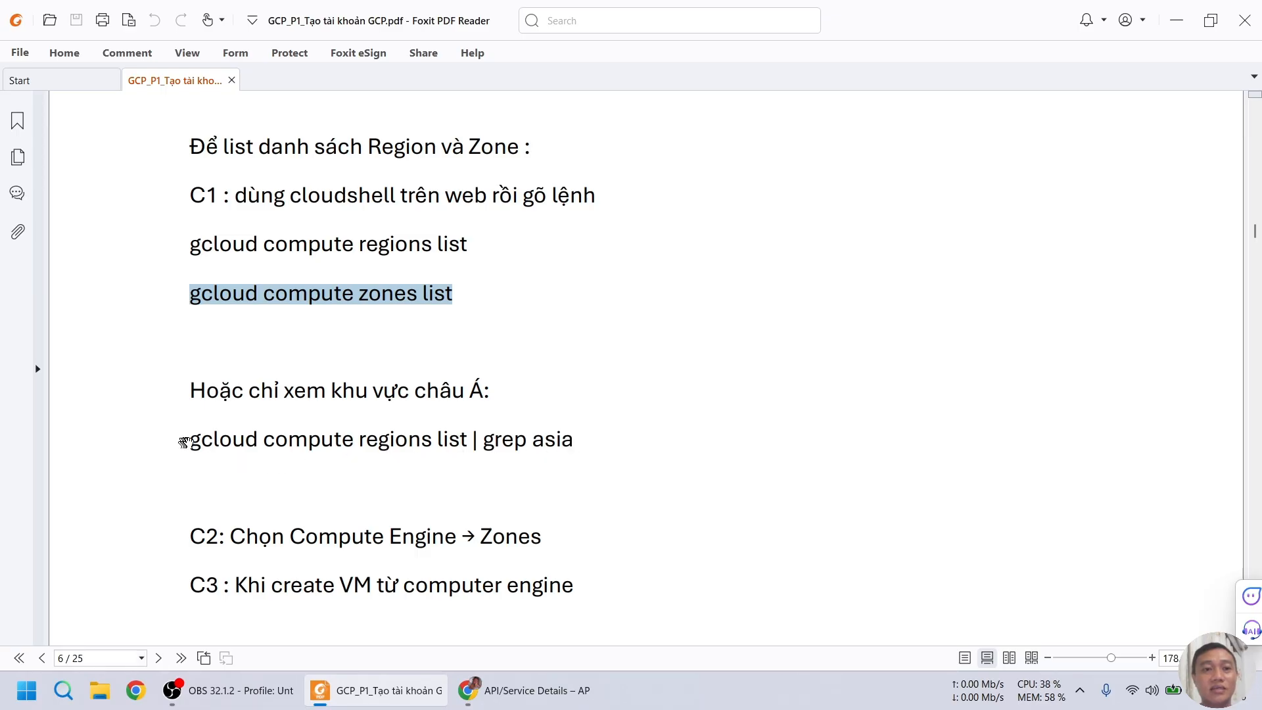
pyautogui.moveTo(183, 441); pyautogui.dragTo(585, 454)
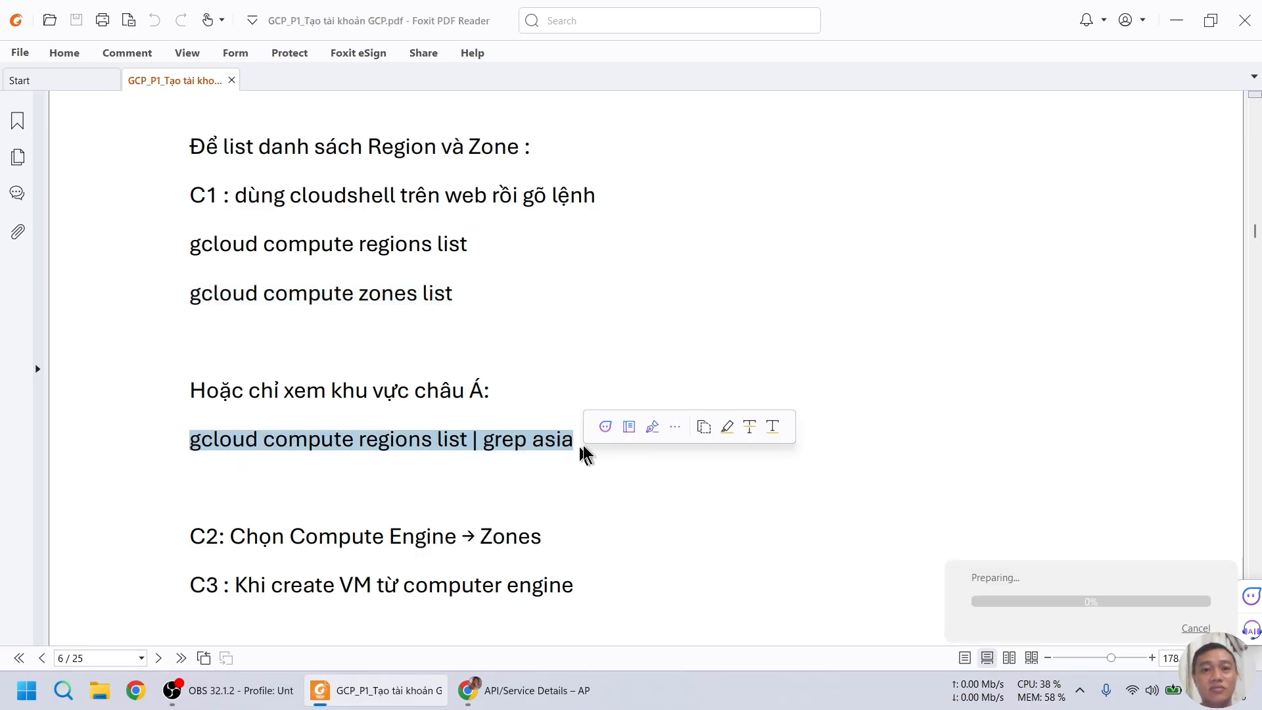
pyautogui.hotkey('ctrl', 'c')
pyautogui.hotkey('alt', 'Tab')
pyautogui.hotkey('ctrl', 'v')
pyautogui.press('Return')
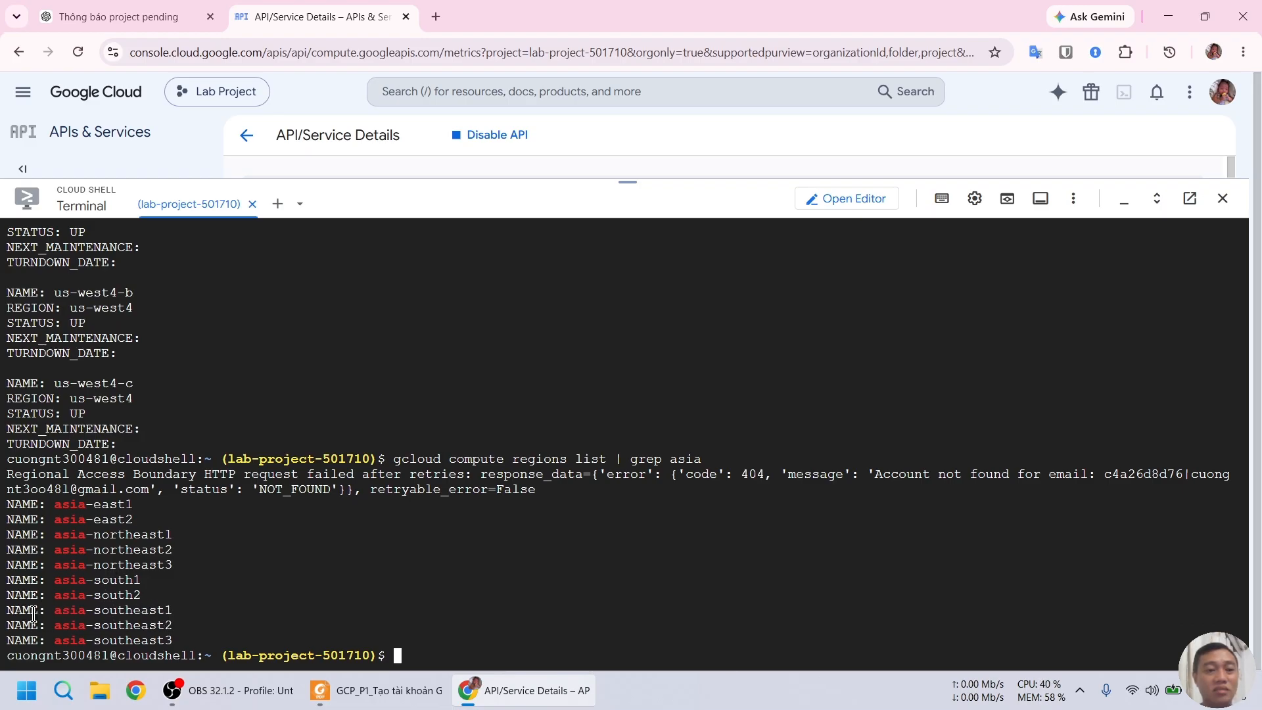
# Step: Read the guide's alternative ways to view regions and zones, including its Compute Engine Zones screenshot on page 7
pyautogui.hotkey('alt', 'Tab')
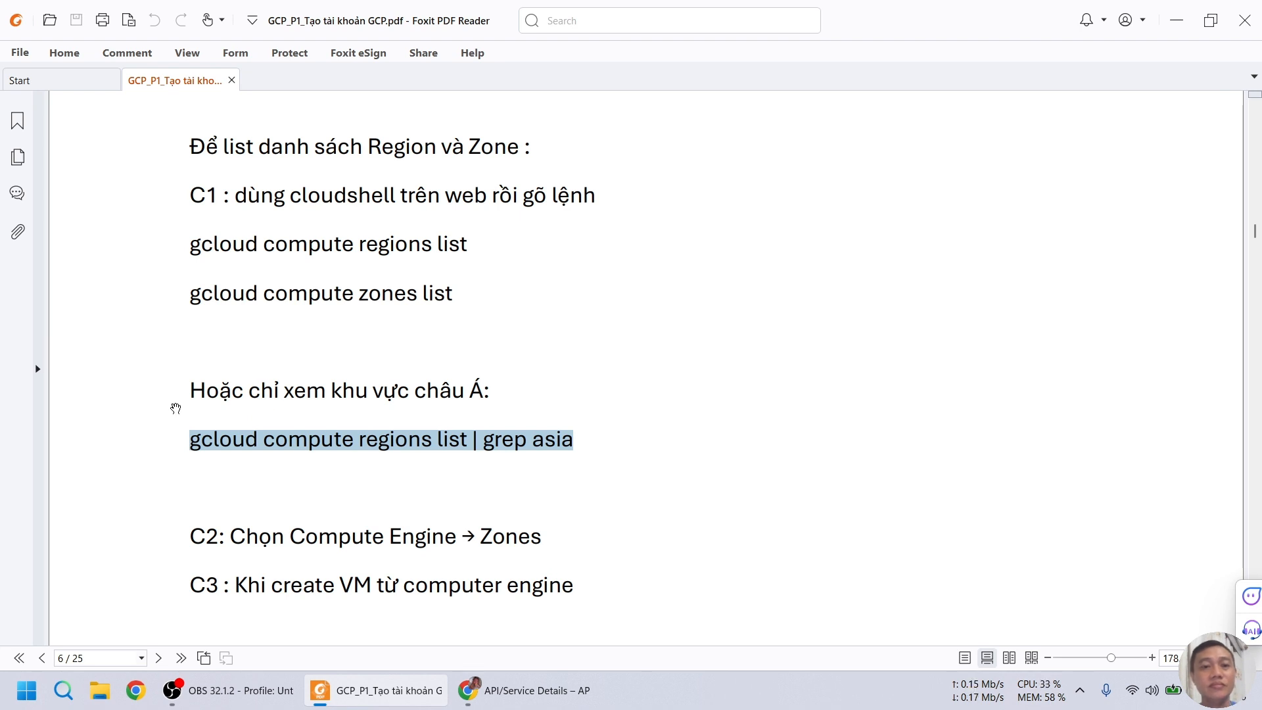
pyautogui.scroll(-2, 176, 408)
pyautogui.scroll(-1, 175, 409)
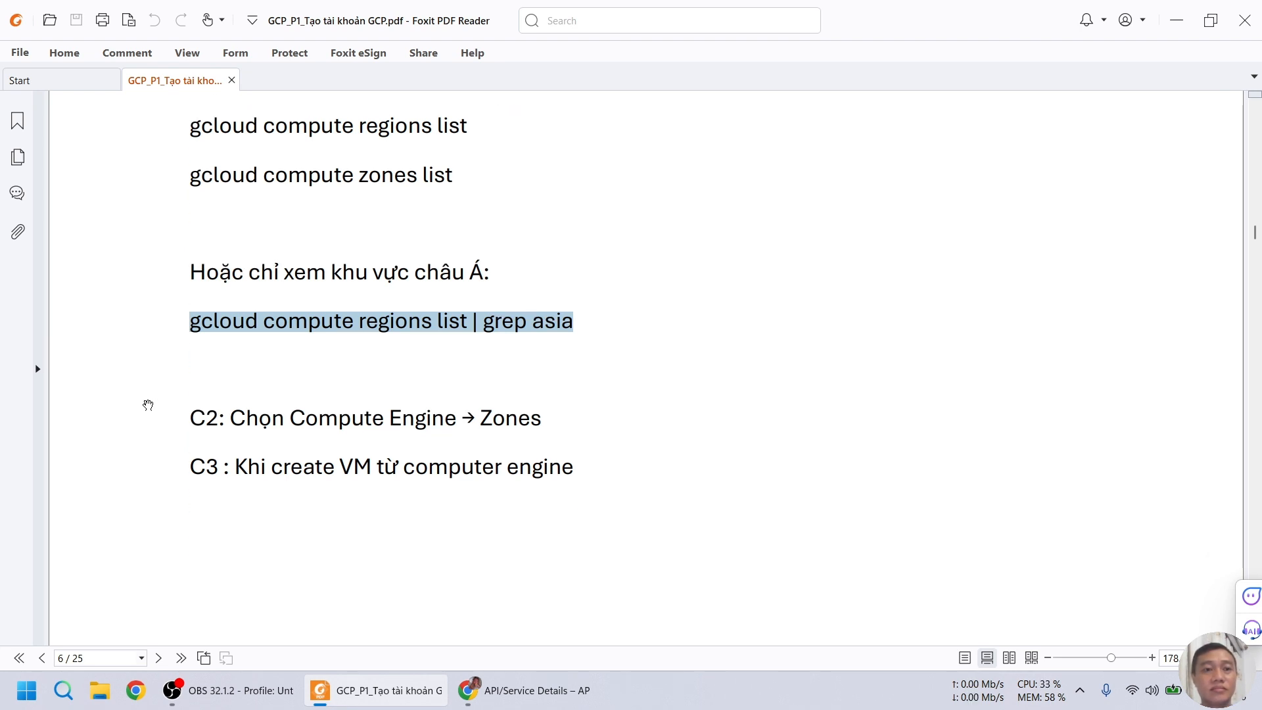
pyautogui.scroll(-1, 144, 401)
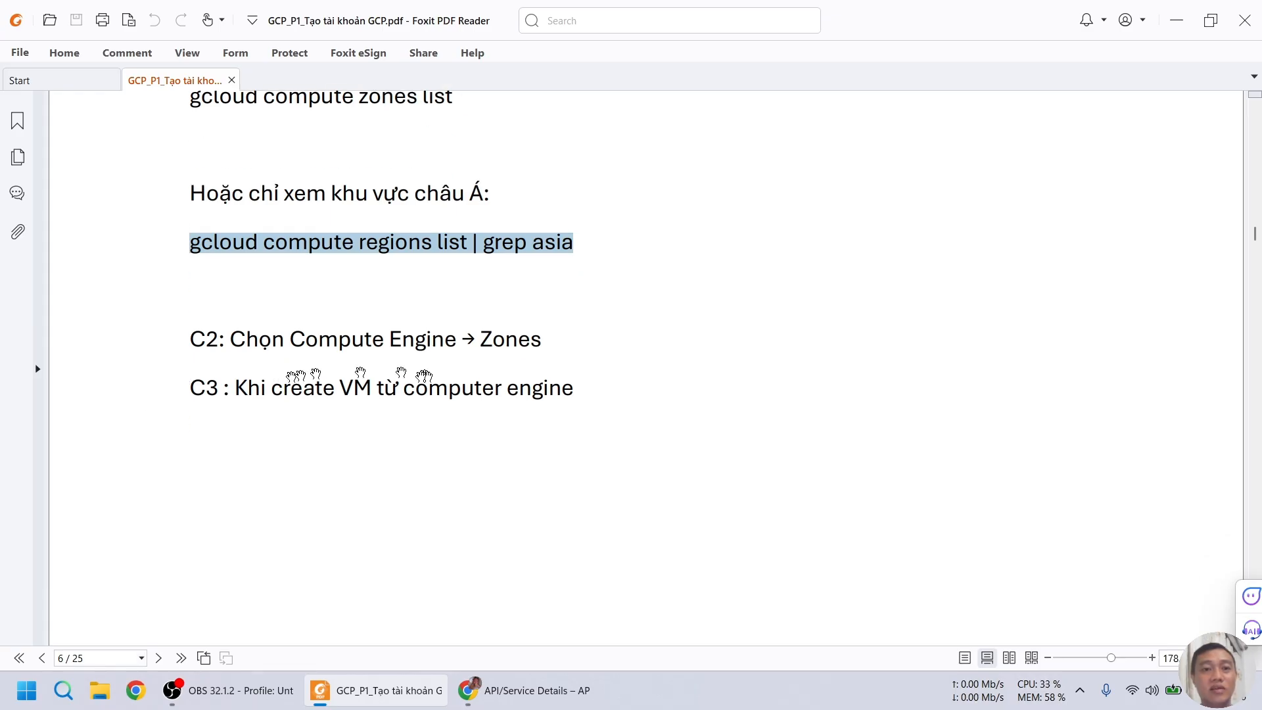
pyautogui.scroll(-4, 409, 374)
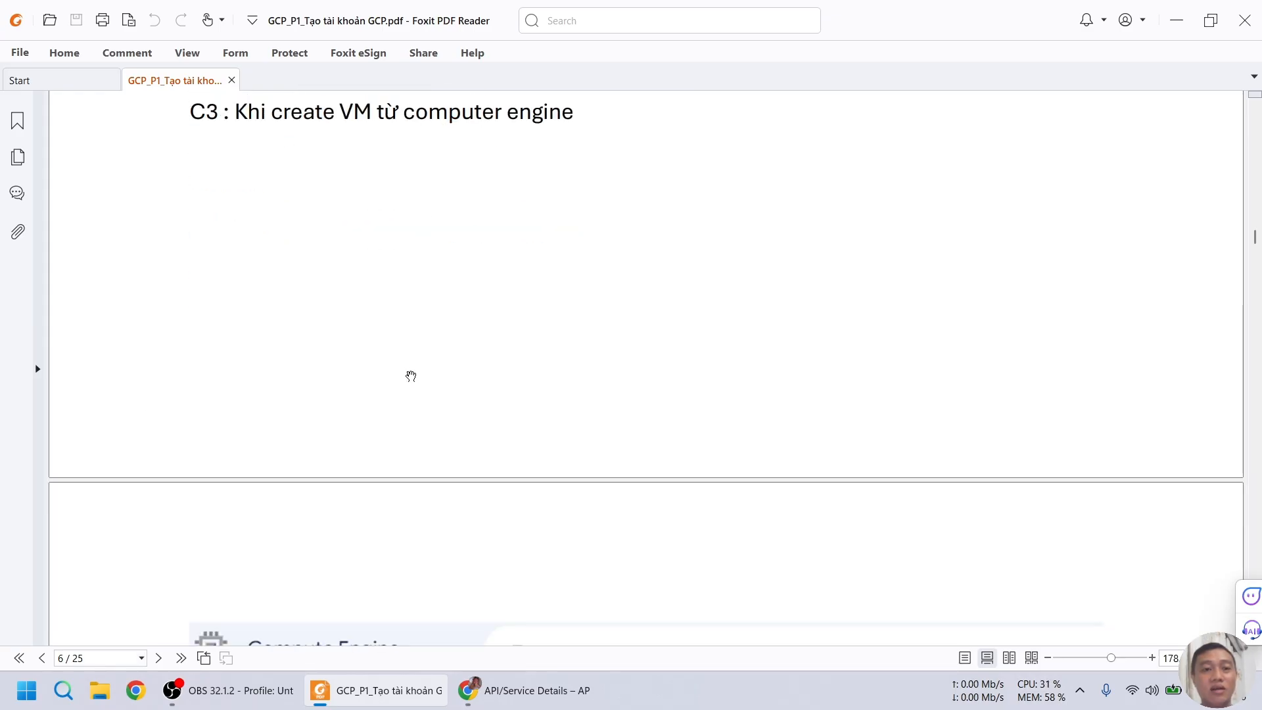
pyautogui.scroll(1, 421, 270)
pyautogui.scroll(-3, 455, 242)
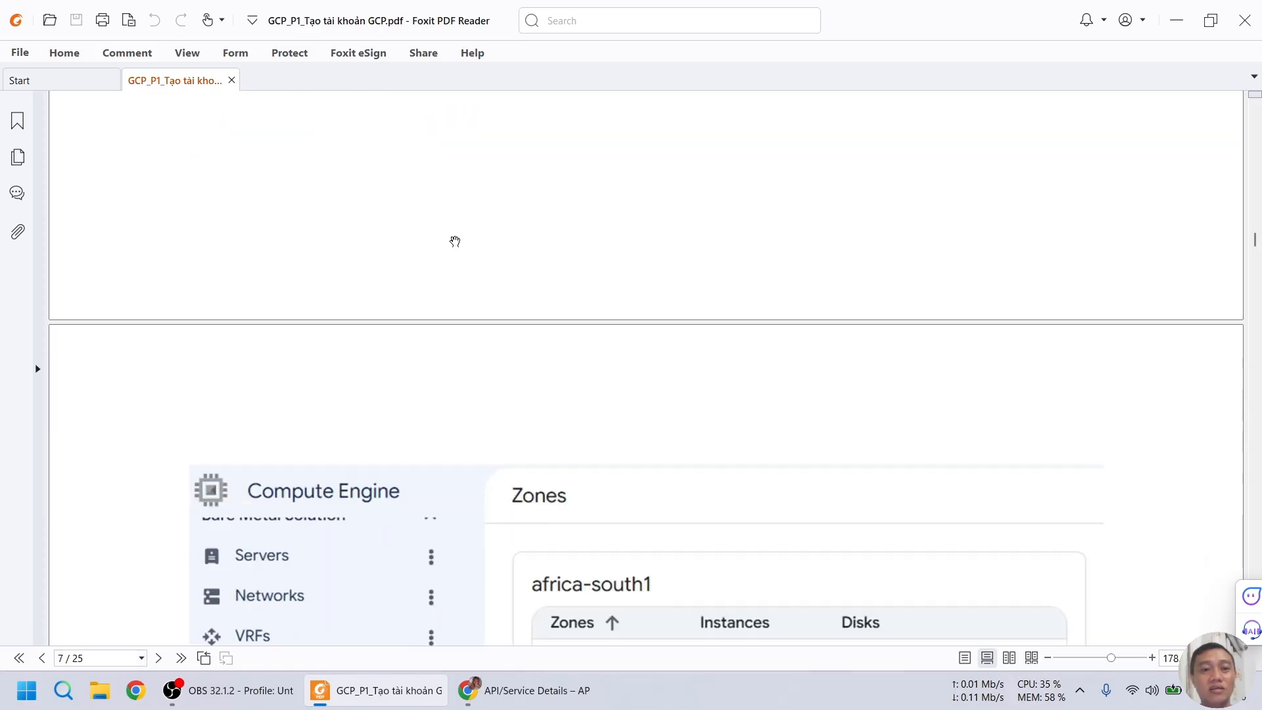
pyautogui.scroll(-4, 455, 242)
pyautogui.scroll(-1, 423, 243)
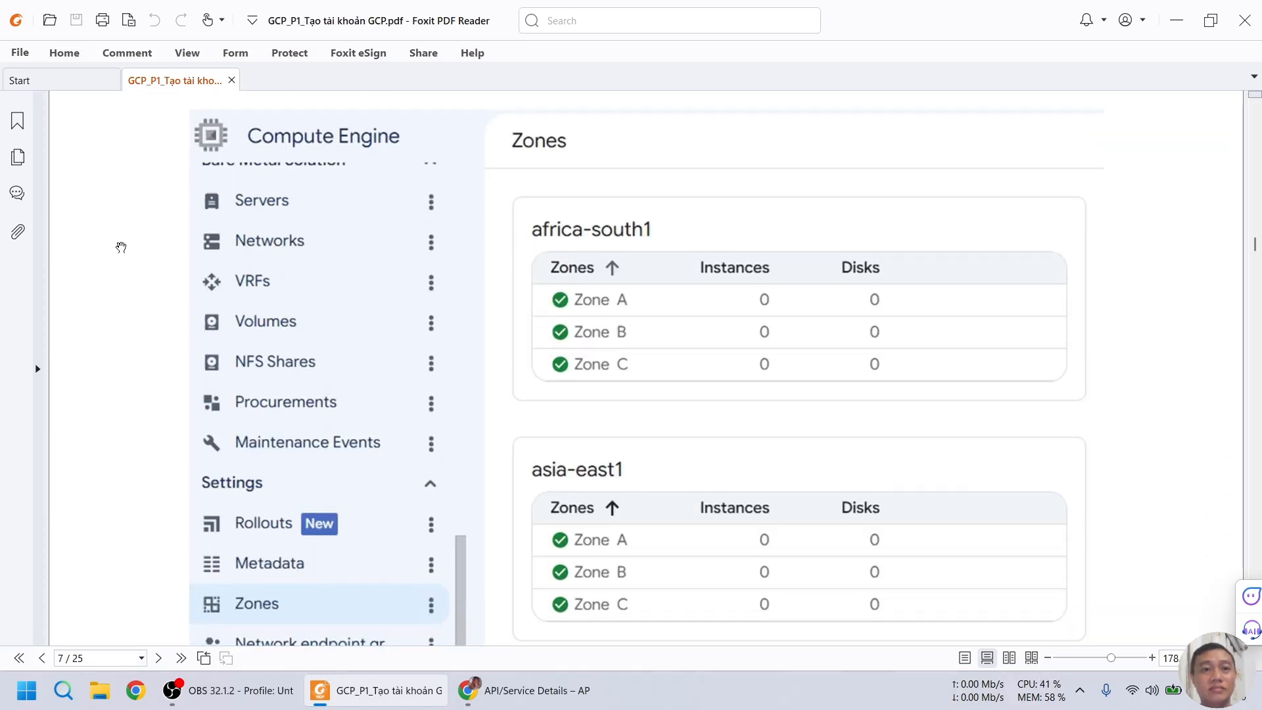
pyautogui.scroll(-1, 121, 247)
pyautogui.scroll(2, 121, 247)
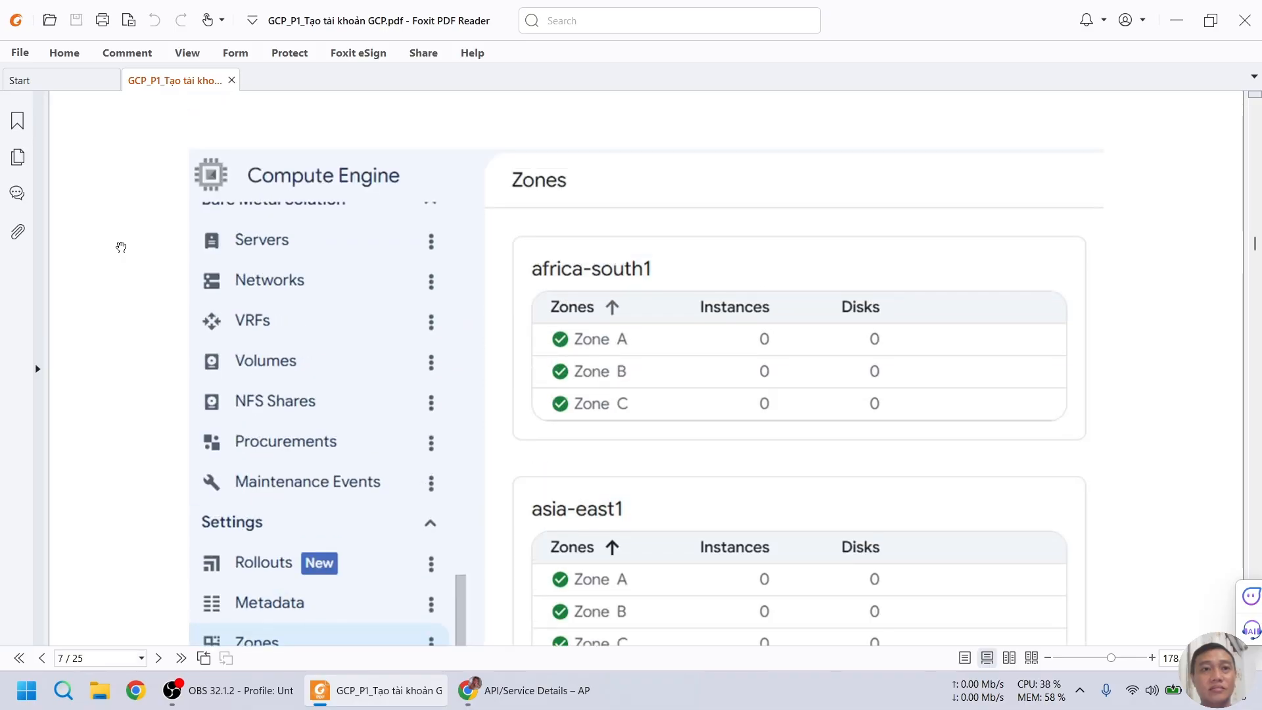
pyautogui.scroll(6, 121, 247)
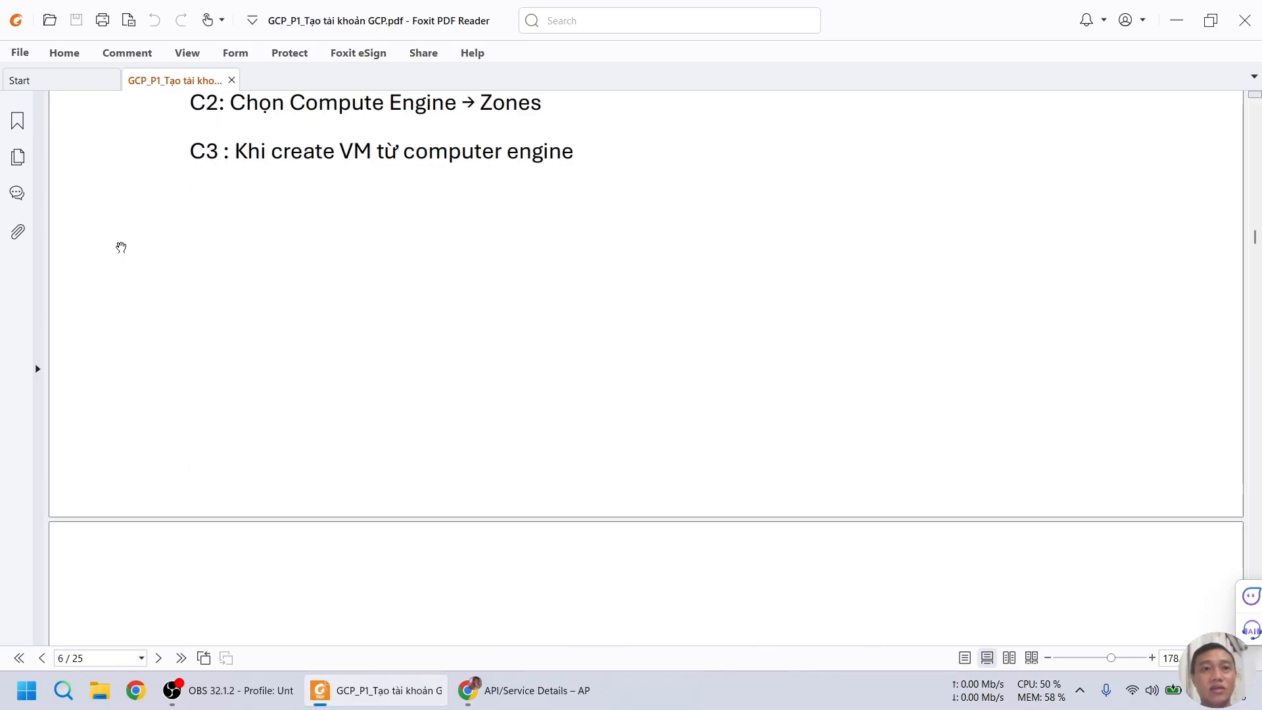
# Step: Return to the Google Cloud console, close Cloud Shell and open the Compute Engine overview for Lab Project
pyautogui.hotkey('alt', 'Tab')
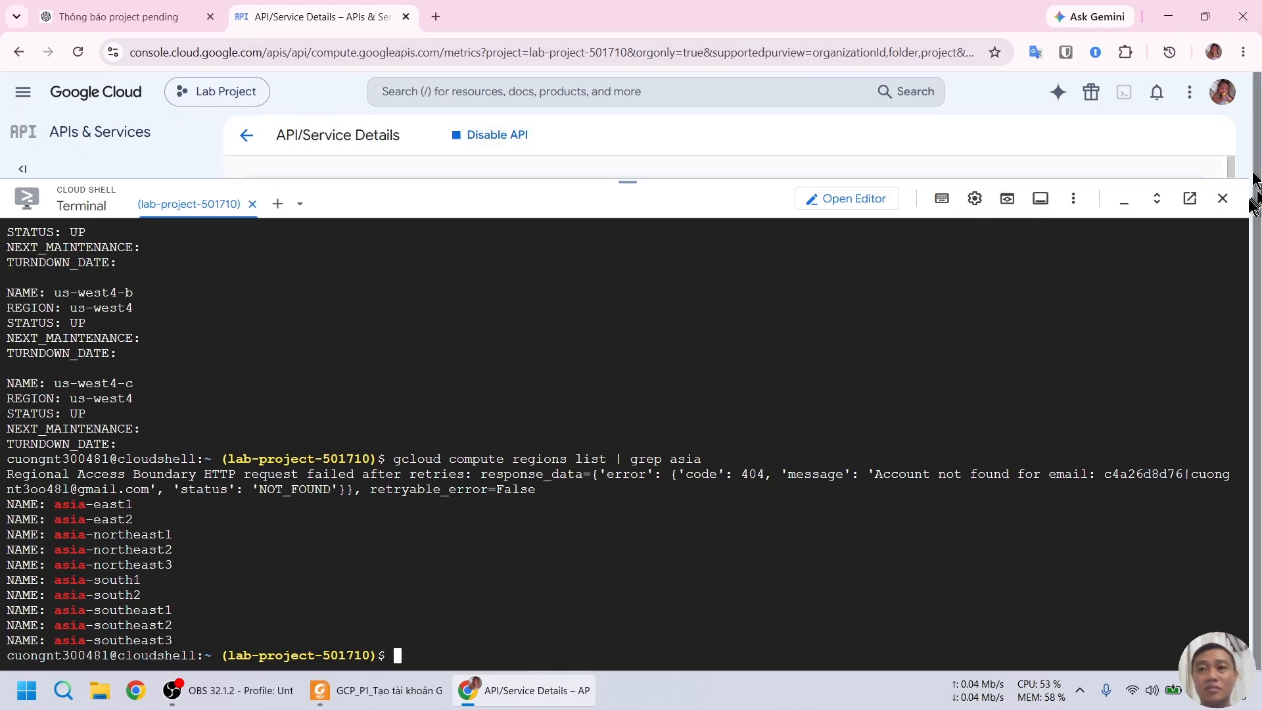
pyautogui.click(1232, 205)
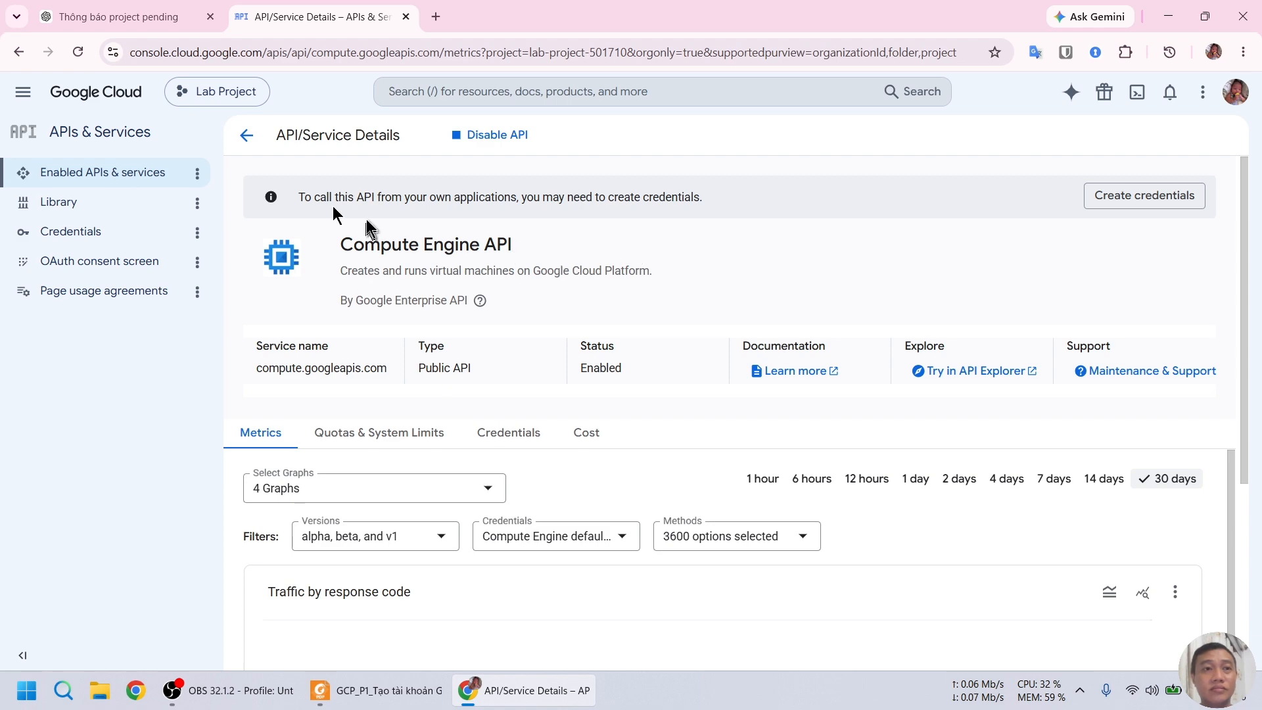
pyautogui.click(23, 91)
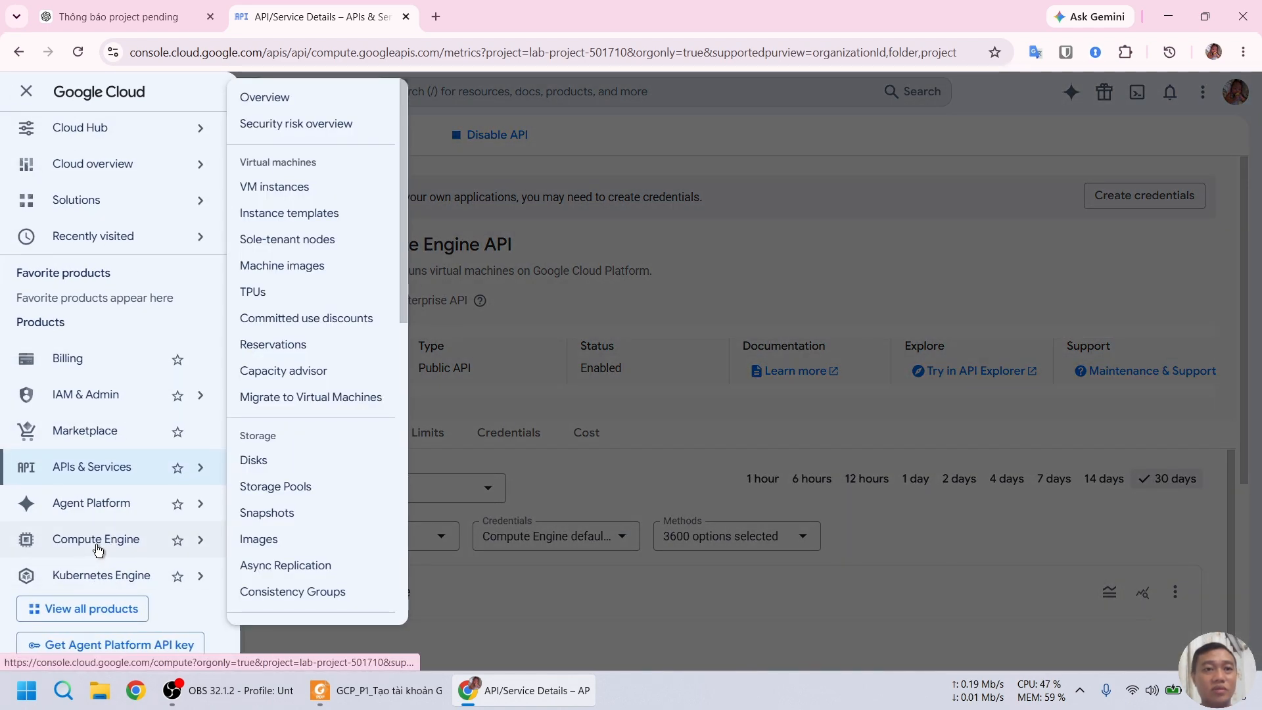
pyautogui.click(98, 548)
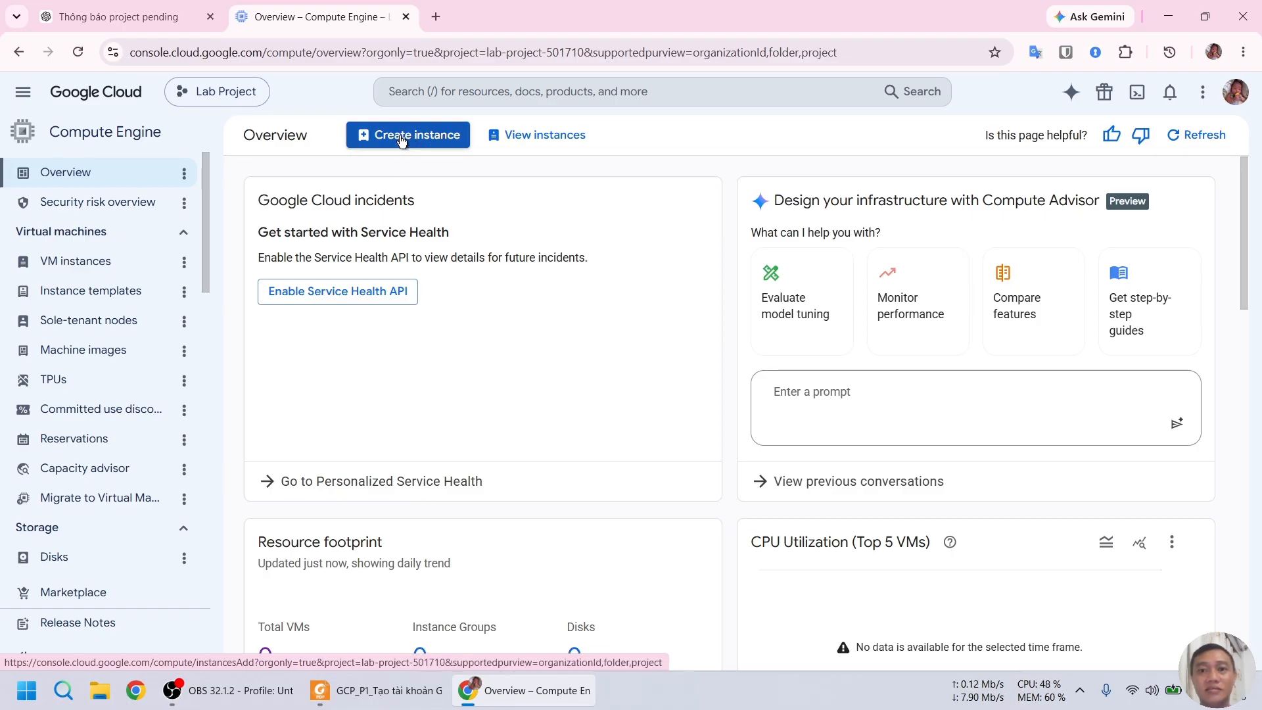
# Step: Start a new VM instance form, choose region asia-southeast1 (Singapore) and view the zones offered for it
pyautogui.click(403, 138)
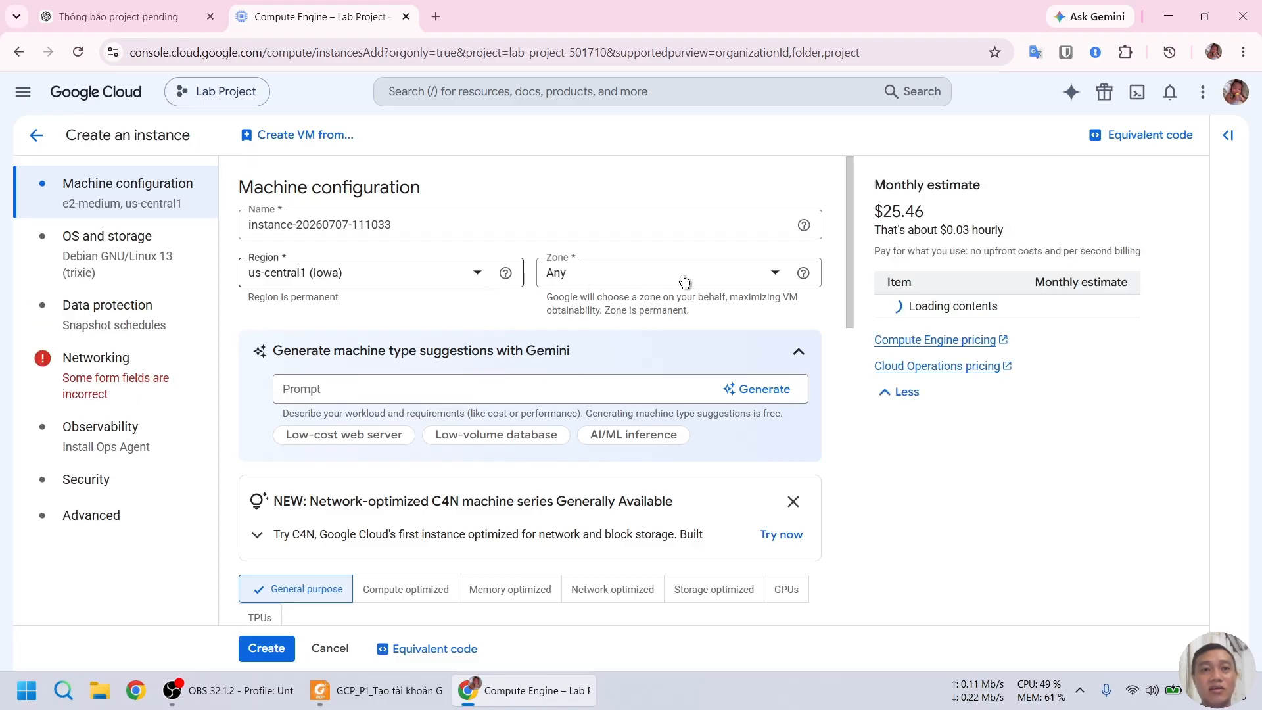
pyautogui.click(471, 283)
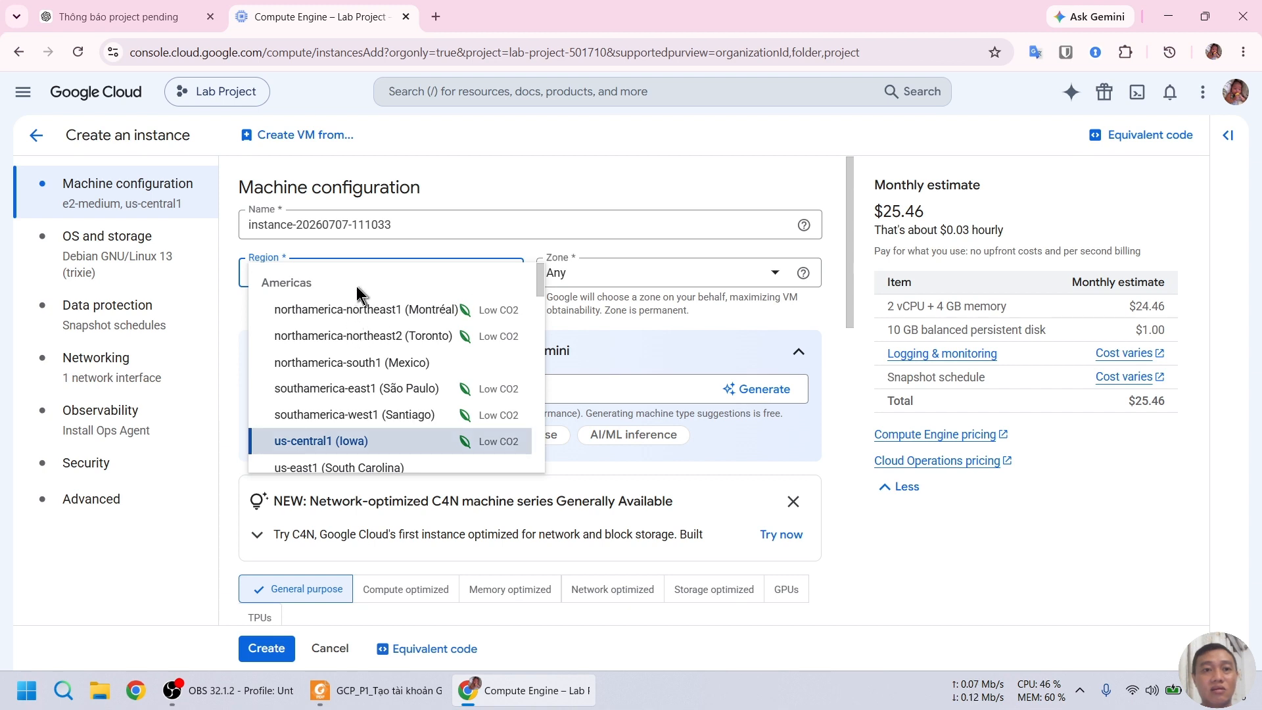
pyautogui.press('a')
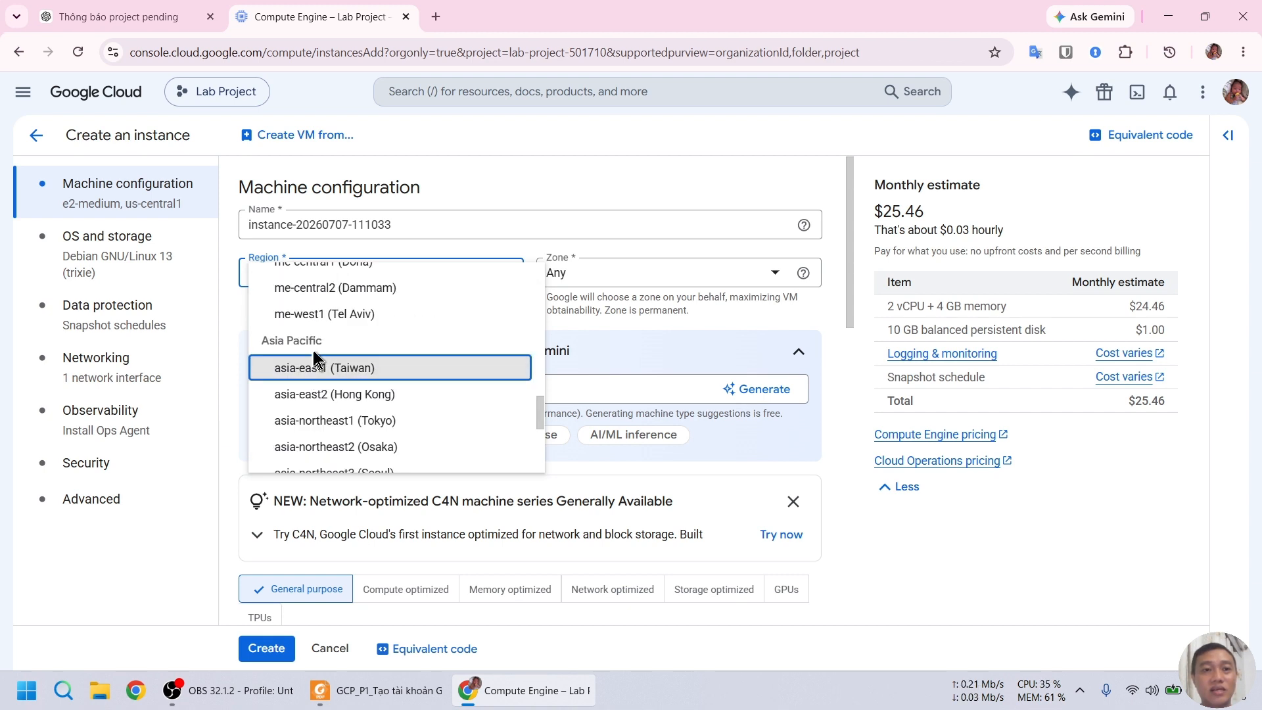
pyautogui.scroll(-3, 341, 375)
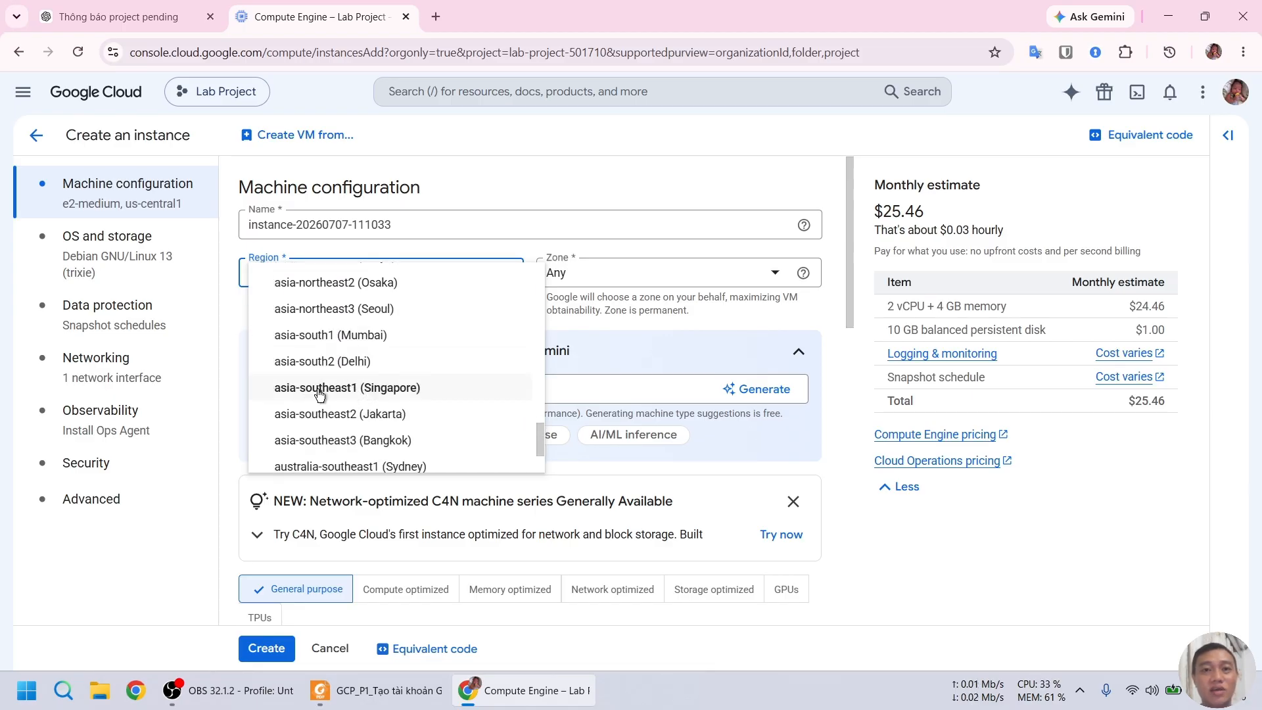
pyautogui.click(320, 394)
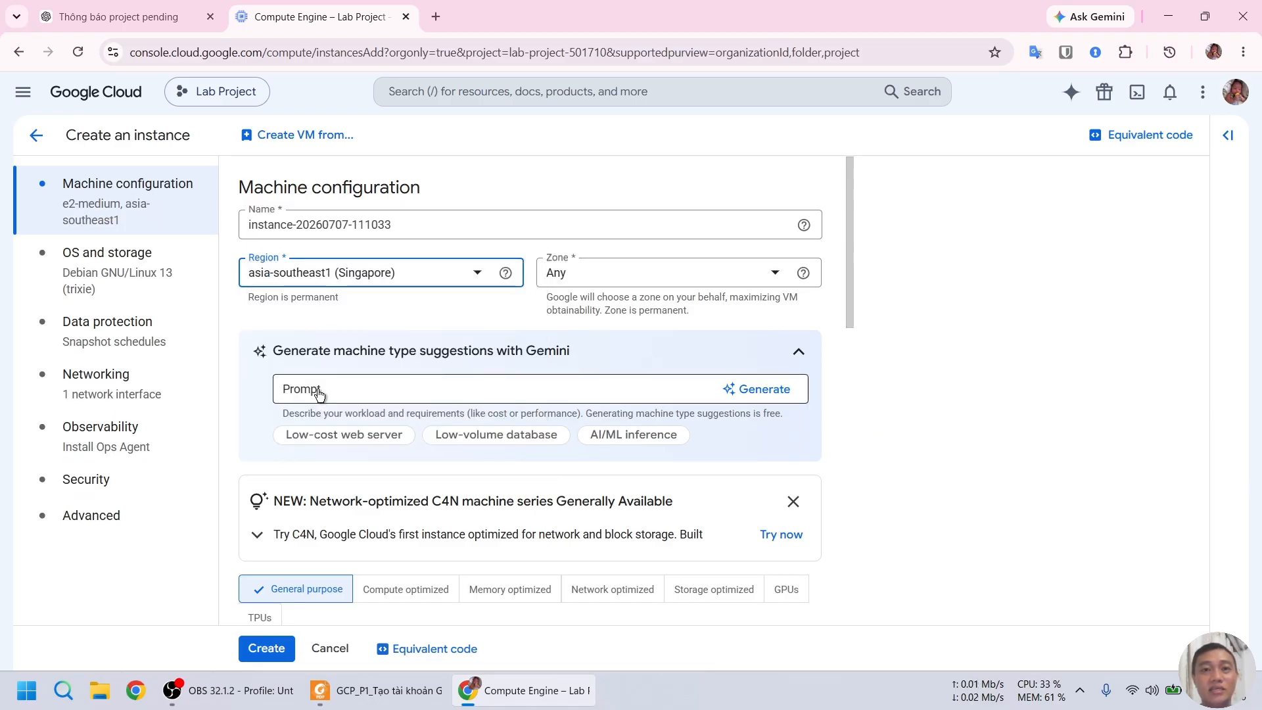
pyautogui.click(759, 275)
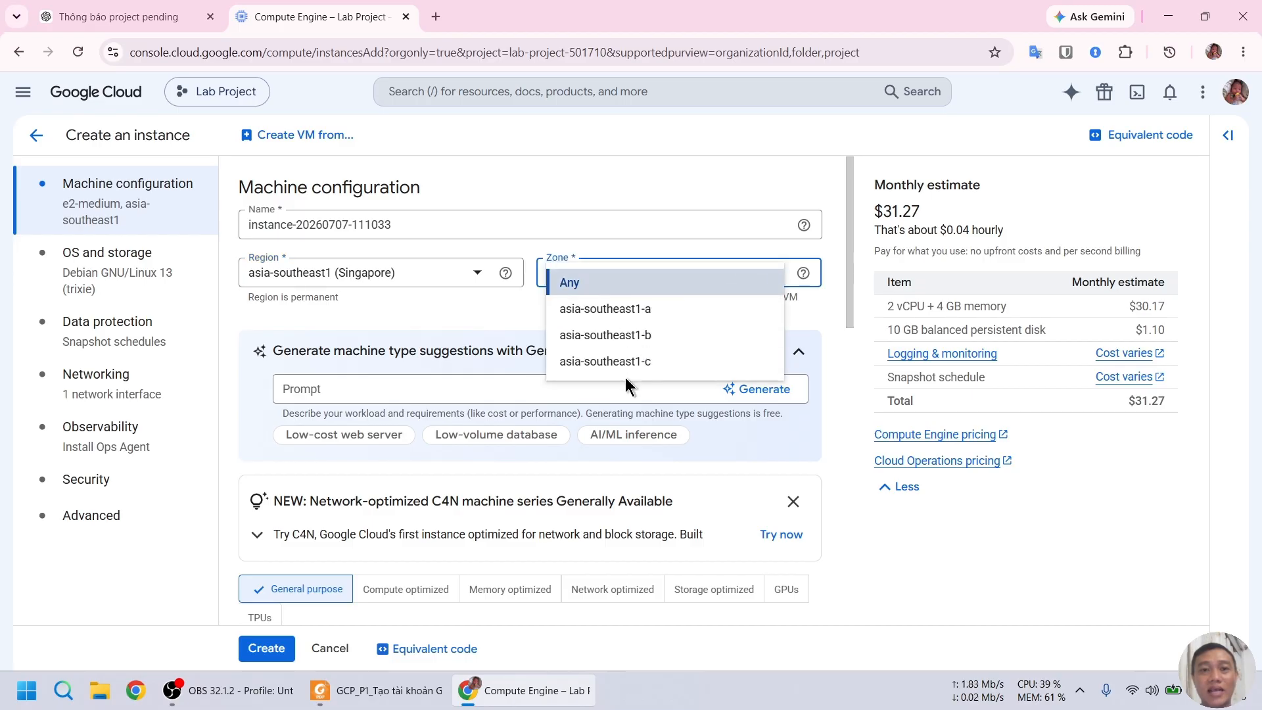
pyautogui.click(422, 305)
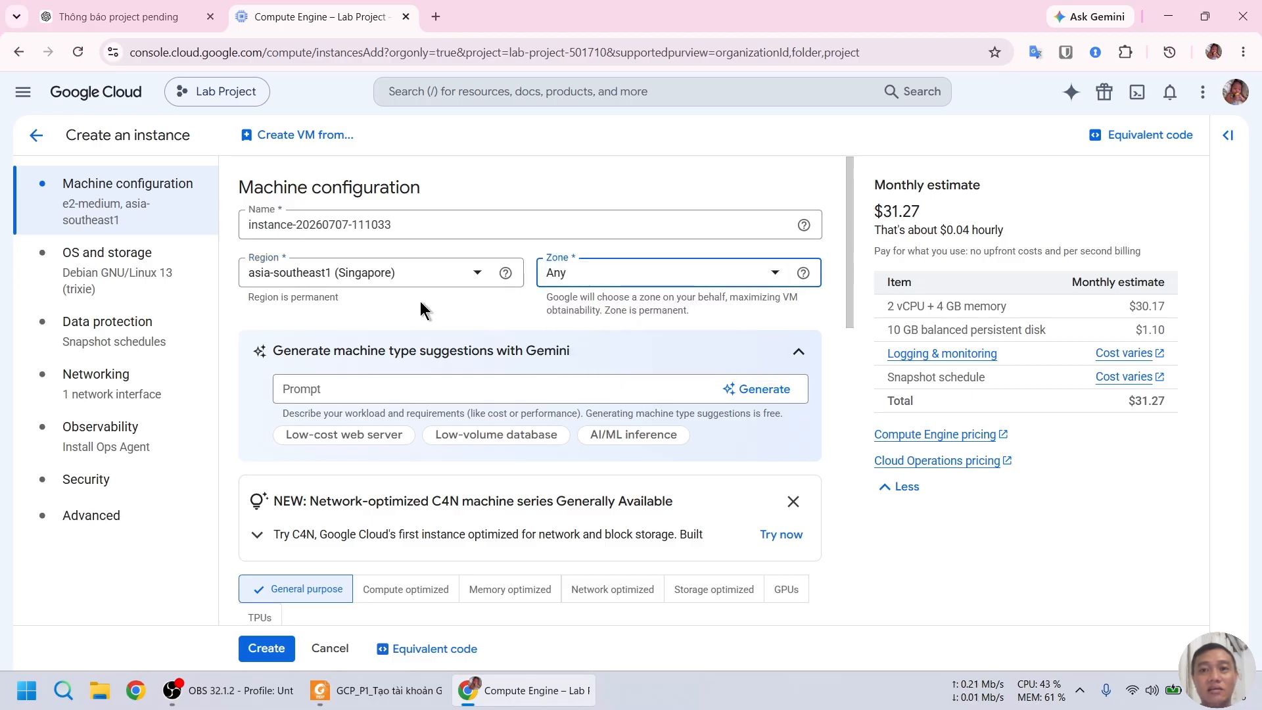
# Step: Switch to the PDF guide in Foxit and read its recommended lab region and zone plus the Billing Alert instructions
pyautogui.hotkey('alt', 'Tab')
pyautogui.scroll(-5, 421, 286)
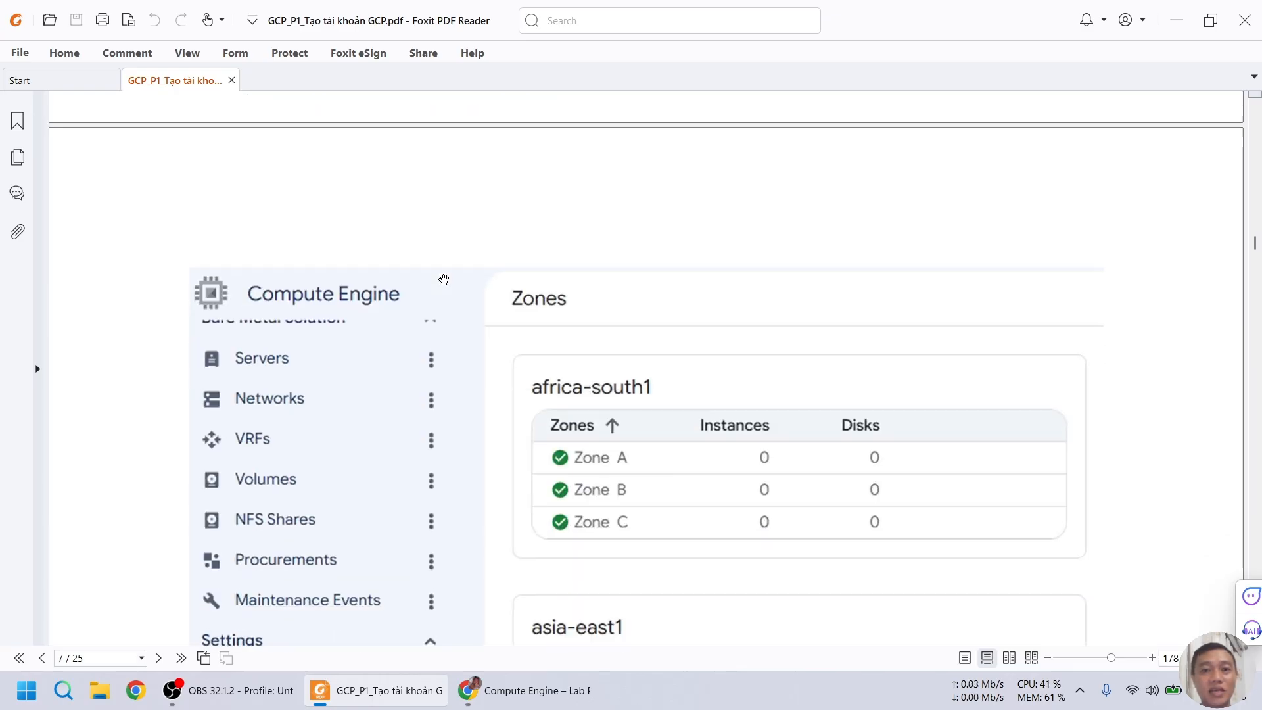
pyautogui.scroll(-3, 444, 279)
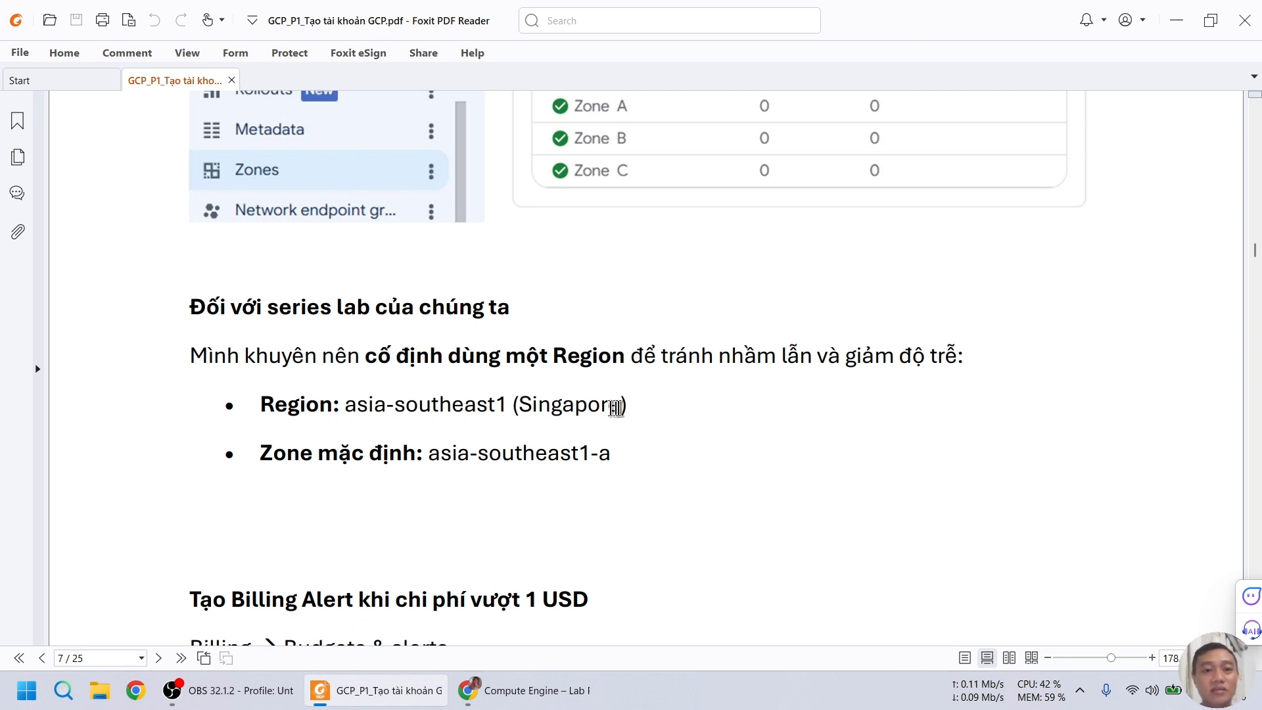
pyautogui.scroll(-3, 621, 408)
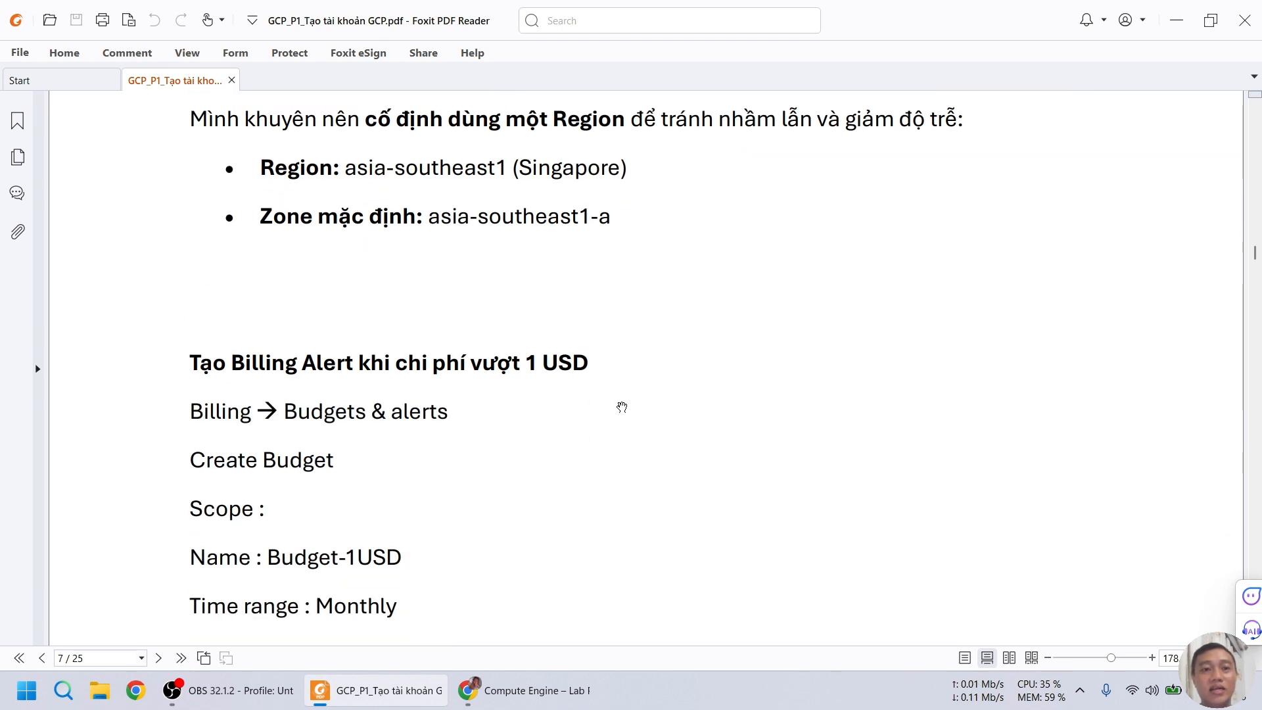
pyautogui.scroll(-2, 622, 408)
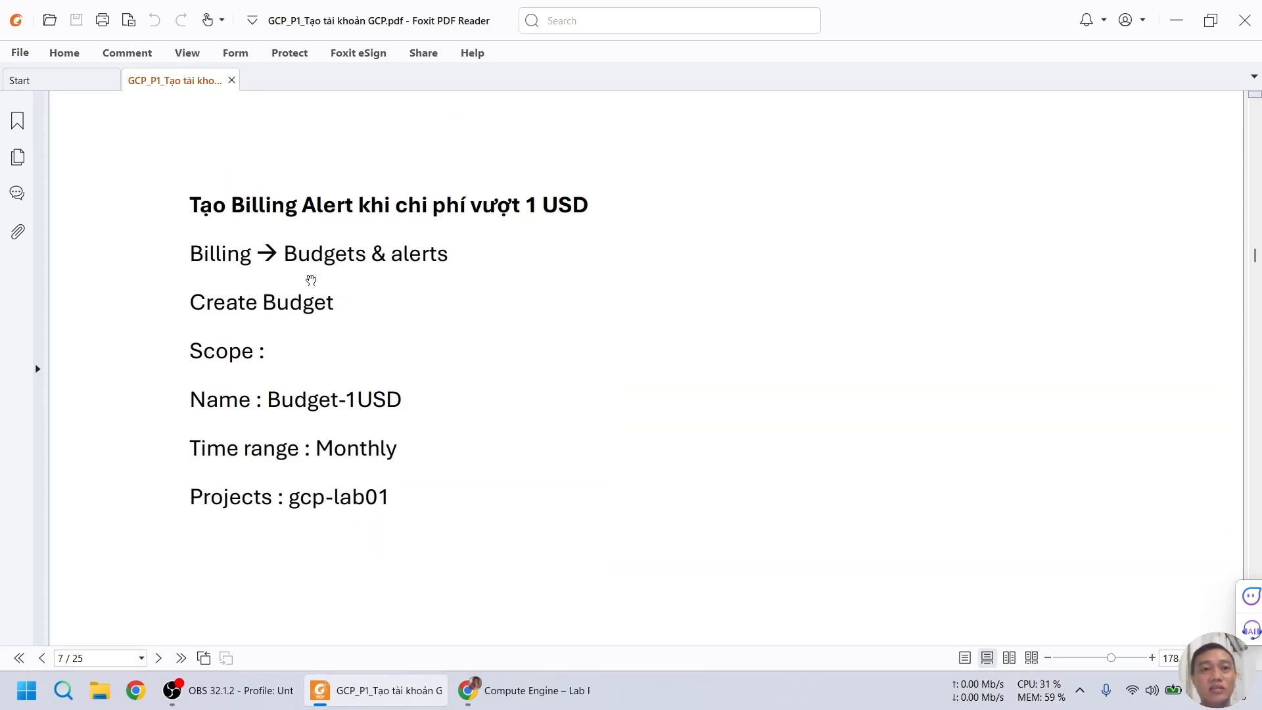
# Step: Return to the Google Cloud console in Chrome and open Budgets & alerts for the billing account
pyautogui.hotkey('alt', 'Tab')
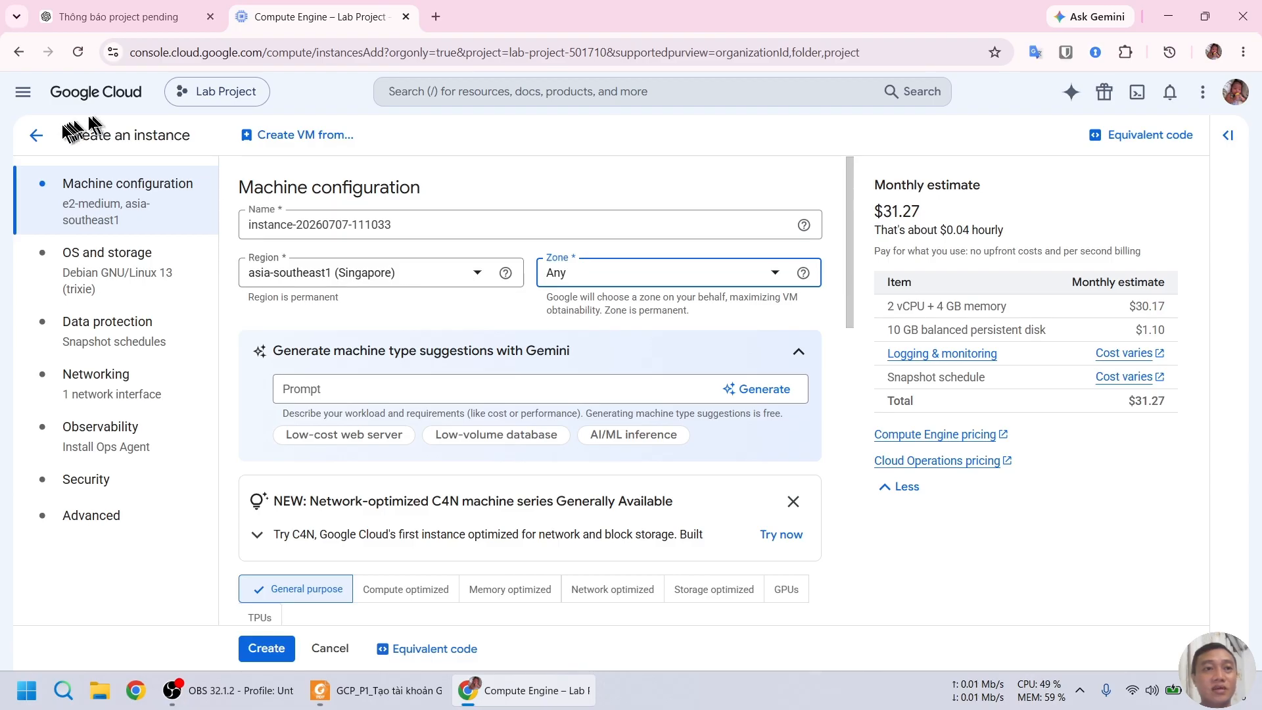
pyautogui.click(24, 96)
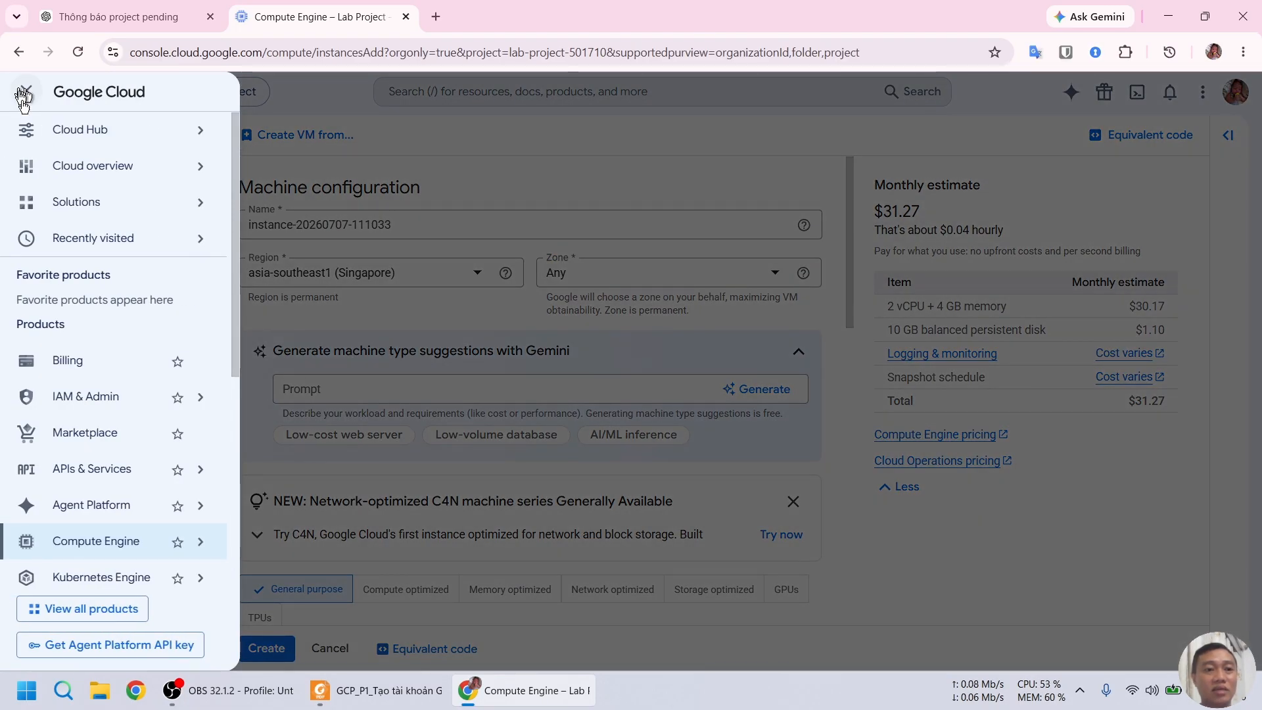
pyautogui.click(99, 364)
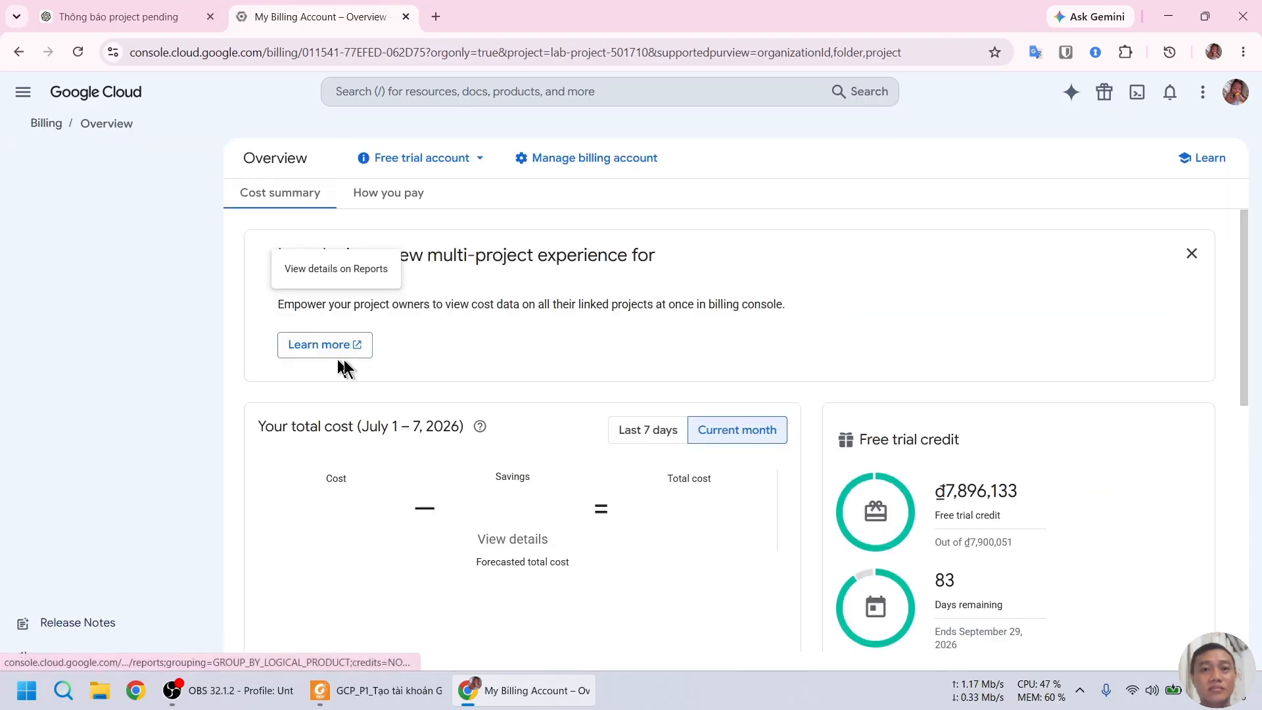
pyautogui.scroll(-3, 125, 363)
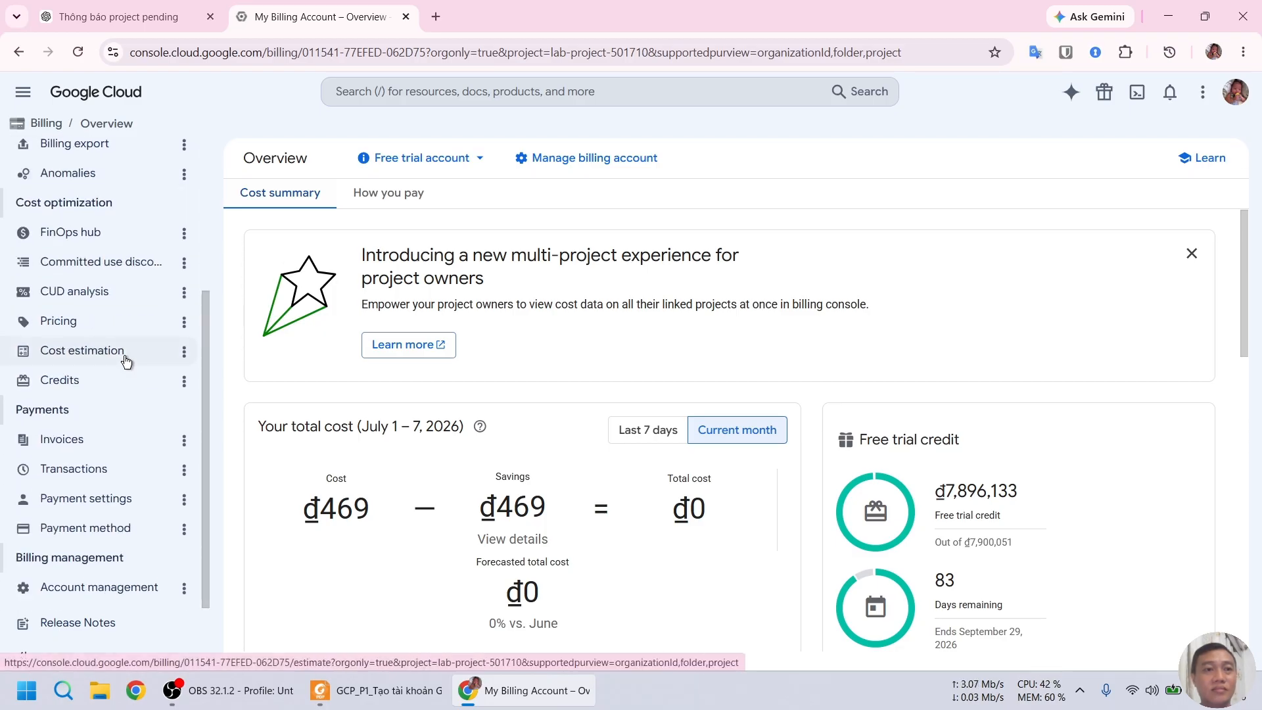
pyautogui.scroll(3, 126, 361)
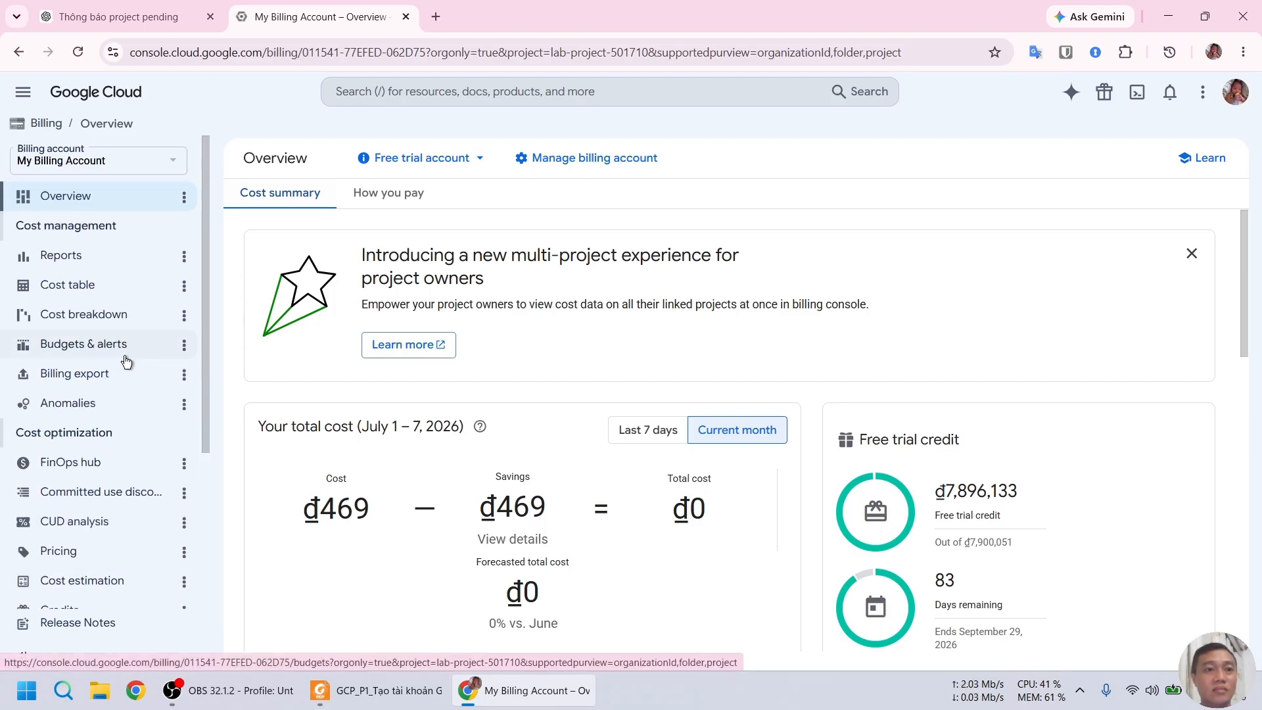
pyautogui.scroll(-3, 126, 362)
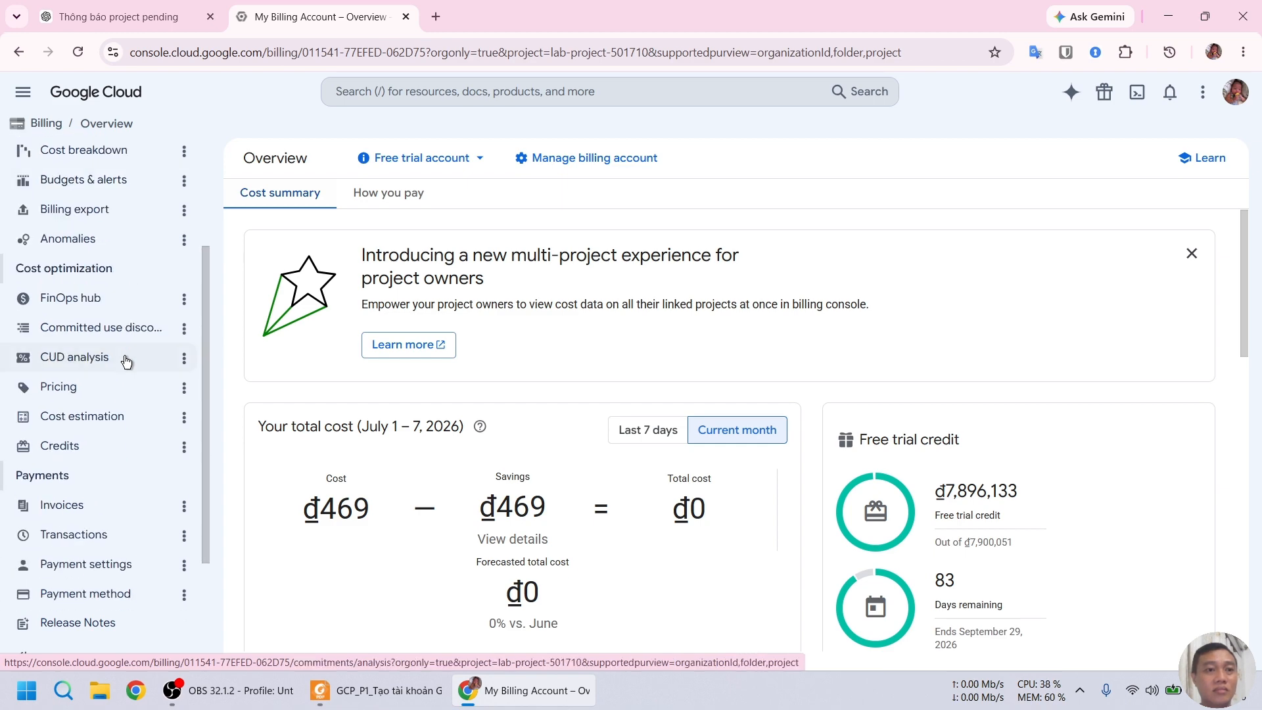
pyautogui.scroll(-1, 126, 361)
pyautogui.hotkey('alt', 'Tab')
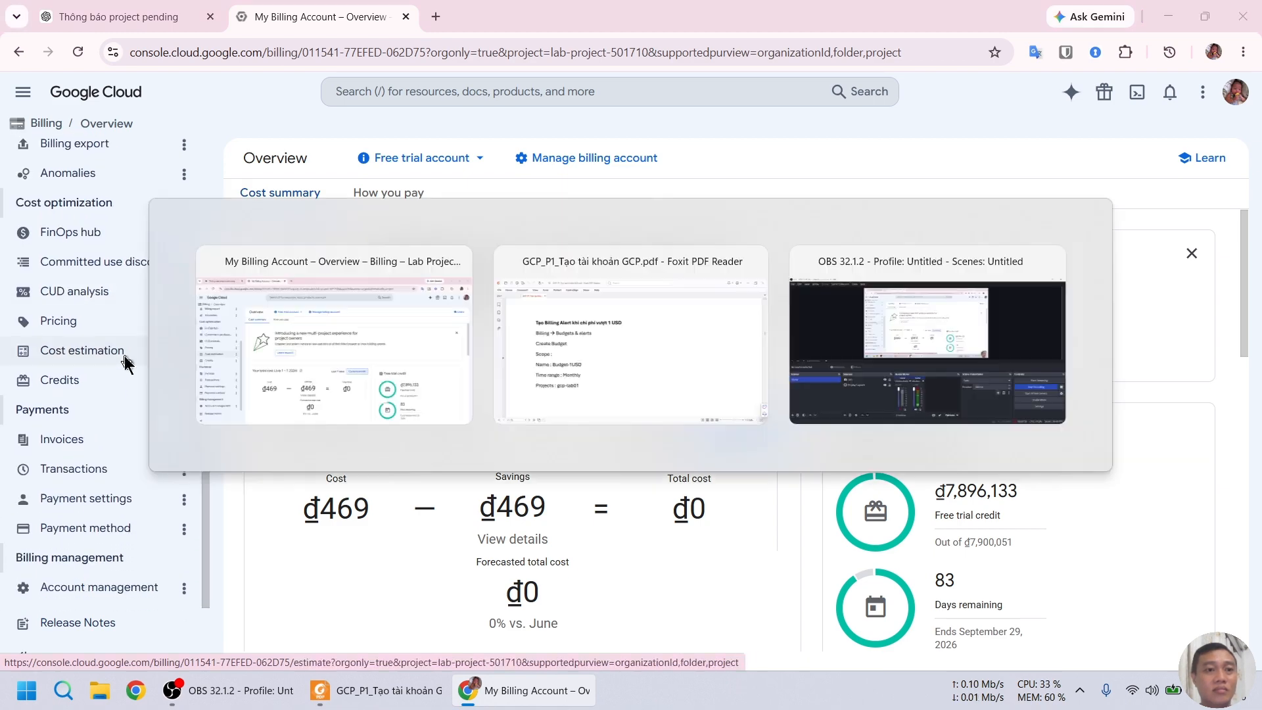
pyautogui.hotkey('alt', 'Tab')
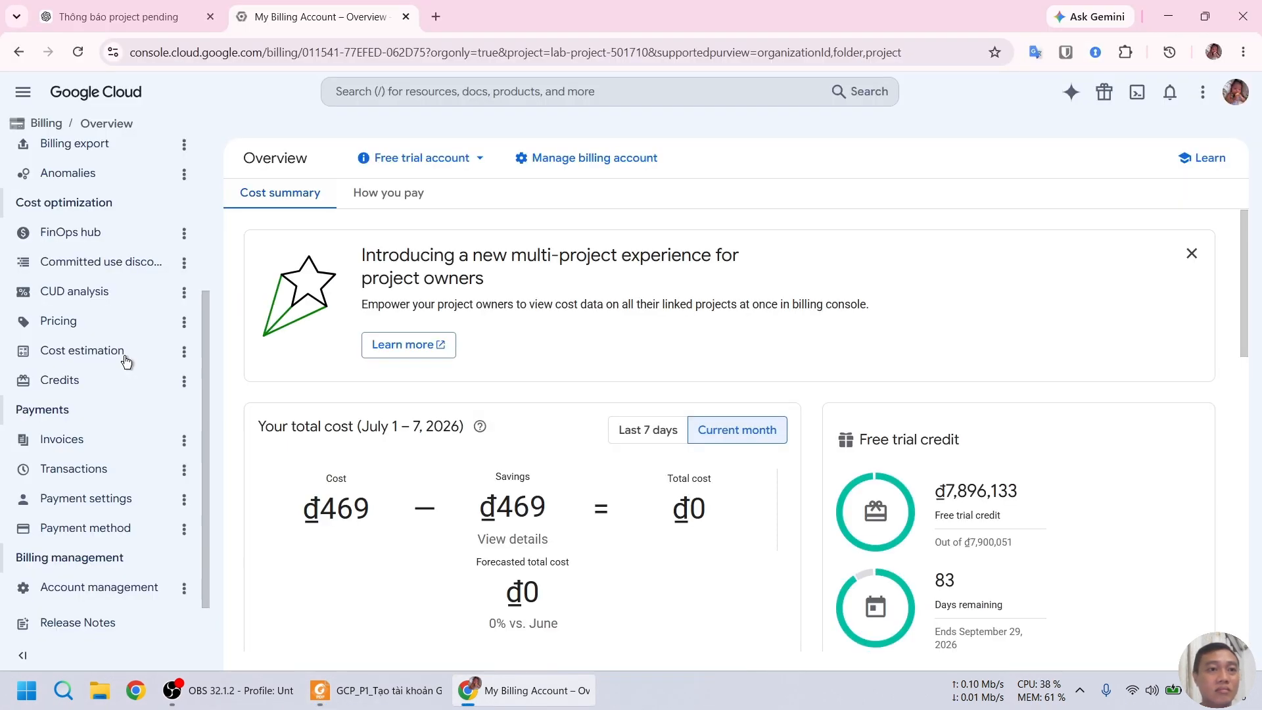
pyautogui.scroll(4, 126, 362)
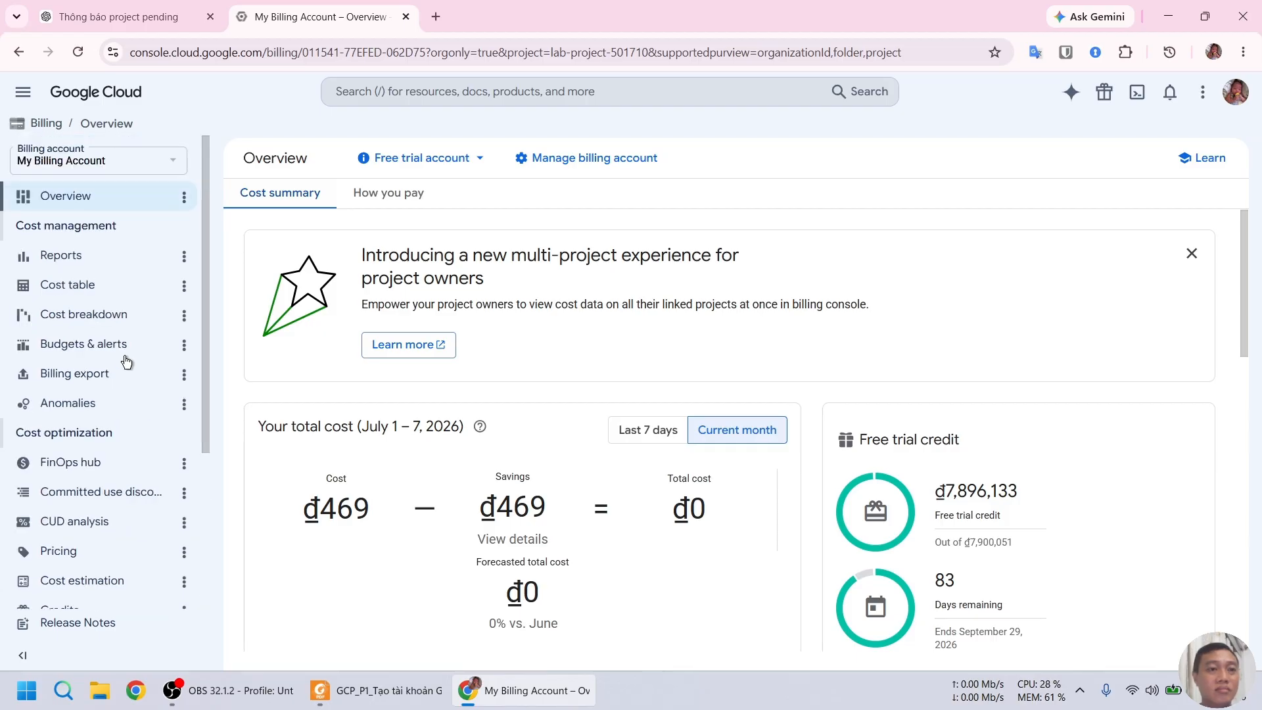
pyautogui.click(64, 348)
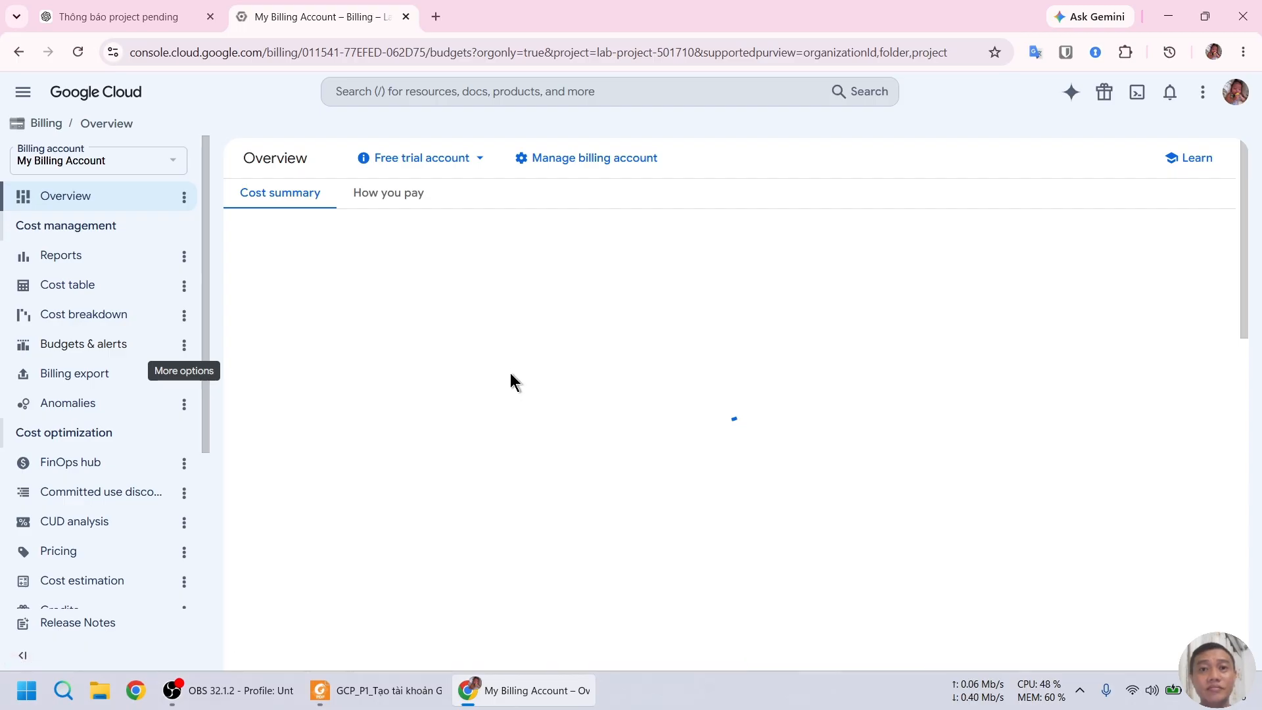
# Step: Check the budget name Budget-1USD in the PDF guide and return to the billing console
pyautogui.hotkey('alt', 'Tab')
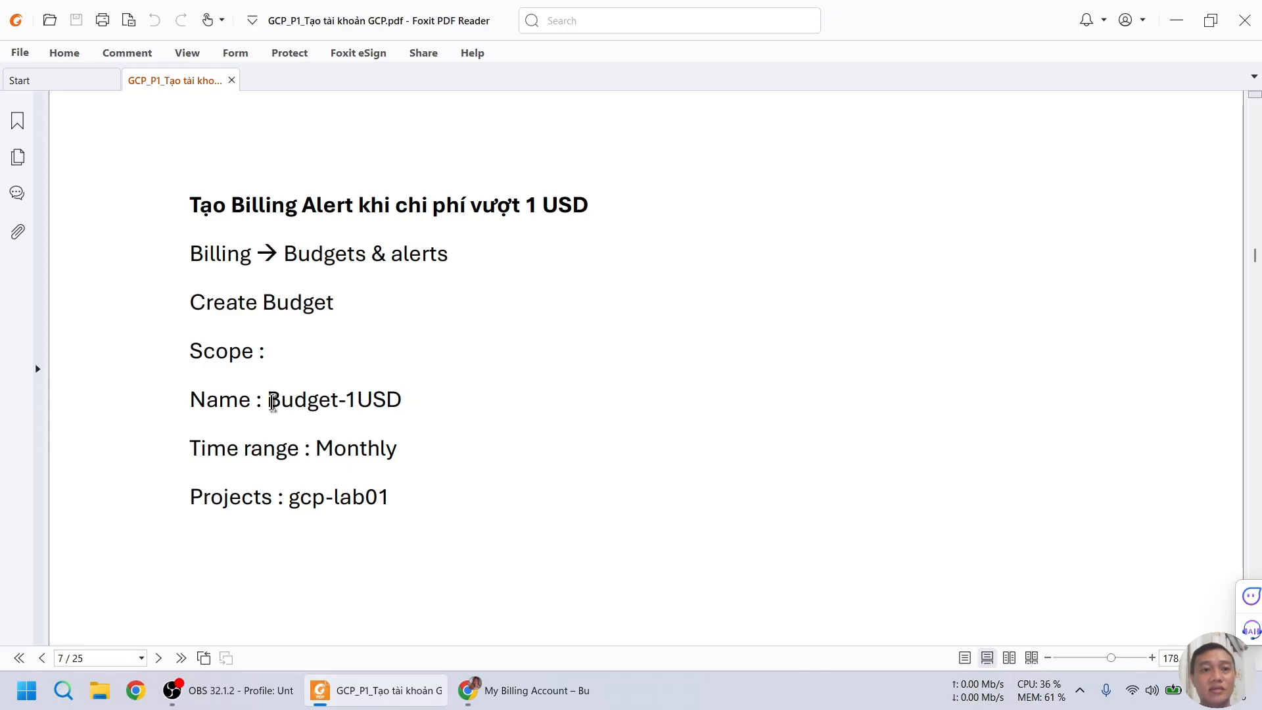
pyautogui.moveTo(273, 403); pyautogui.dragTo(413, 402)
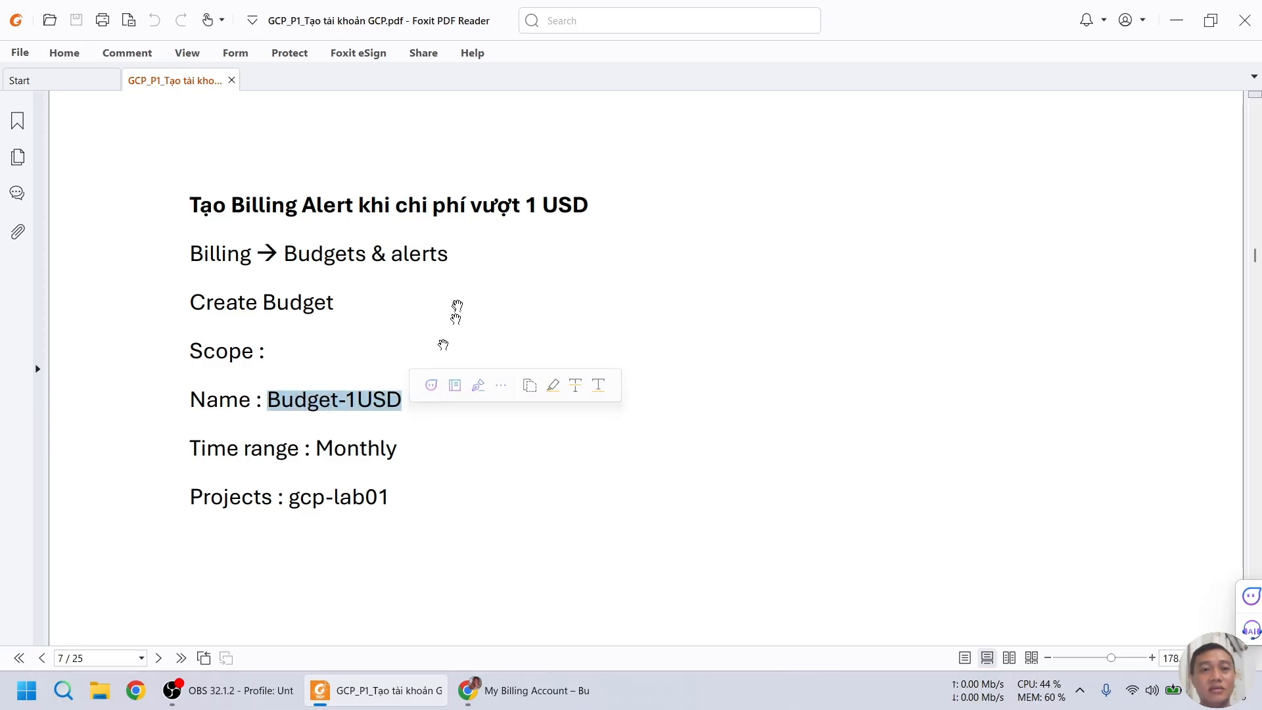
pyautogui.hotkey('alt', 'Tab')
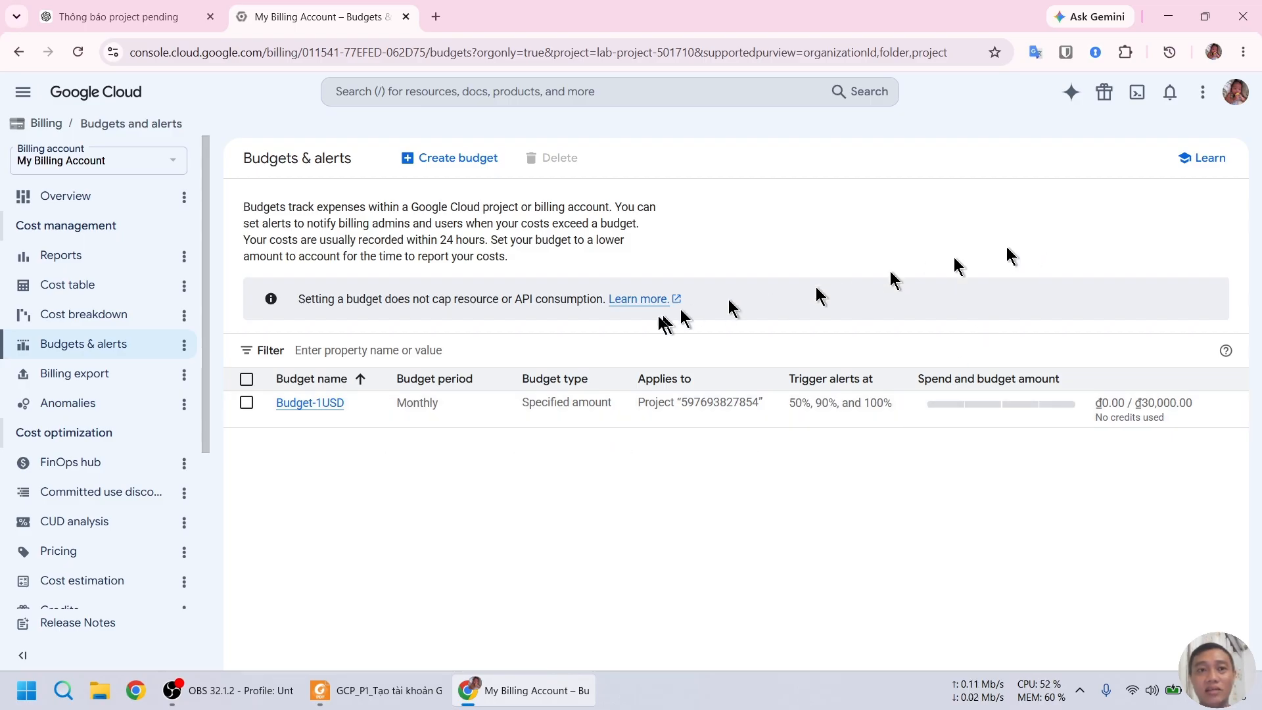
# Step: Start a new budget and name it Test
pyautogui.click(451, 161)
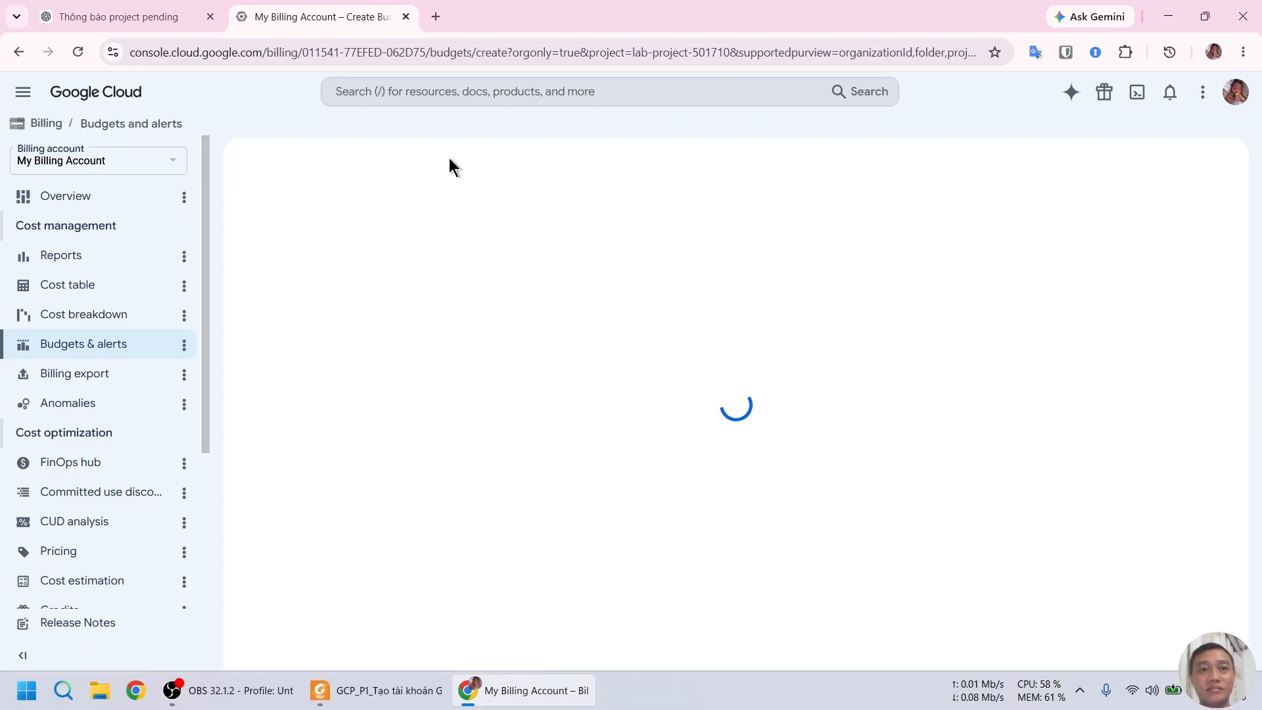
pyautogui.click(365, 250)
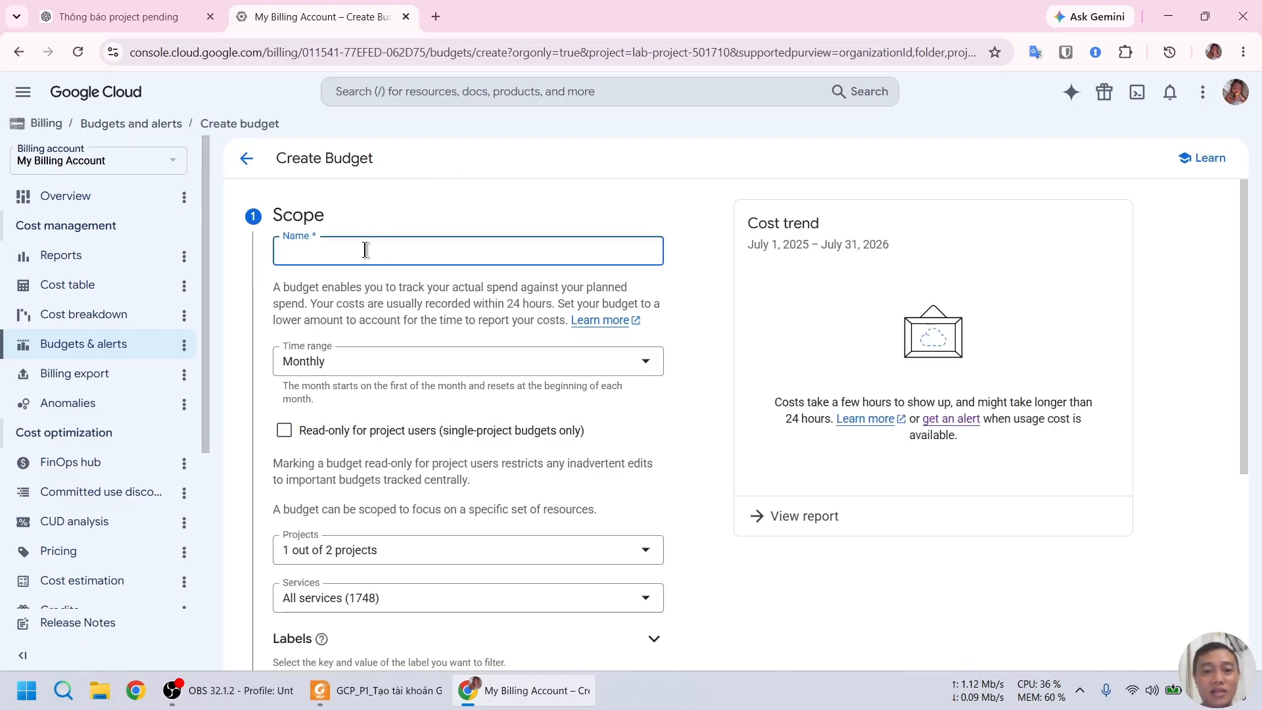
pyautogui.write('Test')
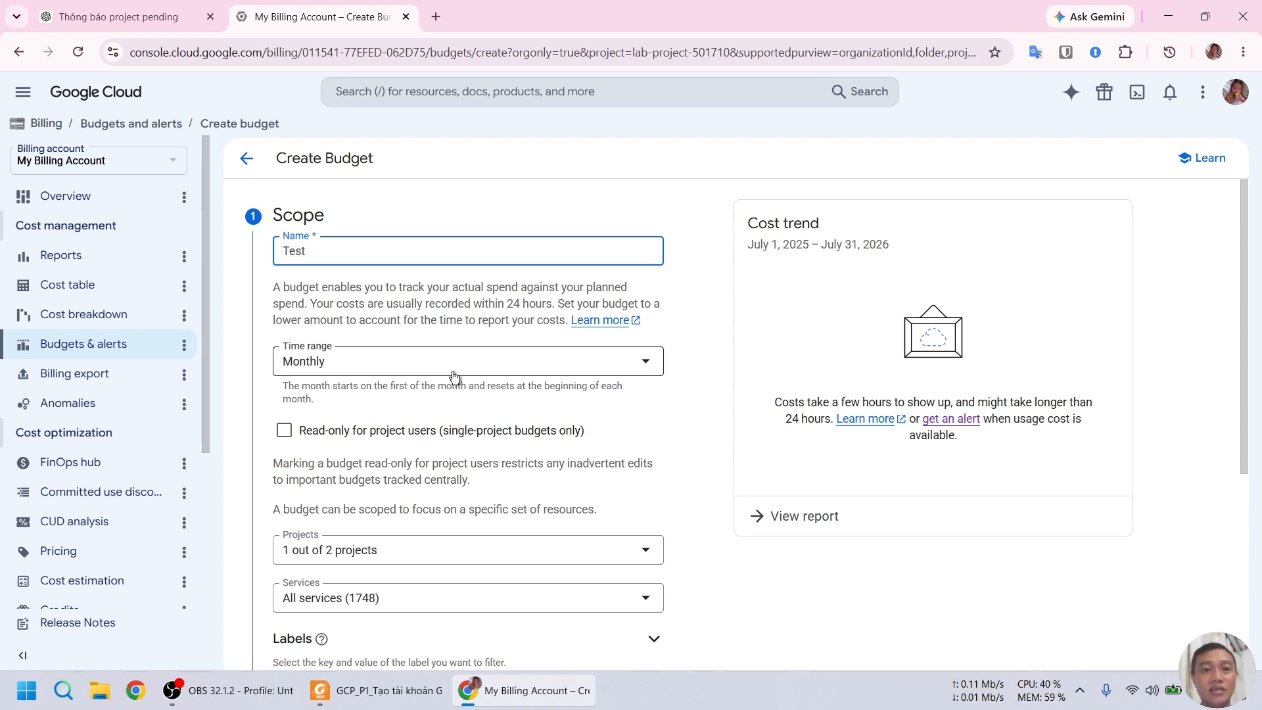
# Step: Consult the PDF guide's Projects setting and review which projects are selected in the new budget's scope
pyautogui.scroll(-4, 460, 372)
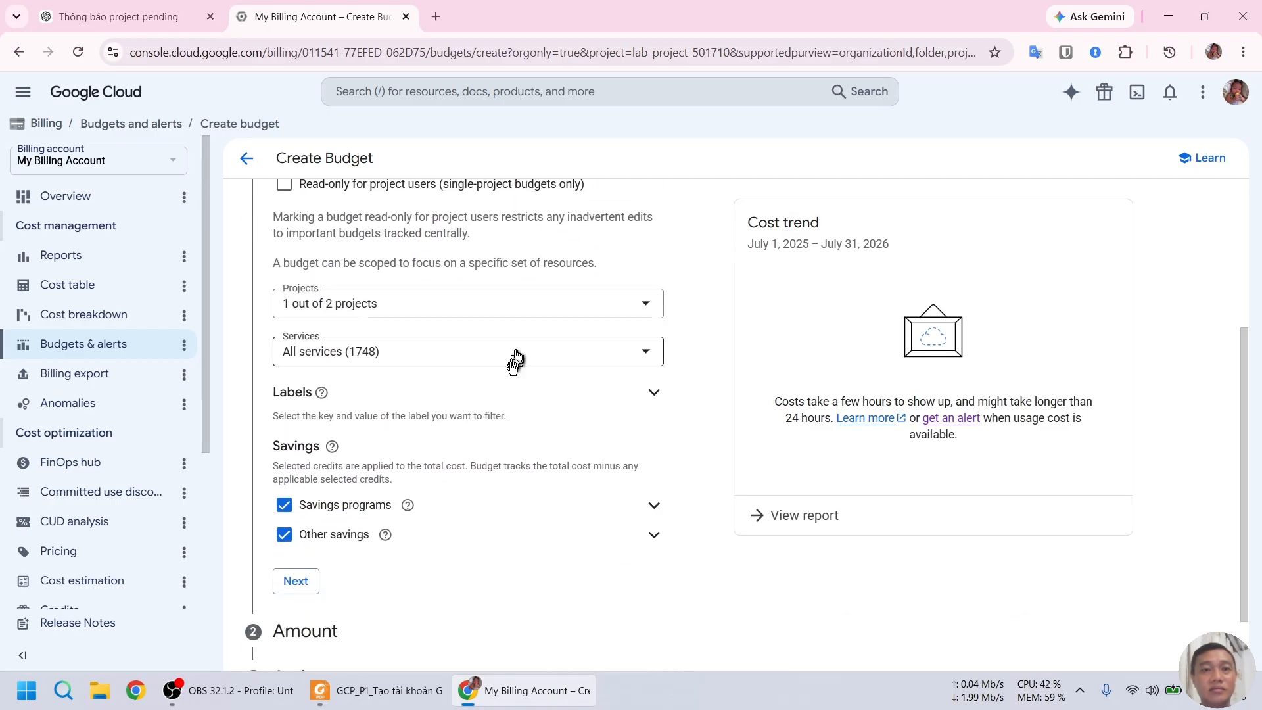
pyautogui.hotkey('alt', 'Tab')
pyautogui.scroll(-1, 465, 470)
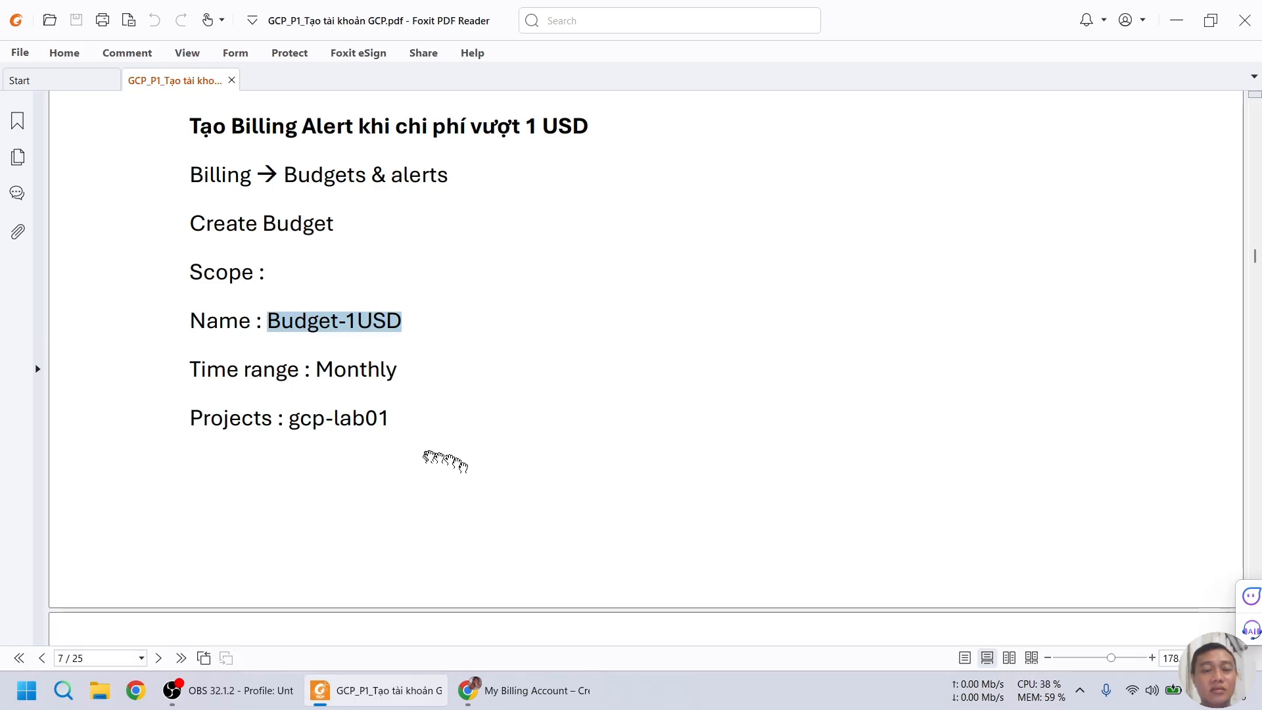
pyautogui.hotkey('alt', 'Tab')
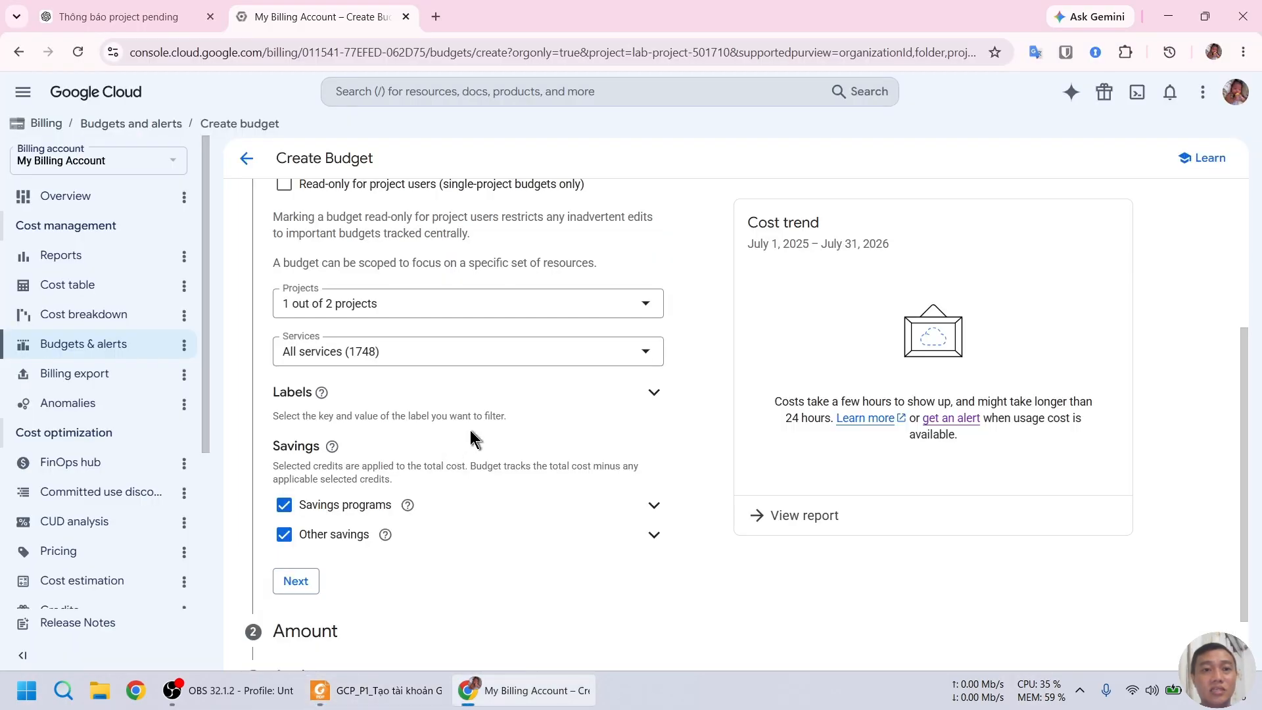
pyautogui.click(539, 314)
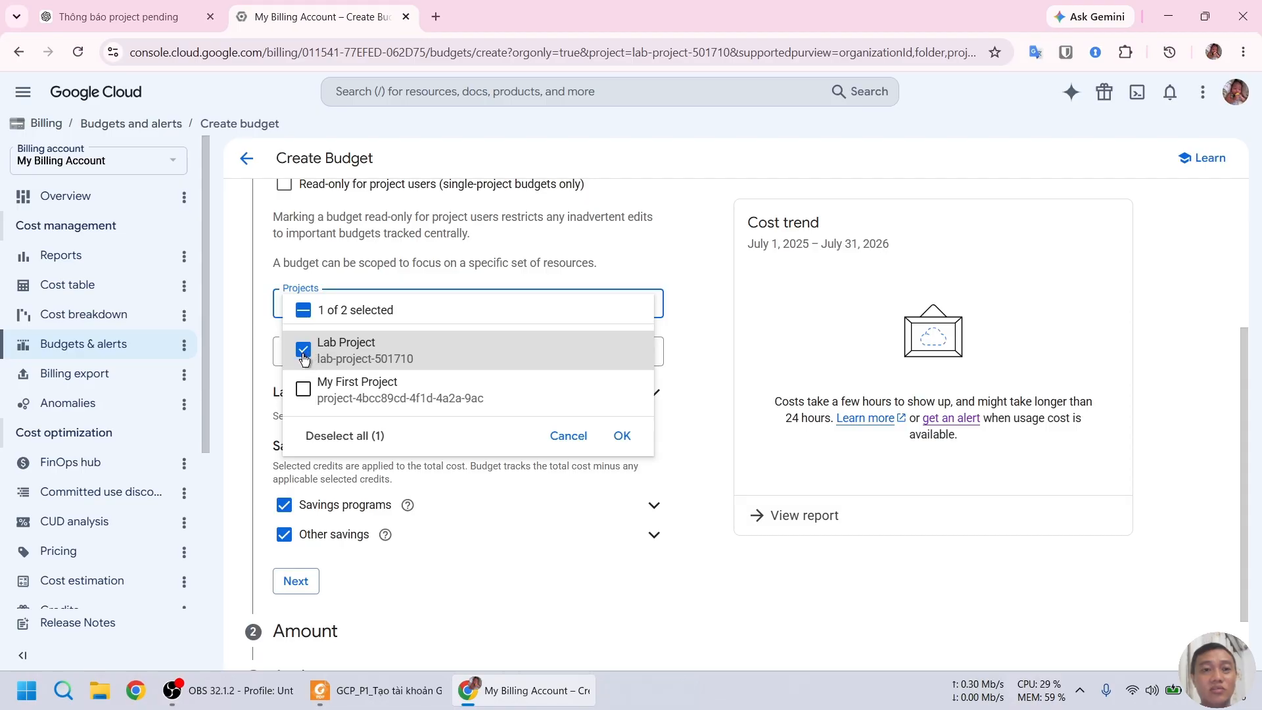
pyautogui.click(697, 352)
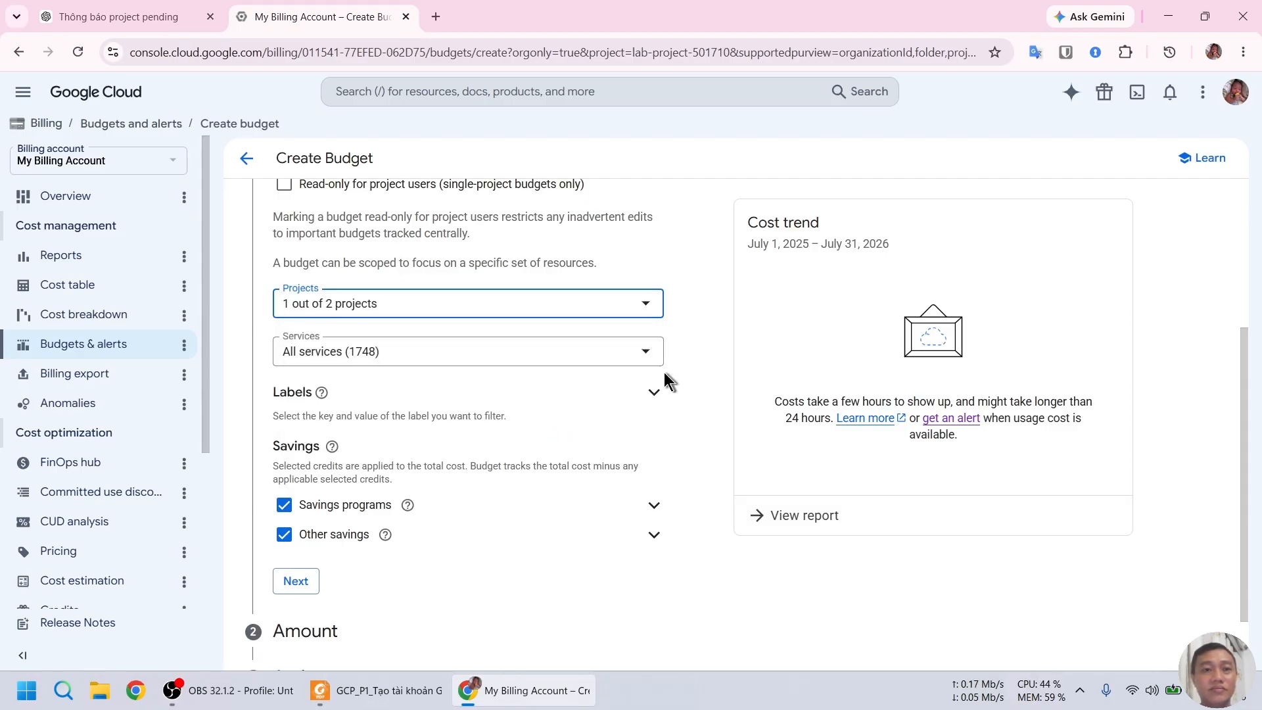
# Step: Include all services in the Test budget's scope and continue to the amount settings
pyautogui.click(603, 358)
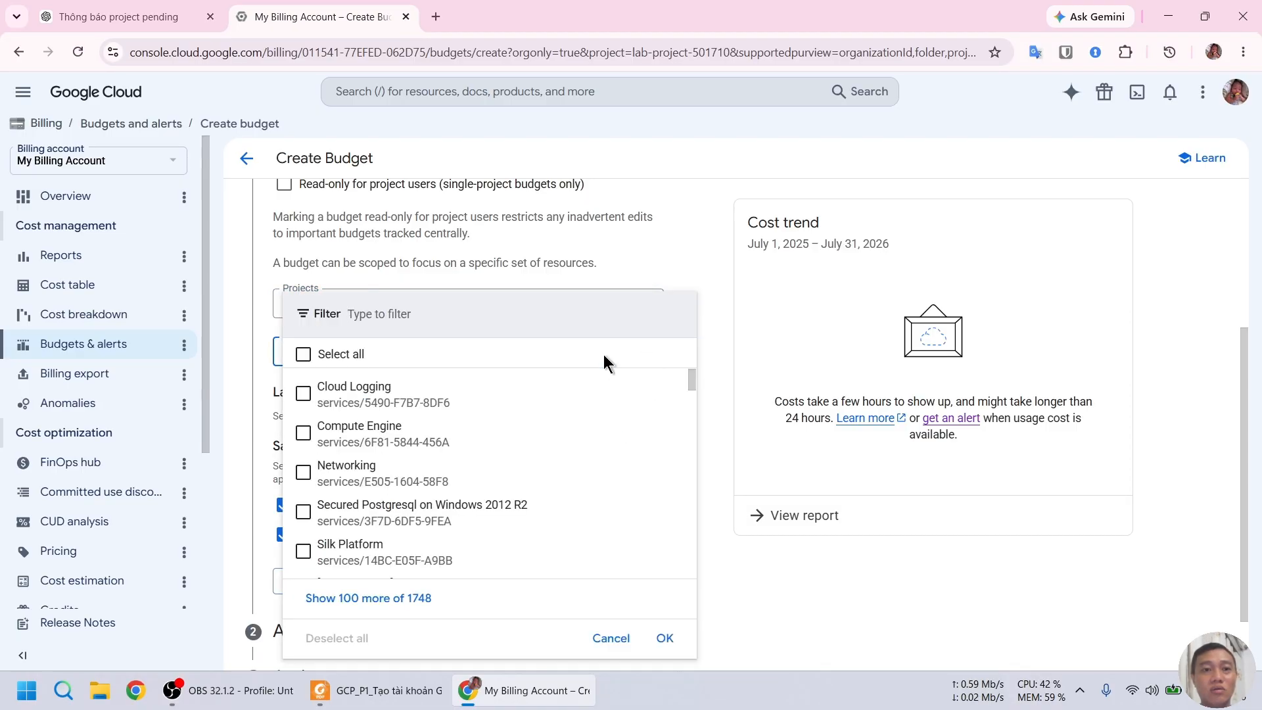
pyautogui.click(731, 337)
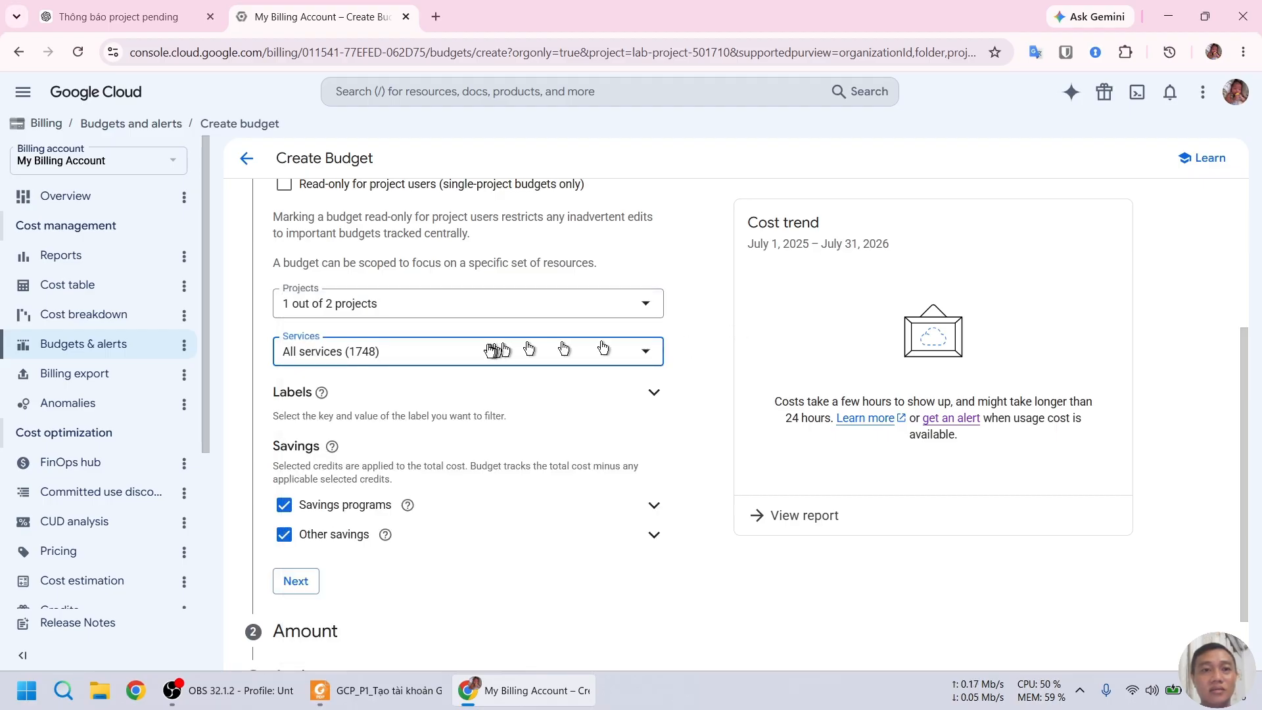
pyautogui.click(461, 362)
pyautogui.click(304, 355)
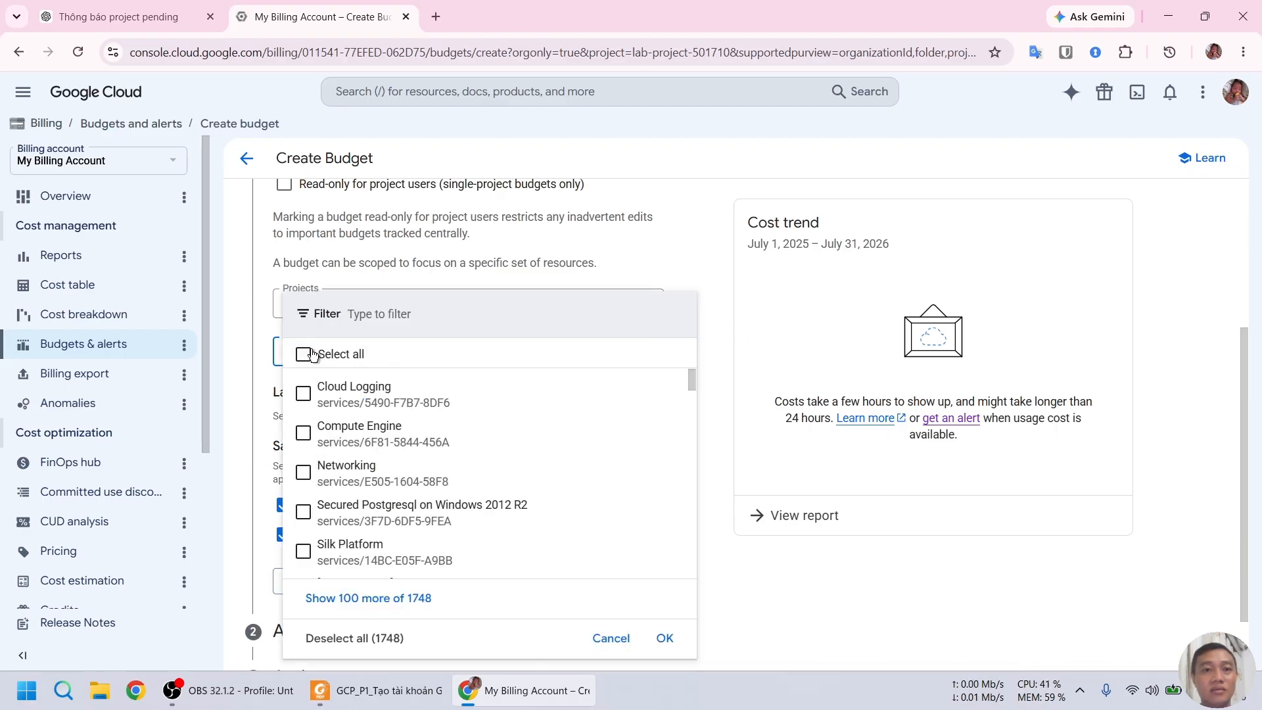
pyautogui.click(663, 638)
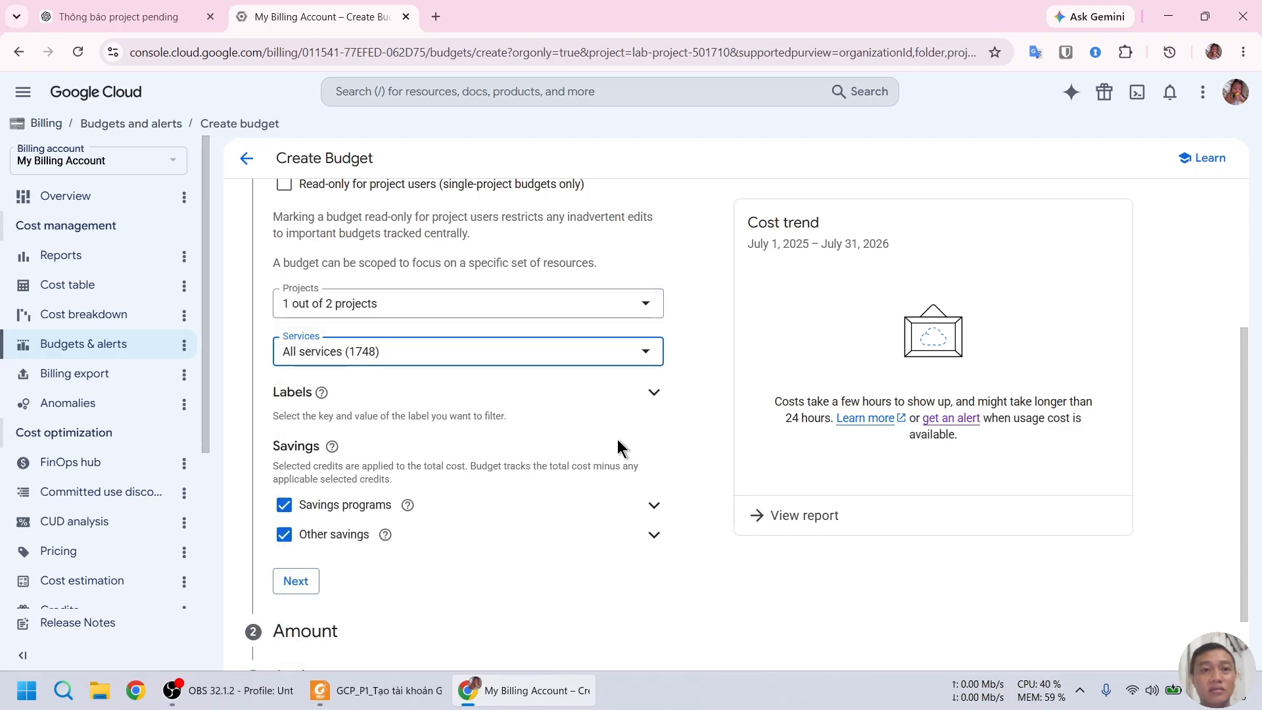
pyautogui.scroll(-1, 618, 440)
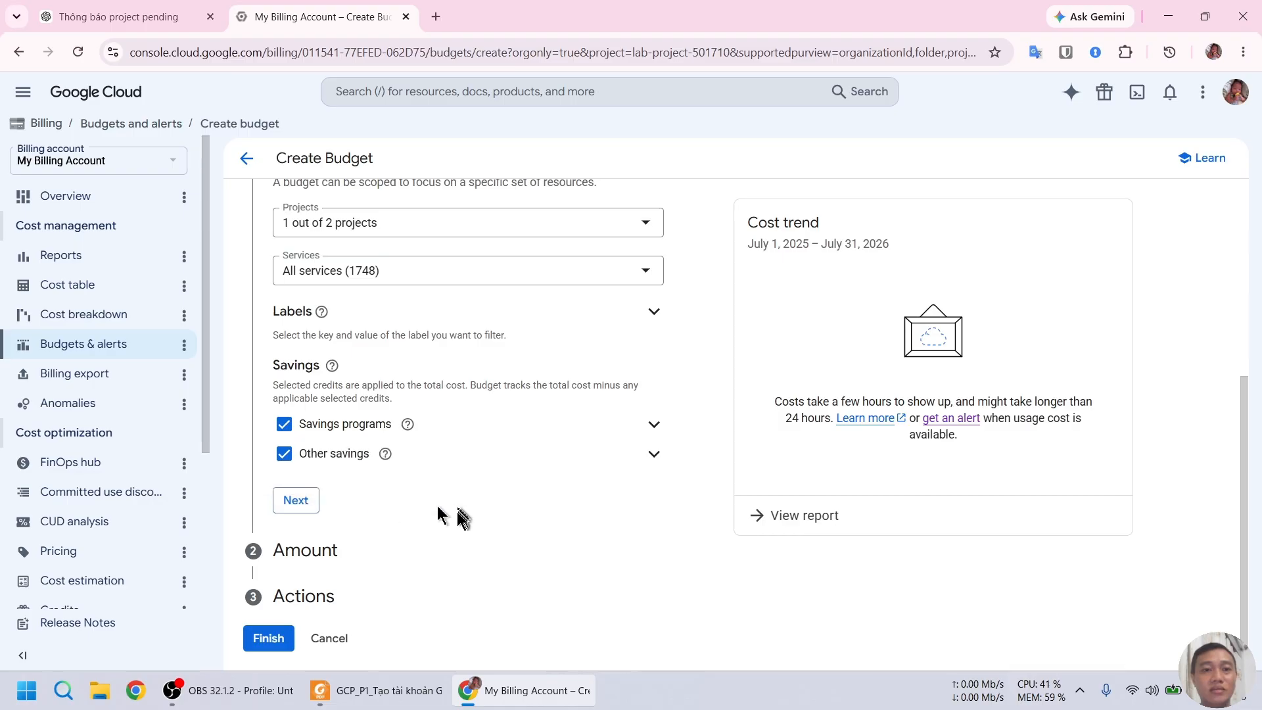
pyautogui.click(296, 501)
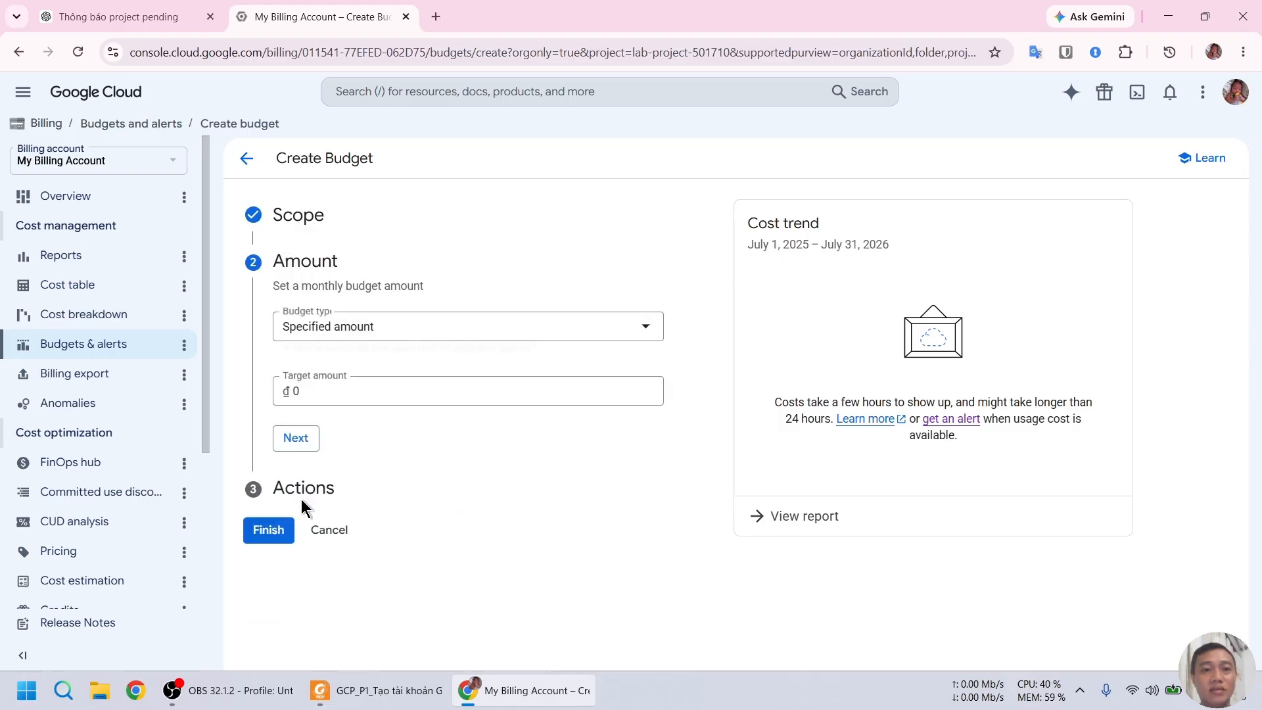
# Step: Set the budget type to Specified amount with a target of ₫30000 and continue to the alert actions
pyautogui.click(587, 329)
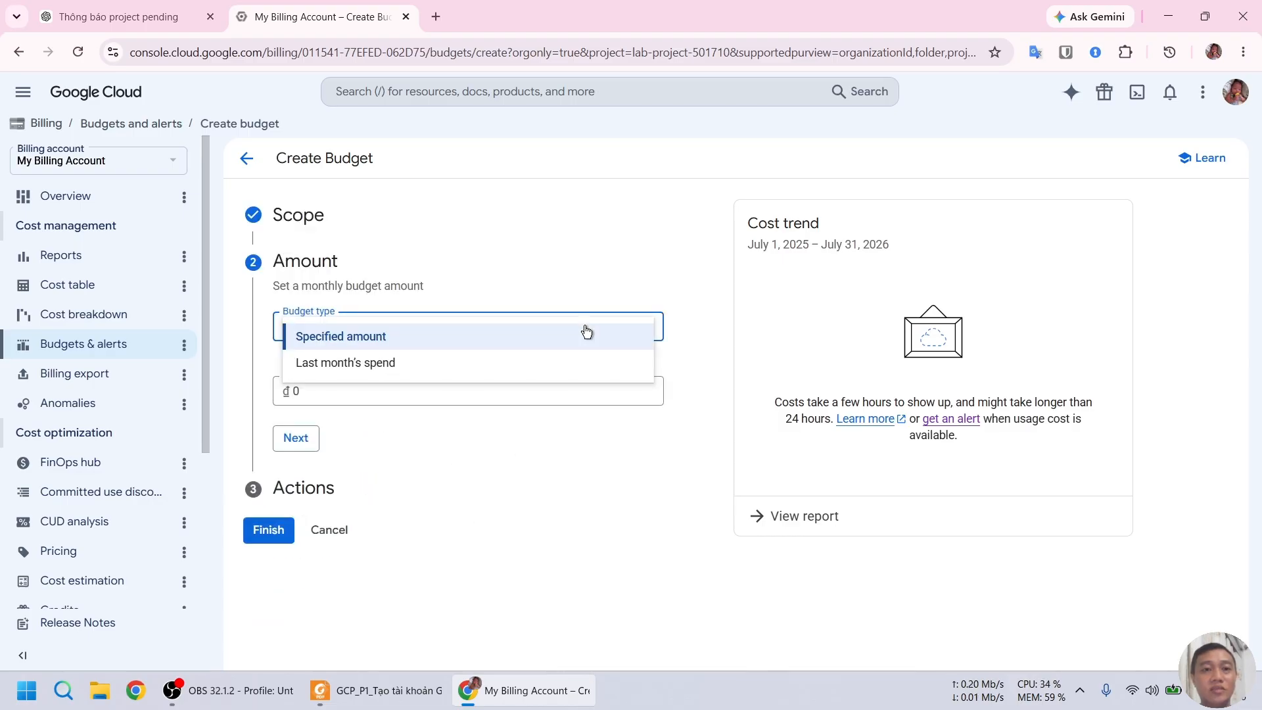
pyautogui.click(572, 336)
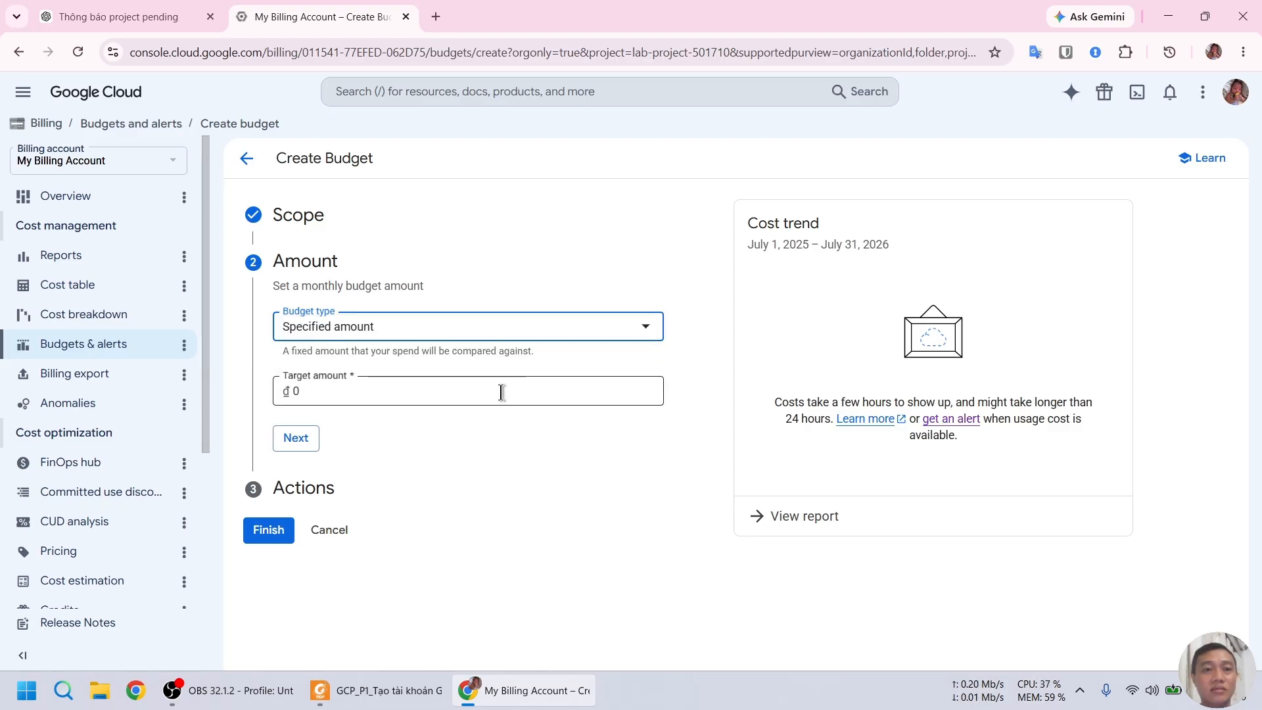
pyautogui.click(320, 394)
pyautogui.write('30000')
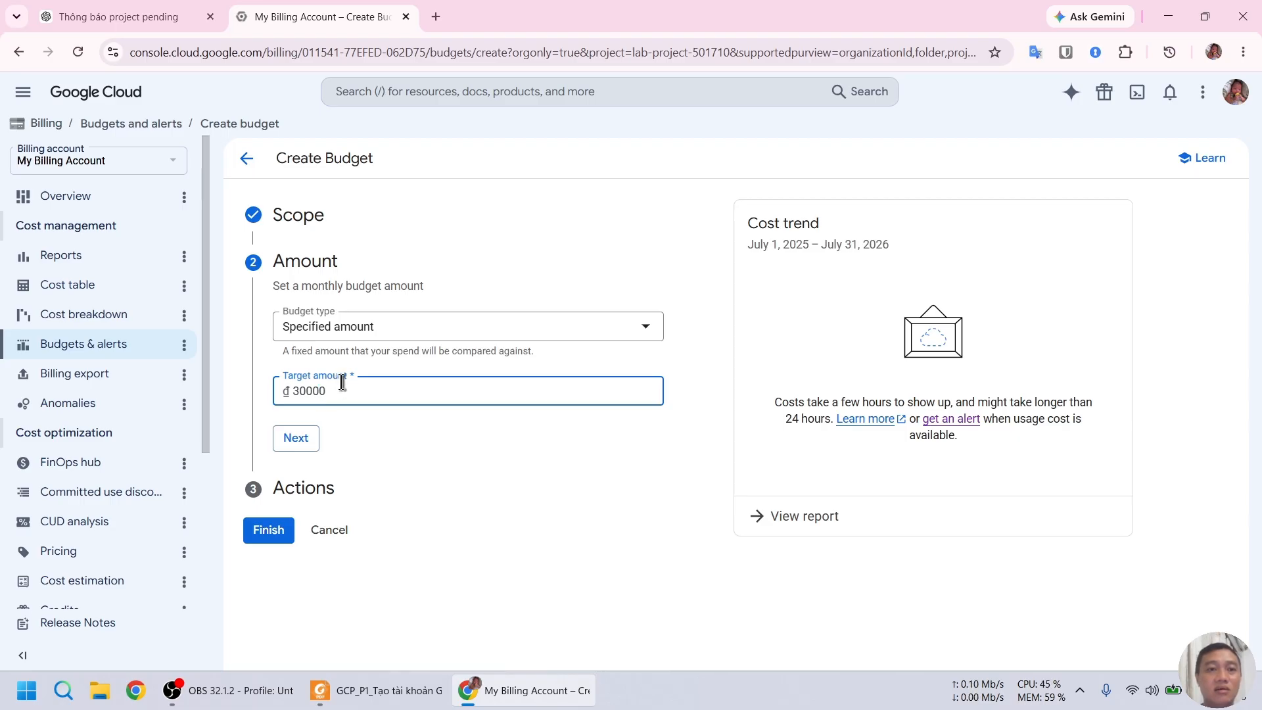
pyautogui.click(292, 439)
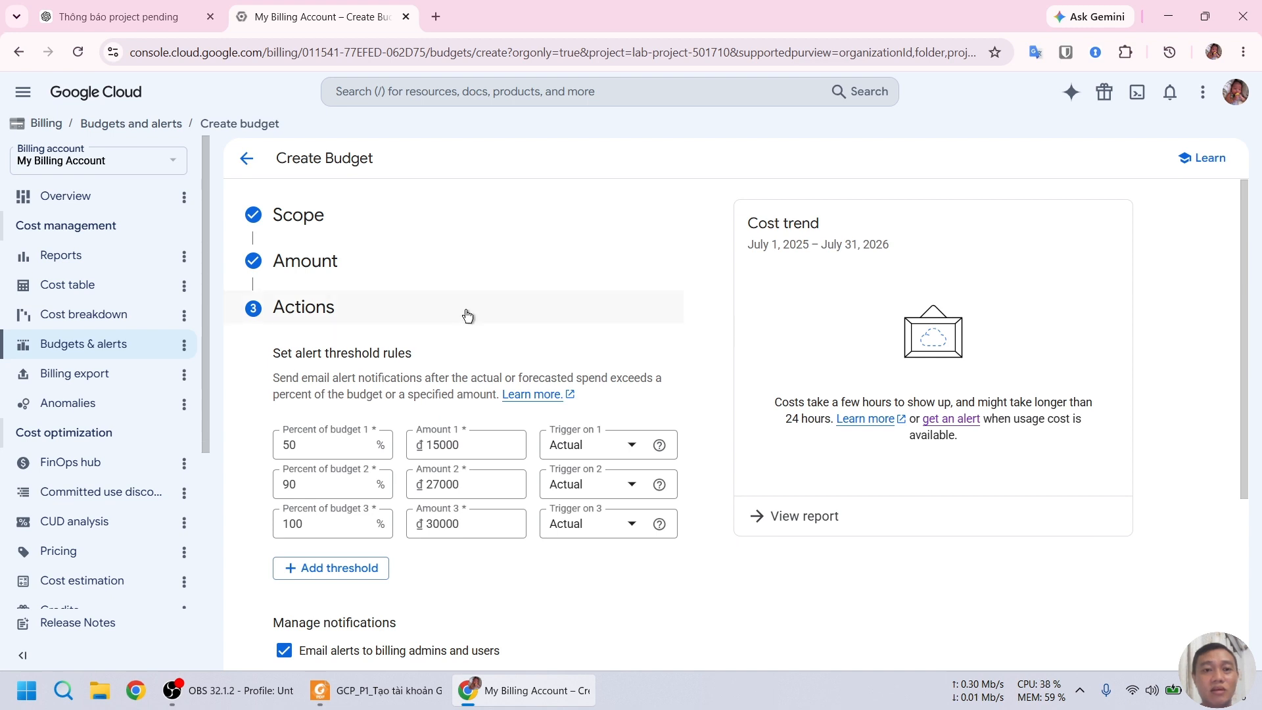
# Step: Switch the 50% threshold's trigger to Forecasted and back to Actual
pyautogui.scroll(-2, 466, 316)
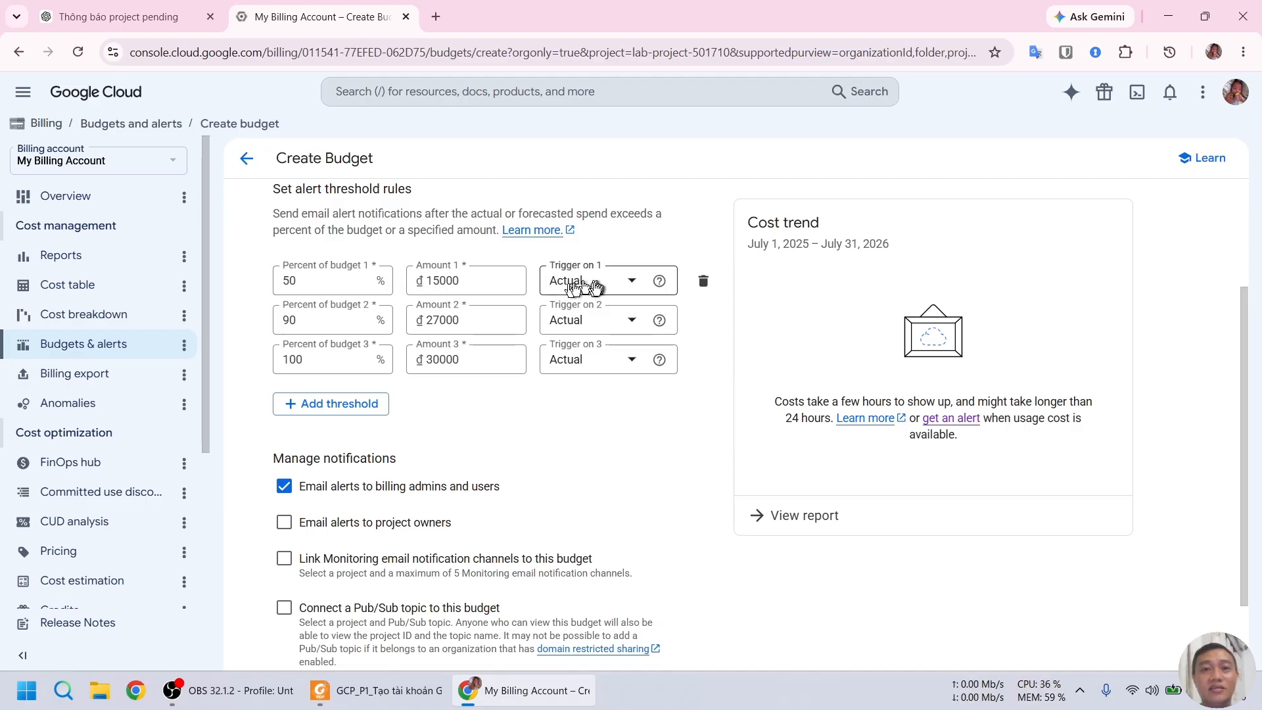
pyautogui.click(617, 286)
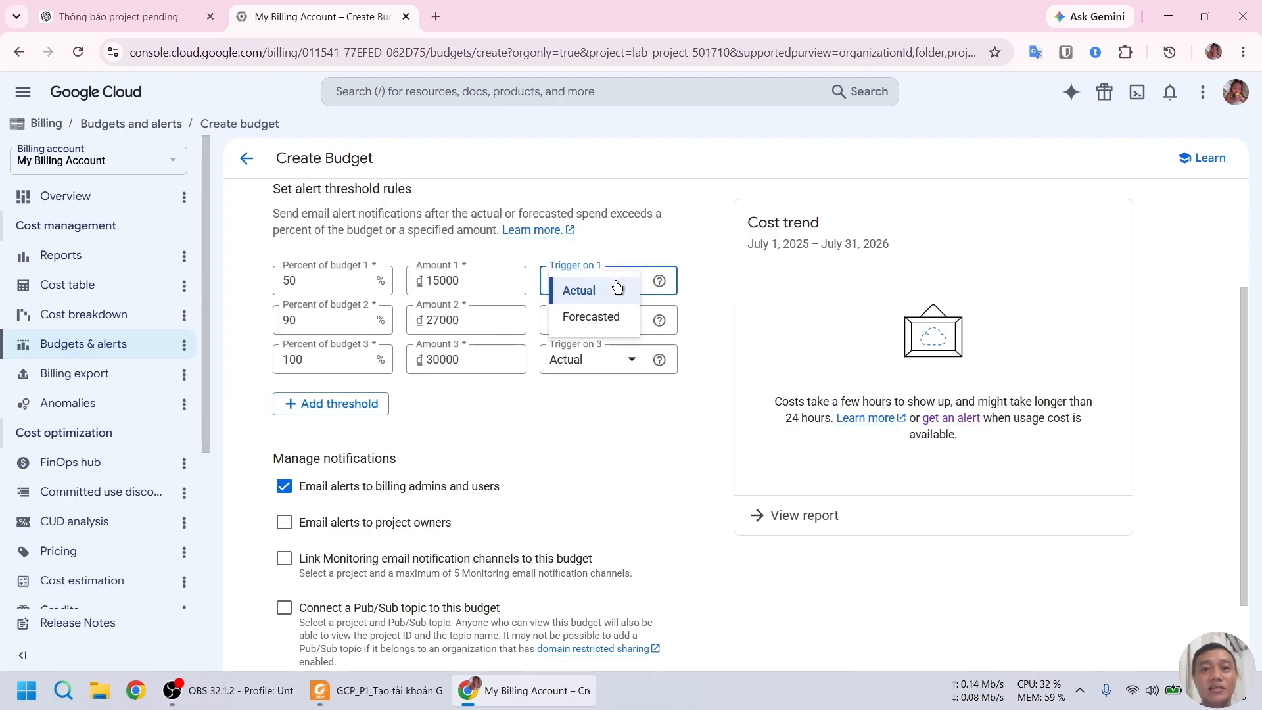
pyautogui.click(598, 321)
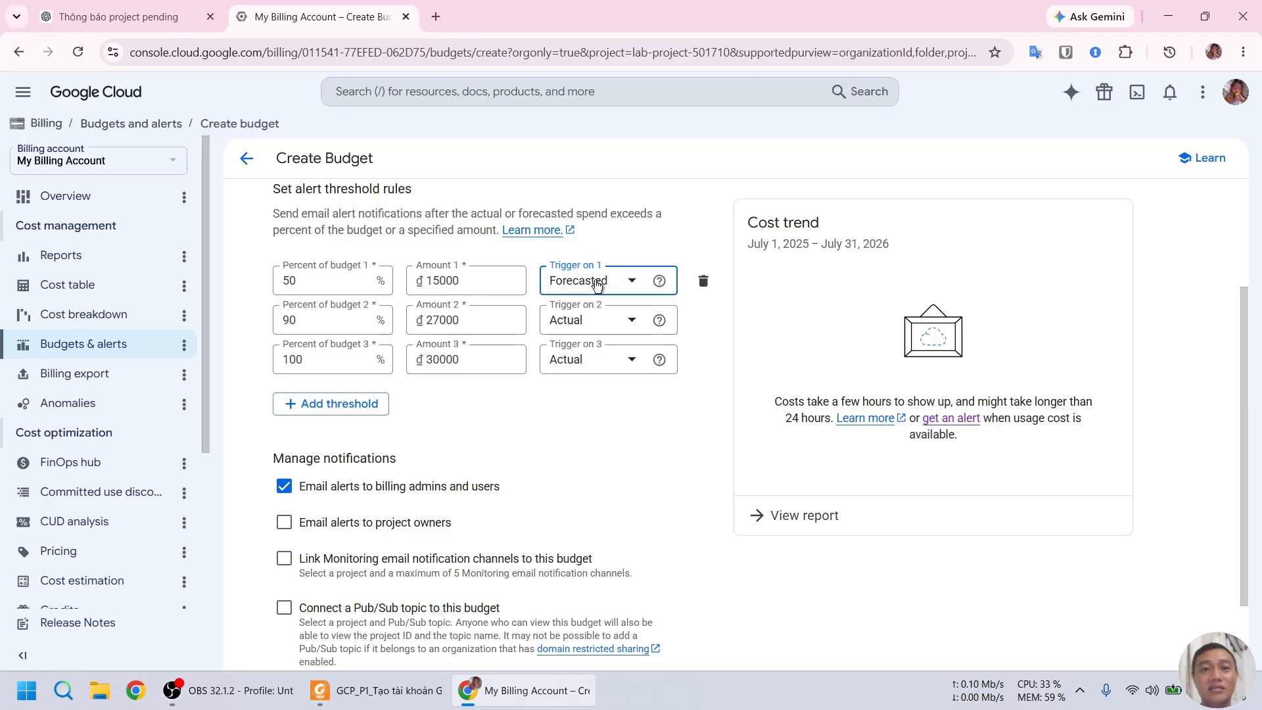
pyautogui.click(604, 287)
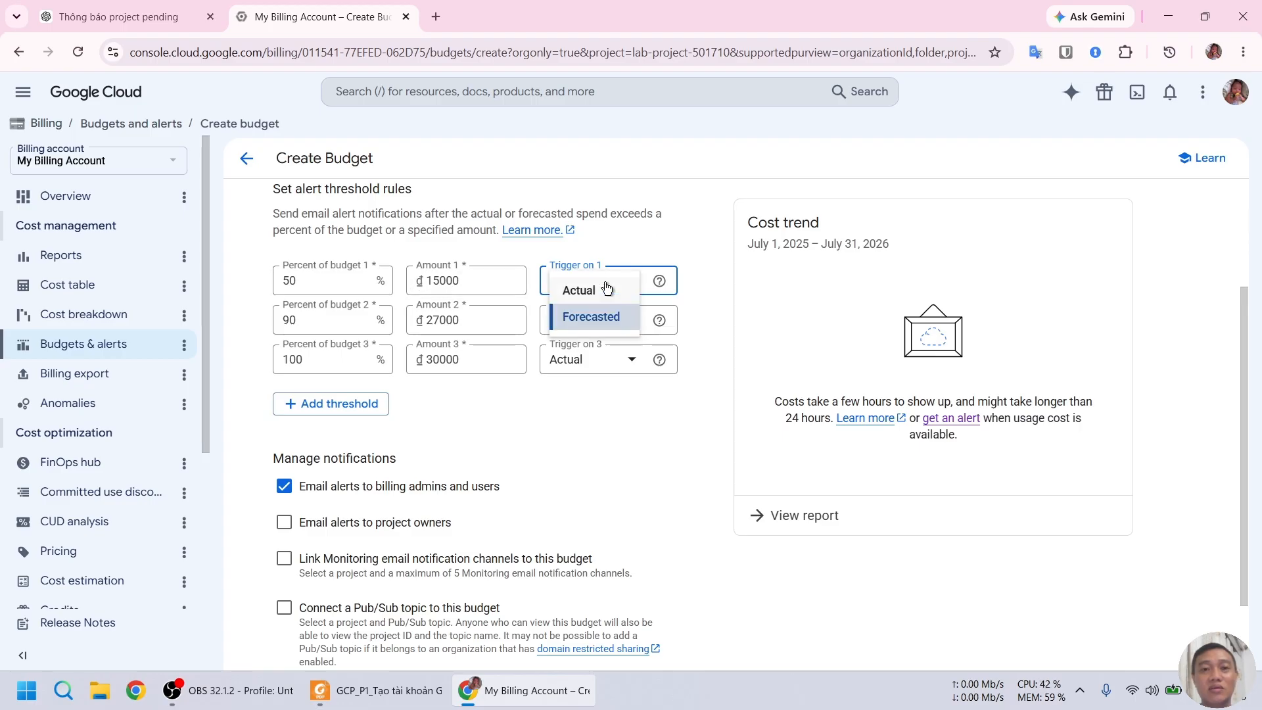
pyautogui.click(591, 293)
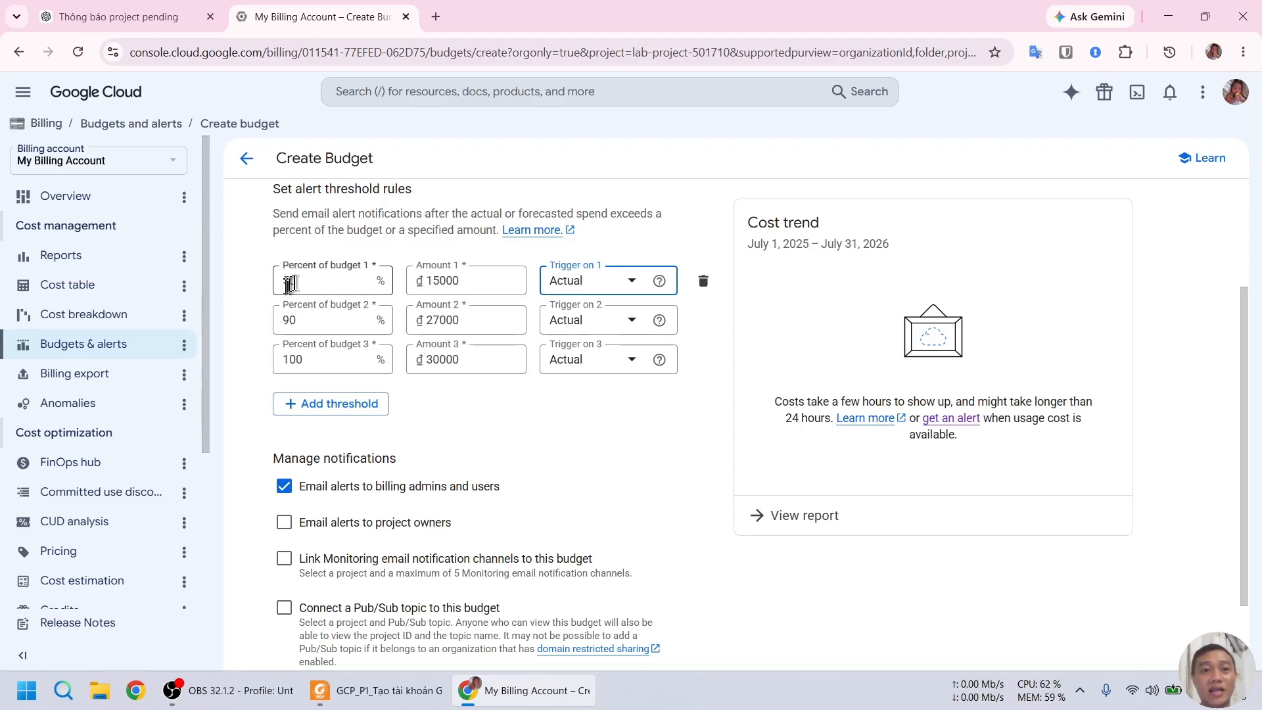
# Step: Remove the 50% and 90% alert thresholds, leaving only the 100% one, and finish creating the budget
pyautogui.click(704, 284)
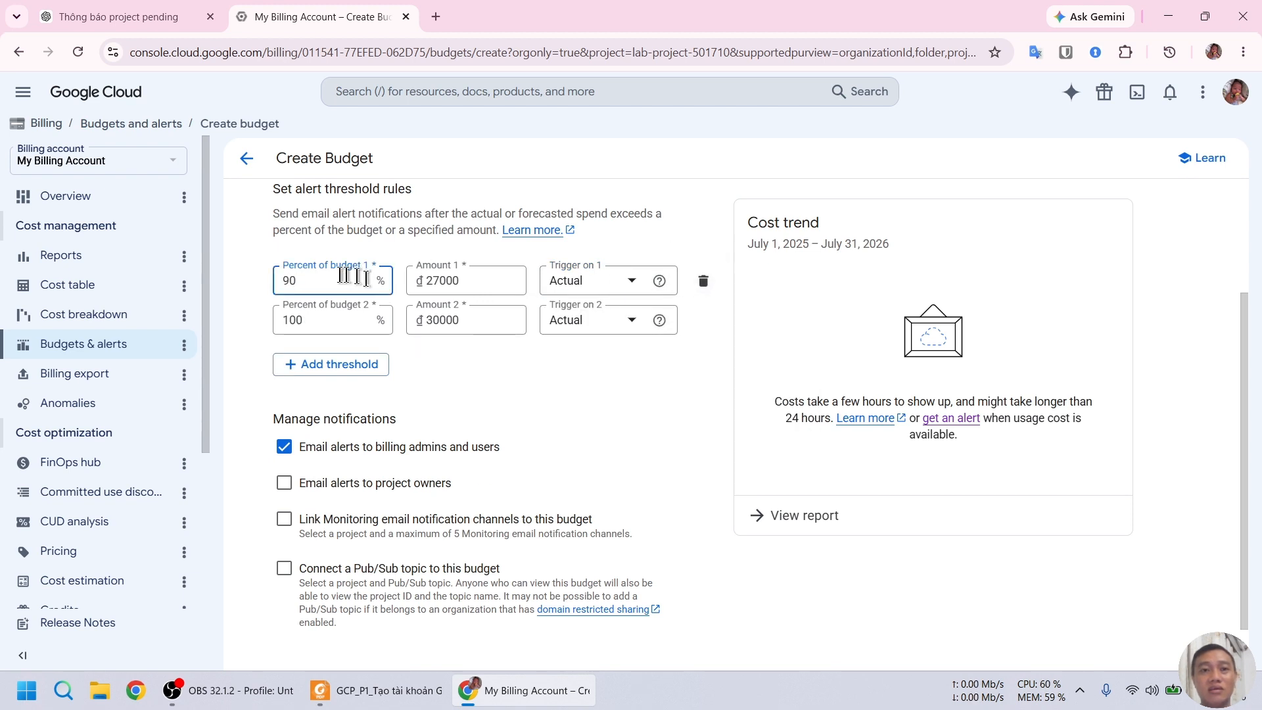
pyautogui.click(704, 282)
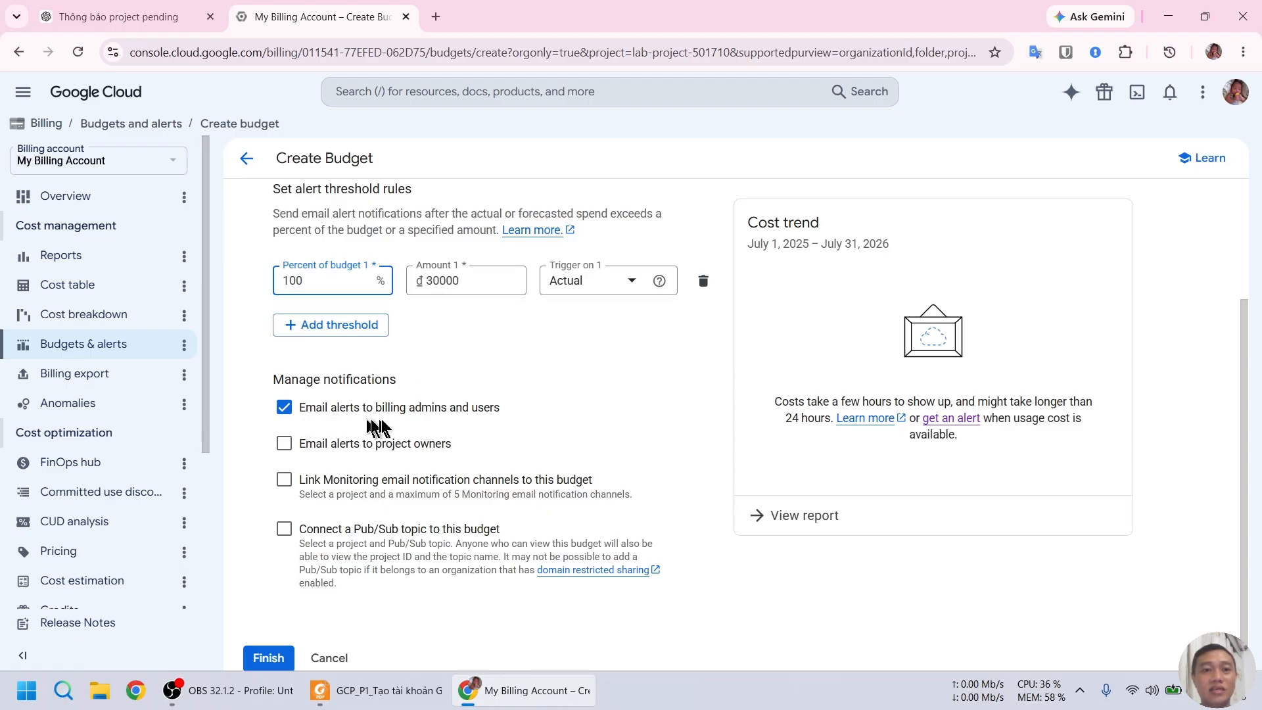
pyautogui.scroll(-1, 515, 417)
pyautogui.scroll(-1, 515, 417)
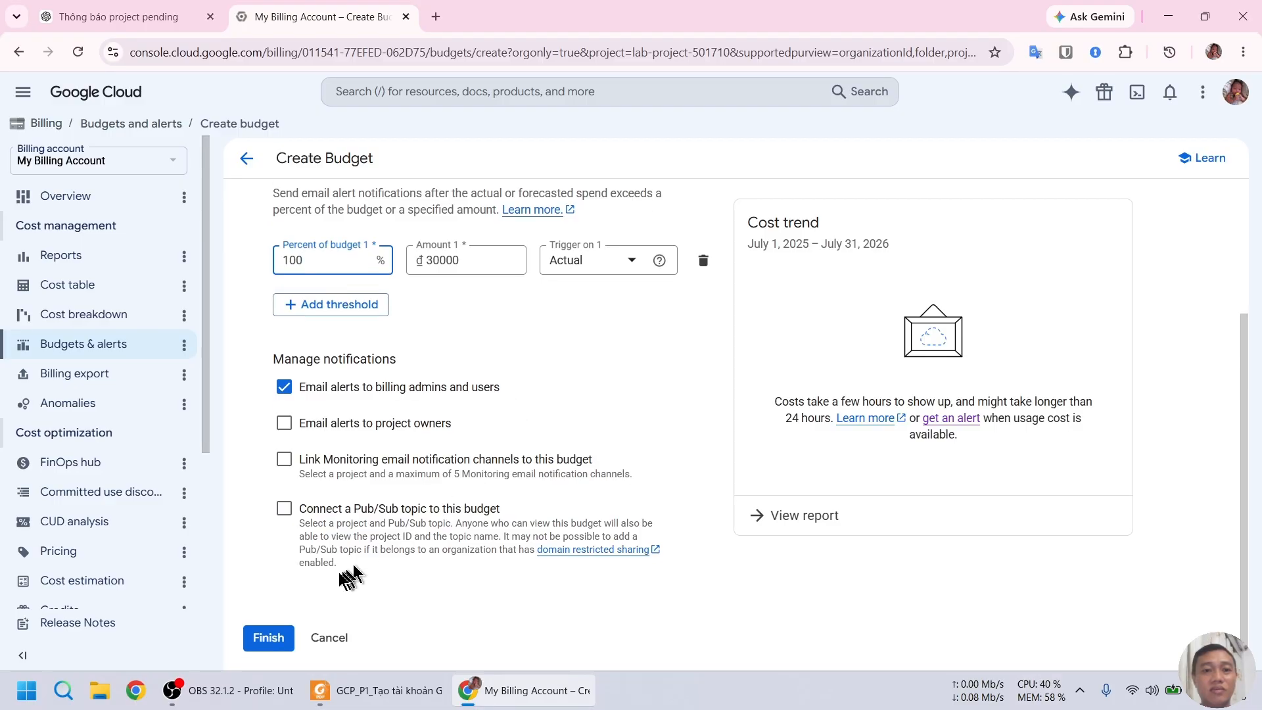
pyautogui.click(292, 641)
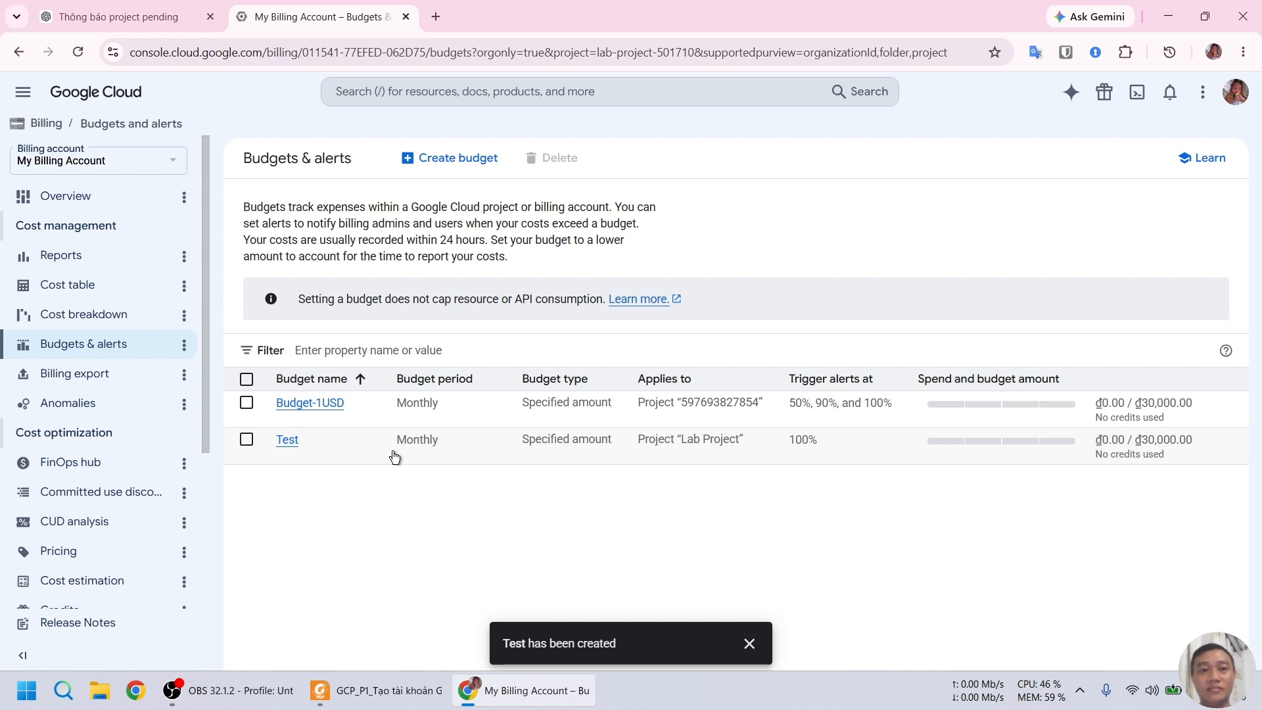
# Step: Switch to the PDF guide in Foxit PDF Reader and review its budget amount, threshold, trigger and project cleanup notes
pyautogui.hotkey('alt', 'Tab')
pyautogui.scroll(-10, 511, 409)
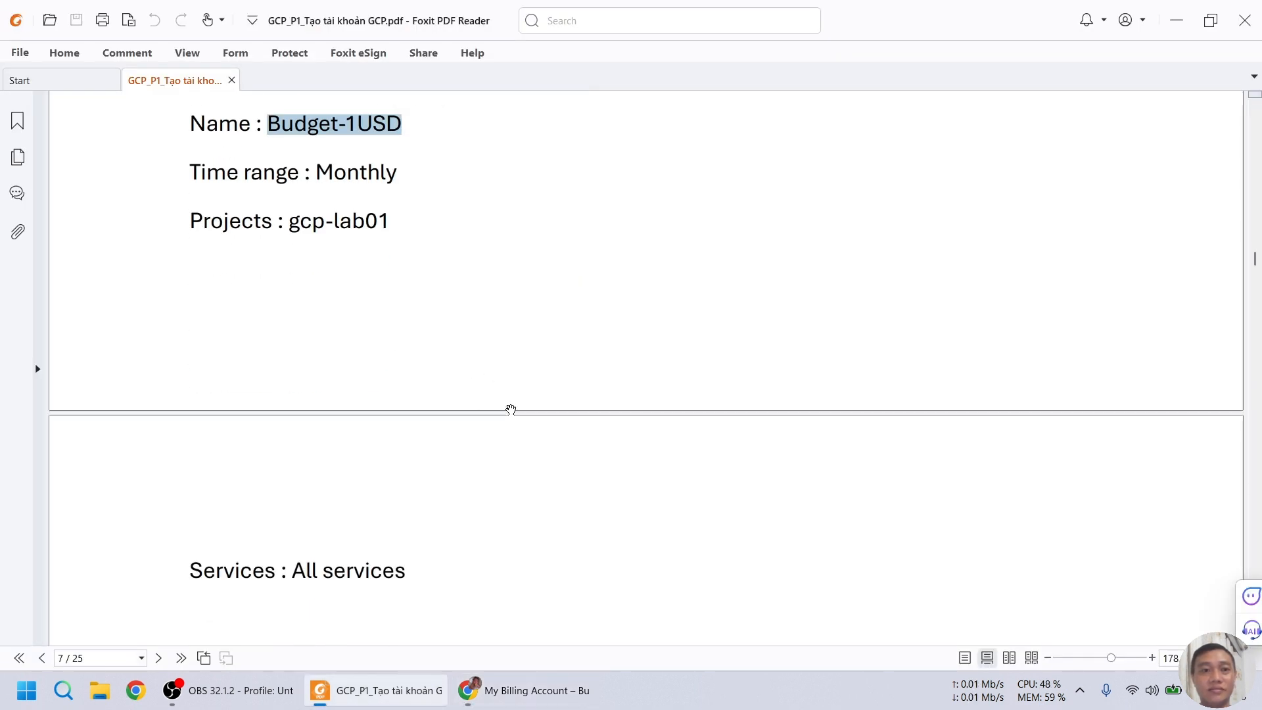
pyautogui.scroll(-5, 513, 407)
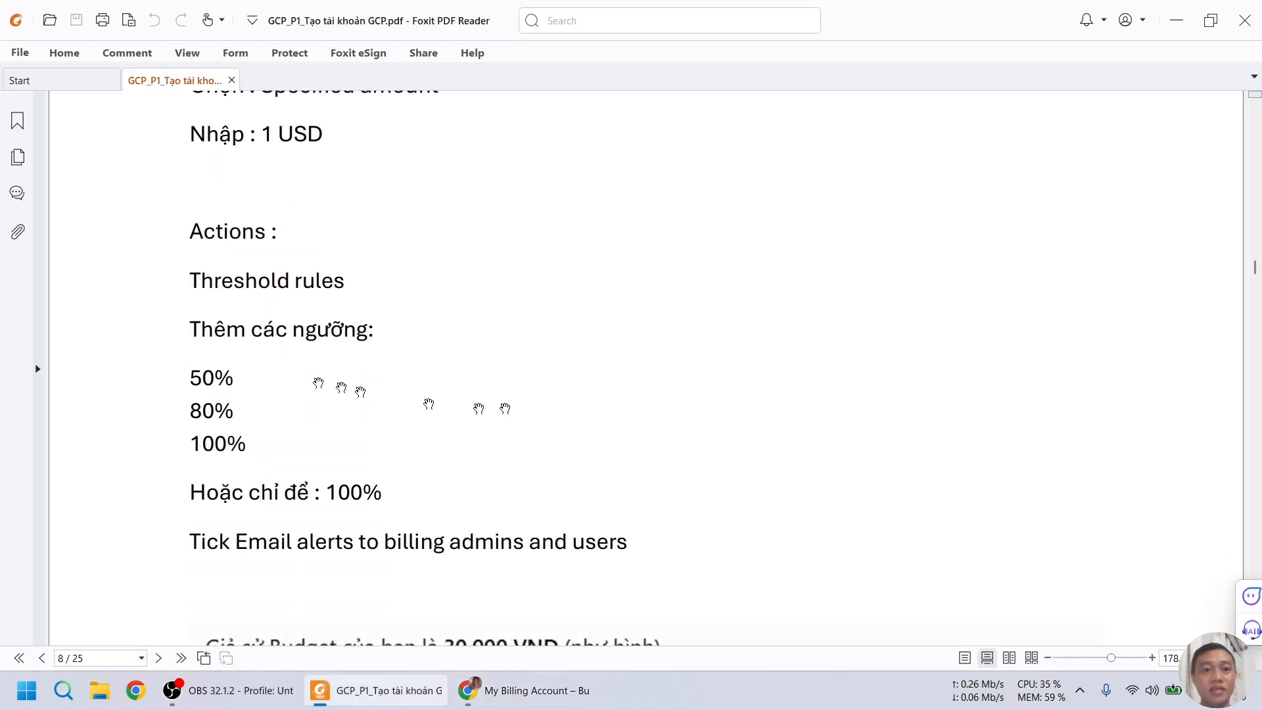
pyautogui.scroll(-4, 321, 450)
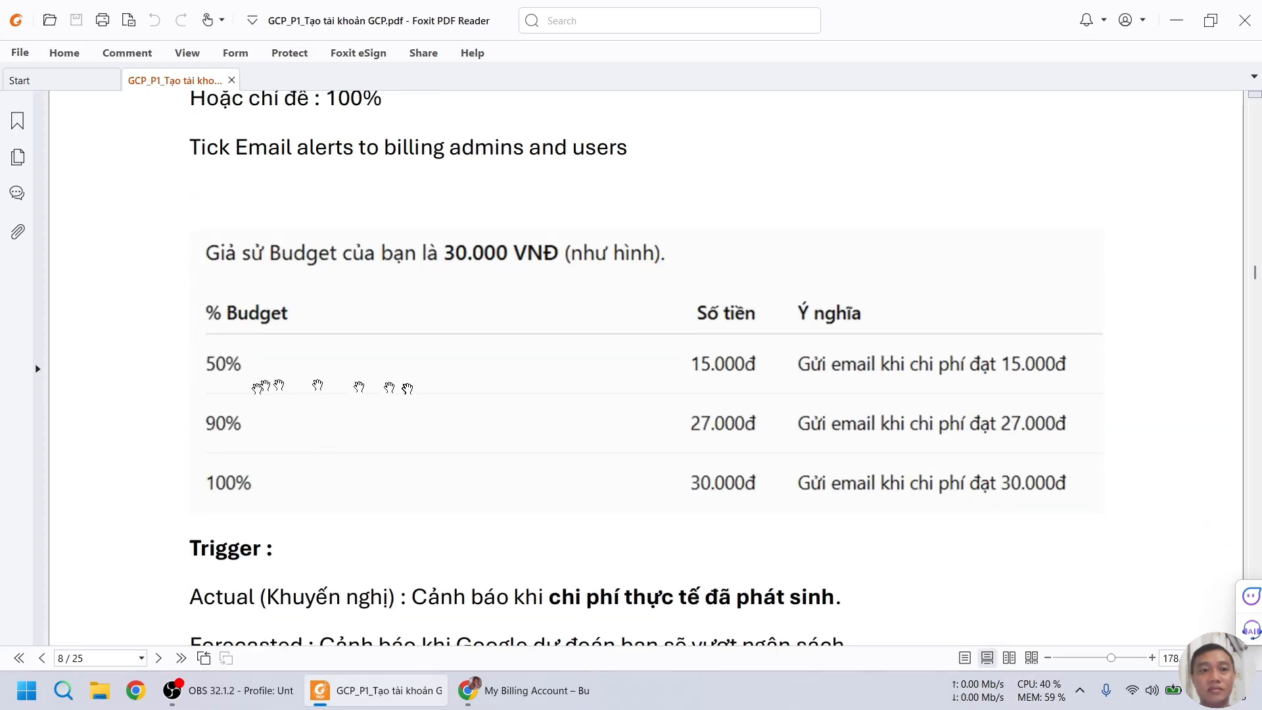
pyautogui.scroll(-2, 402, 393)
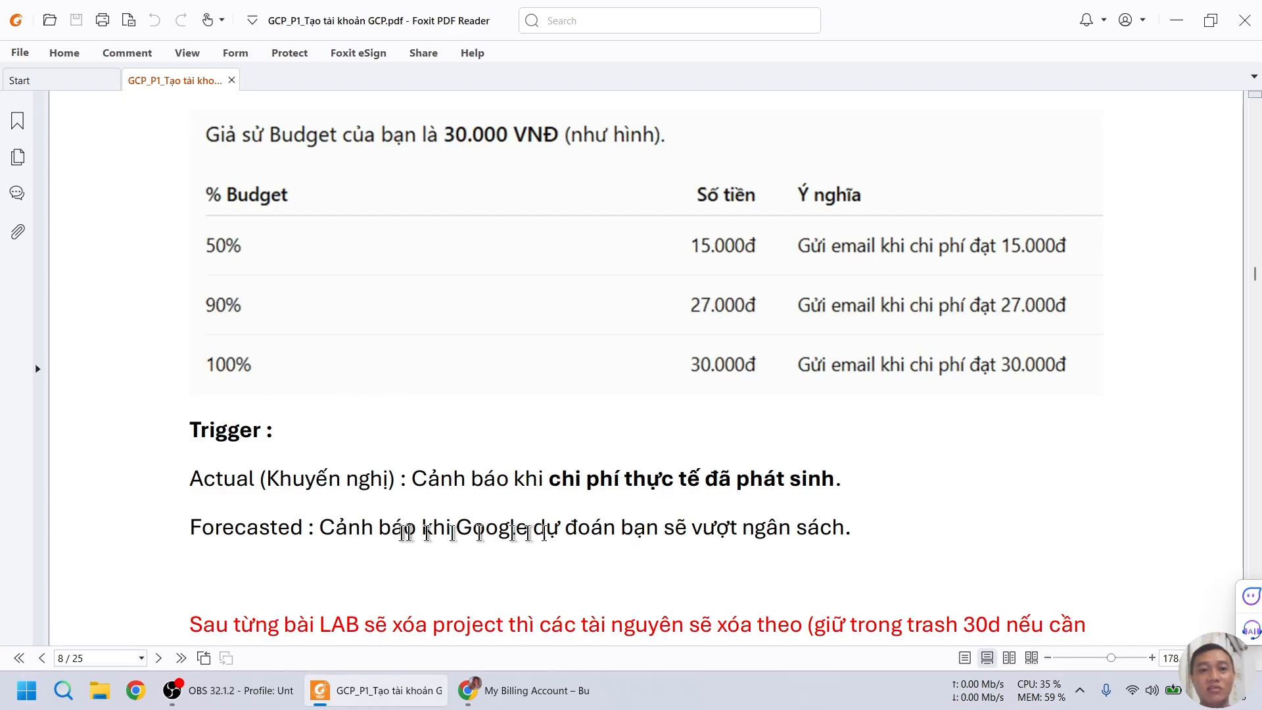
pyautogui.scroll(-3, 582, 524)
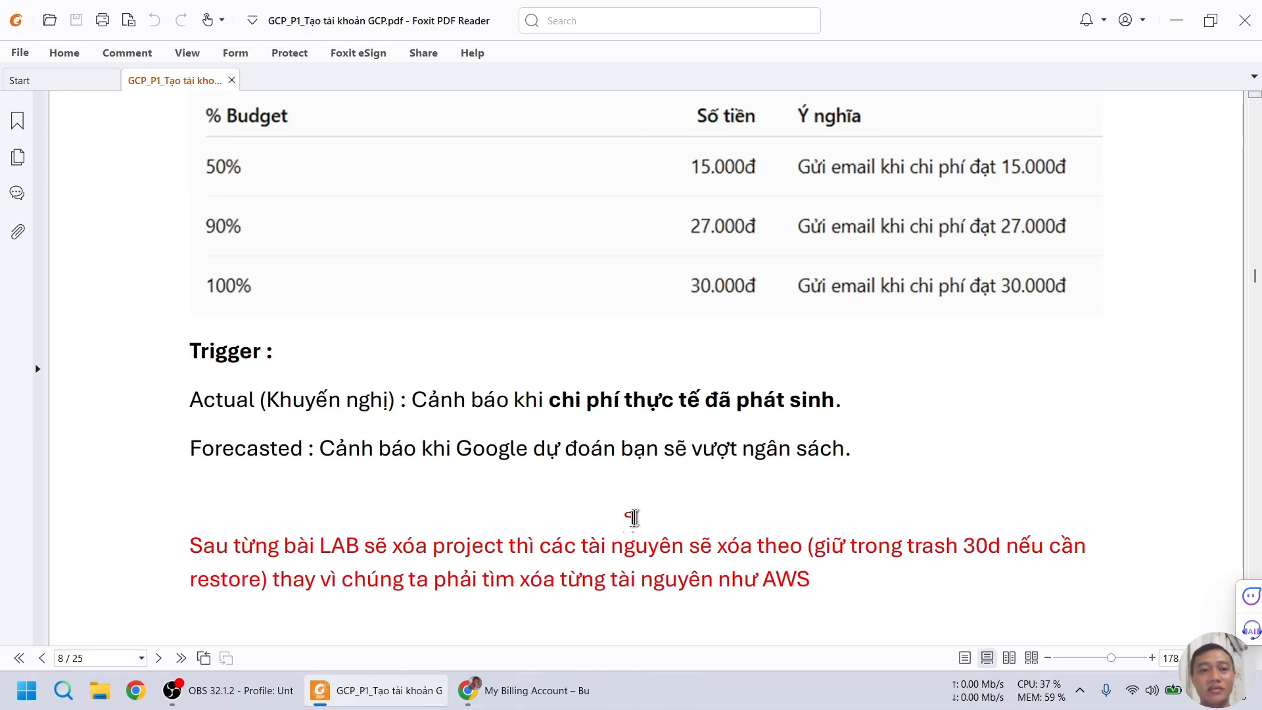
pyautogui.scroll(-2, 555, 451)
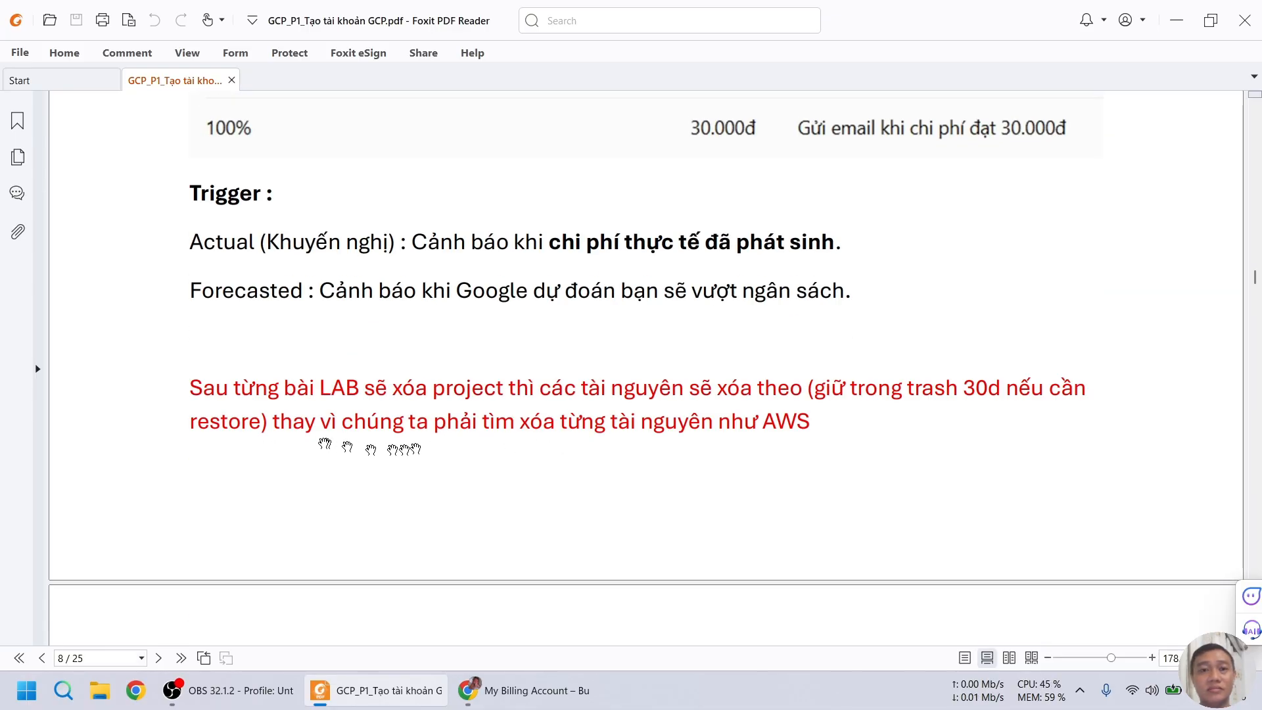
pyautogui.scroll(-2, 324, 438)
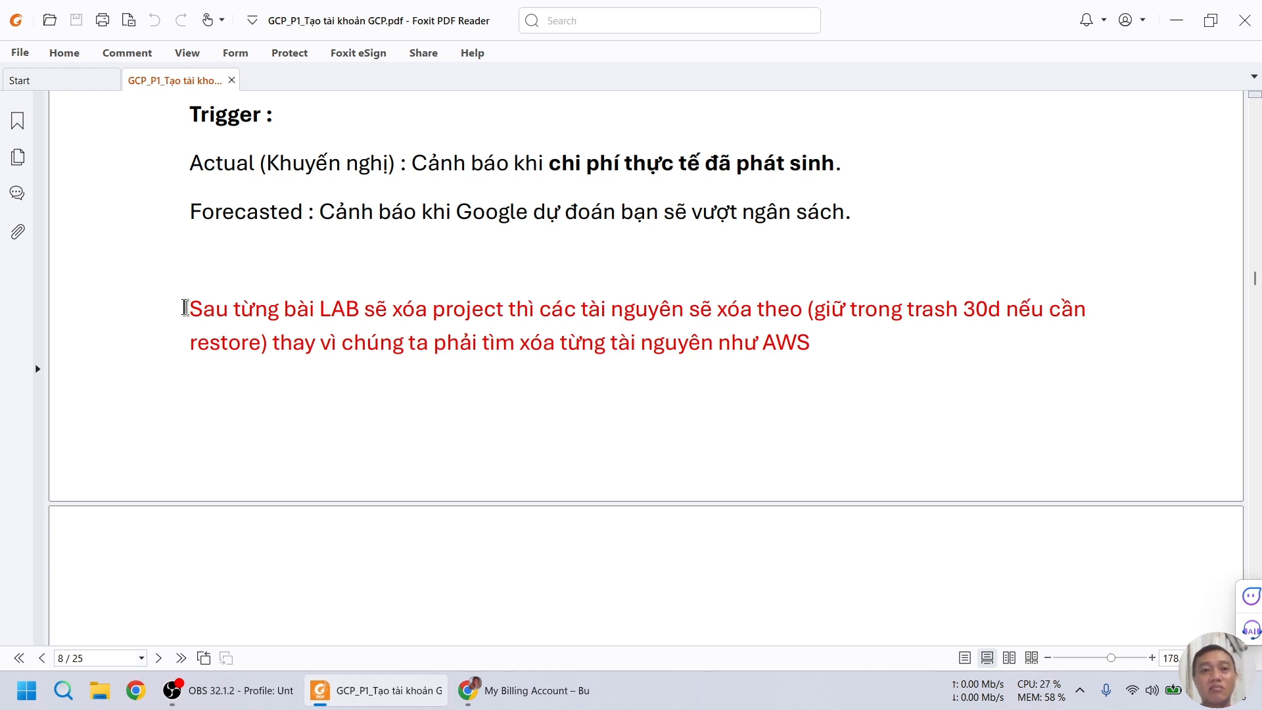
# Step: Read the guide's Cloud Shell & gcloud CLI section, covering the lab objectives, preinstalled tools and home directory storage
pyautogui.scroll(-5, 184, 307)
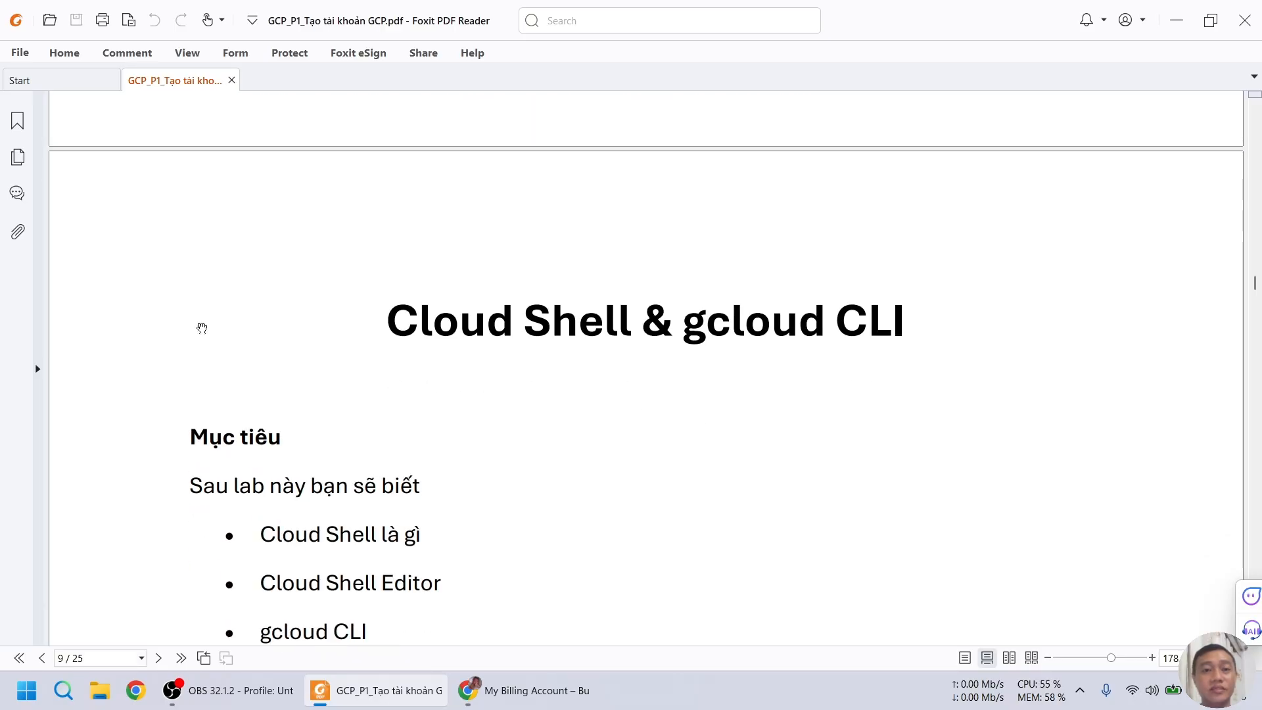
pyautogui.scroll(-1, 201, 328)
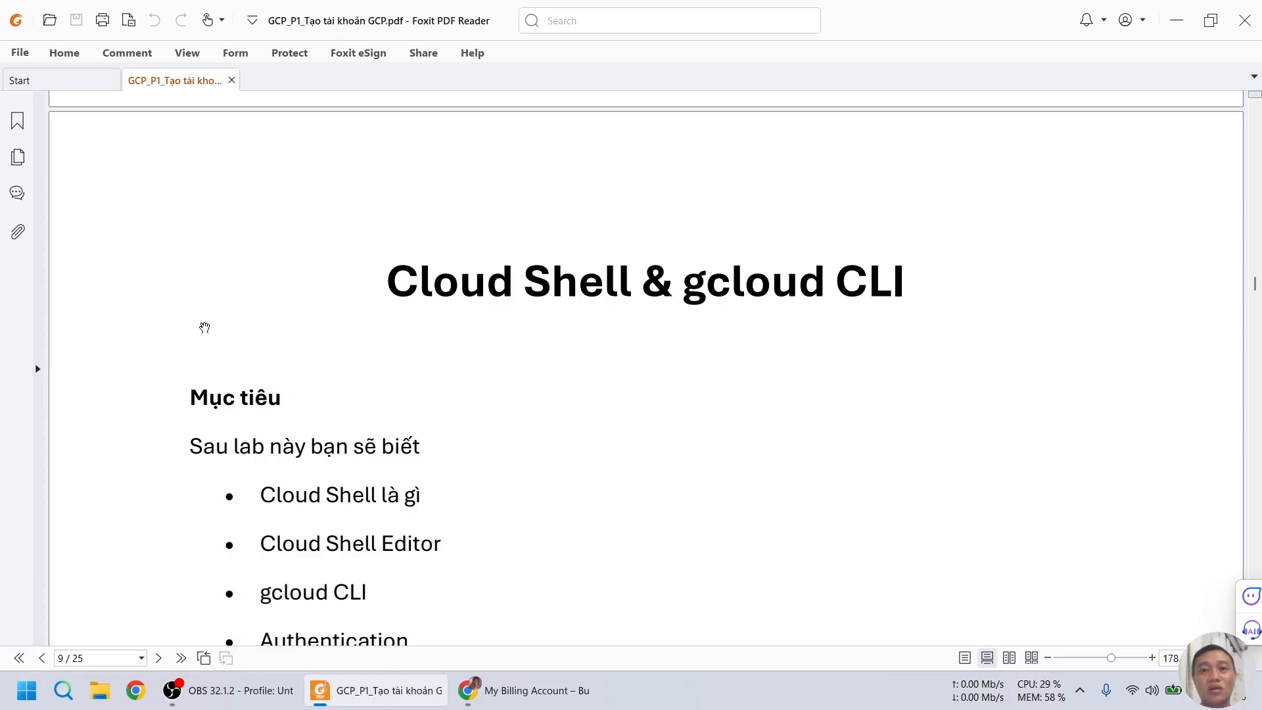
pyautogui.scroll(-2, 216, 320)
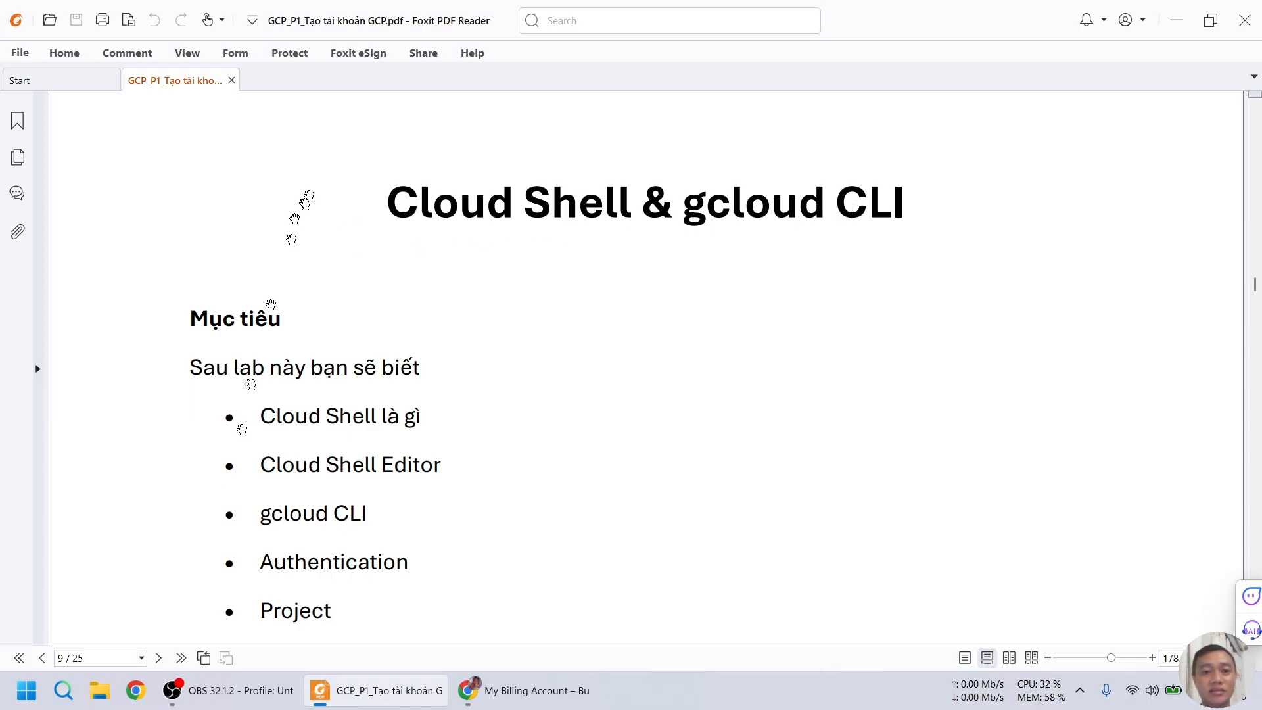
pyautogui.scroll(-10, 593, 276)
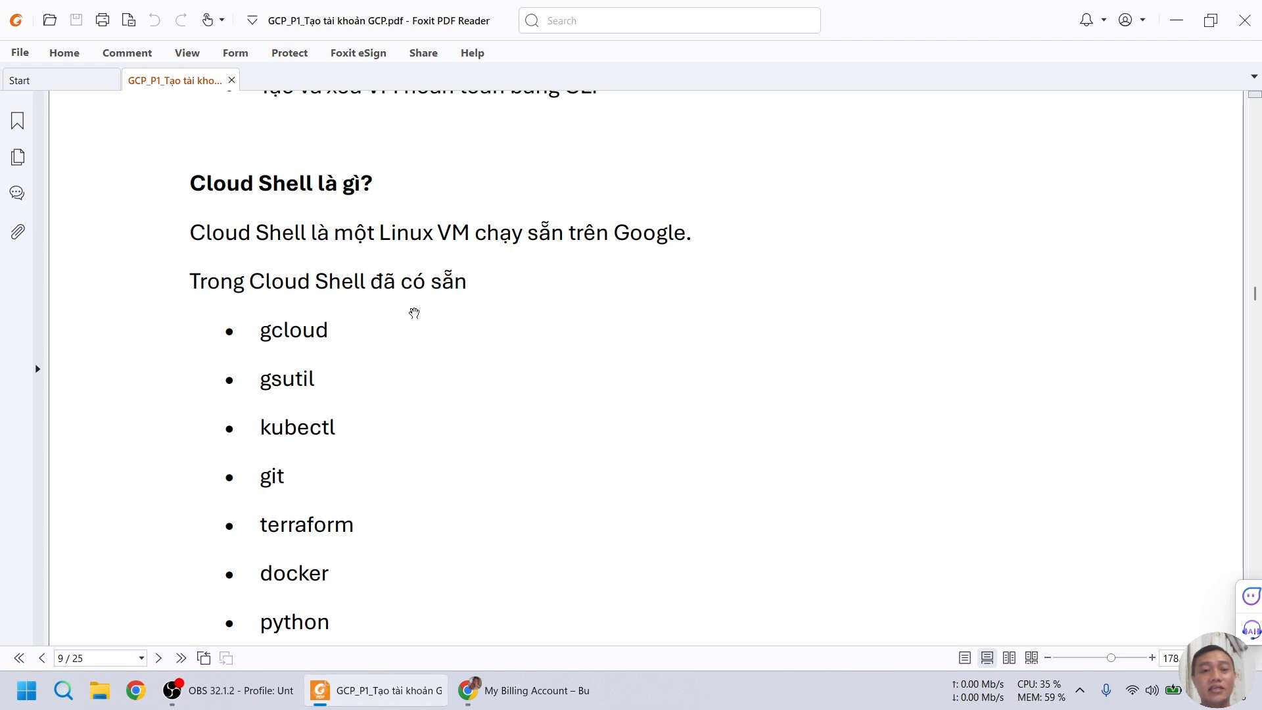
pyautogui.scroll(-2, 414, 313)
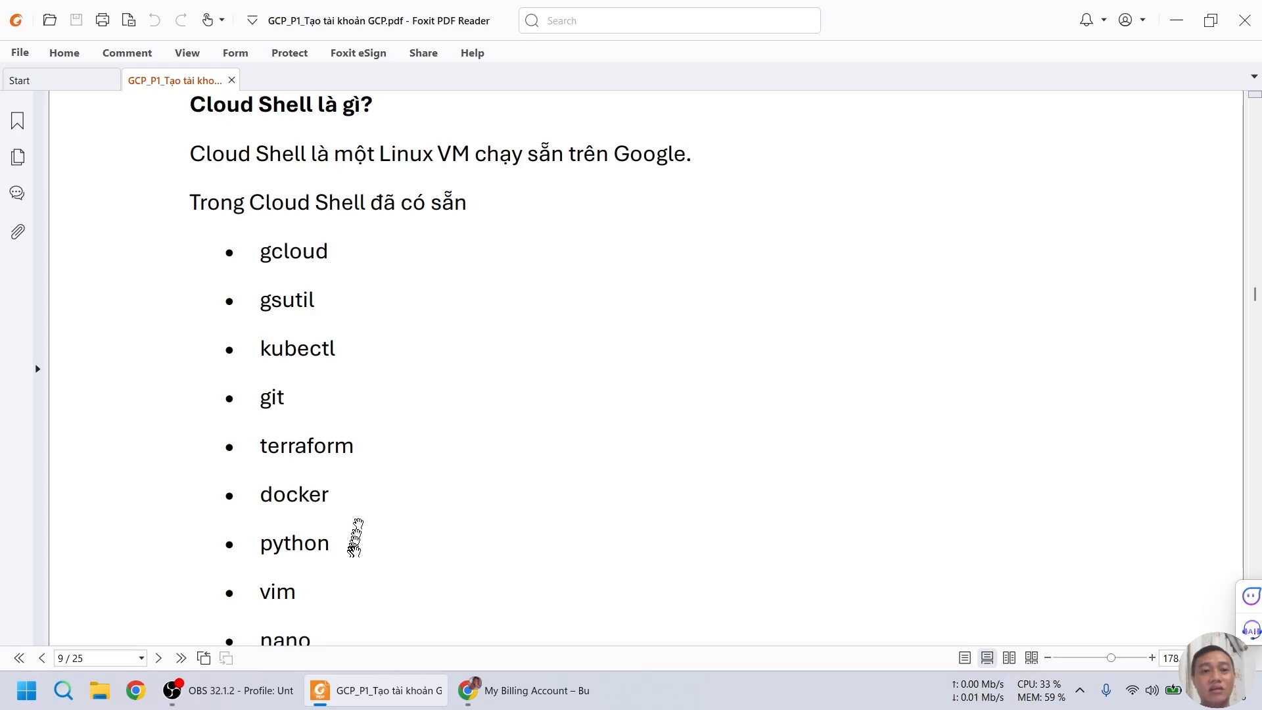
pyautogui.scroll(-1, 355, 541)
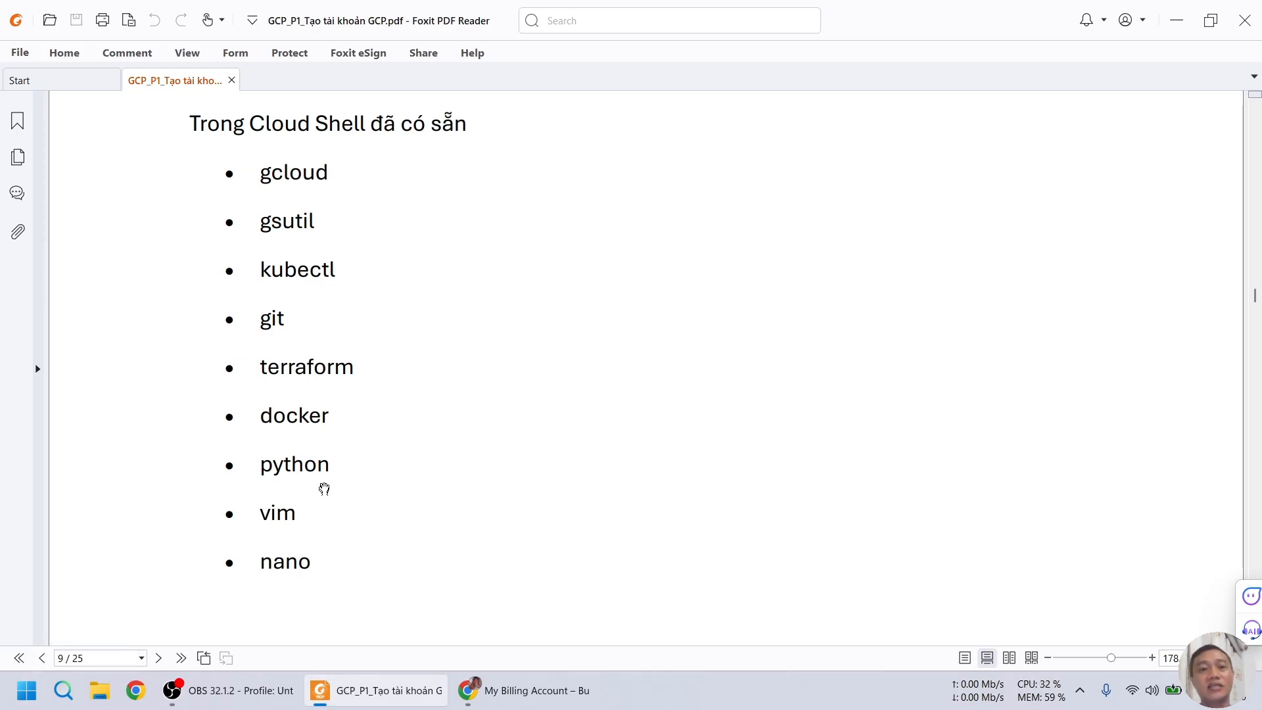
pyautogui.scroll(-1, 326, 483)
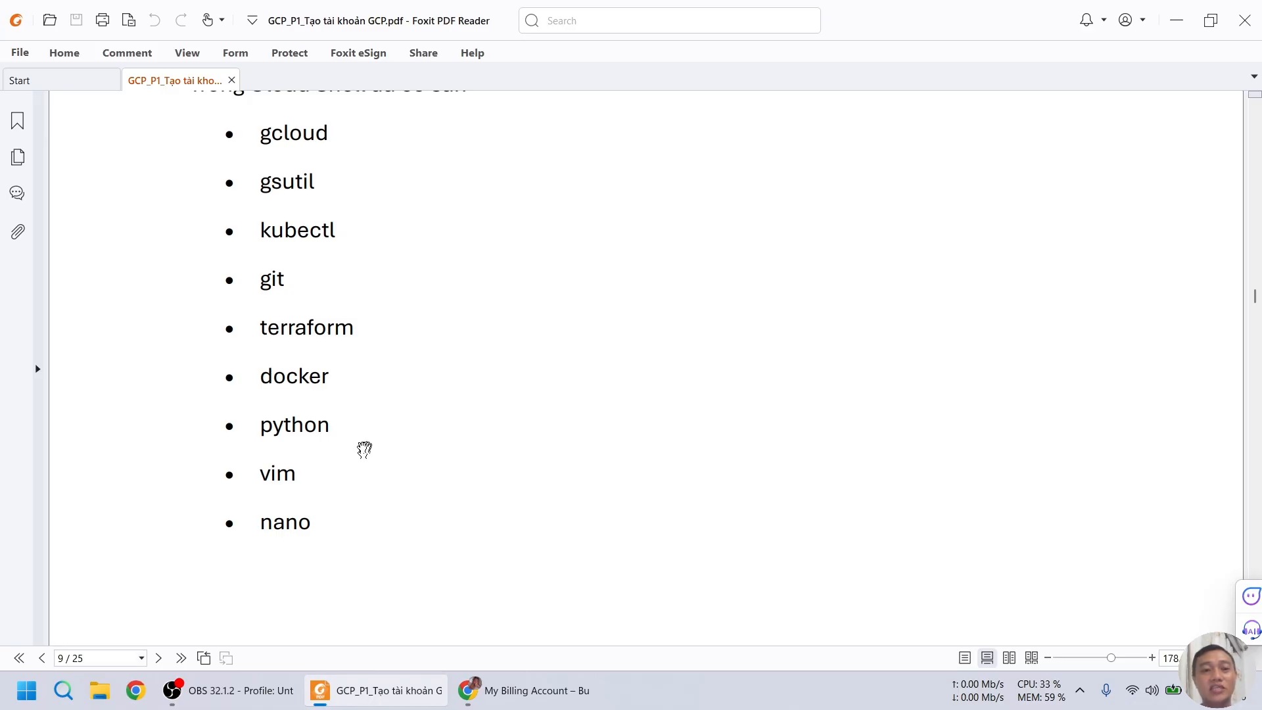
pyautogui.scroll(-9, 364, 449)
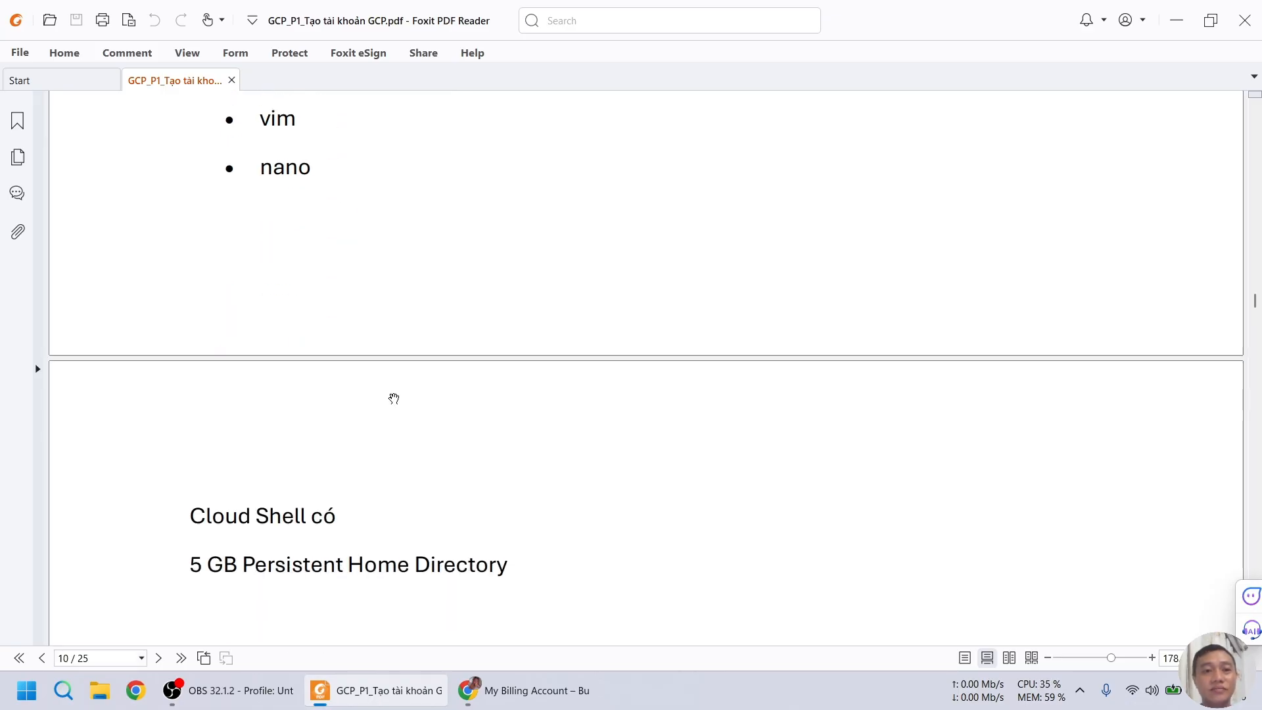
pyautogui.scroll(-2, 397, 394)
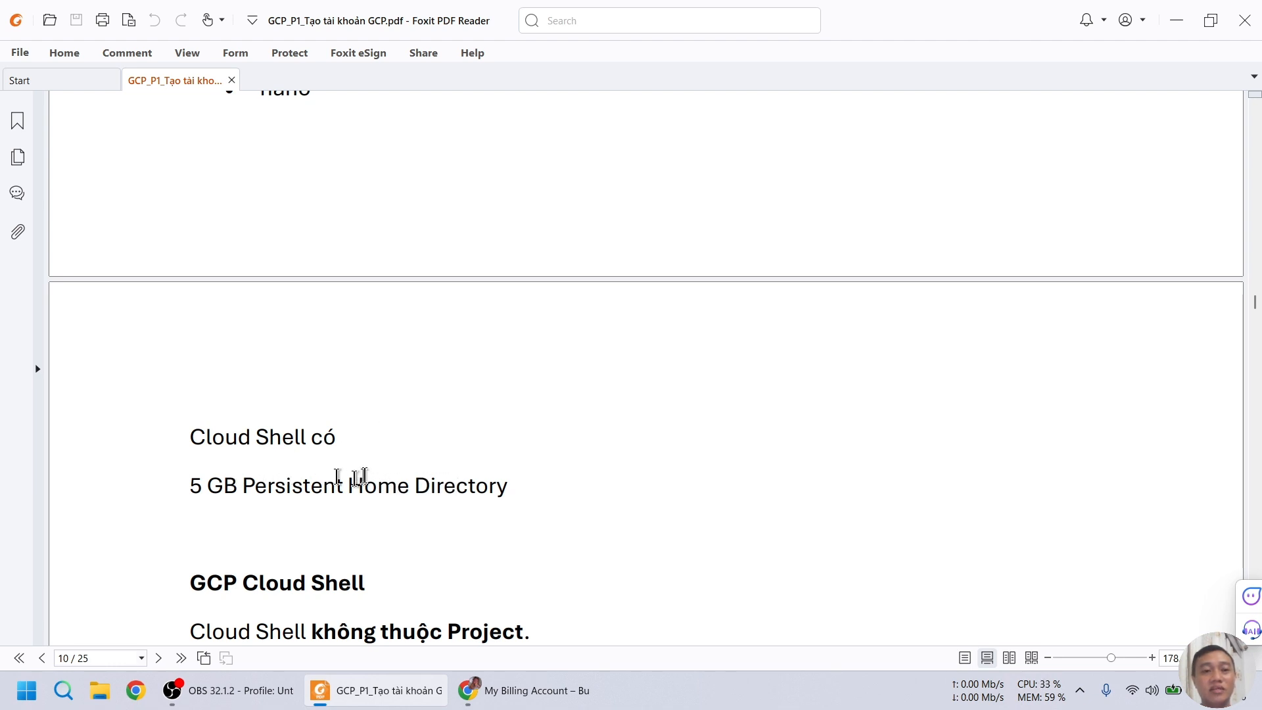
# Step: Read the guide's Cloud Shell notes on account ownership, billing and data retention, plus its initial gcloud project, region and zone commands
pyautogui.scroll(-1, 394, 454)
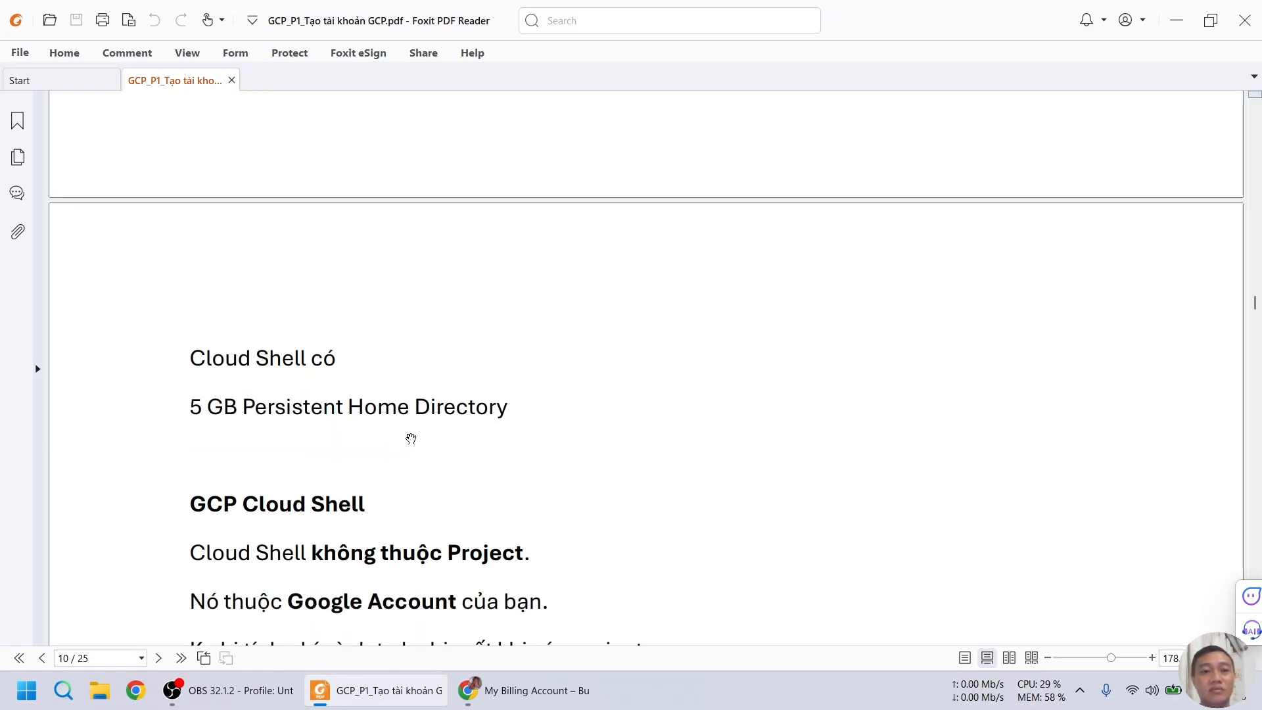
pyautogui.scroll(-2, 411, 439)
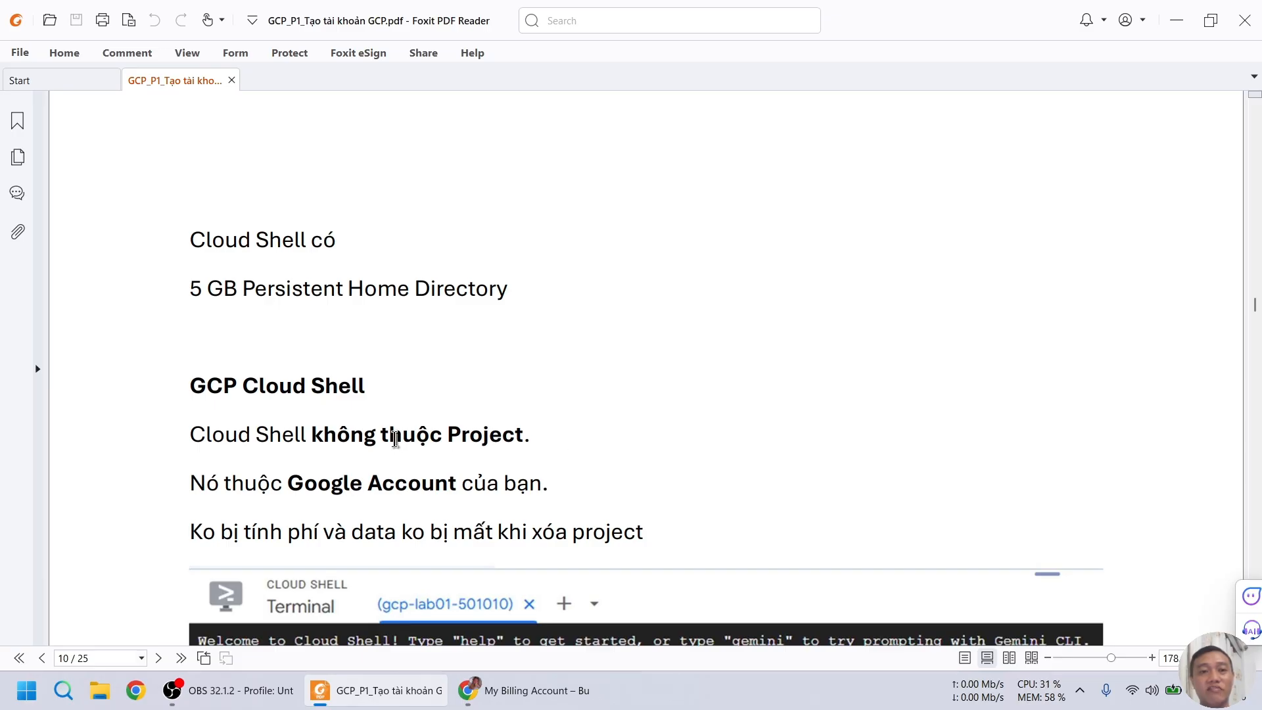
pyautogui.scroll(-3, 395, 441)
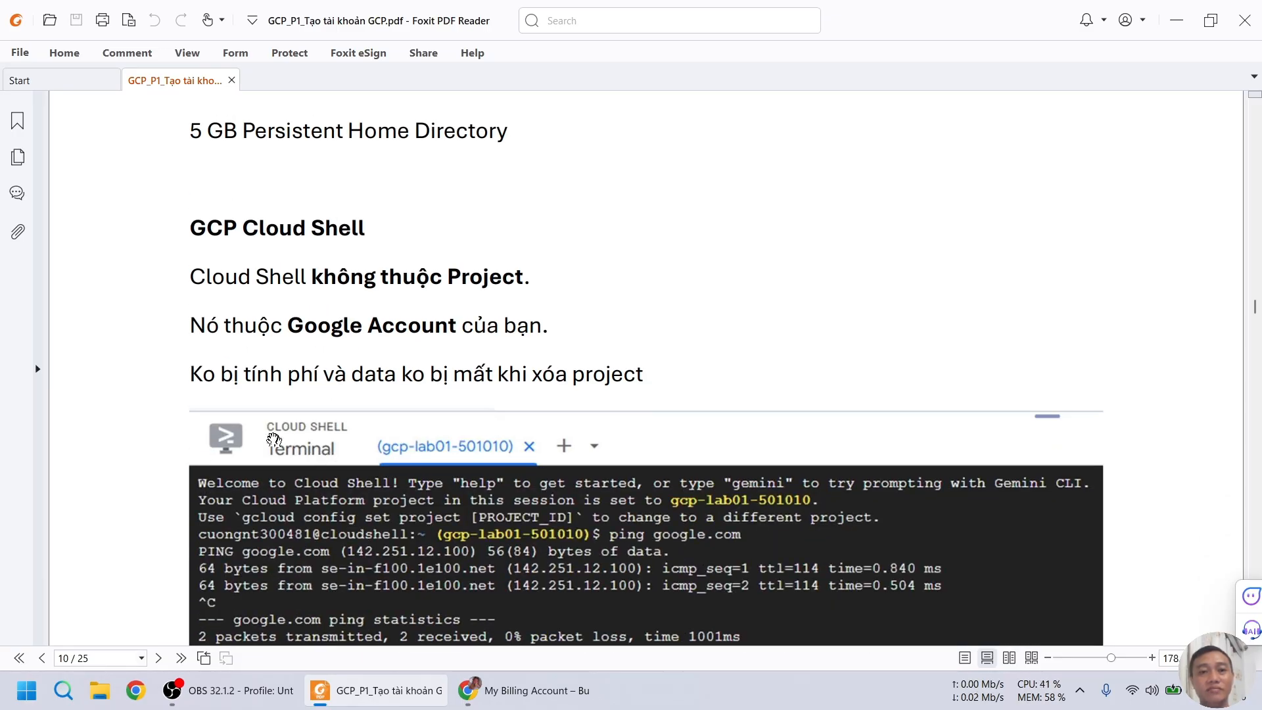
pyautogui.scroll(-3, 210, 432)
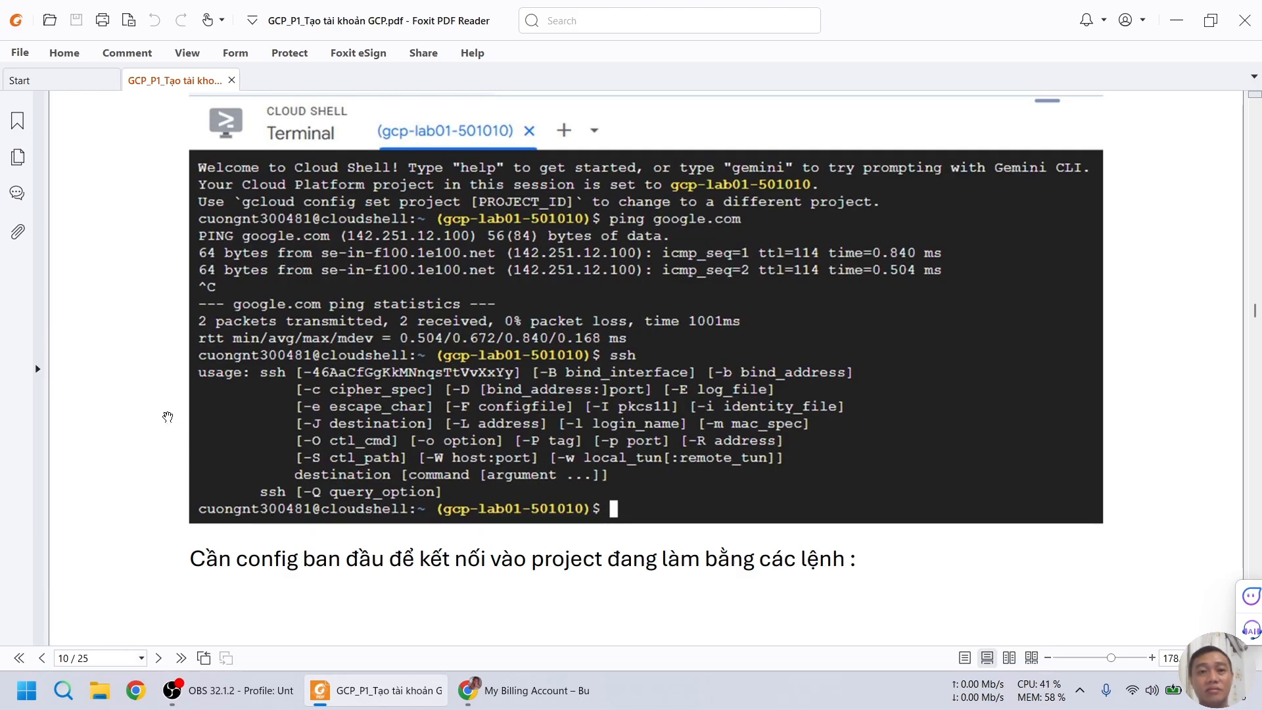
pyautogui.scroll(-1, 168, 417)
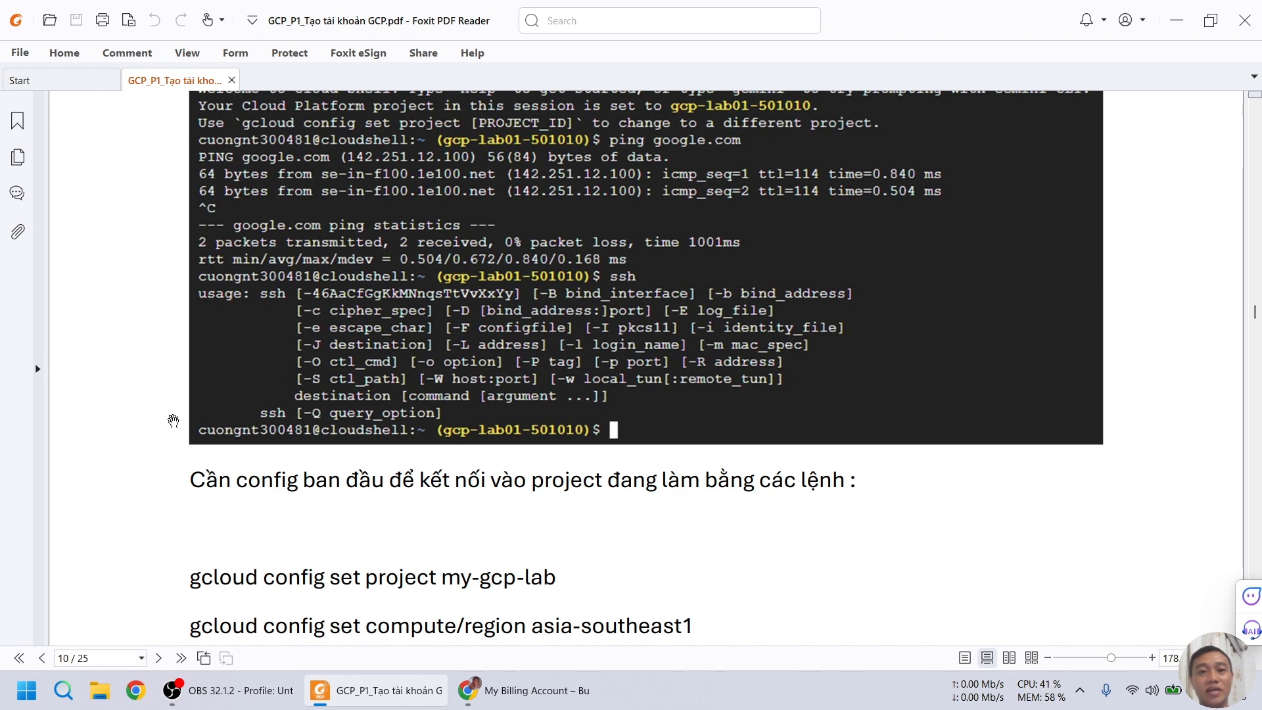
pyautogui.scroll(-1, 174, 421)
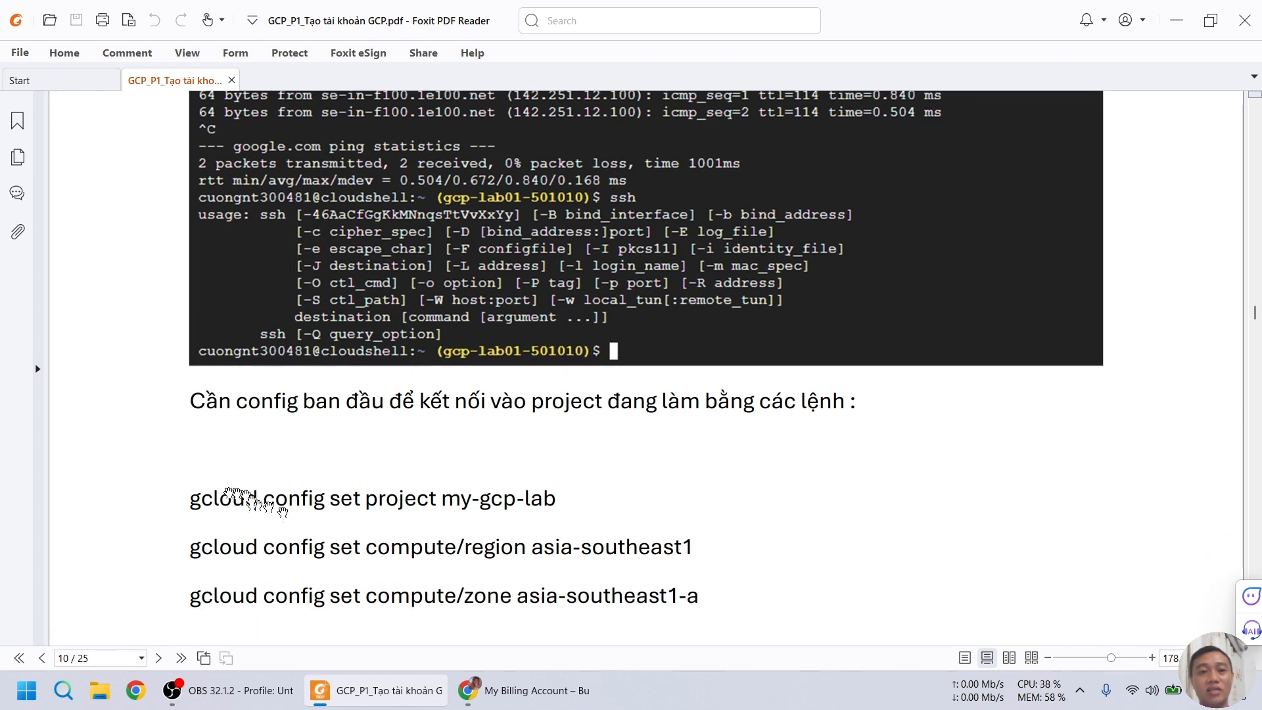
pyautogui.scroll(-1, 202, 488)
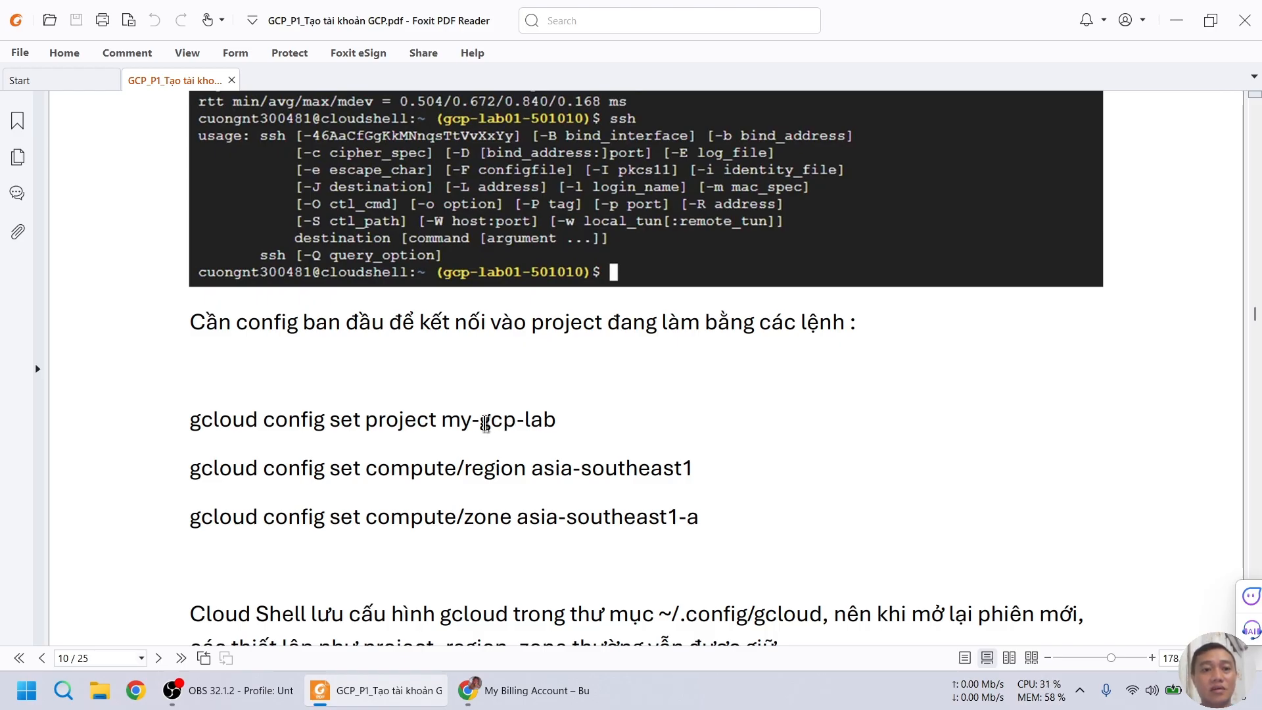
pyautogui.scroll(-2, 510, 411)
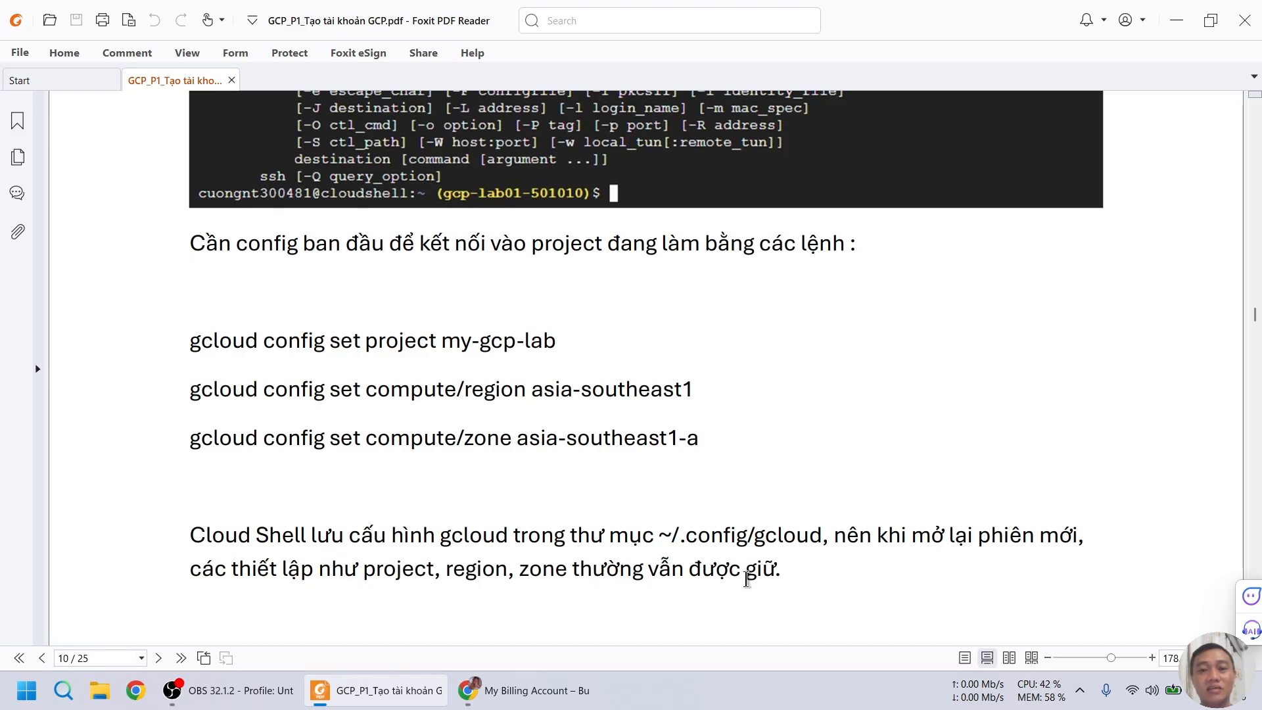
pyautogui.scroll(3, 462, 464)
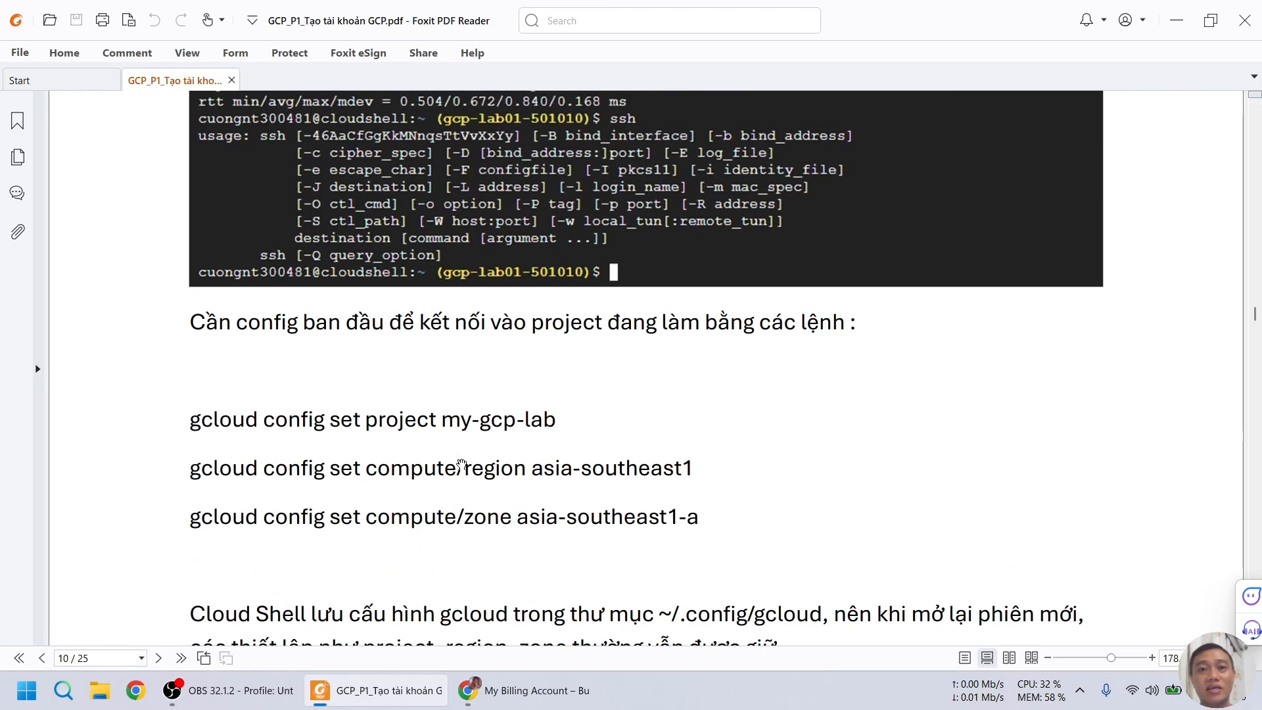
pyautogui.scroll(3, 462, 464)
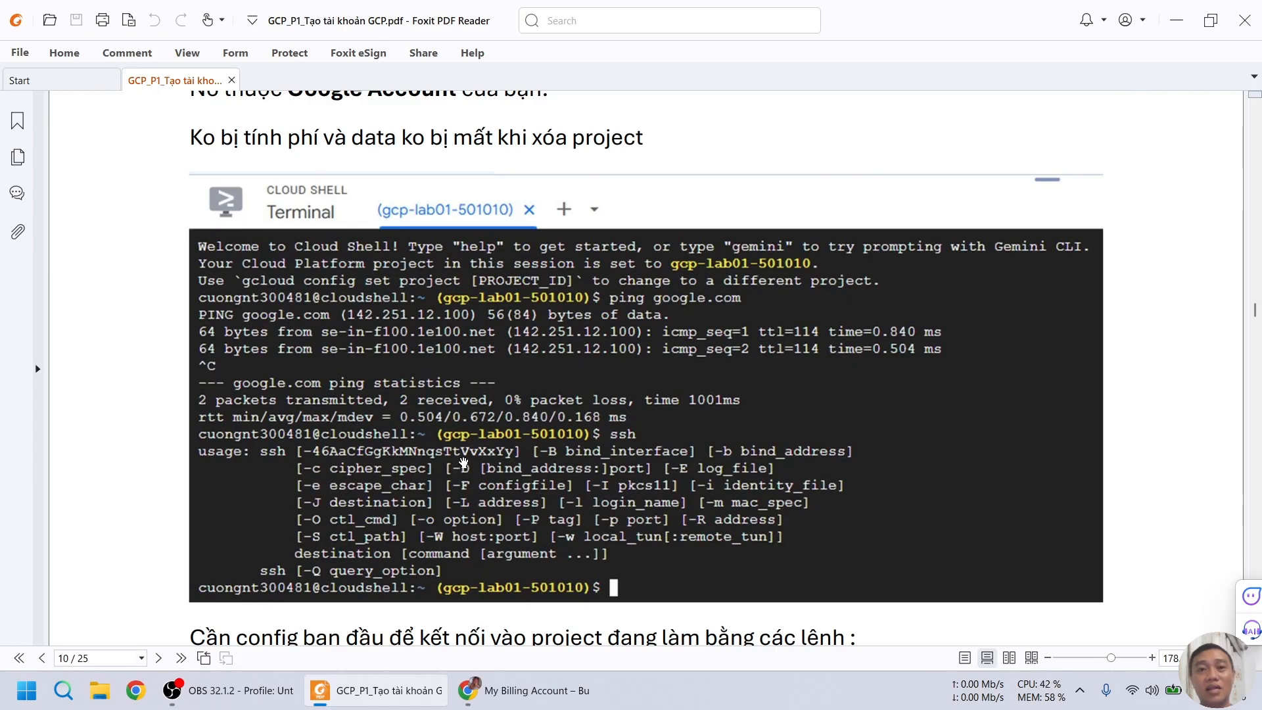
pyautogui.scroll(-4, 463, 462)
pyautogui.scroll(-2, 487, 450)
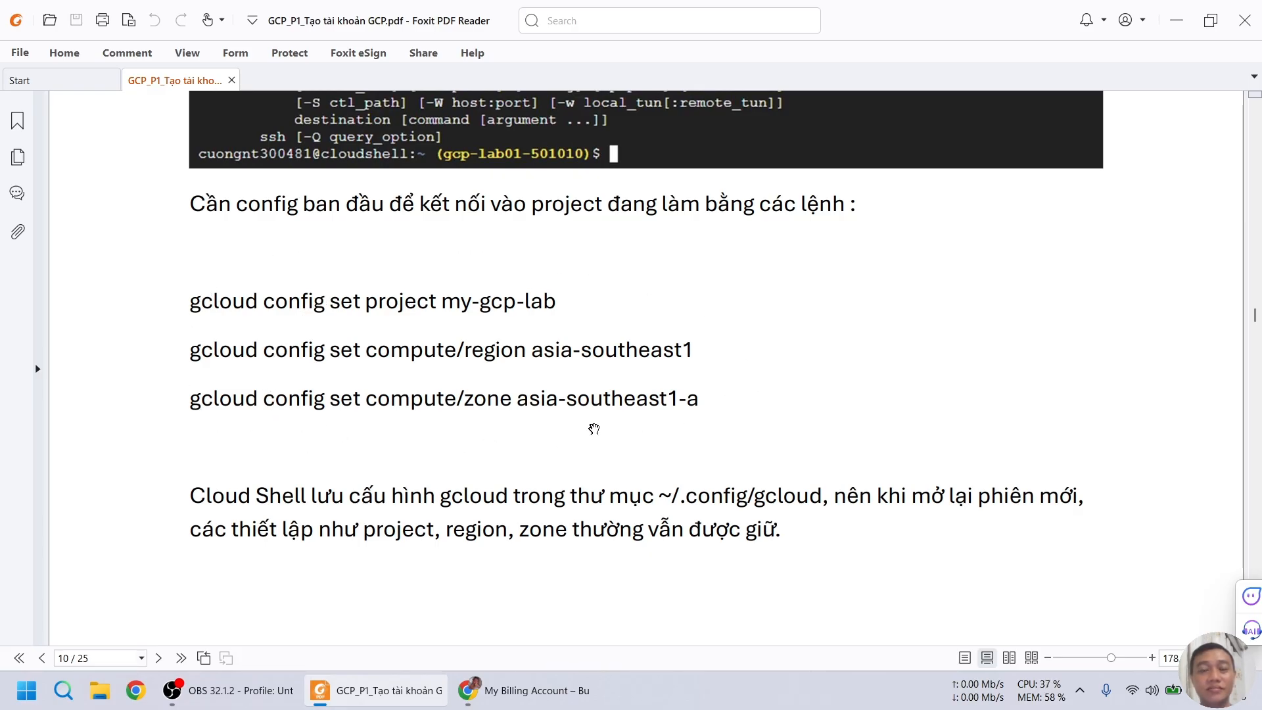
# Step: Find the guide's section on creating a VM with Cloud Shell, and open Cloud Shell in the Google Cloud console in Chrome
pyautogui.scroll(-6, 590, 426)
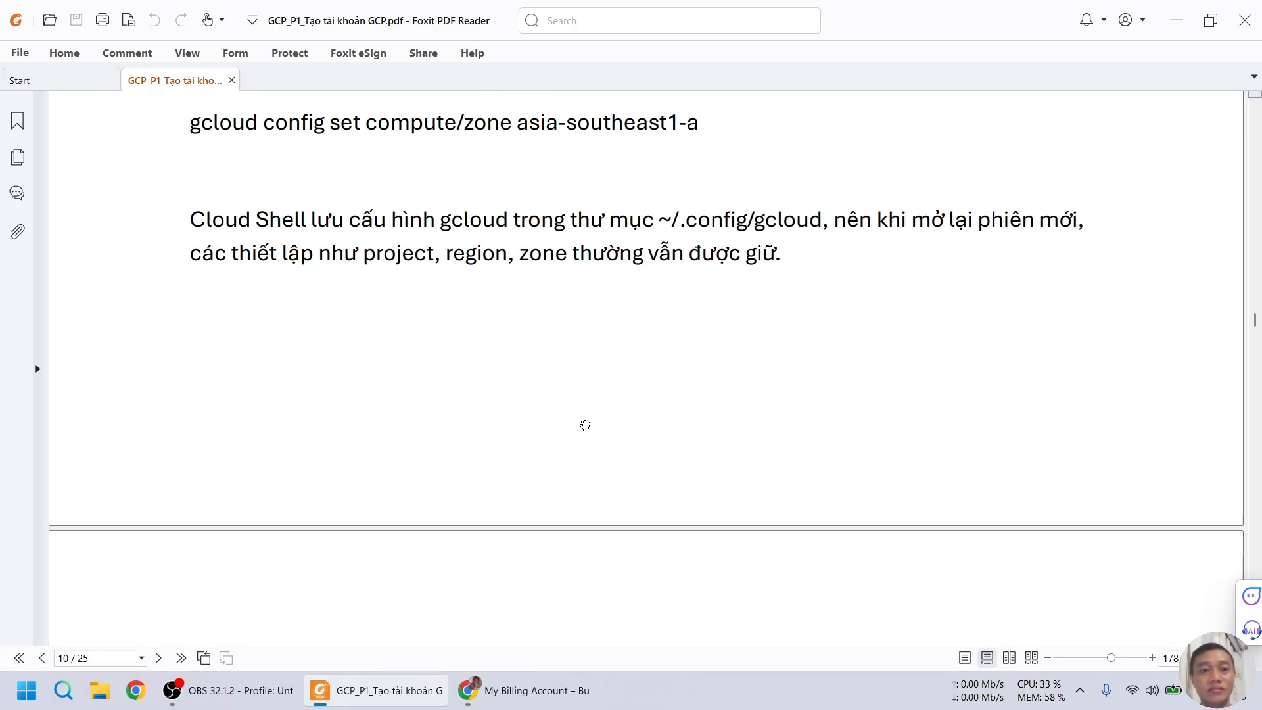
pyautogui.scroll(-2, 573, 425)
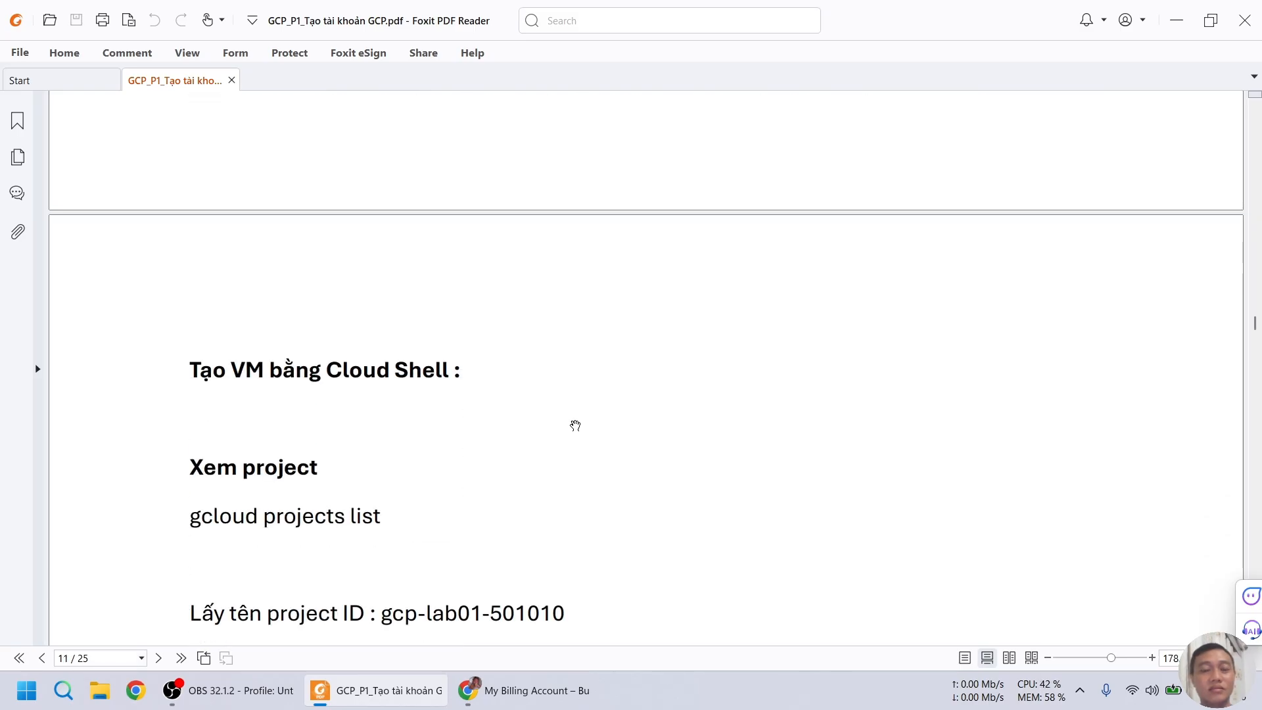
pyautogui.scroll(-1, 574, 423)
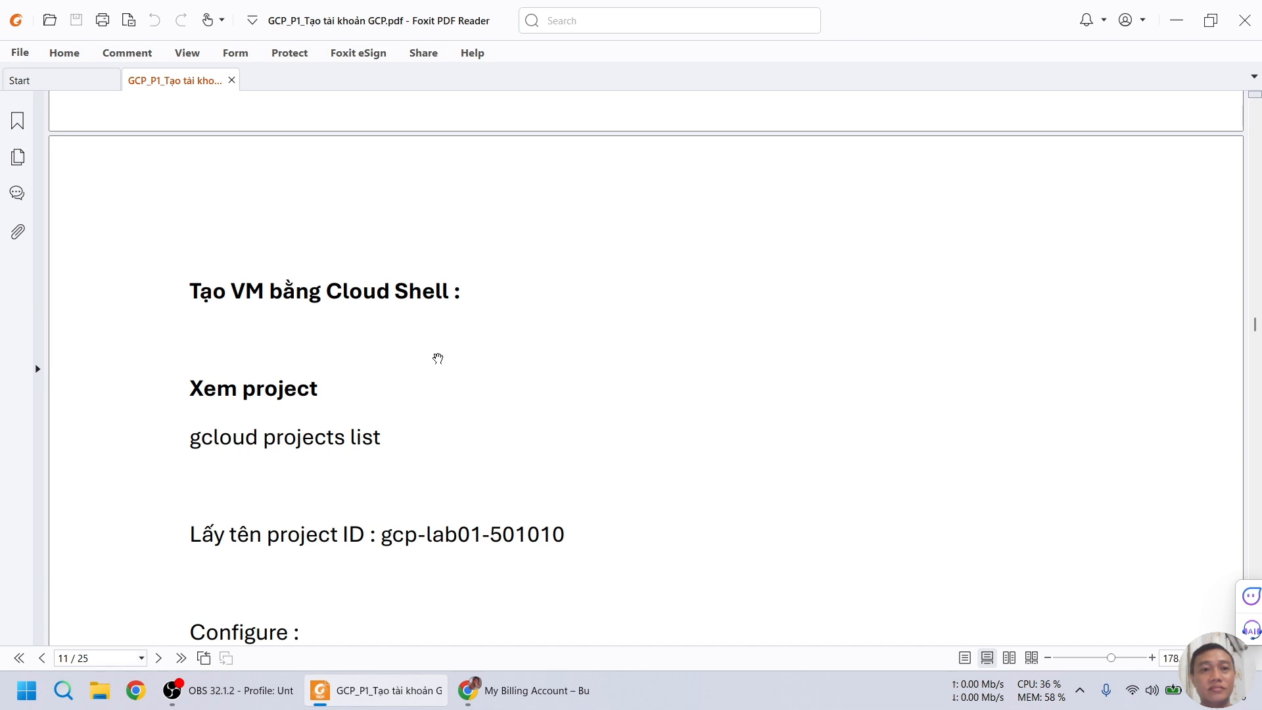
pyautogui.scroll(-2, 437, 358)
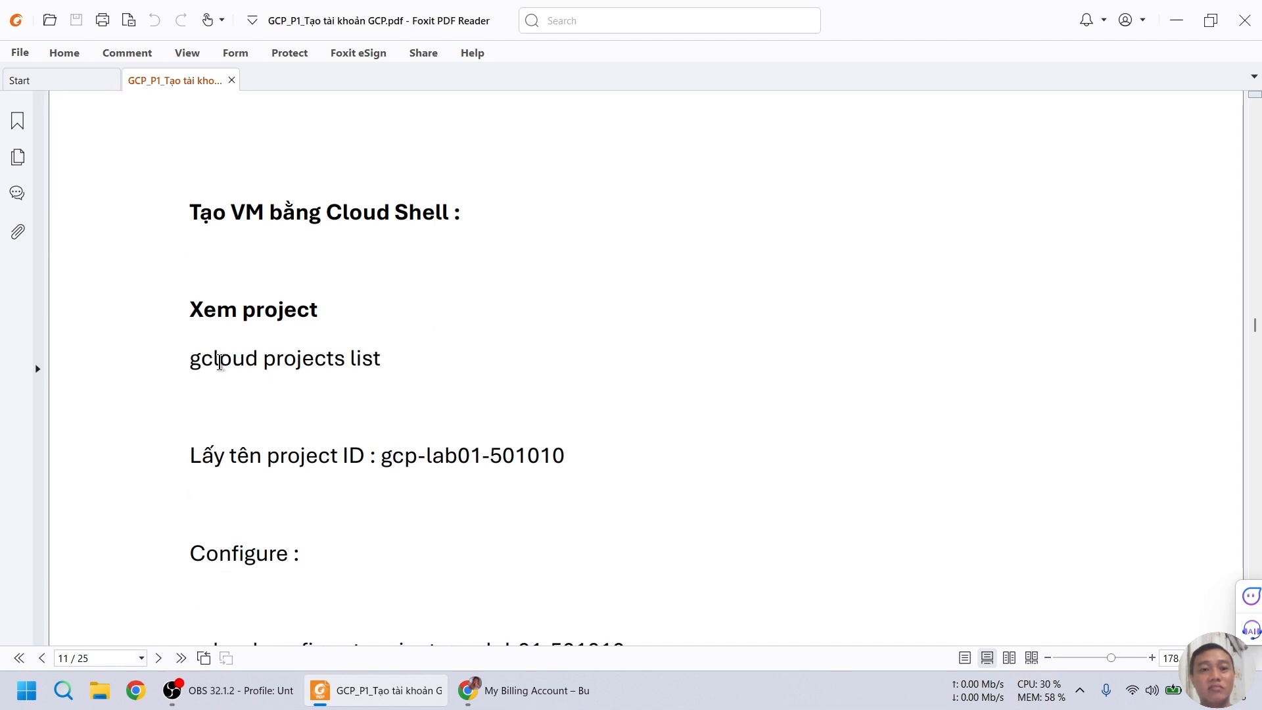
pyautogui.click(513, 689)
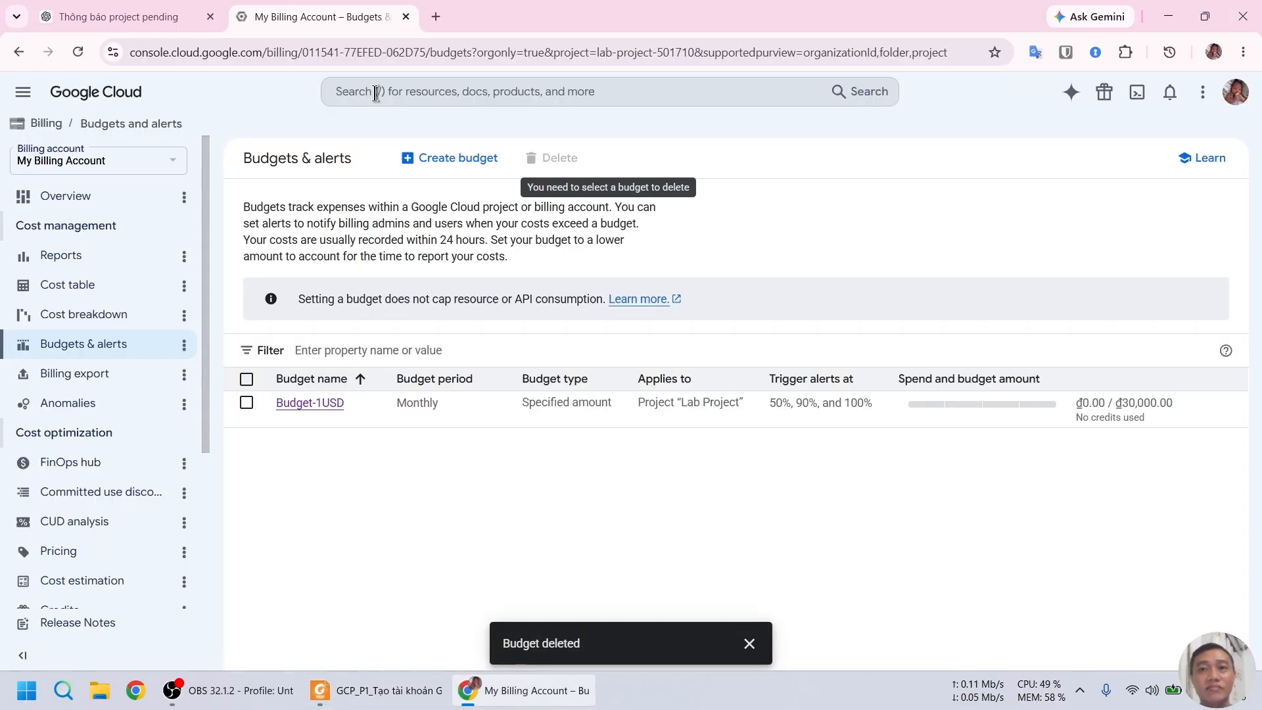
pyautogui.click(1139, 97)
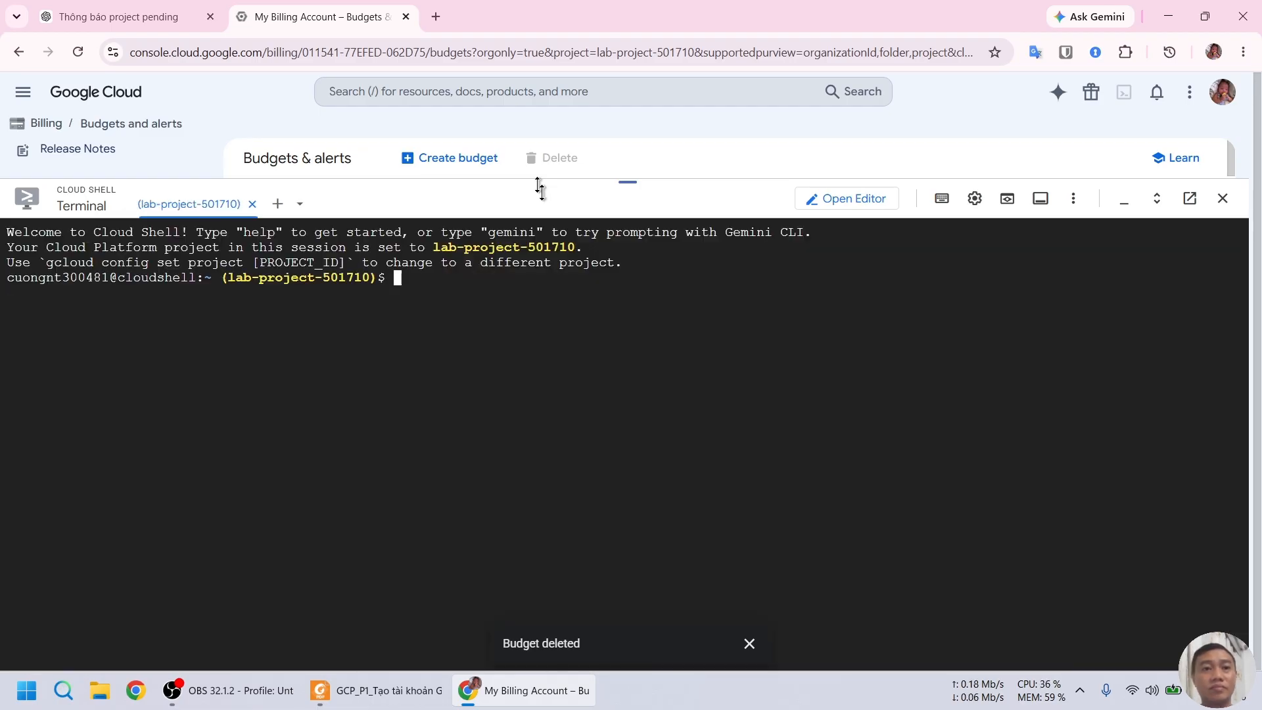
# Step: Copy "gcloud projects list" from the PDF guide, run it in Cloud Shell, and dismiss the budget notification
pyautogui.hotkey('alt', 'Tab')
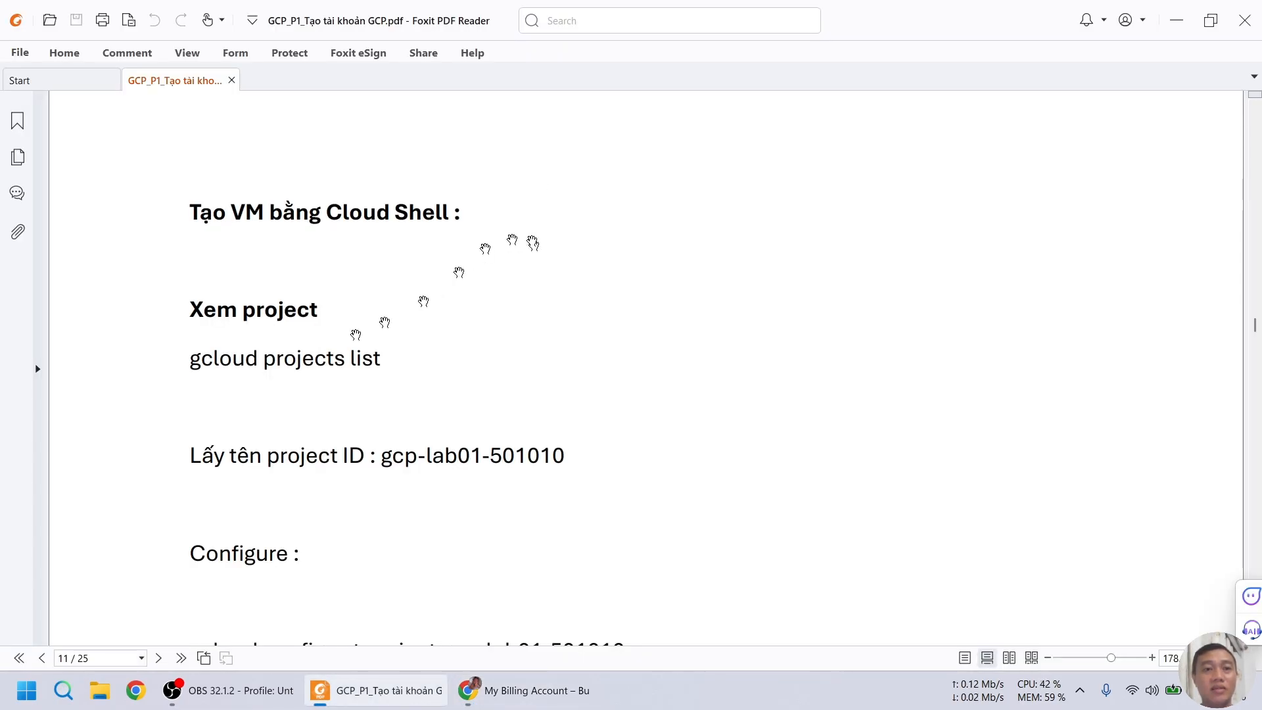
pyautogui.moveTo(189, 363); pyautogui.dragTo(394, 371)
pyautogui.hotkey('ctrl', 'c')
pyautogui.hotkey('alt', 'Tab')
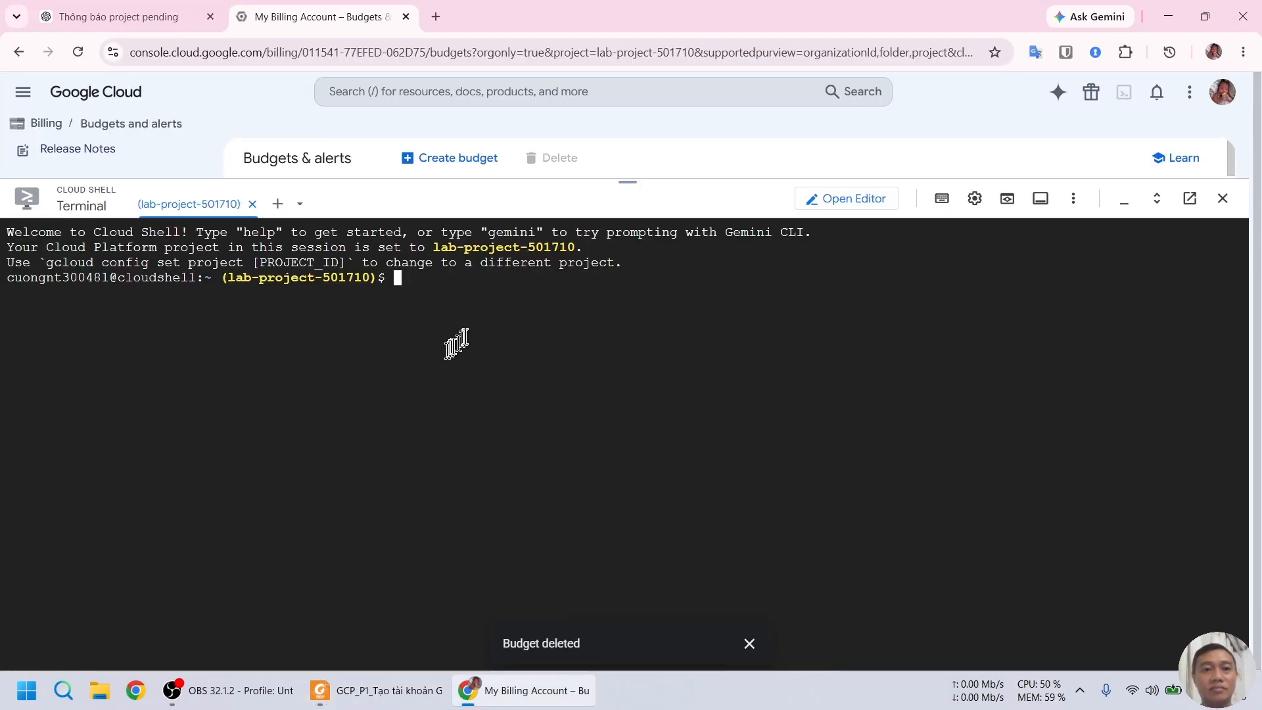
pyautogui.hotkey('ctrl', 'v')
pyautogui.press('Return')
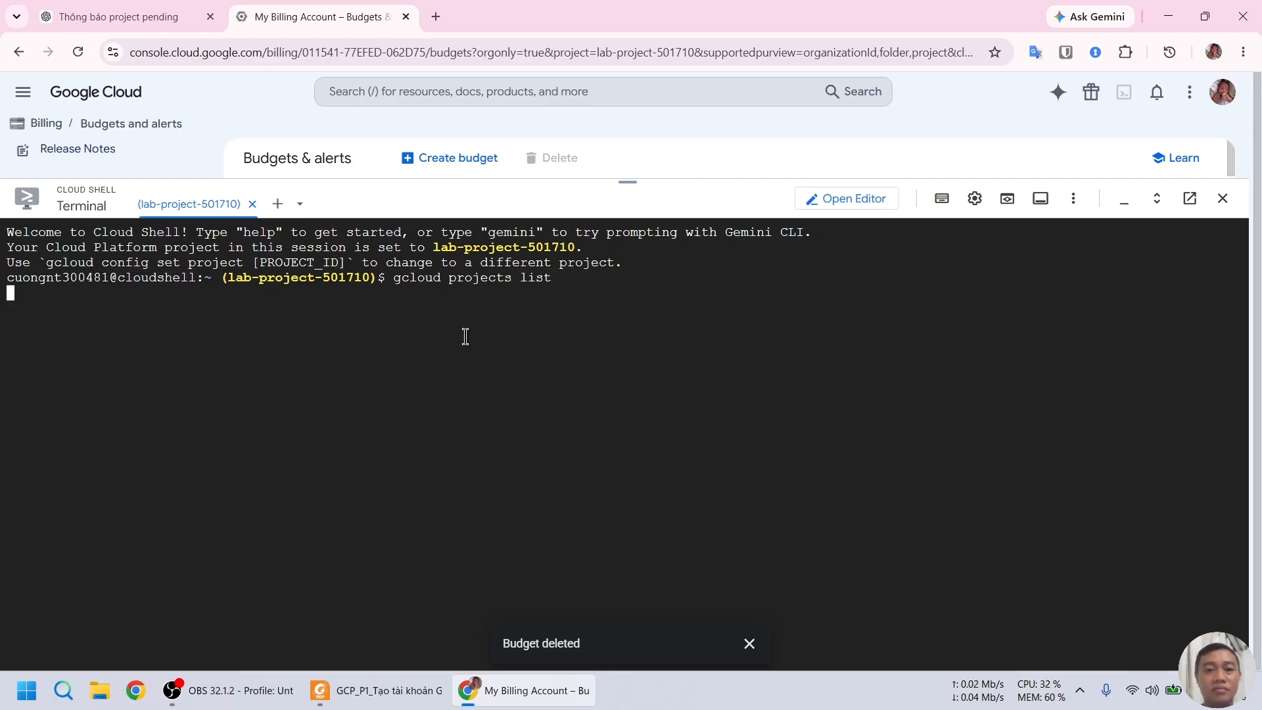
pyautogui.click(749, 643)
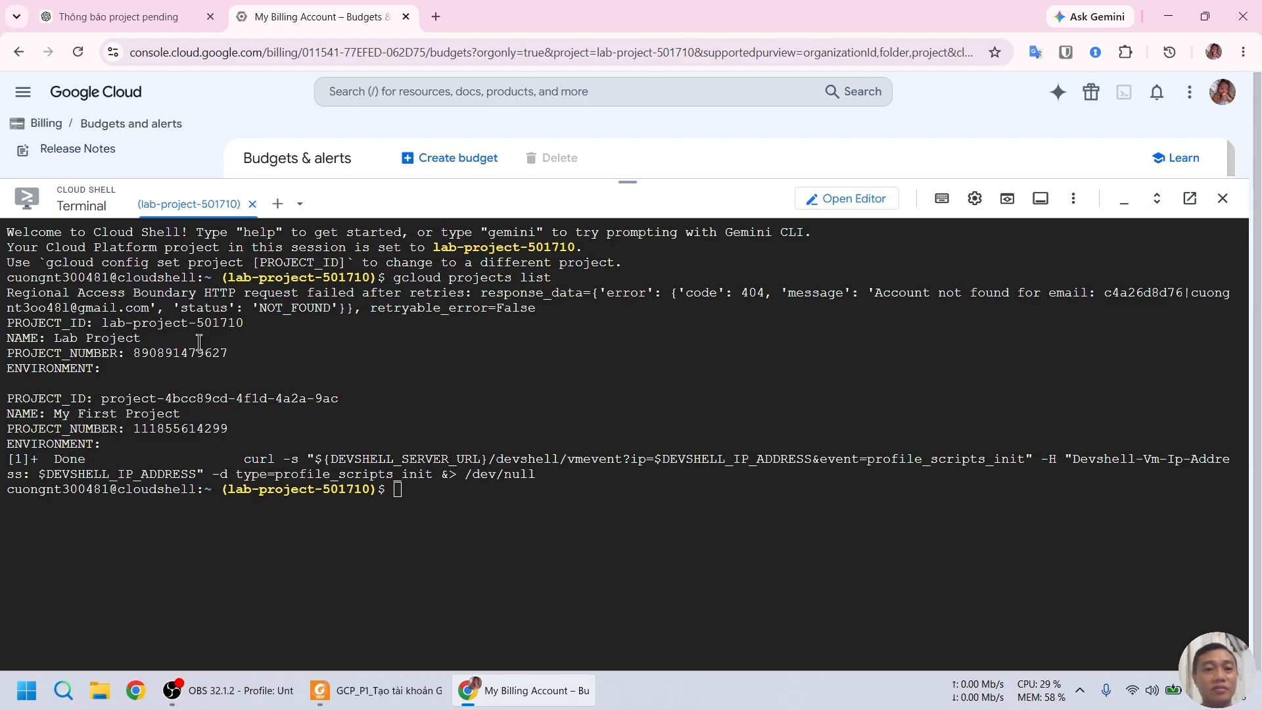
# Step: Copy the guide's "gcloud config set project" command without its project ID and paste it at the Cloud Shell prompt
pyautogui.hotkey('alt', 'Tab')
pyautogui.scroll(-5, 341, 361)
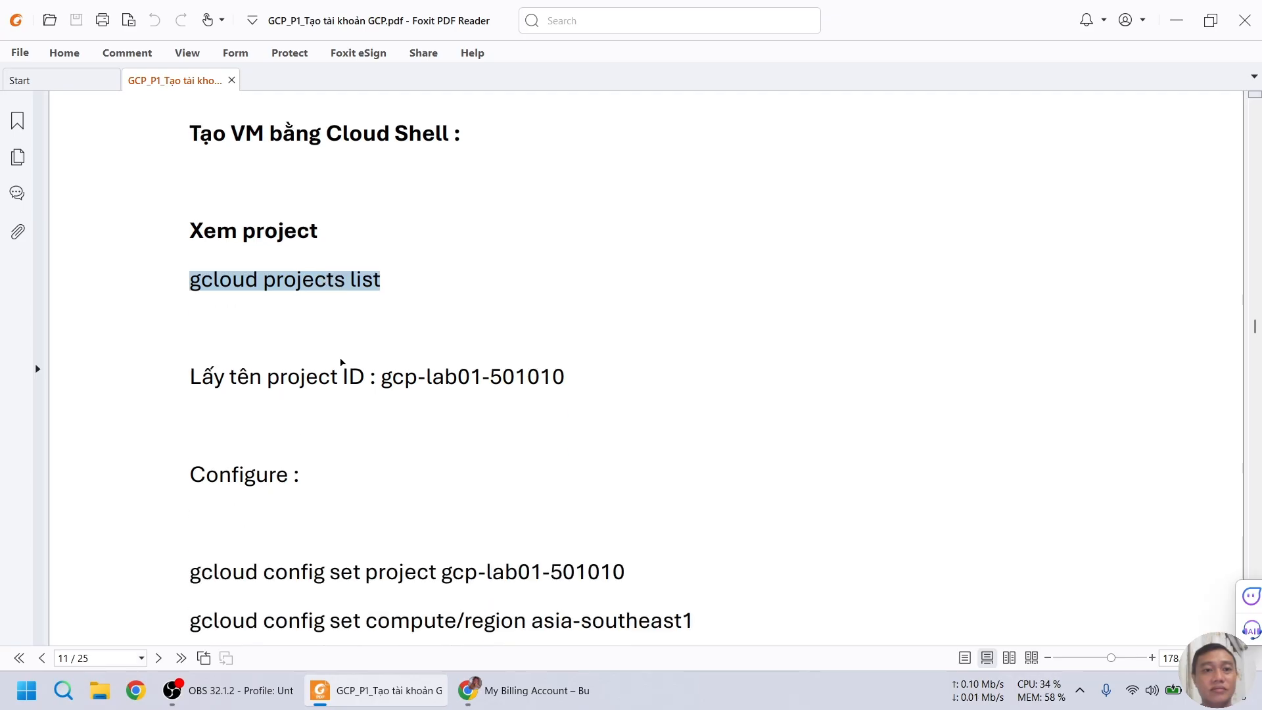
pyautogui.hotkey('alt', 'Tab')
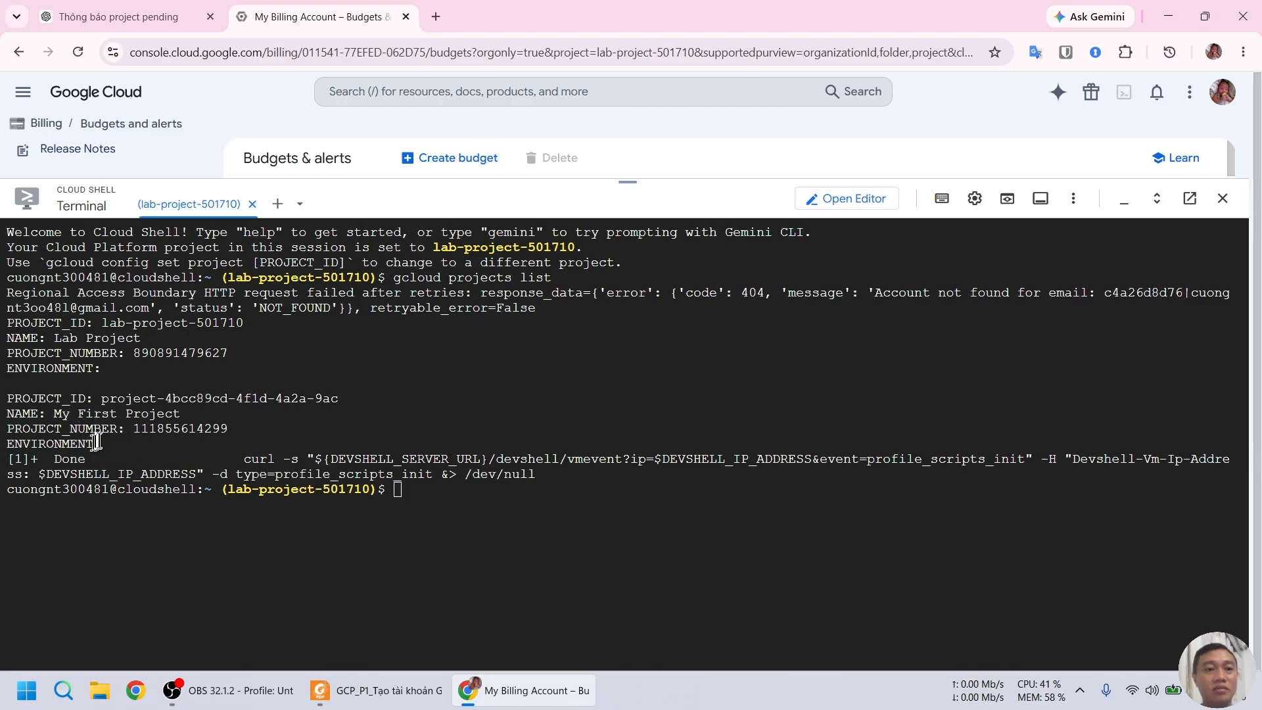
pyautogui.hotkey('alt', 'Tab')
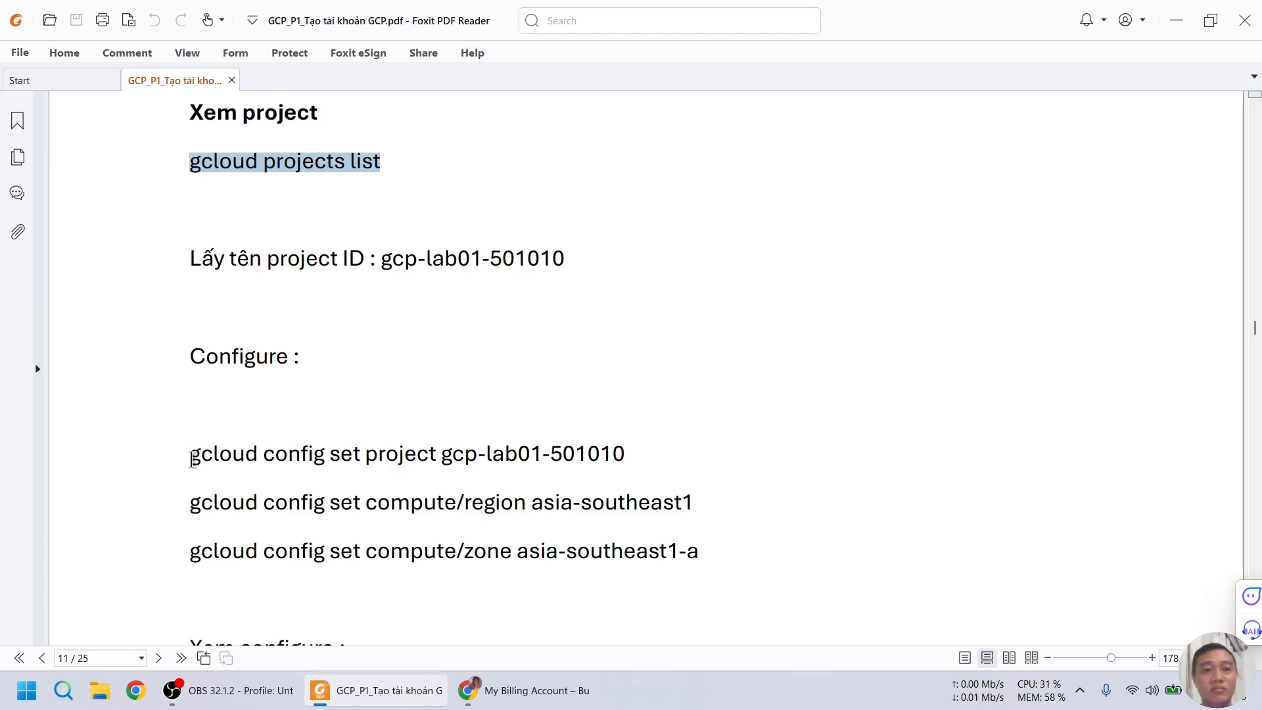
pyautogui.moveTo(191, 458); pyautogui.dragTo(434, 465)
pyautogui.hotkey('ctrl', 'c')
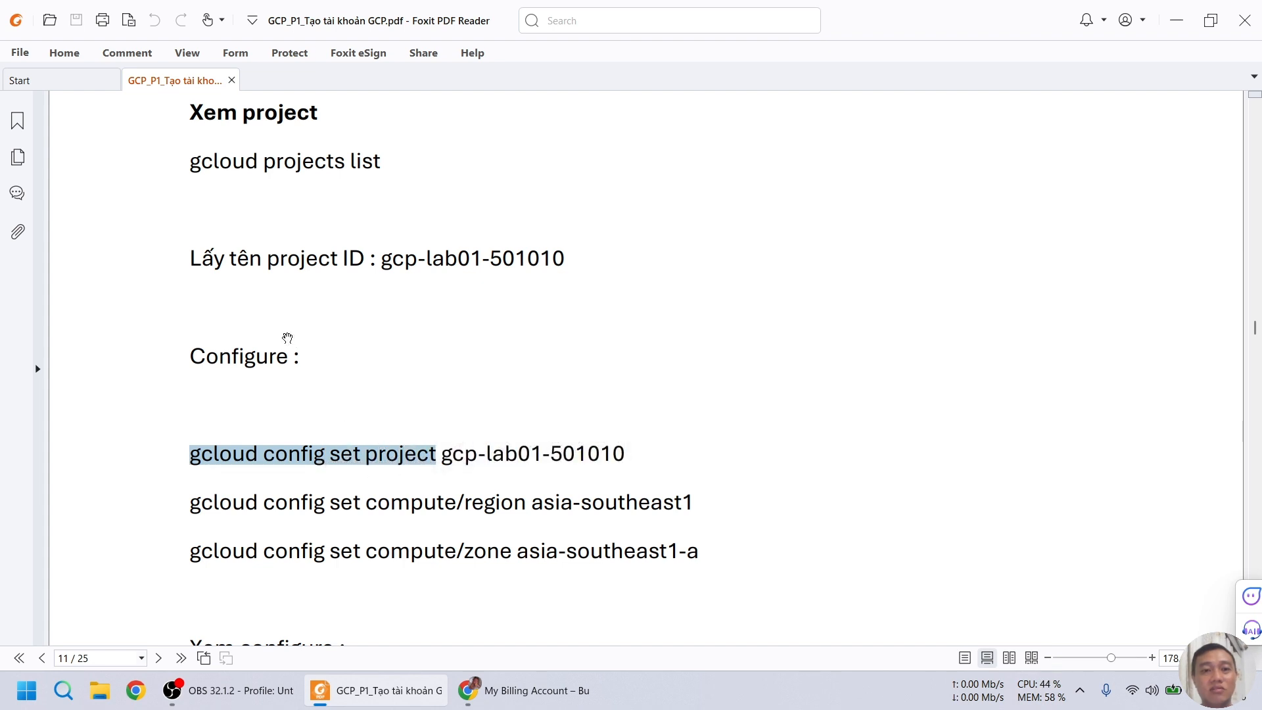
pyautogui.hotkey('alt', 'Tab')
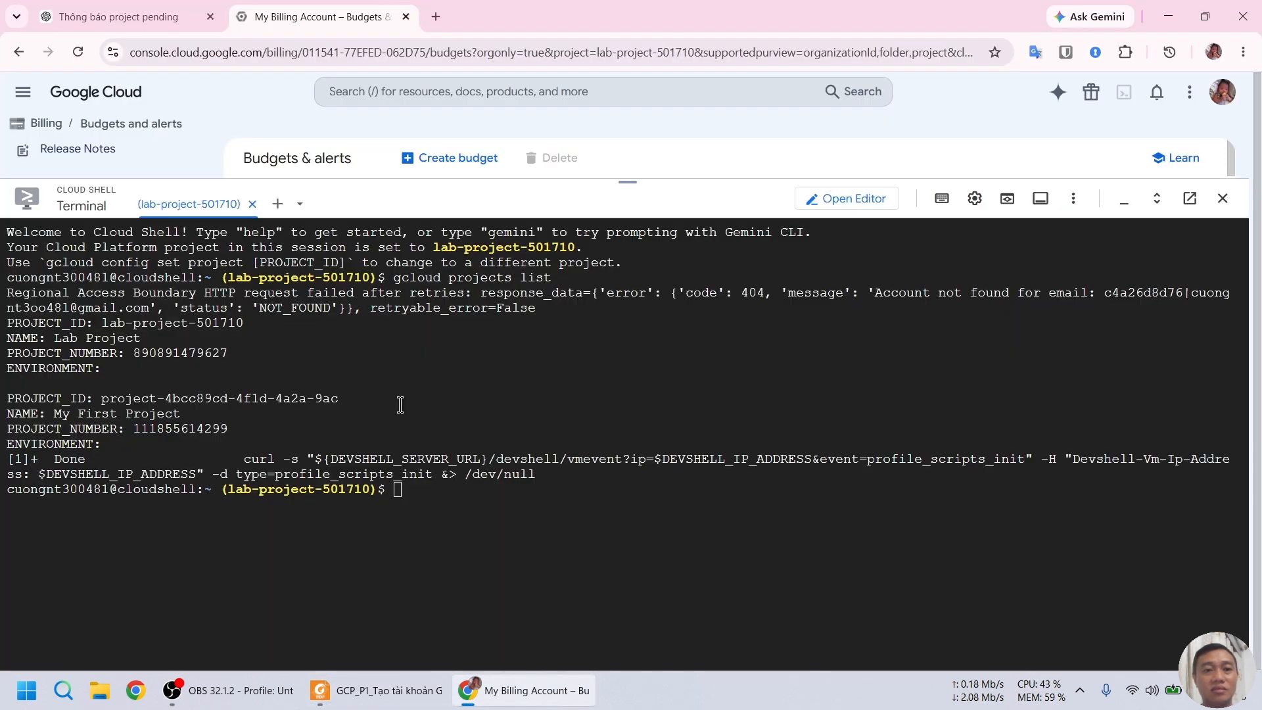
pyautogui.hotkey('ctrl', 'v')
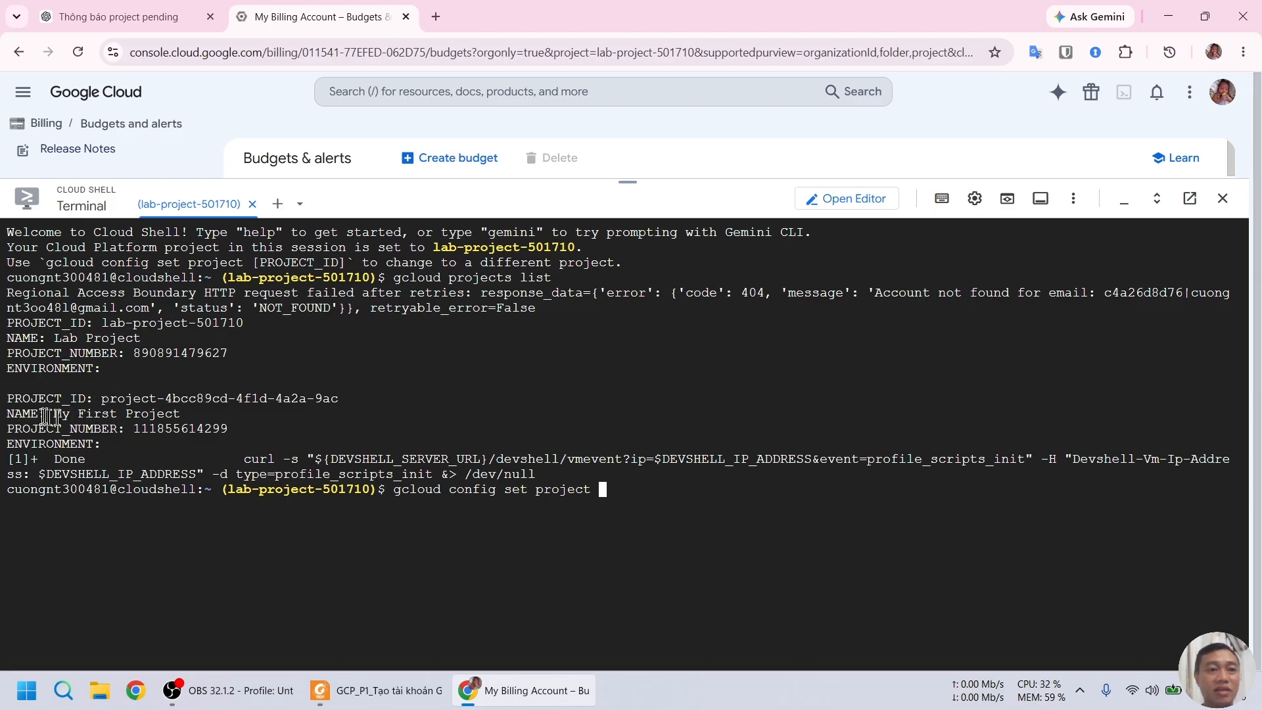
# Step: Copy My First Project's ID from the project list and run "gcloud config set project project-4bcc89cd-4f1d-4a2a-9ac", then highlight the ID in the prompt
pyautogui.moveTo(103, 398); pyautogui.dragTo(341, 400)
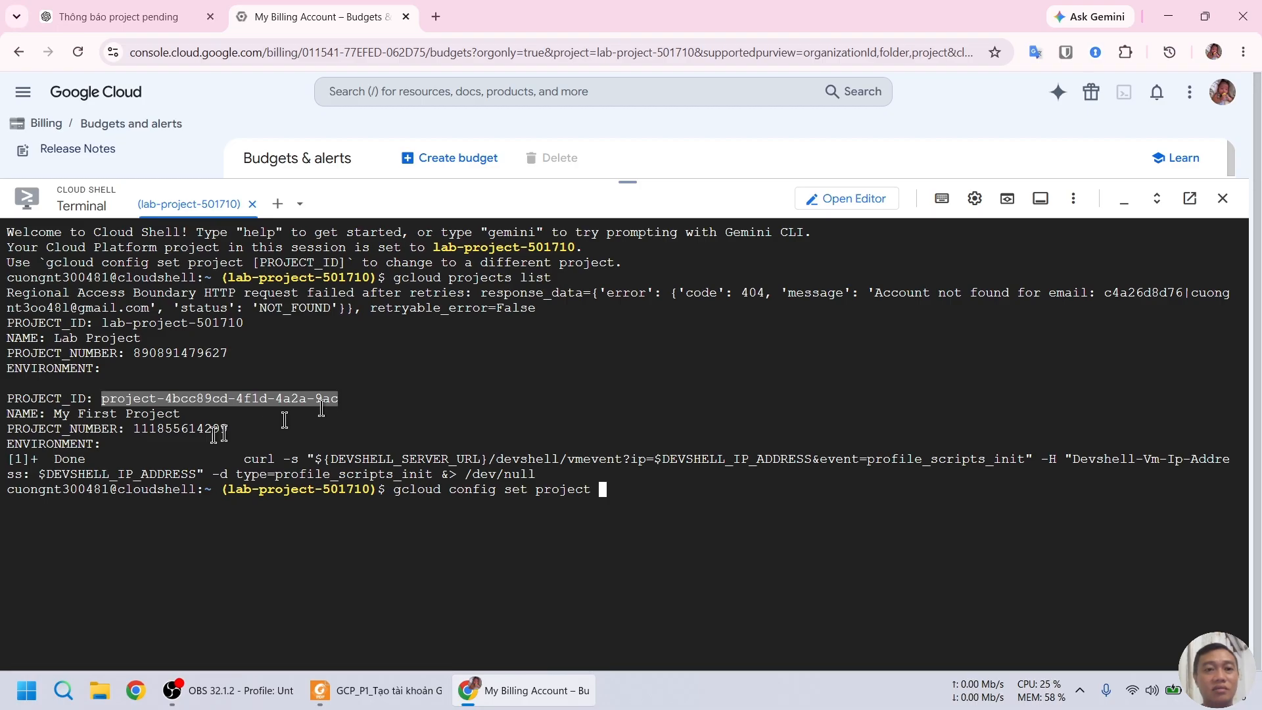
pyautogui.hotkey('ctrl', 'c')
pyautogui.hotkey('ctrl', 'c')
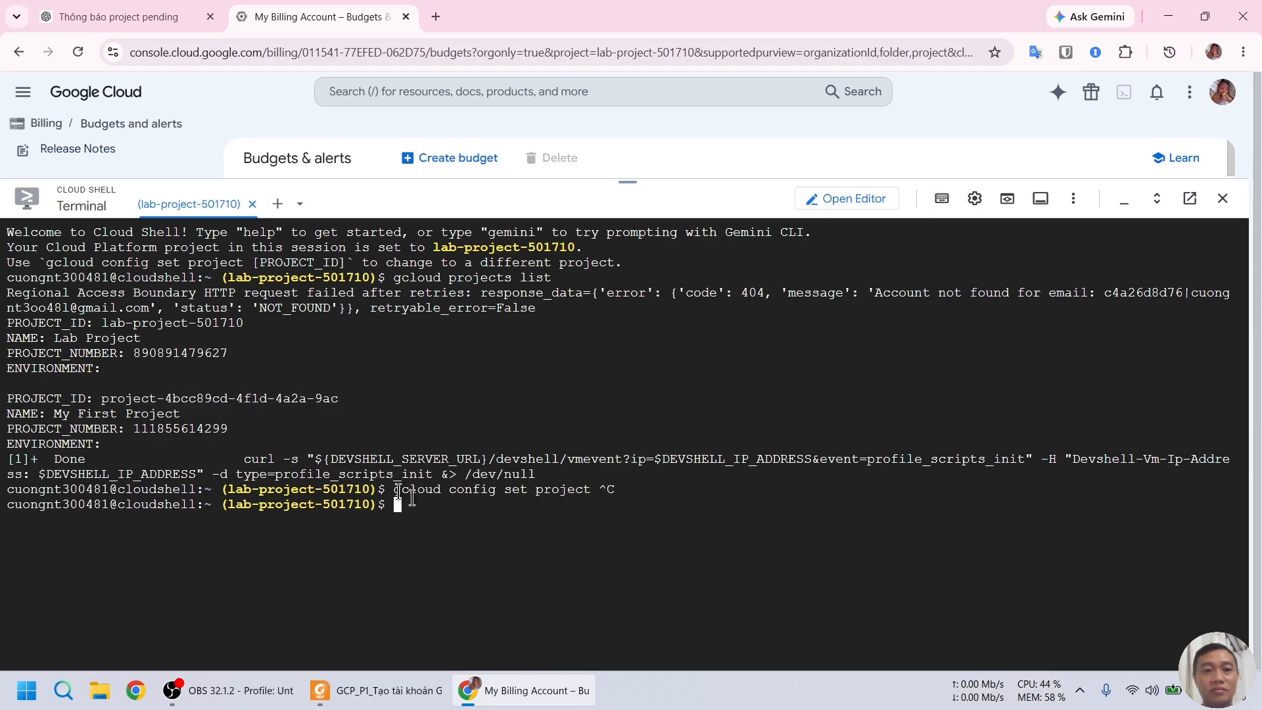
pyautogui.write('gloc')
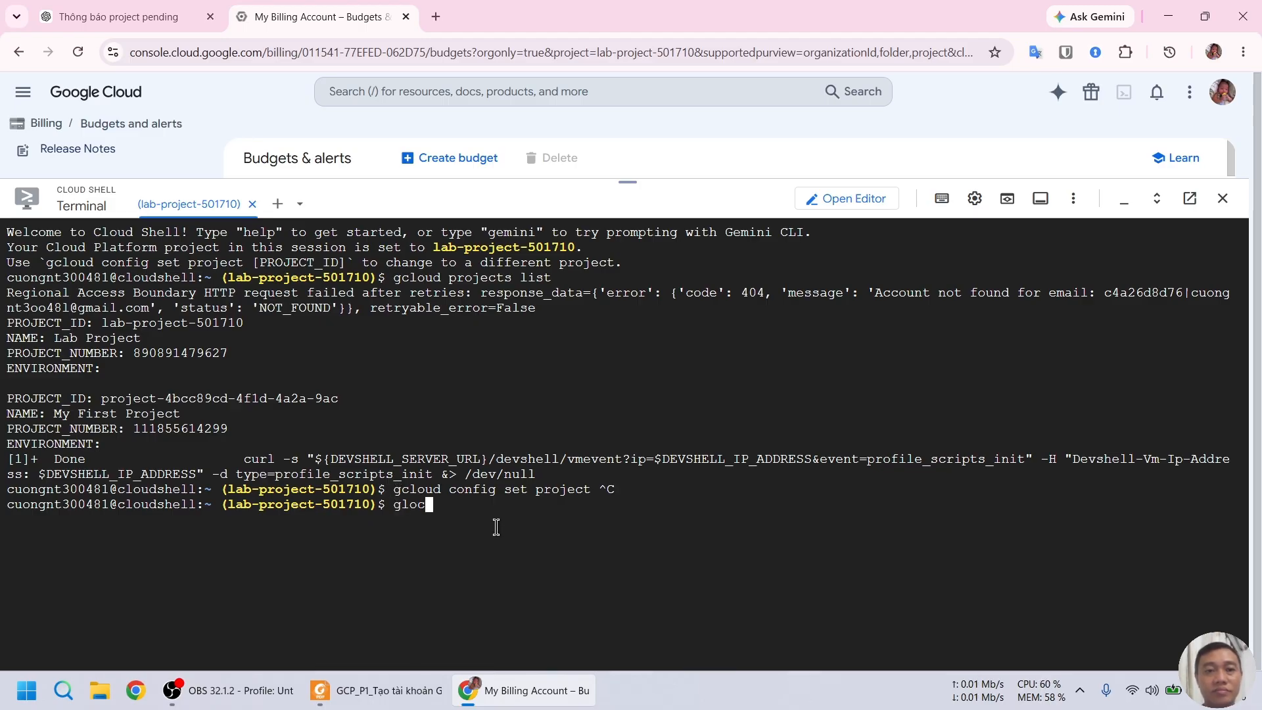
pyautogui.write('cloudconfig ')
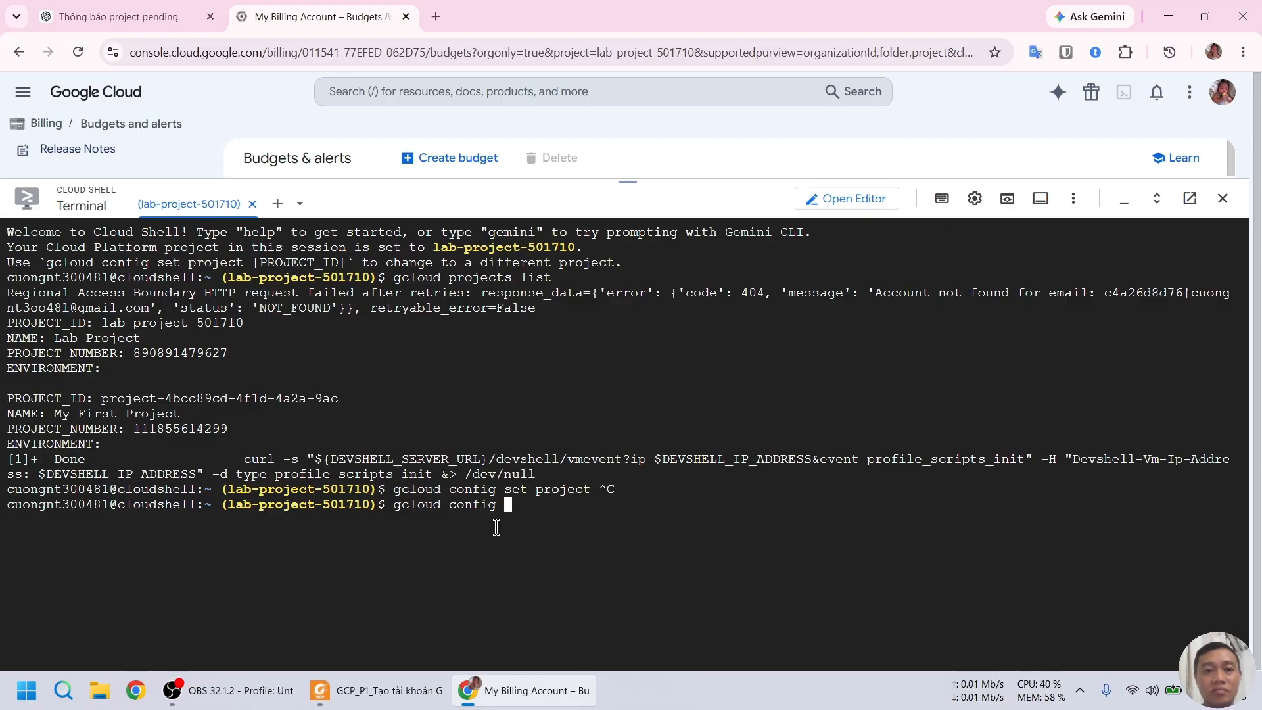
pyautogui.write('set project ct')
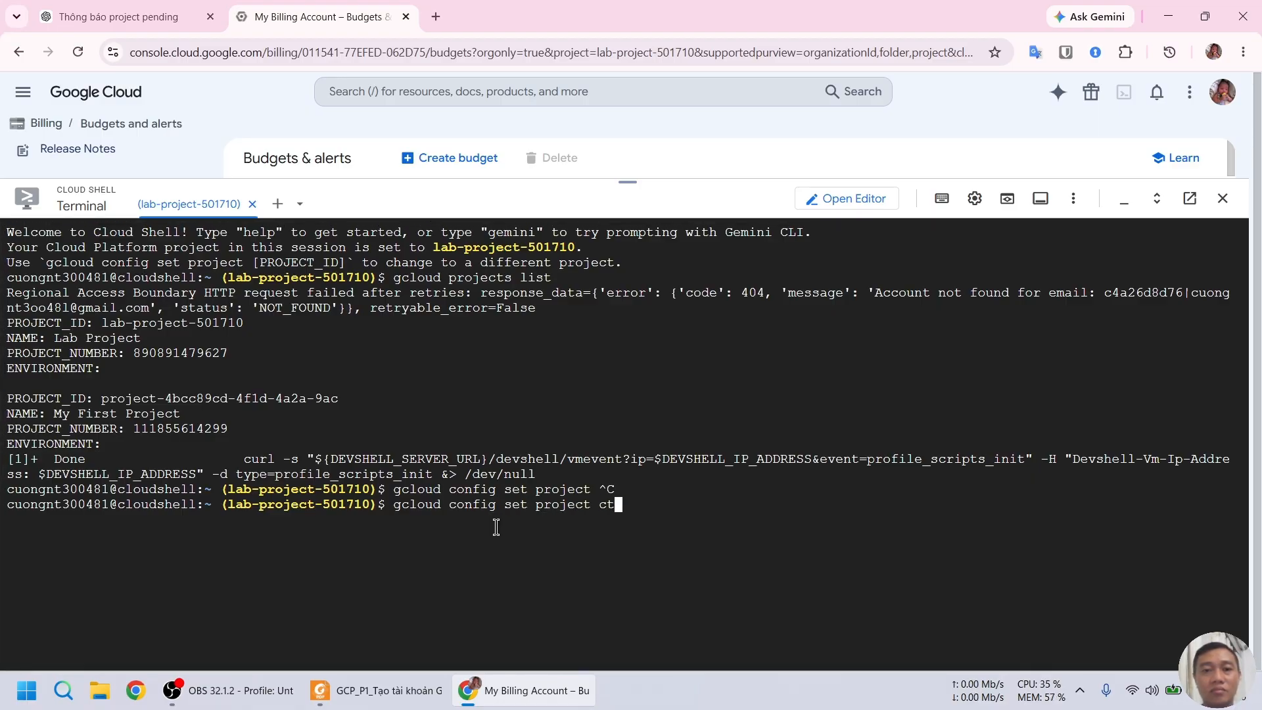
pyautogui.press('BackSpace')
pyautogui.hotkey('ctrl', 'v')
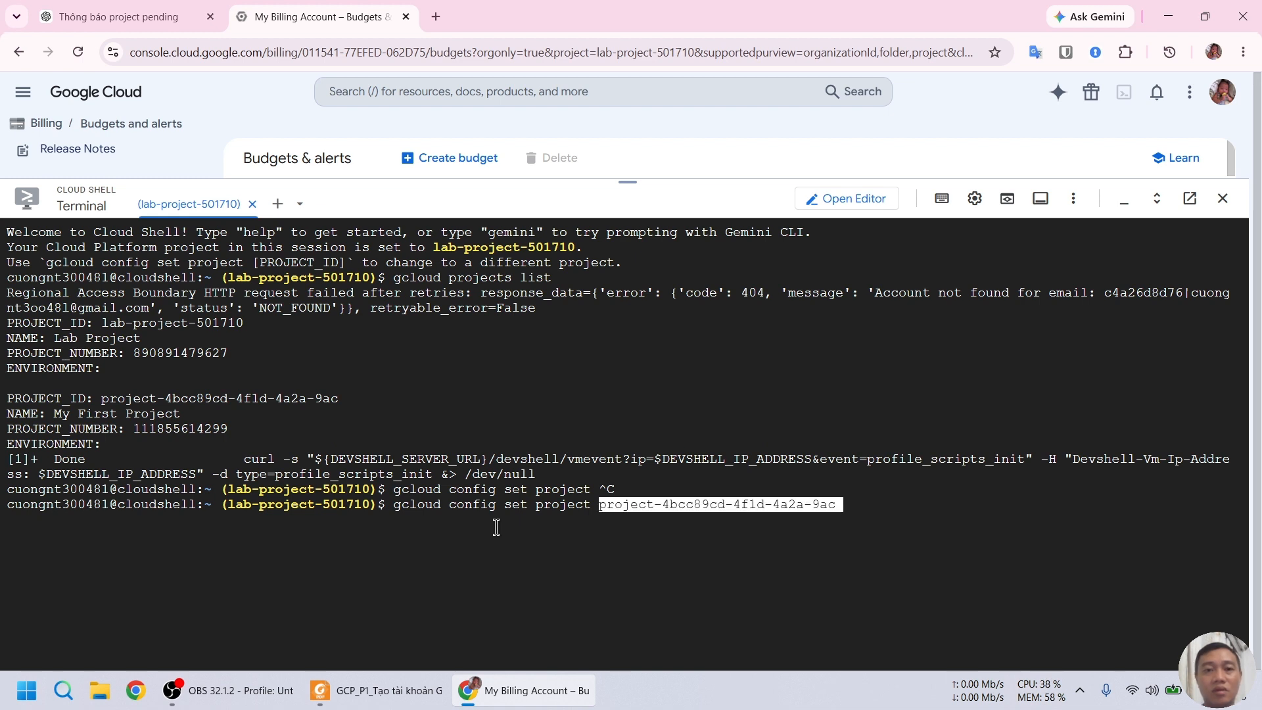
pyautogui.press('Return')
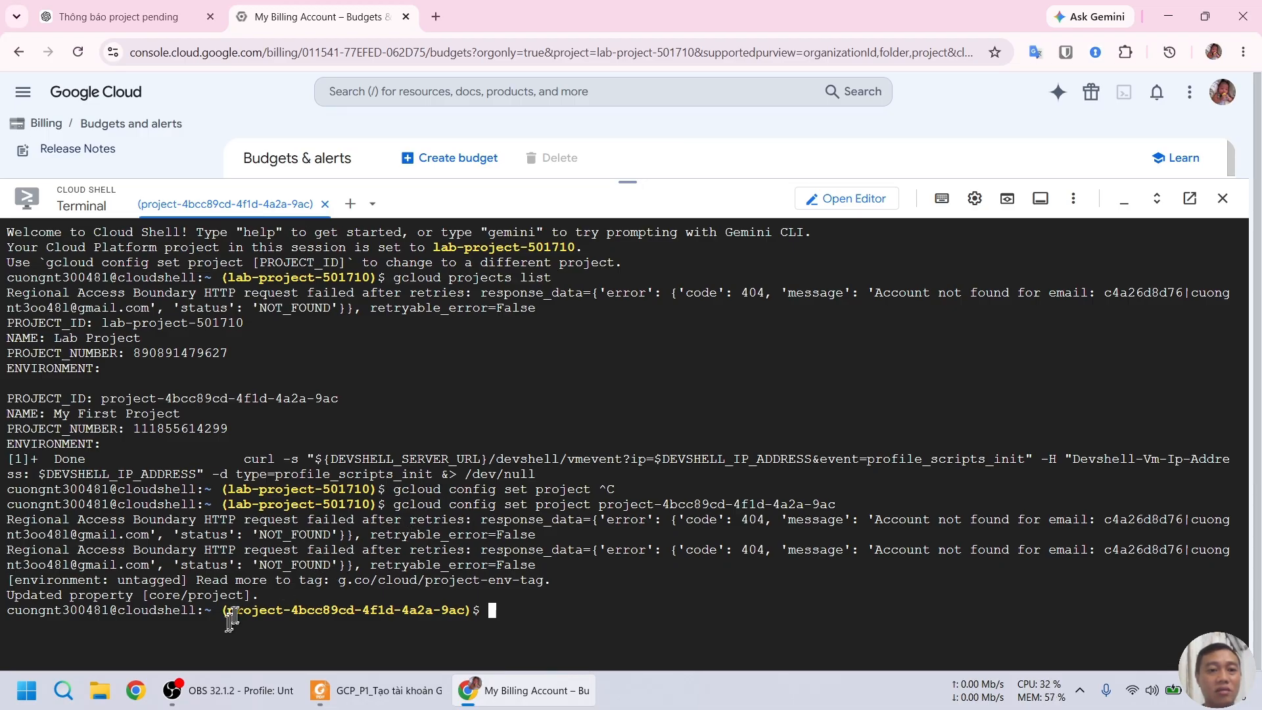
pyautogui.moveTo(233, 613); pyautogui.dragTo(464, 616)
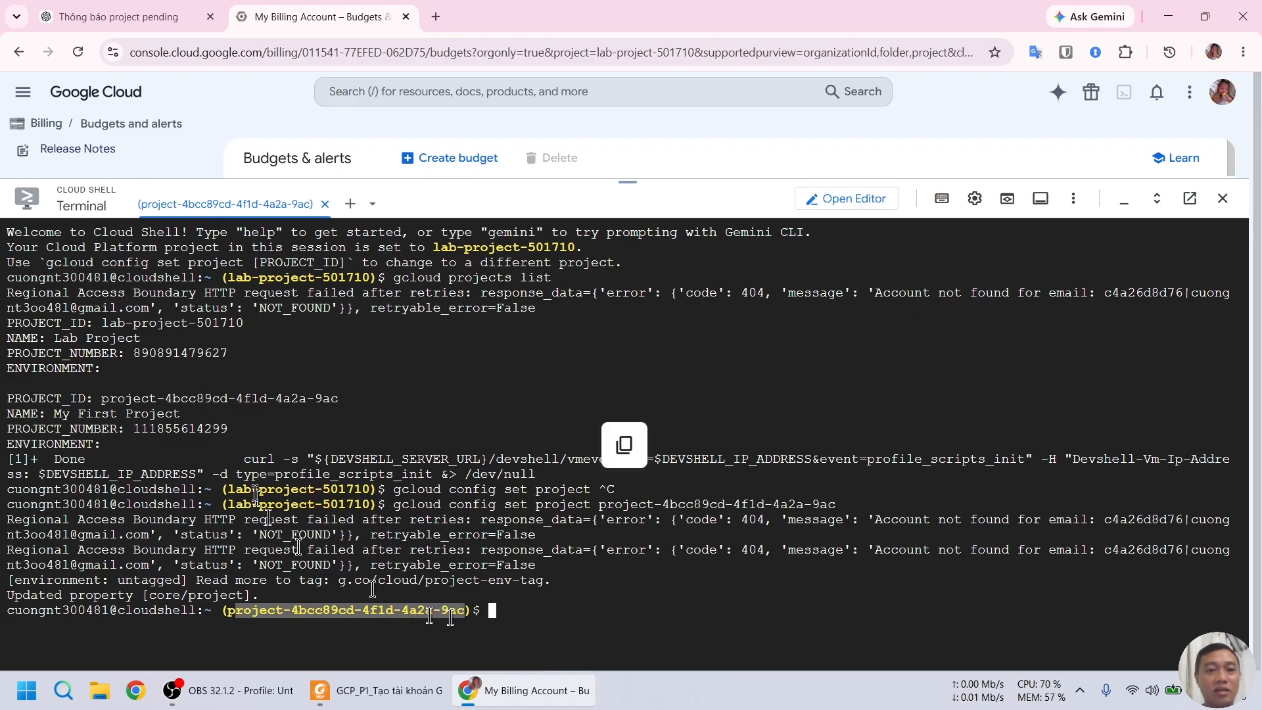
# Step: Recall the last project command, replace its project ID, and run "gcloud config set project lab-project-501710"
pyautogui.moveTo(235, 489); pyautogui.dragTo(378, 490)
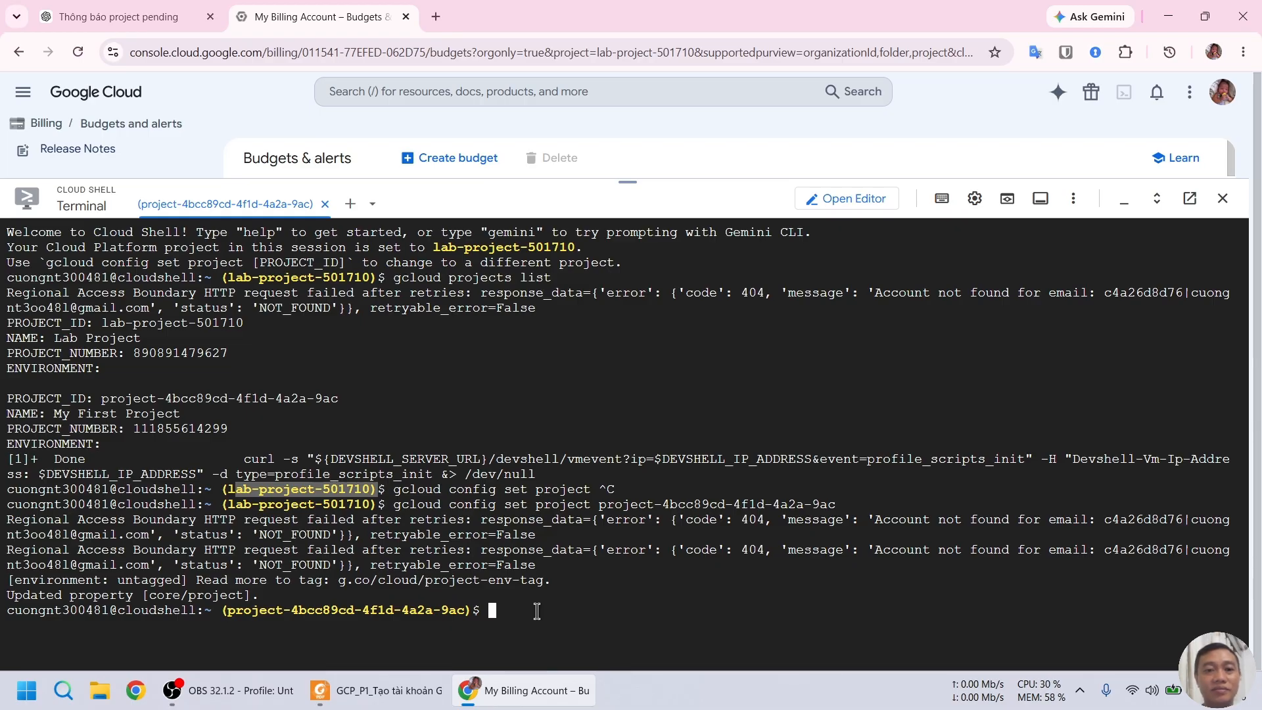
pyautogui.press('Up')
pyautogui.press('BackSpace')
pyautogui.press('BackSpace')
pyautogui.press('BackSpace')
pyautogui.press('BackSpace')
pyautogui.press('BackSpace')
pyautogui.press('BackSpace')
pyautogui.press('BackSpace')
pyautogui.press('BackSpace')
pyautogui.press('BackSpace')
pyautogui.press('BackSpace')
pyautogui.press('BackSpace')
pyautogui.press('BackSpace')
pyautogui.press('BackSpace')
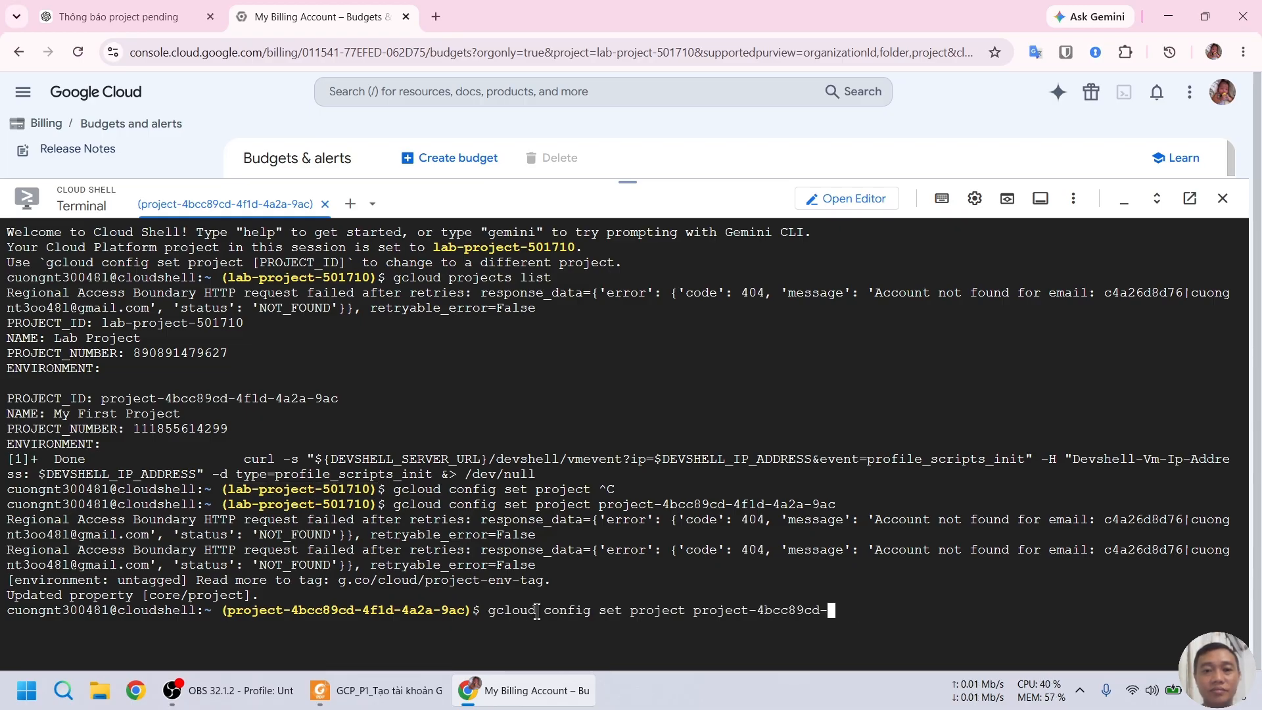
pyautogui.press('BackSpace')
pyautogui.press('BackSpace')
pyautogui.press('BackSpace')
pyautogui.press('BackSpace')
pyautogui.press('BackSpace')
pyautogui.press('BackSpace')
pyautogui.press('BackSpace')
pyautogui.press('BackSpace')
pyautogui.press('BackSpace')
pyautogui.press('BackSpace')
pyautogui.press('BackSpace')
pyautogui.press('BackSpace')
pyautogui.press('BackSpace')
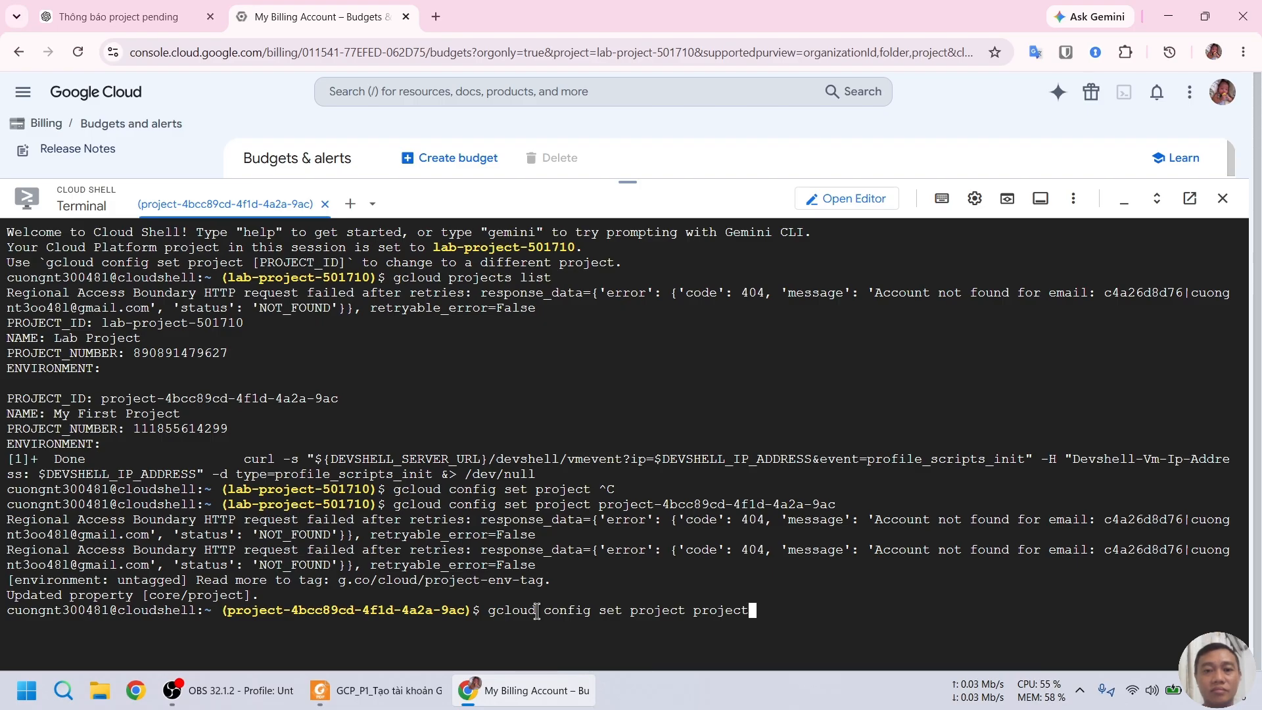
pyautogui.write('lab')
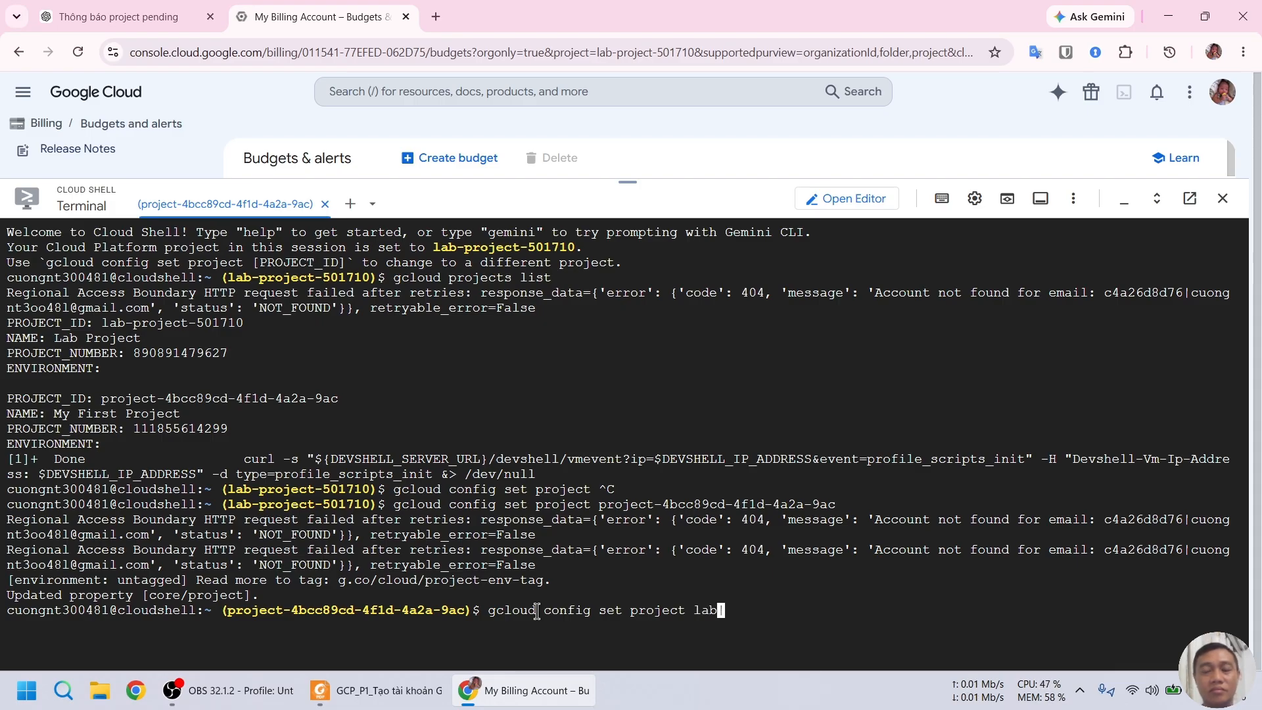
pyautogui.press('Tab')
pyautogui.press('BackSpace')
pyautogui.press('BackSpace')
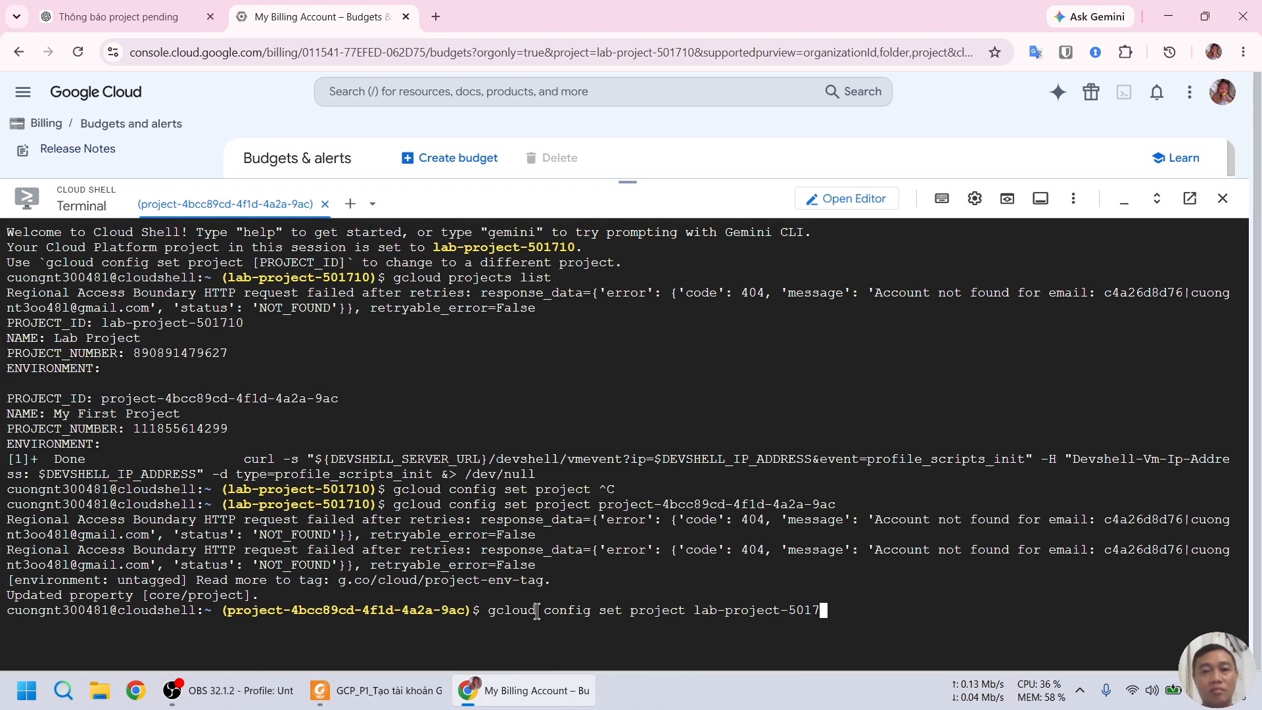
pyautogui.press('Tab')
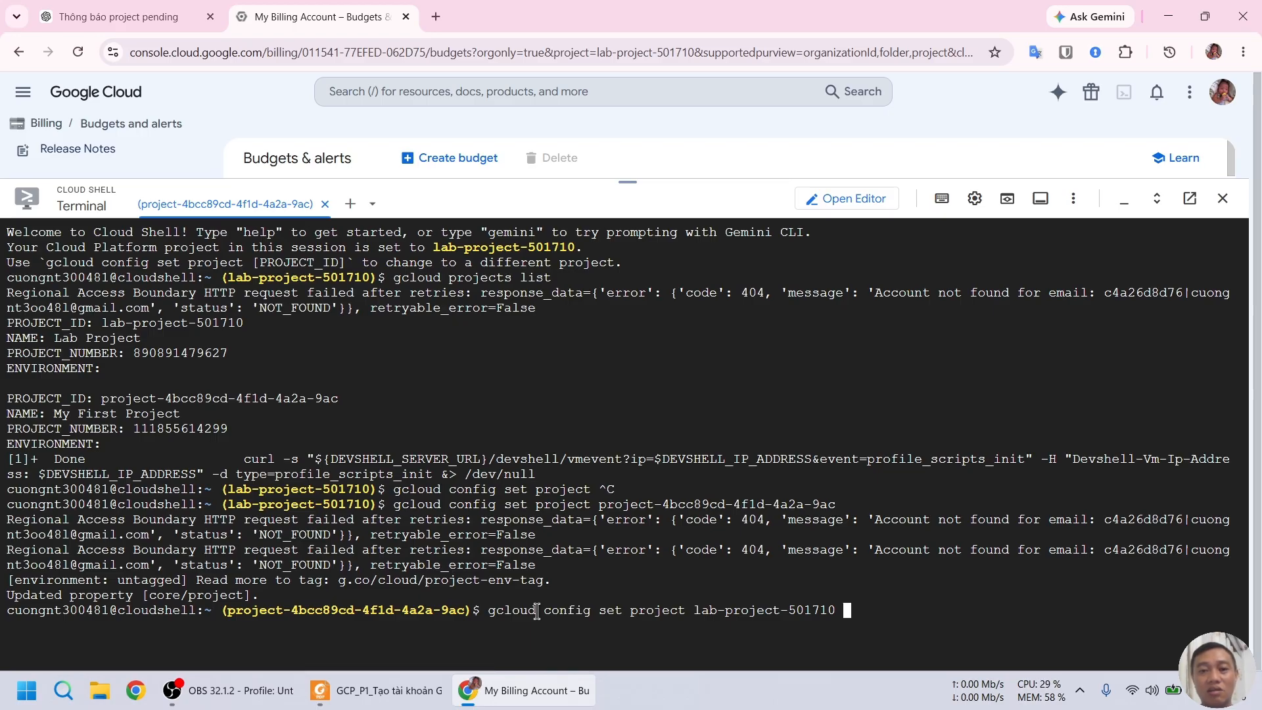
pyautogui.press('Return')
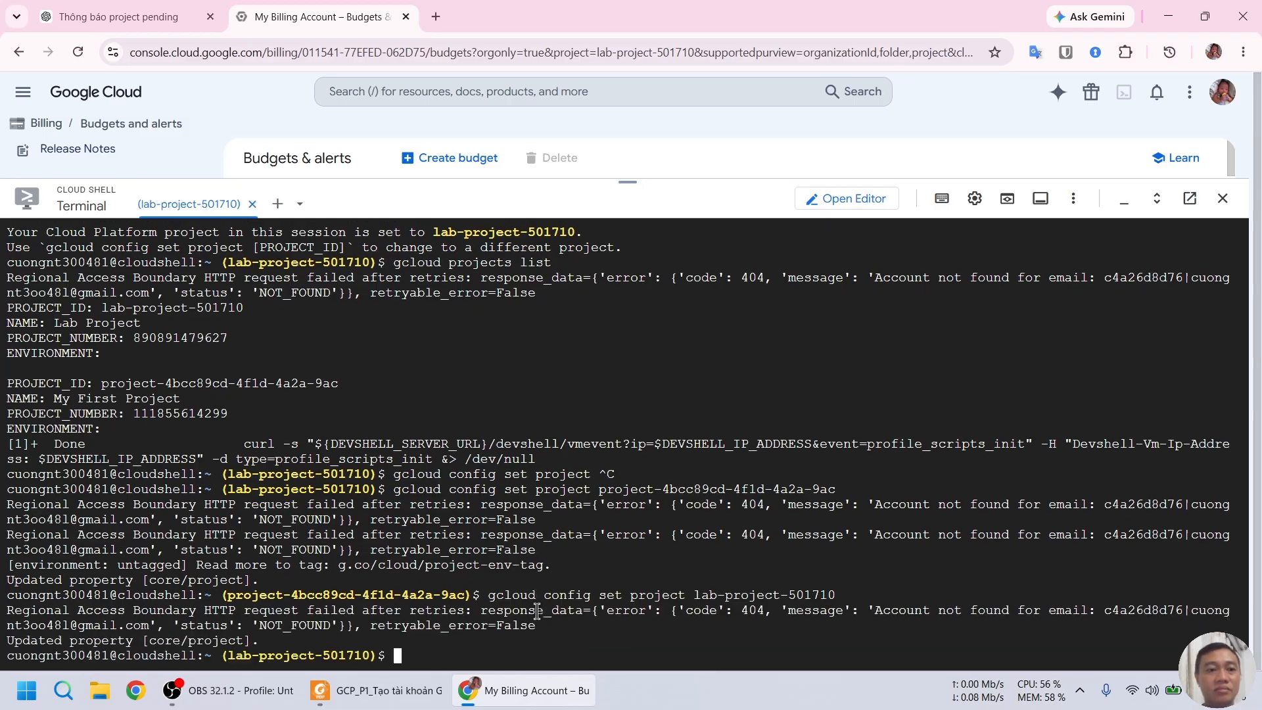
# Step: Copy "gcloud config set compute/region asia-southeast1" from the PDF guide and run it in Cloud Shell
pyautogui.hotkey('alt', 'Tab')
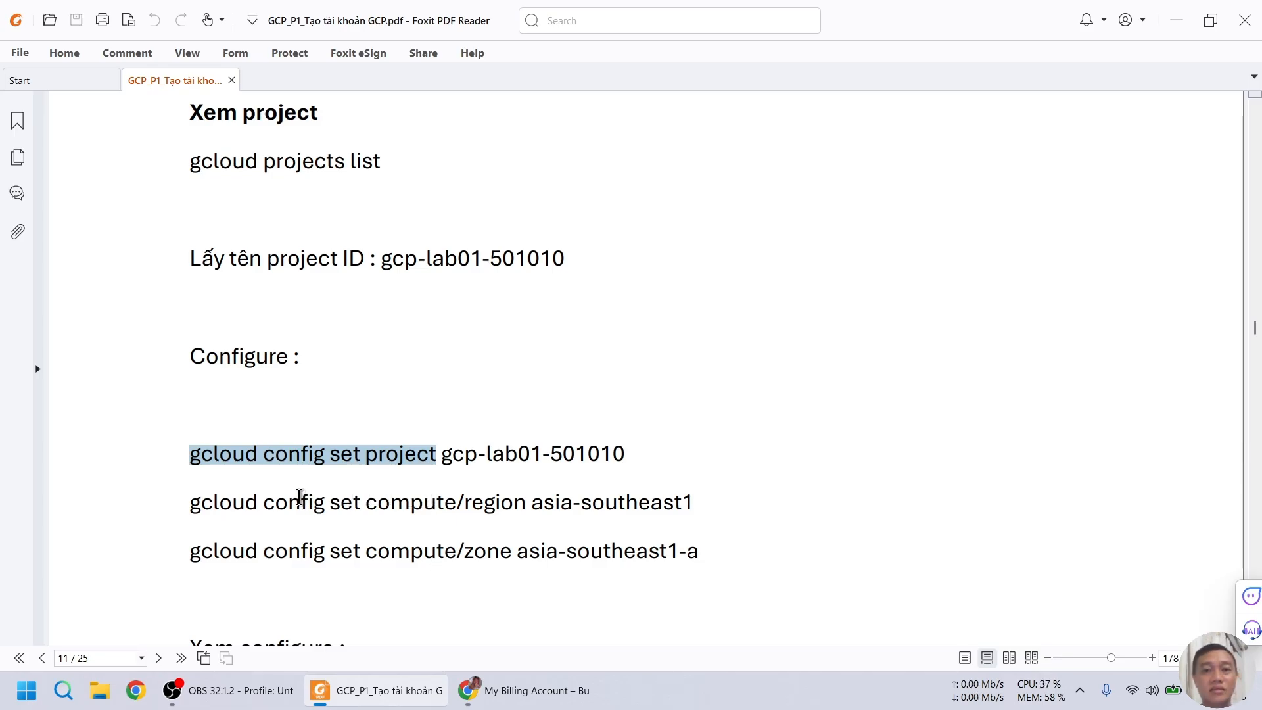
pyautogui.scroll(-1, 336, 503)
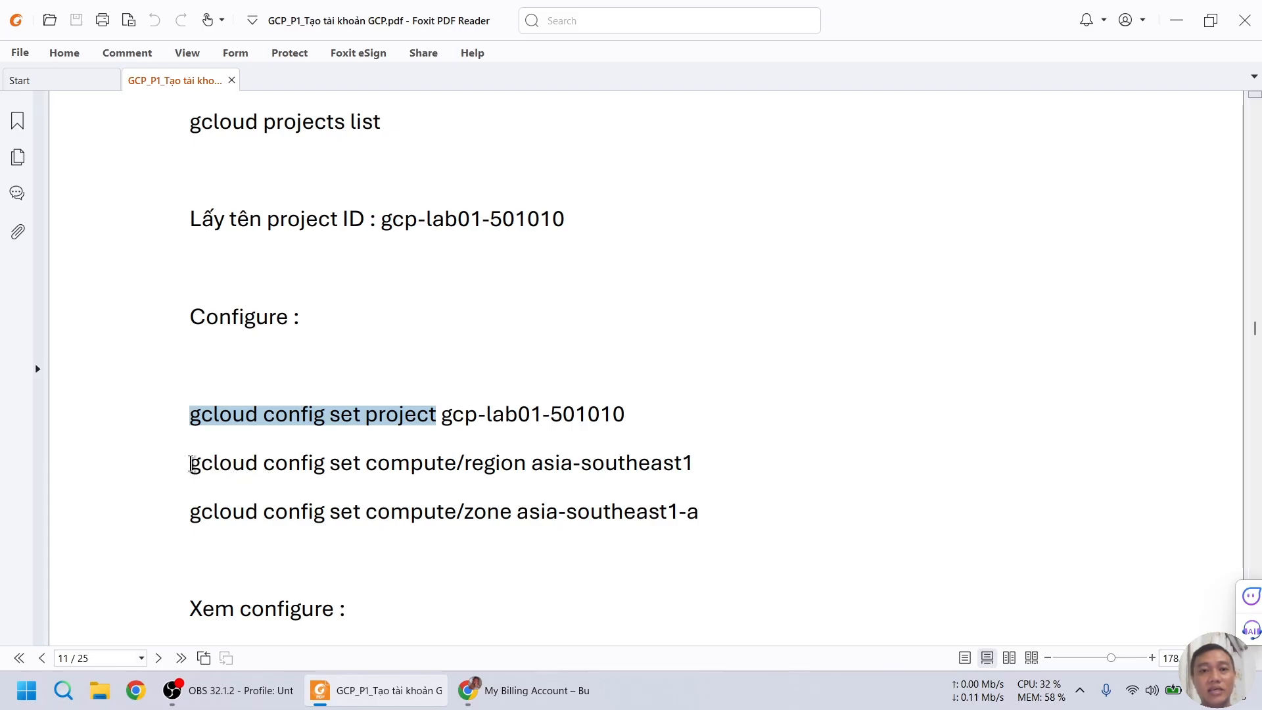
pyautogui.moveTo(190, 463); pyautogui.dragTo(724, 460)
pyautogui.hotkey('ctrl', 'c')
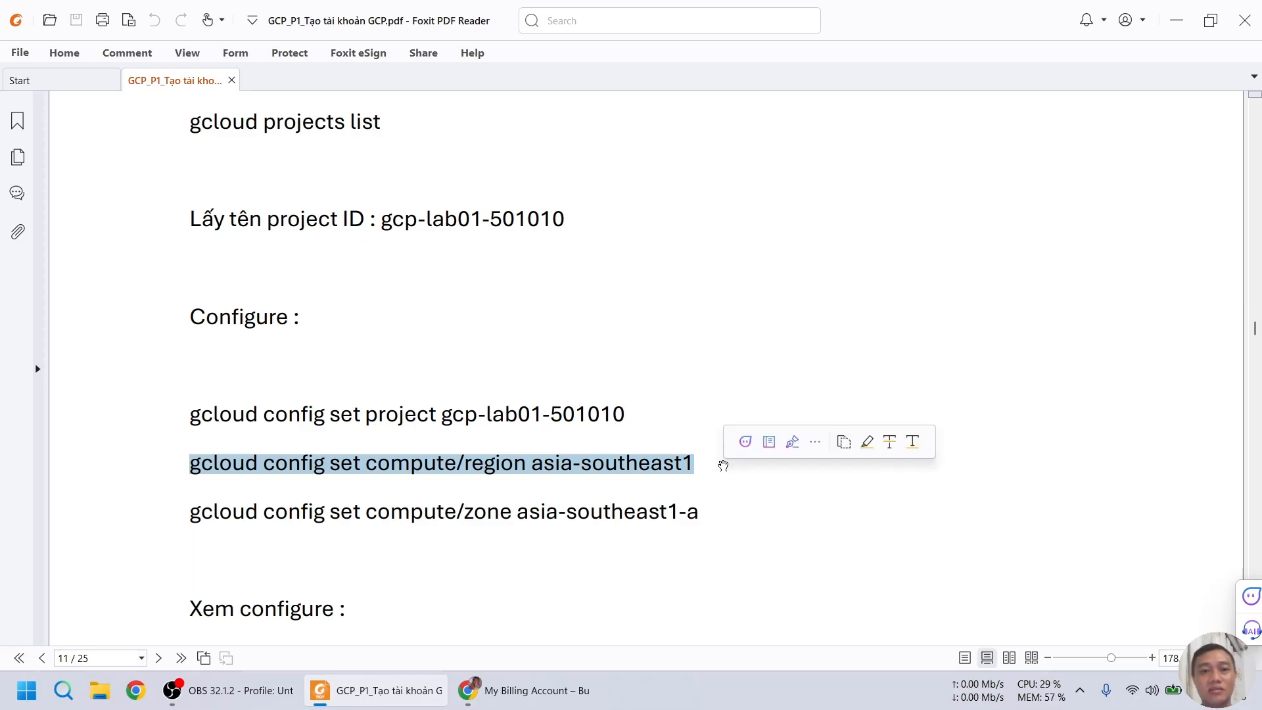
pyautogui.click(477, 702)
pyautogui.hotkey('ctrl', 'v')
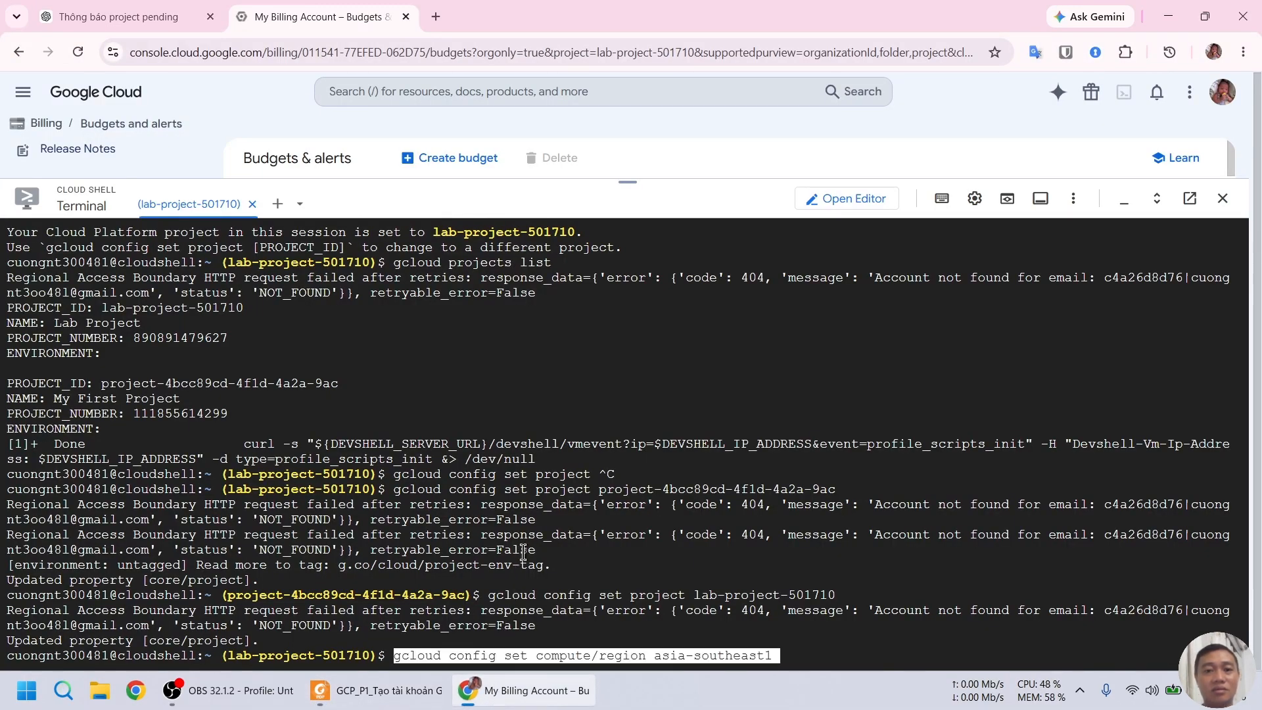
pyautogui.press('Return')
# Step: Copy "gcloud config set compute/zone asia-southeast1-a" from the PDF guide and return to Cloud Shell
pyautogui.click(368, 690)
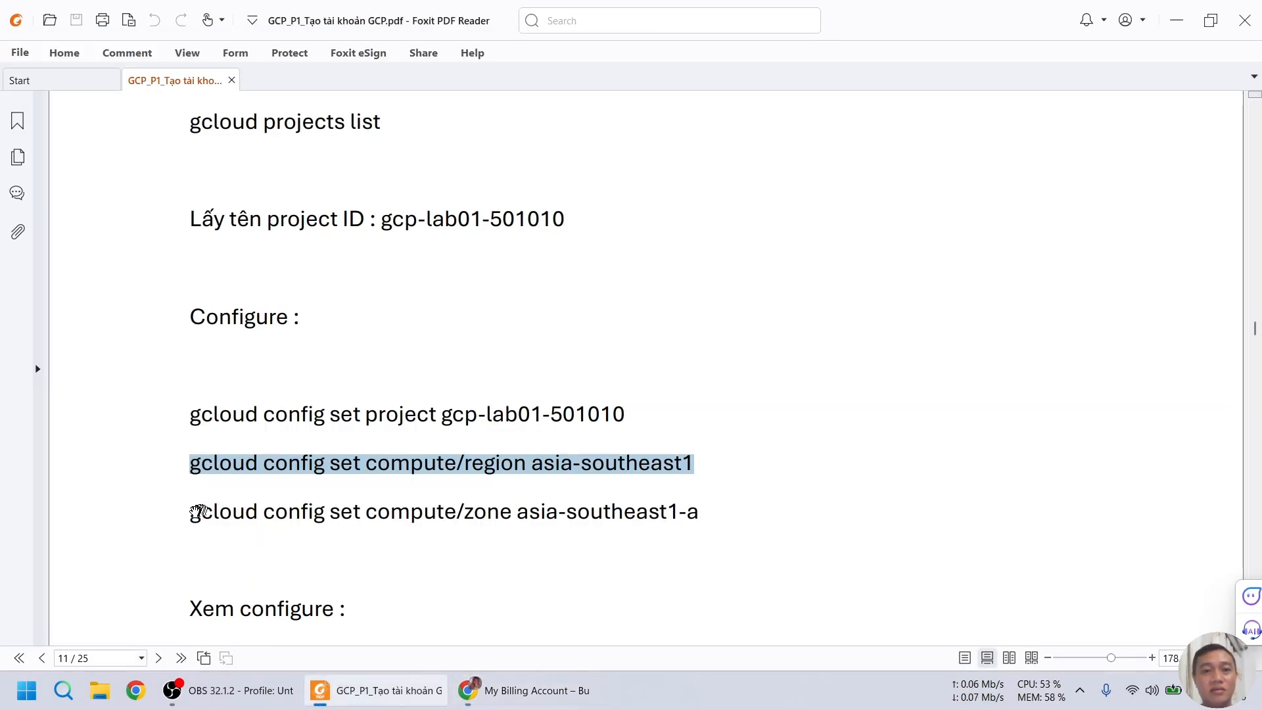
pyautogui.moveTo(189, 510); pyautogui.dragTo(715, 512)
pyautogui.hotkey('ctrl', 'c')
pyautogui.hotkey('alt', 'Tab')
pyautogui.hotkey('ctrl', 'v')
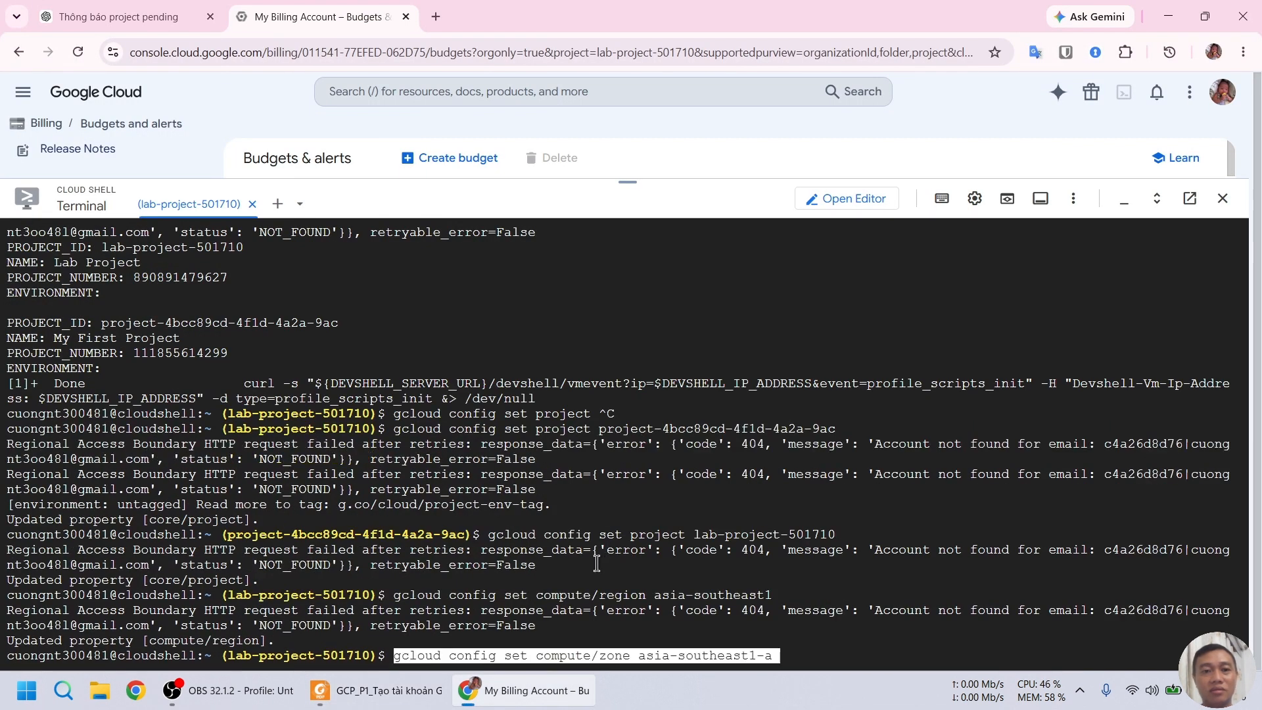
pyautogui.press('BackSpace')
pyautogui.press('BackSpace')
pyautogui.press('BackSpace')
pyautogui.press('BackSpace')
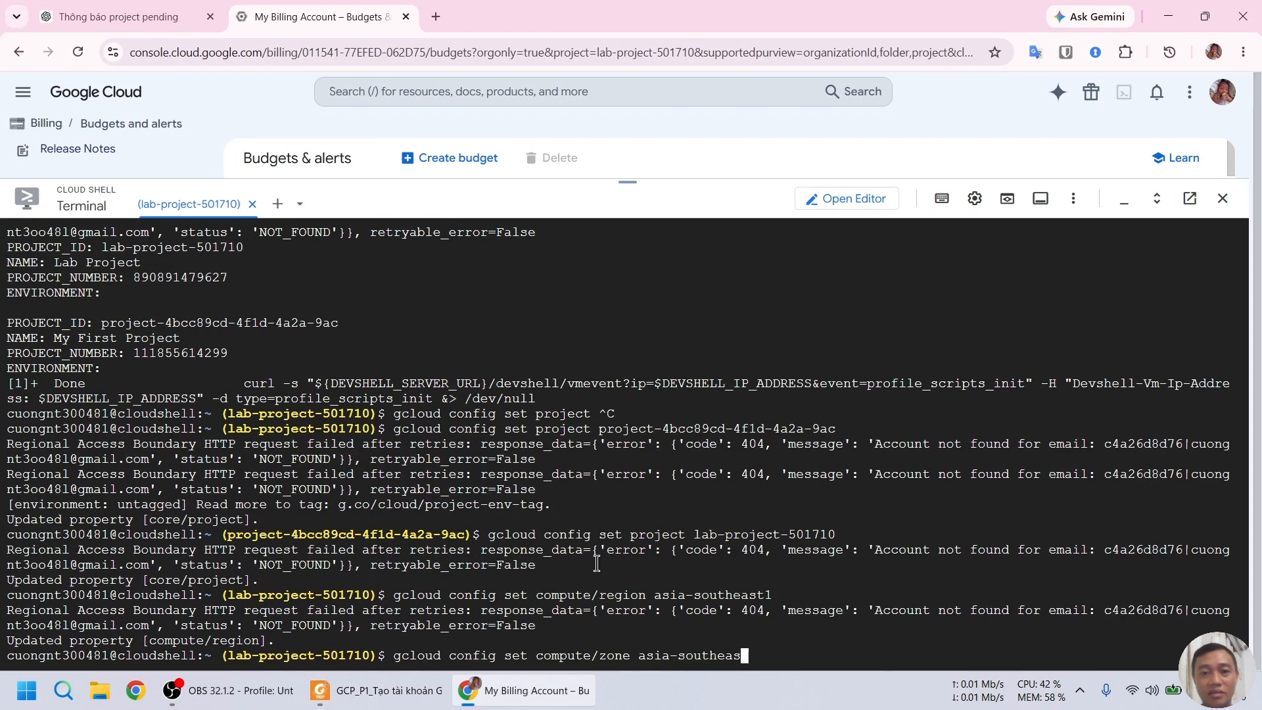
pyautogui.press('BackSpace')
pyautogui.press('BackSpace')
pyautogui.press('BackSpace')
pyautogui.press('BackSpace')
pyautogui.press('BackSpace')
pyautogui.press('BackSpace')
pyautogui.press('BackSpace')
pyautogui.press('BackSpace')
pyautogui.press('BackSpace')
pyautogui.press('BackSpace')
pyautogui.press('BackSpace')
pyautogui.press('BackSpace')
pyautogui.press('BackSpace')
pyautogui.press('BackSpace')
pyautogui.press('BackSpace')
pyautogui.press('BackSpace')
pyautogui.press('BackSpace')
pyautogui.press('BackSpace')
pyautogui.press('BackSpace')
pyautogui.press('BackSpace')
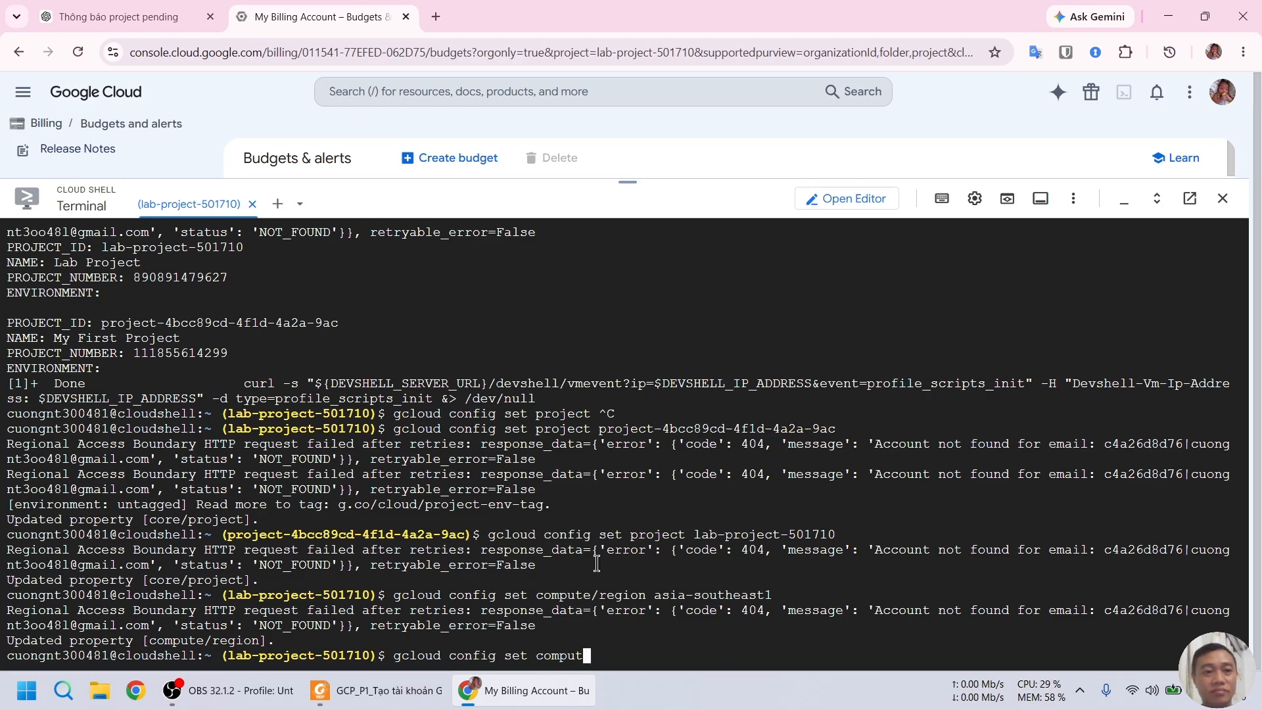
pyautogui.press('BackSpace')
pyautogui.press('BackSpace')
pyautogui.press('BackSpace')
pyautogui.press('BackSpace')
pyautogui.press('BackSpace')
pyautogui.press('BackSpace')
pyautogui.press('BackSpace')
pyautogui.press('BackSpace')
pyautogui.press('BackSpace')
pyautogui.press('BackSpace')
pyautogui.press('BackSpace')
pyautogui.press('BackSpace')
pyautogui.press('BackSpace')
pyautogui.press('BackSpace')
pyautogui.press('BackSpace')
pyautogui.press('BackSpace')
pyautogui.press('BackSpace')
pyautogui.press('BackSpace')
pyautogui.press('BackSpace')
pyautogui.press('BackSpace')
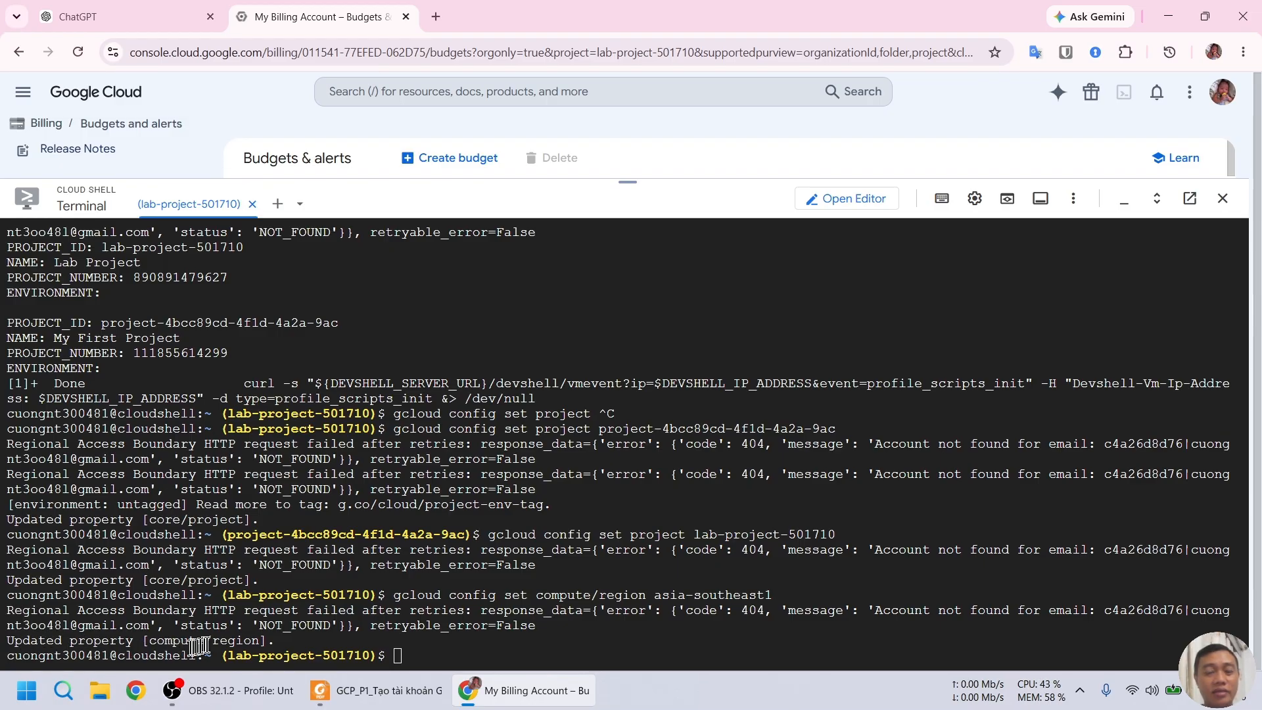
# Step: Check the zone command in the guide, then paste and run "gcloud config set compute/zone asia-southeast1-a" in Cloud Shell
pyautogui.click(372, 690)
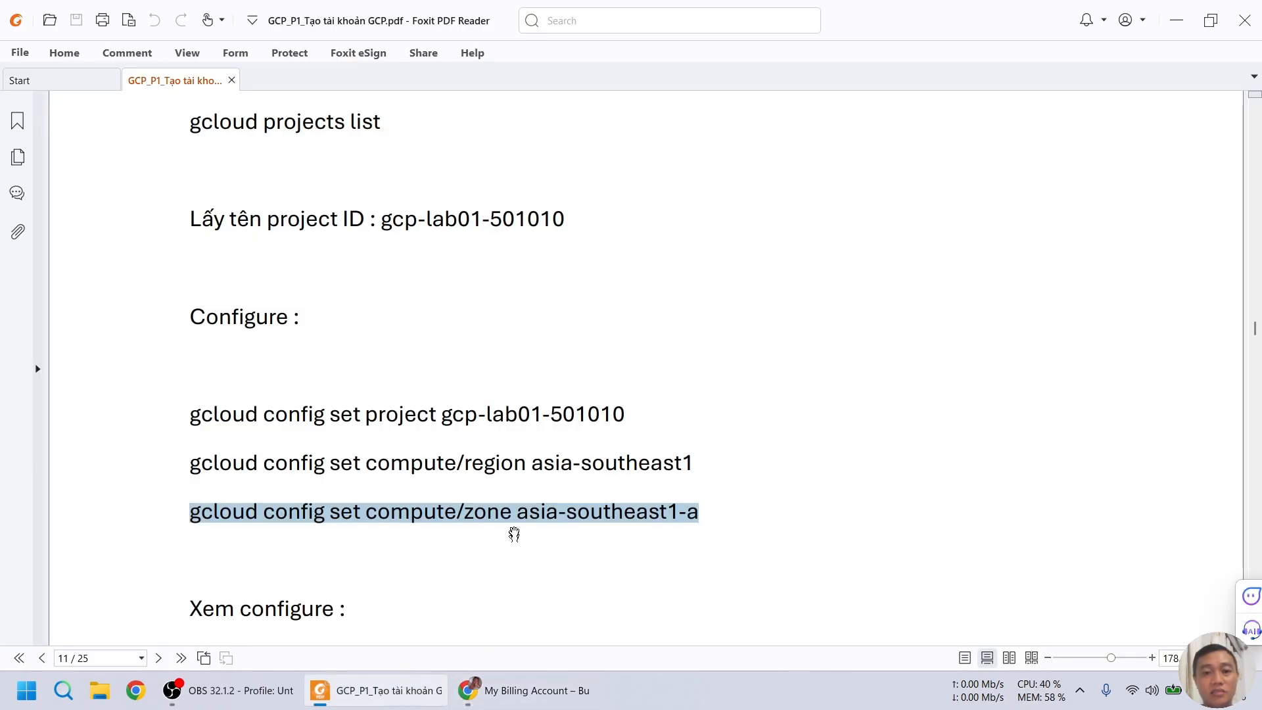
pyautogui.hotkey('alt', 'Tab')
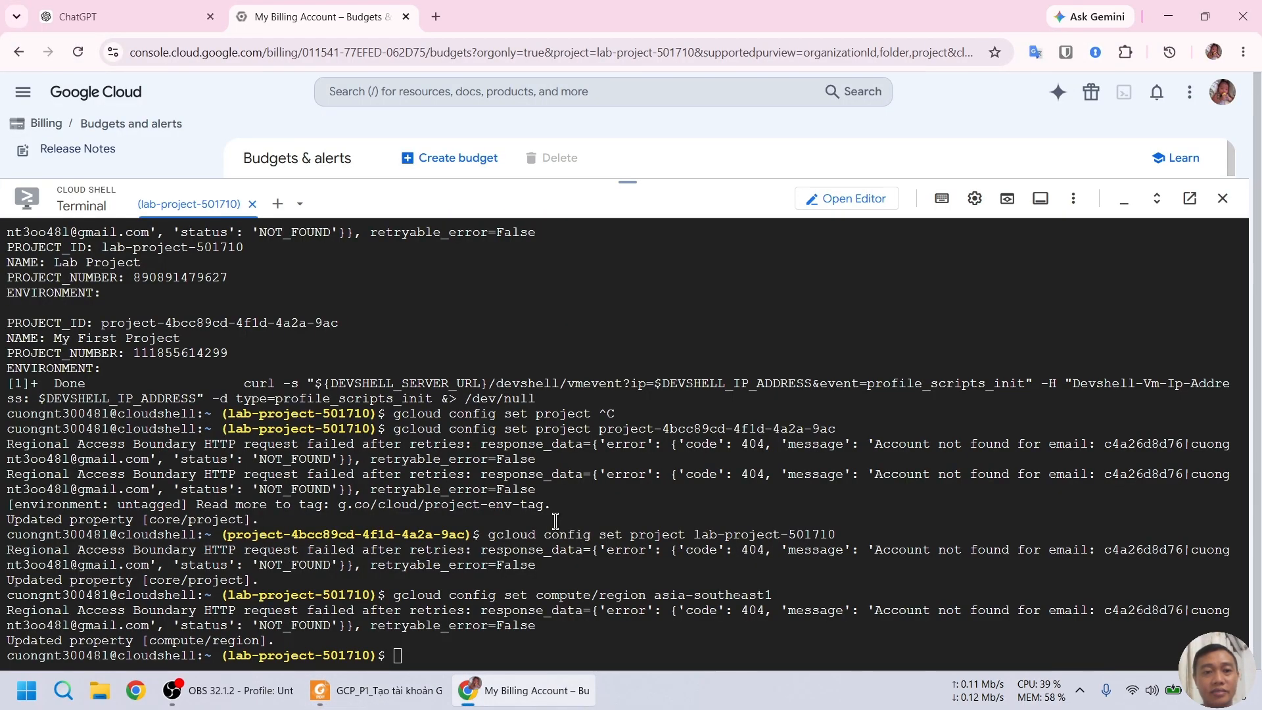
pyautogui.hotkey('ctrl', 'v')
pyautogui.press('Return')
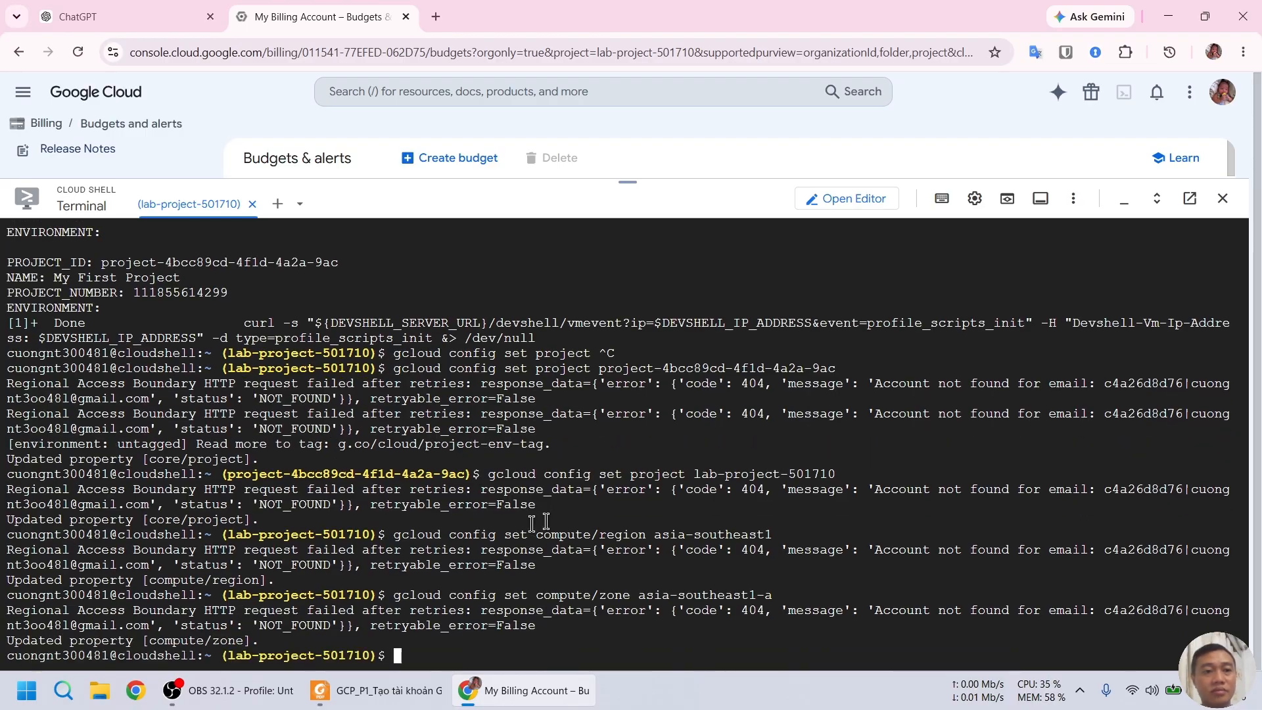
# Step: Copy "gcloud config list" from the PDF guide and run it in Cloud Shell
pyautogui.click(378, 695)
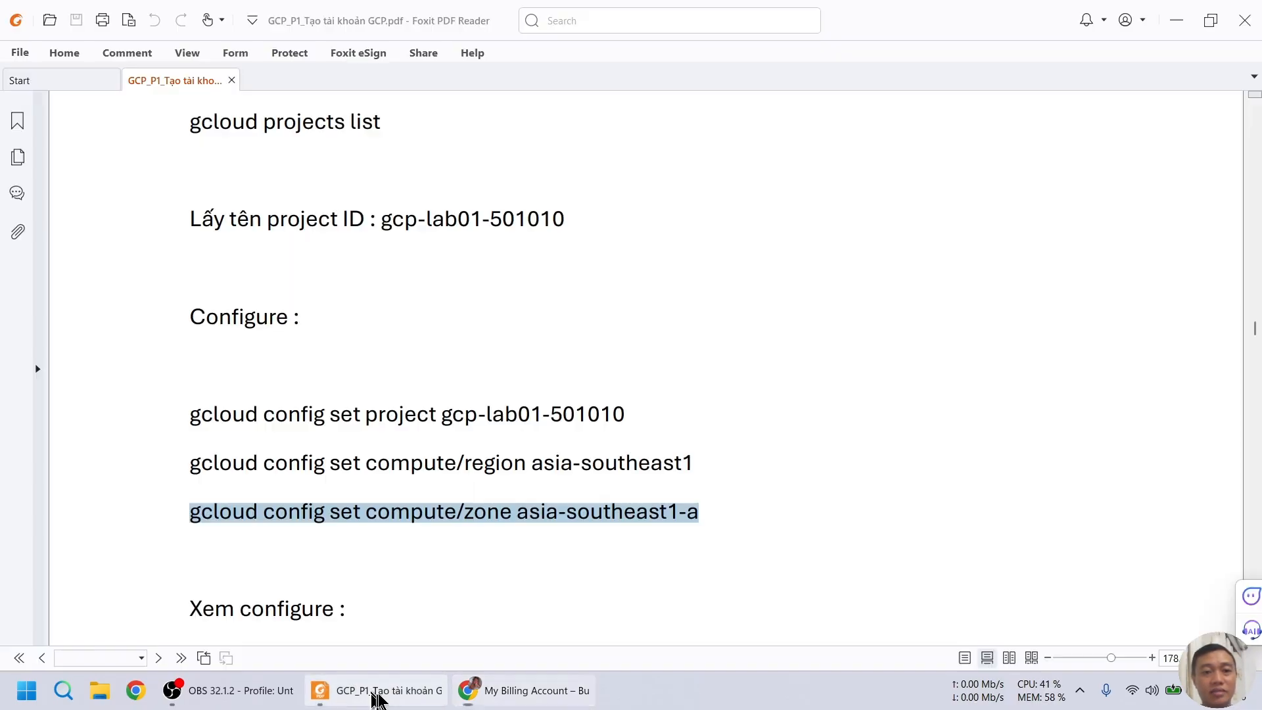
pyautogui.scroll(-3, 608, 461)
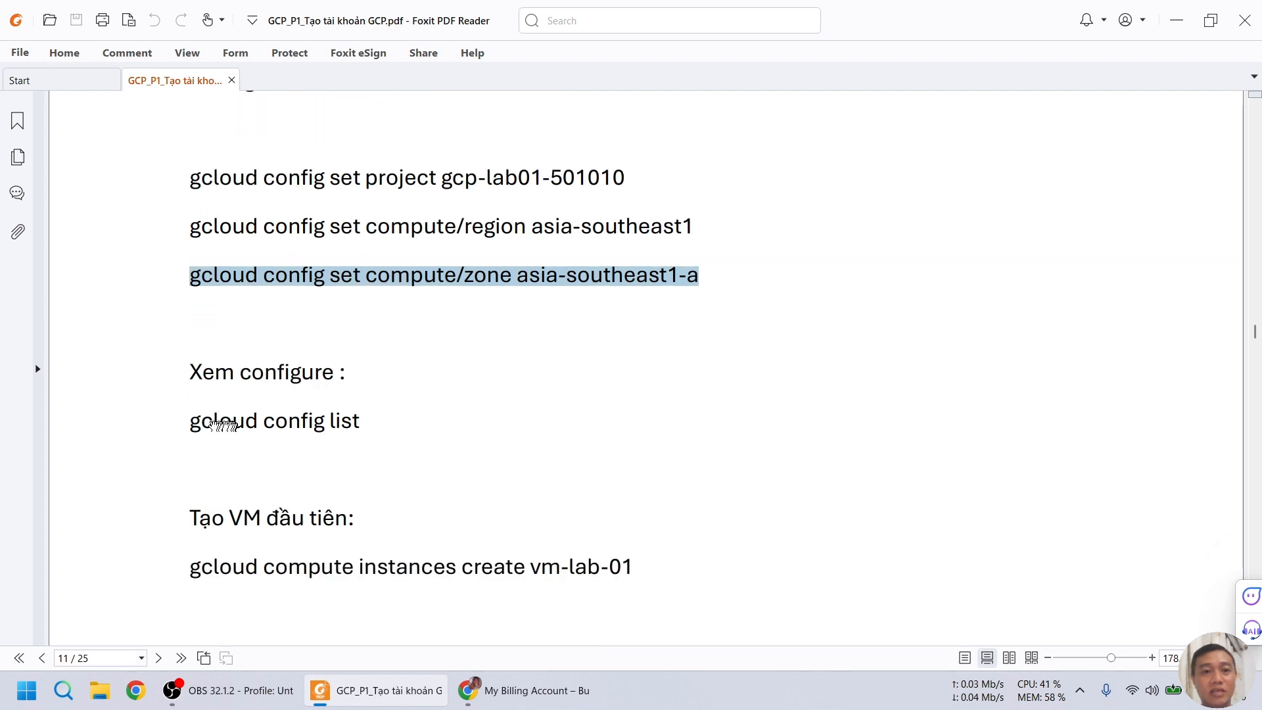
pyautogui.moveTo(186, 424); pyautogui.dragTo(397, 433)
pyautogui.hotkey('ctrl', 'c')
pyautogui.click(526, 691)
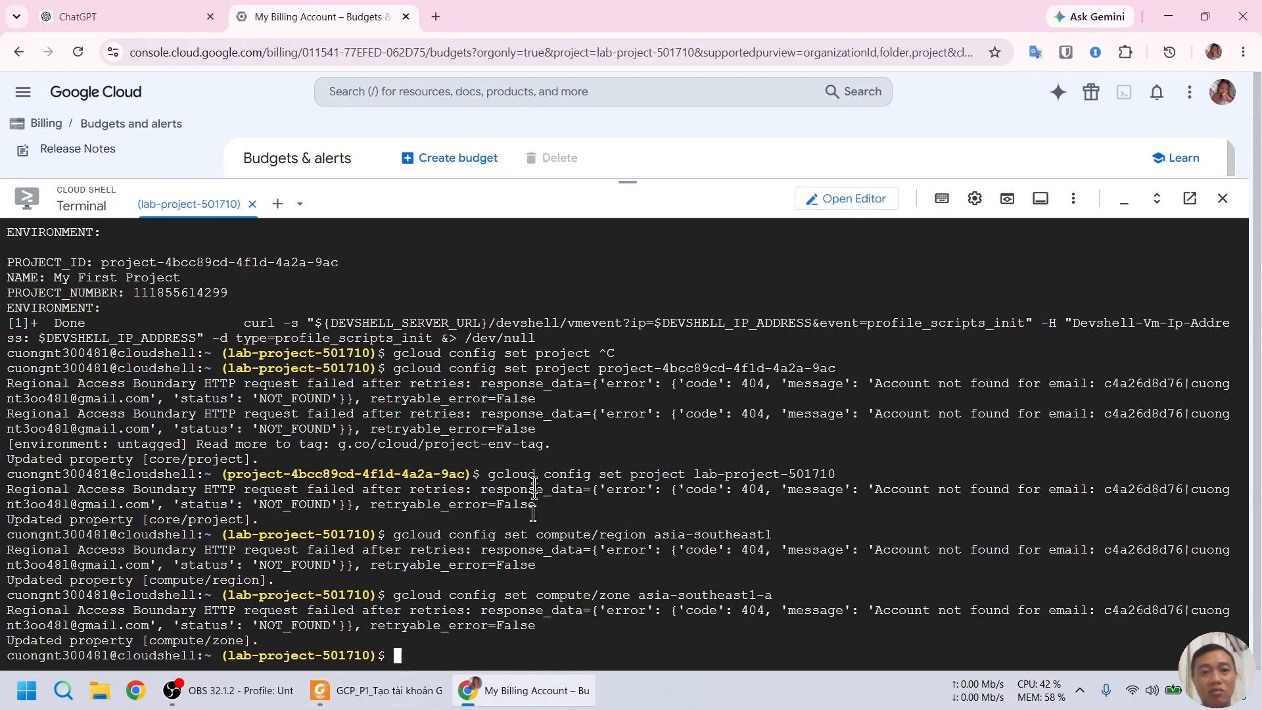
pyautogui.hotkey('ctrl', 'v')
pyautogui.press('Return')
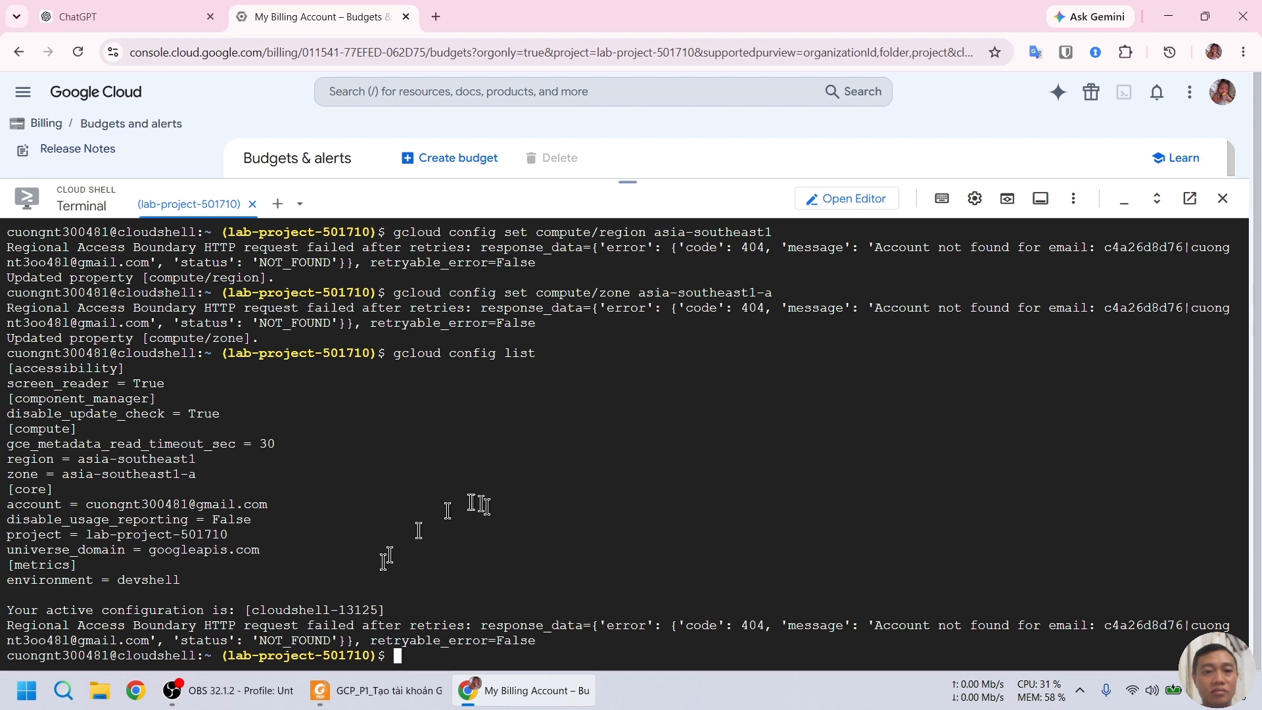
# Step: Read the PDF guide's section on creating the first VM and handling the ZONE_RESOURCE_POOL_EXHAUSTED error
pyautogui.click(322, 690)
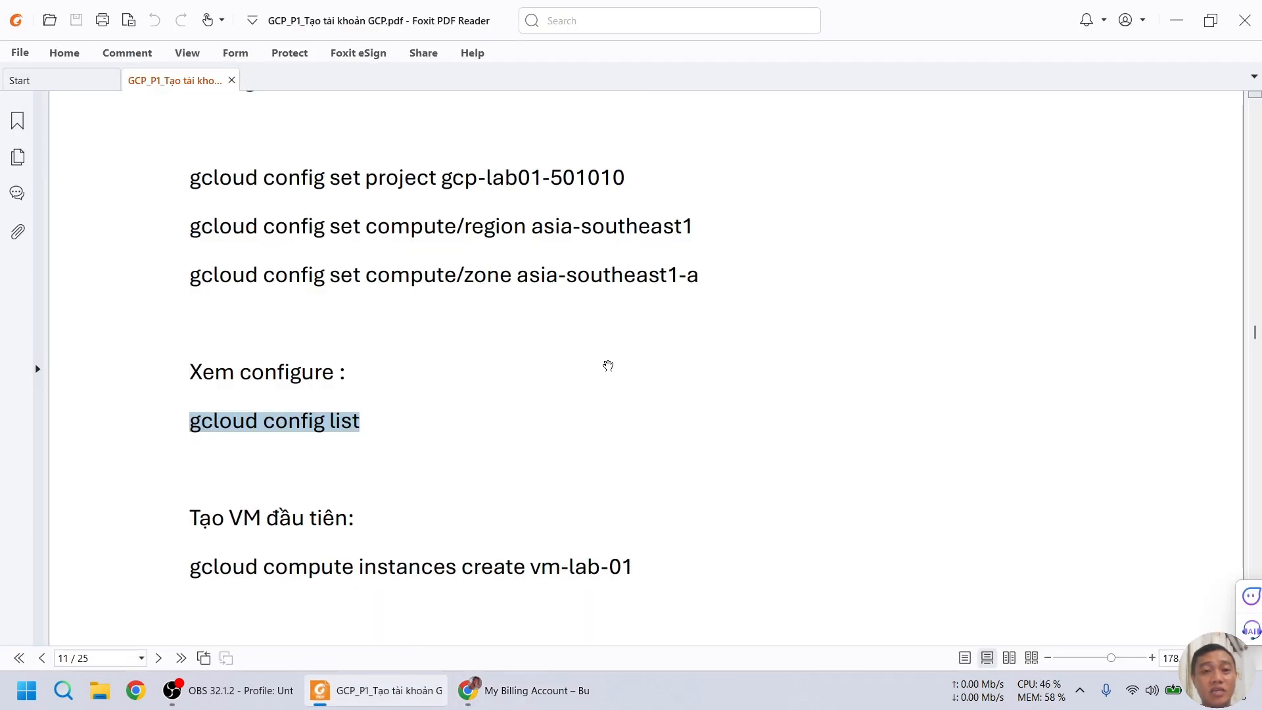
pyautogui.scroll(-3, 608, 366)
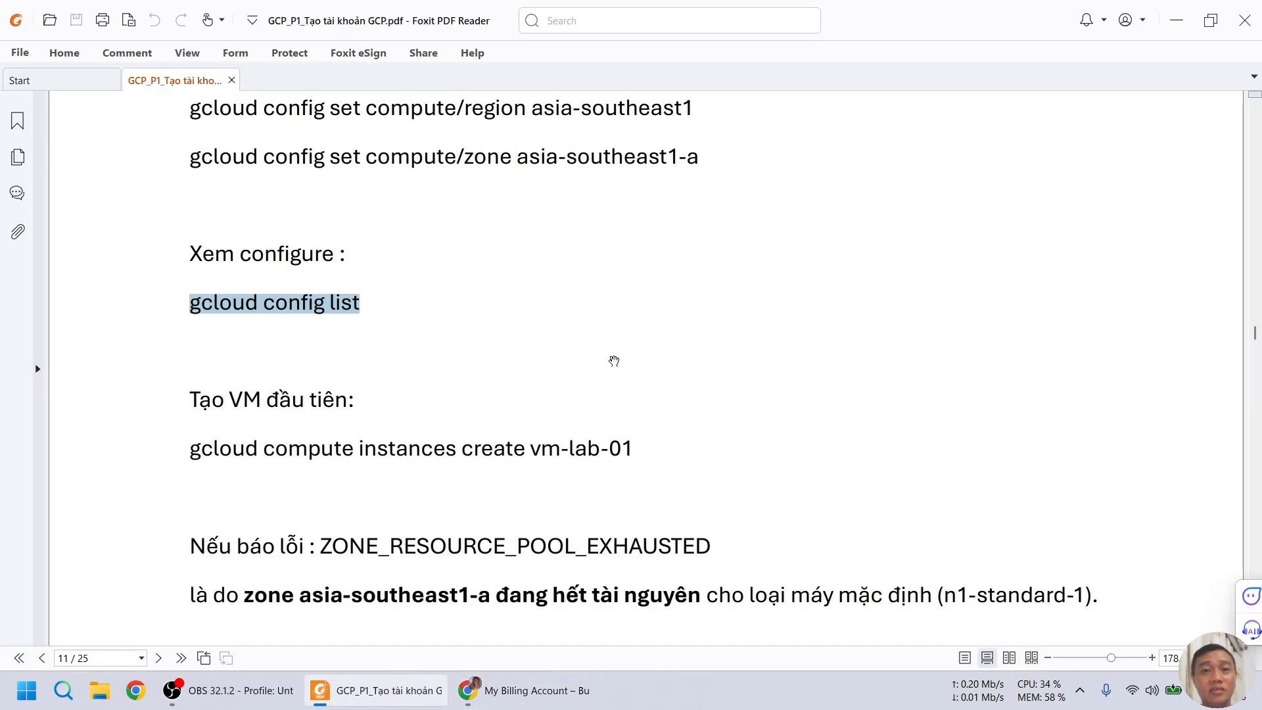
pyautogui.scroll(1, 614, 361)
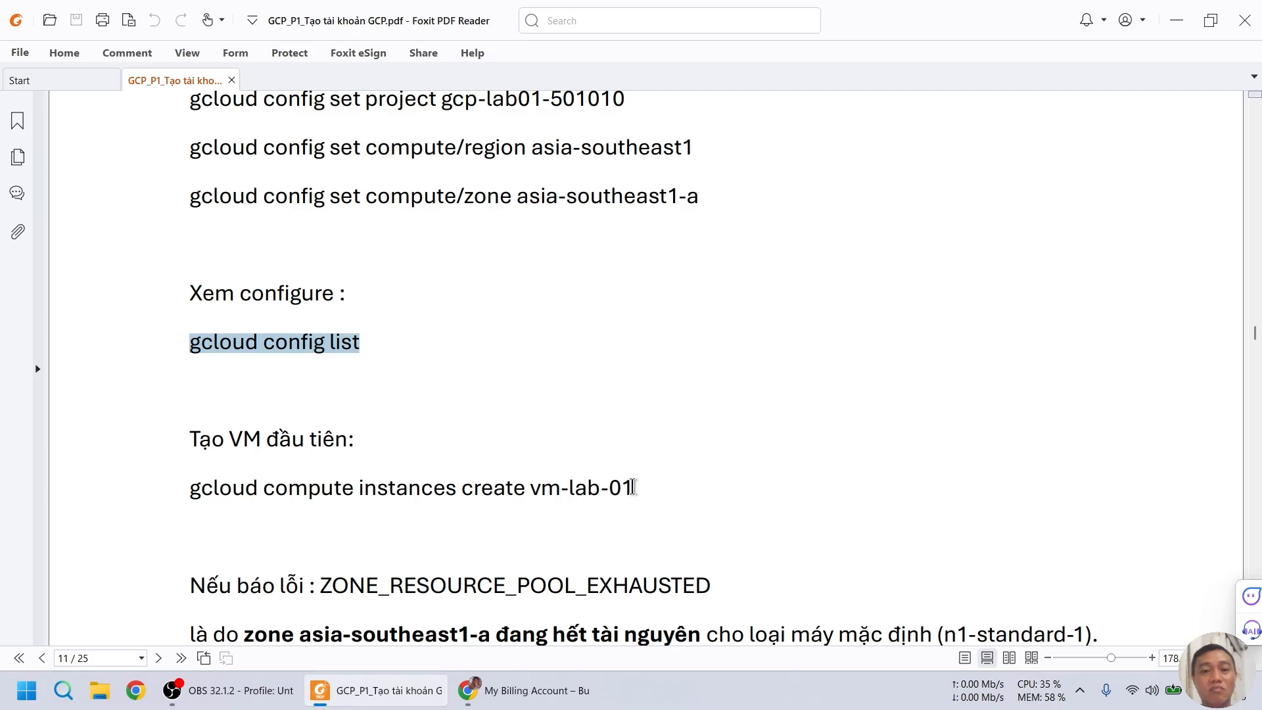
pyautogui.scroll(-2, 355, 467)
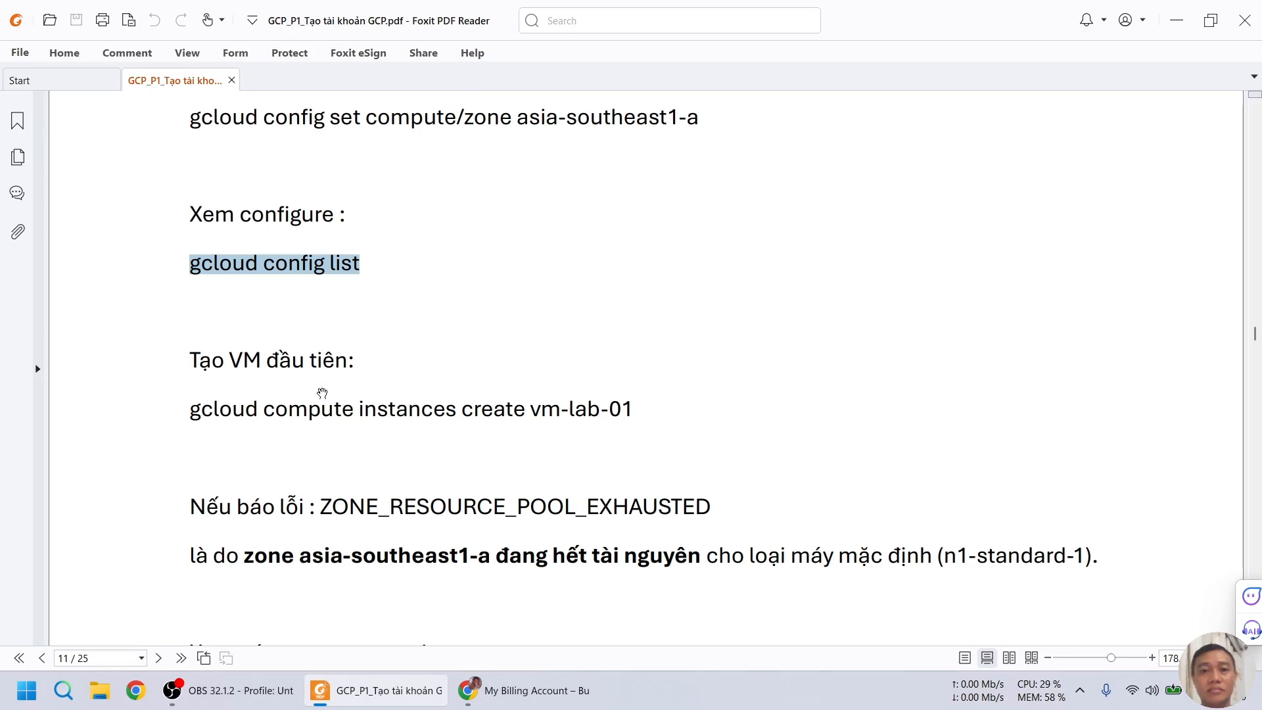
pyautogui.scroll(-2, 320, 402)
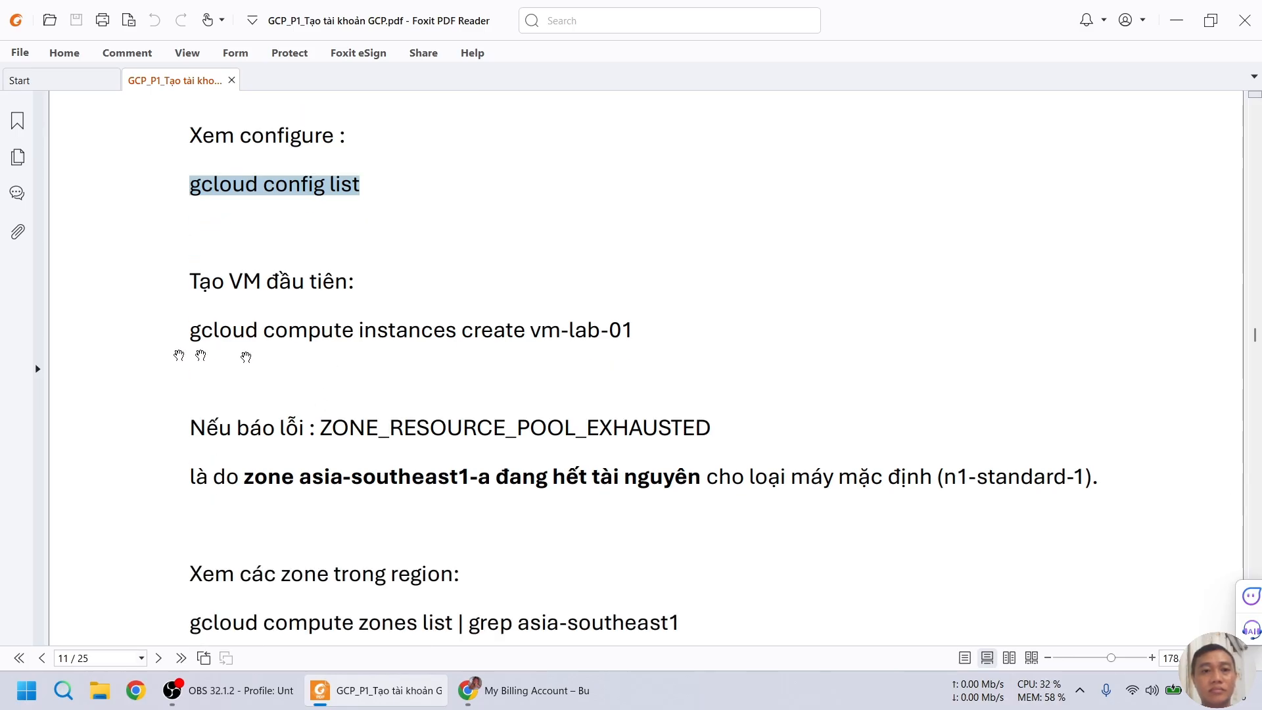
pyautogui.scroll(-1, 177, 350)
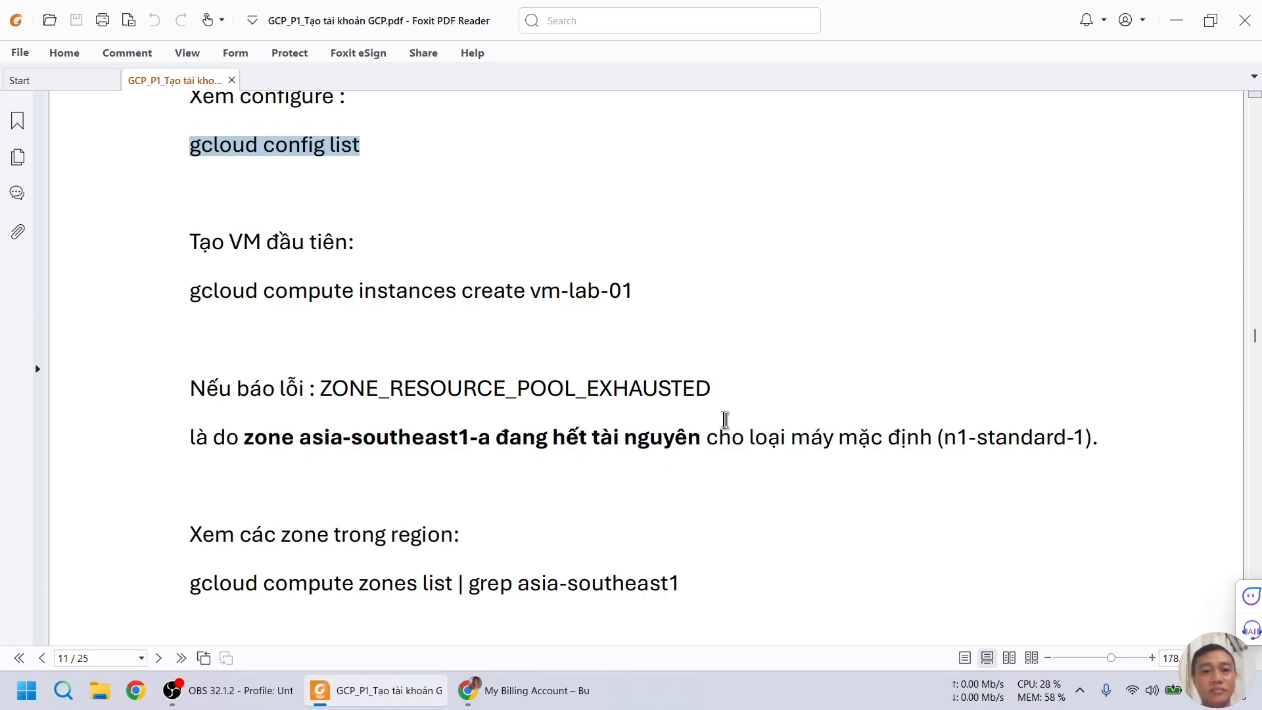
pyautogui.scroll(-2, 724, 423)
pyautogui.scroll(-2, 724, 423)
pyautogui.scroll(3, 723, 423)
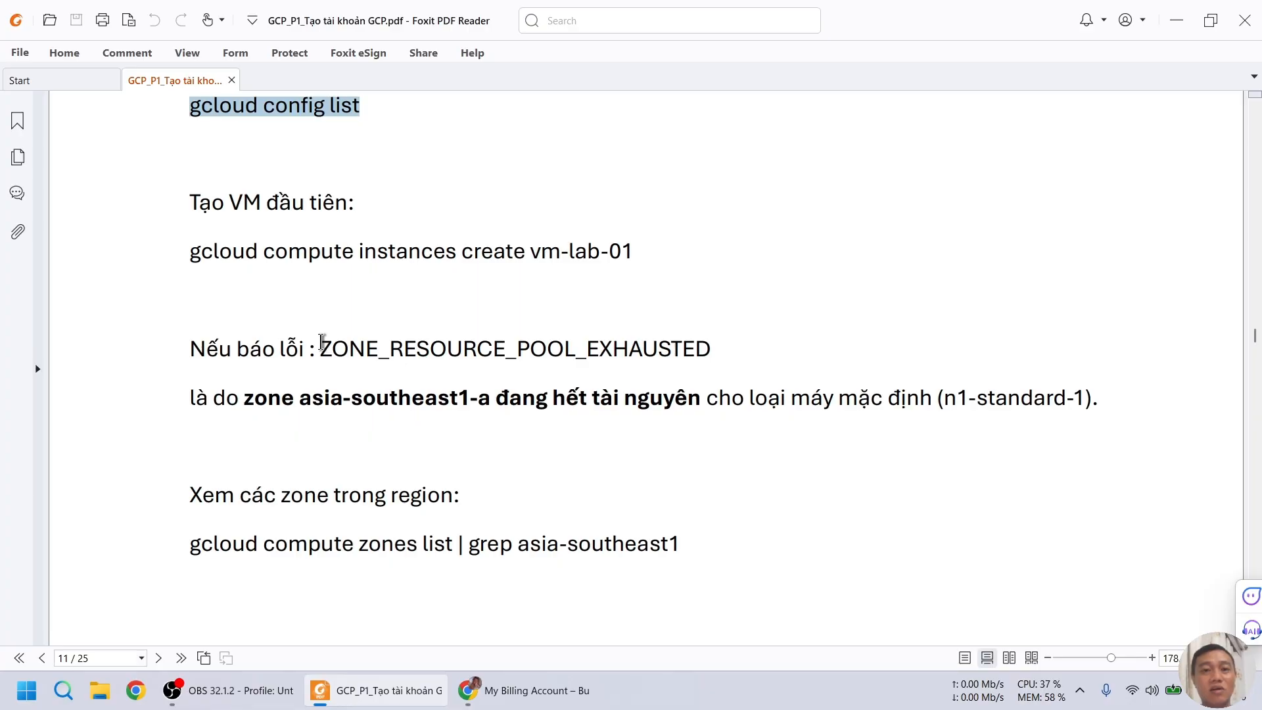
# Step: Copy "gcloud compute instances create vm-lab-01" from the PDF guide and return to Cloud Shell
pyautogui.moveTo(190, 252); pyautogui.dragTo(648, 266)
pyautogui.hotkey('ctrl', 'c')
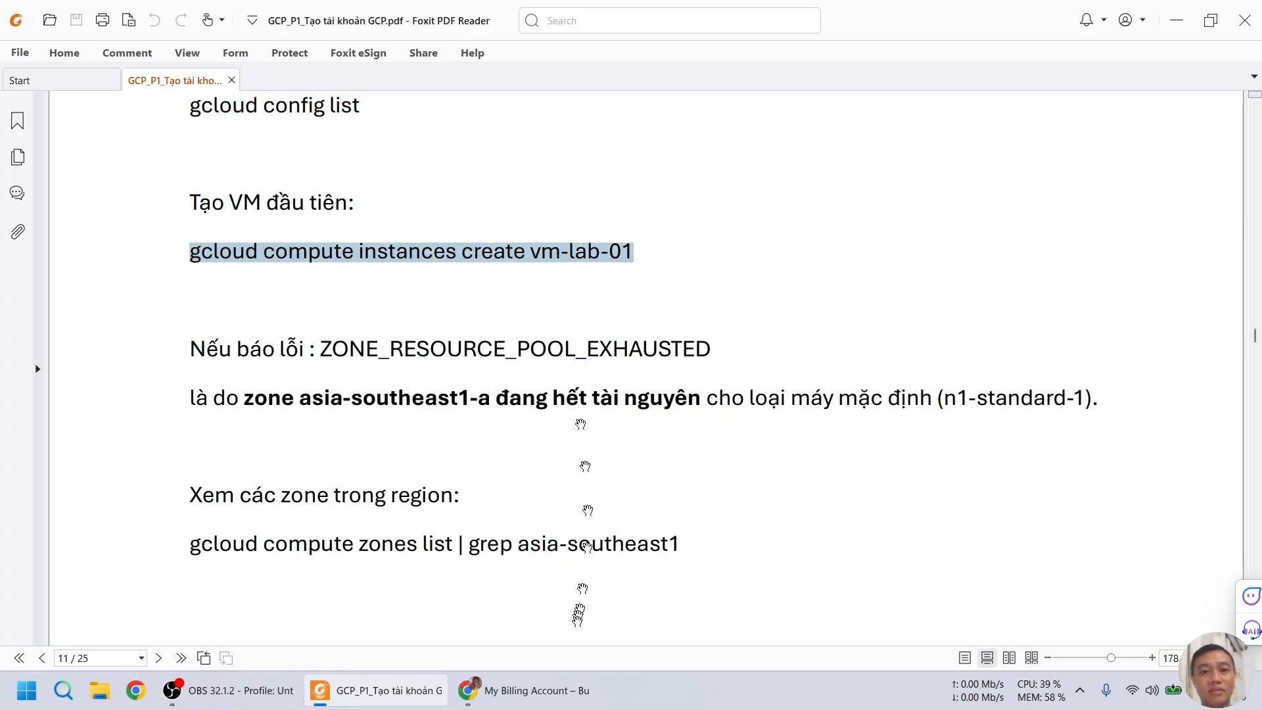
pyautogui.click(550, 690)
pyautogui.hotkey('ctrl', 'v')
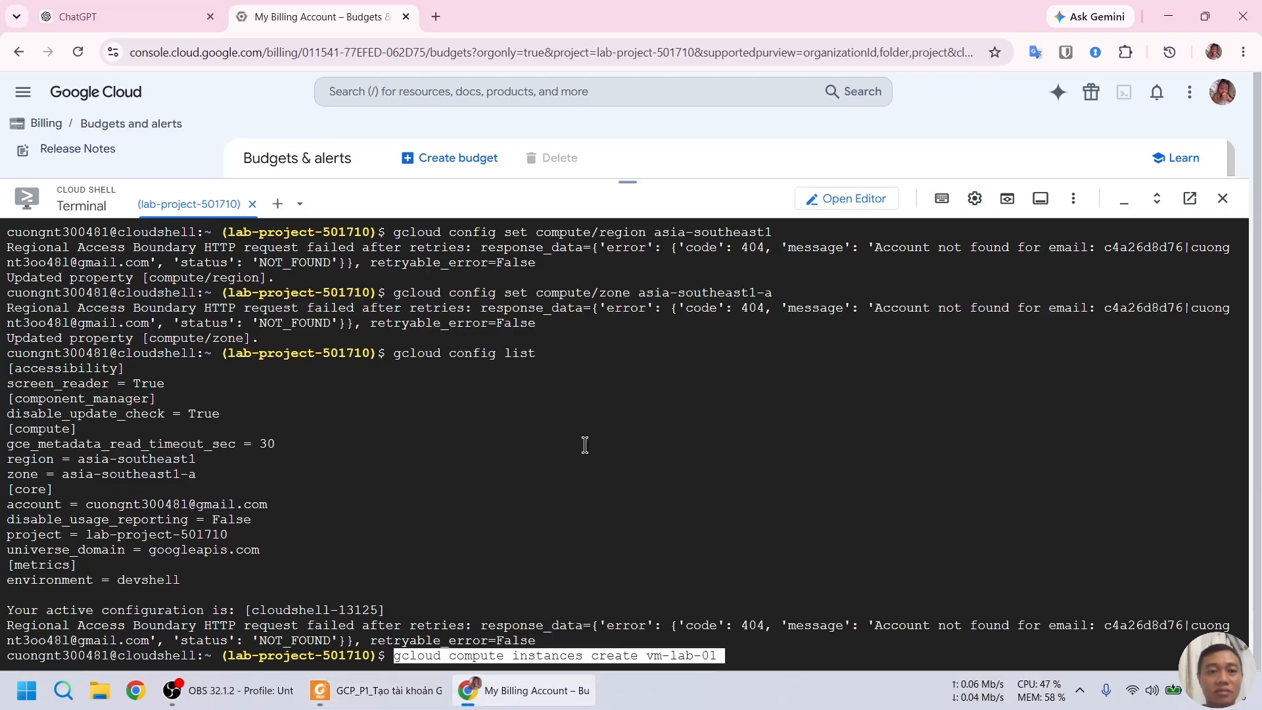
pyautogui.press('BackSpace')
pyautogui.press('BackSpace')
pyautogui.press('BackSpace')
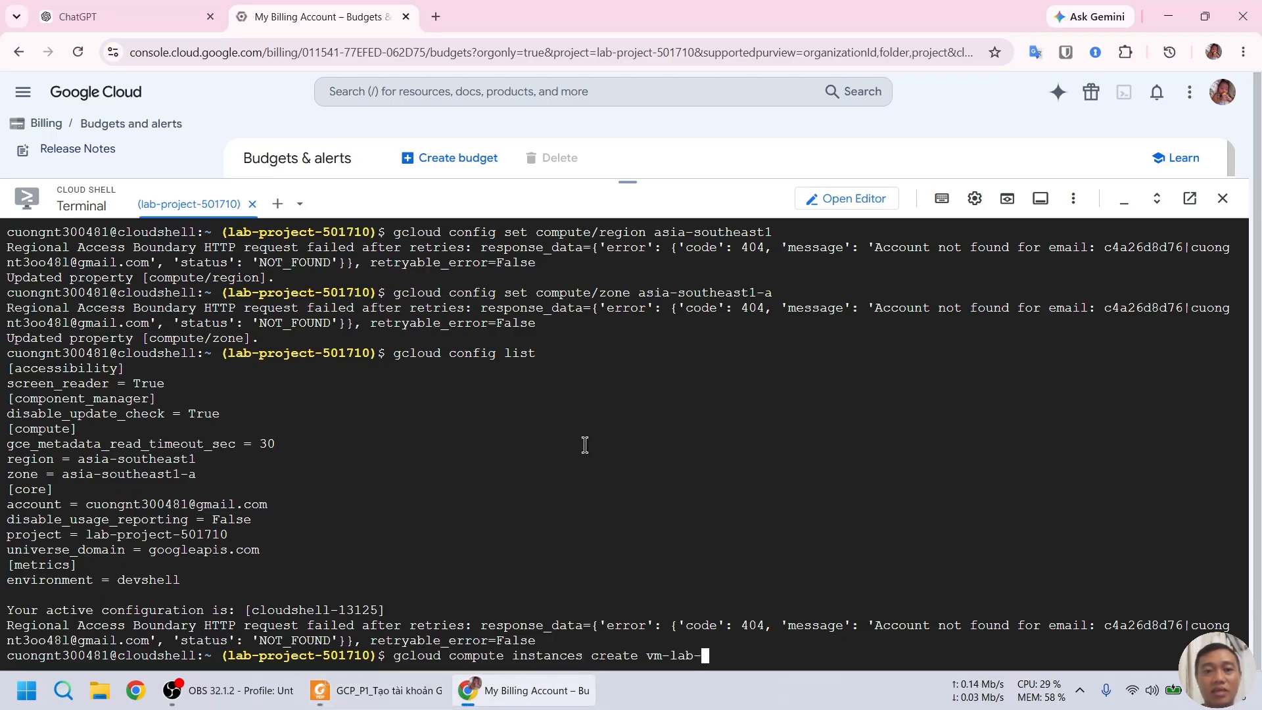
pyautogui.press('BackSpace')
pyautogui.press('BackSpace')
pyautogui.press('BackSpace')
pyautogui.press('BackSpace')
pyautogui.press('BackSpace')
pyautogui.press('BackSpace')
pyautogui.press('BackSpace')
pyautogui.press('BackSpace')
pyautogui.press('BackSpace')
pyautogui.press('BackSpace')
pyautogui.press('BackSpace')
pyautogui.press('BackSpace')
pyautogui.press('BackSpace')
pyautogui.press('BackSpace')
pyautogui.press('BackSpace')
pyautogui.press('BackSpace')
pyautogui.press('BackSpace')
pyautogui.press('BackSpace')
pyautogui.press('BackSpace')
pyautogui.press('BackSpace')
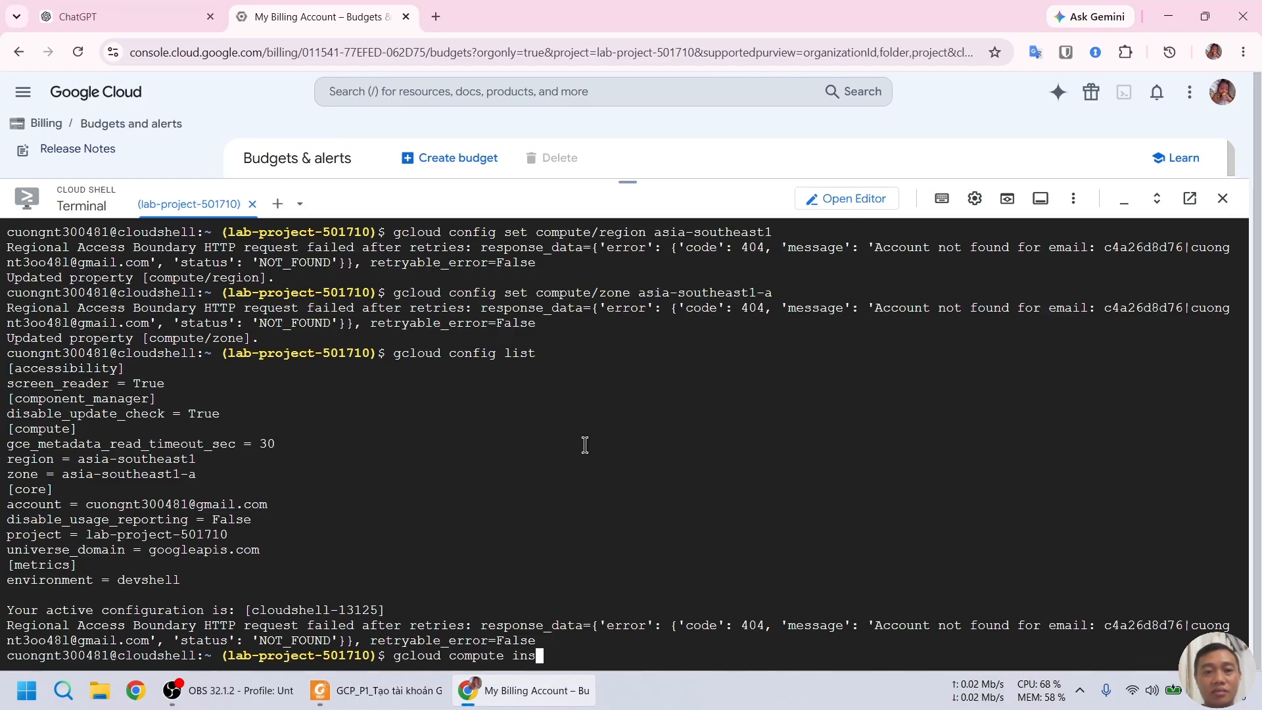
pyautogui.press('BackSpace')
pyautogui.press('BackSpace')
pyautogui.press('BackSpace')
pyautogui.press('BackSpace')
pyautogui.press('BackSpace')
pyautogui.press('BackSpace')
pyautogui.press('BackSpace')
pyautogui.press('BackSpace')
pyautogui.press('BackSpace')
pyautogui.press('BackSpace')
pyautogui.press('BackSpace')
pyautogui.press('BackSpace')
pyautogui.press('BackSpace')
pyautogui.press('BackSpace')
pyautogui.press('BackSpace')
pyautogui.press('BackSpace')
pyautogui.press('BackSpace')
pyautogui.press('BackSpace')
# Step: Clear the Cloud Shell terminal and try to create the VM with "gcloud compute instances create vm-lab-01"
pyautogui.write('clear')
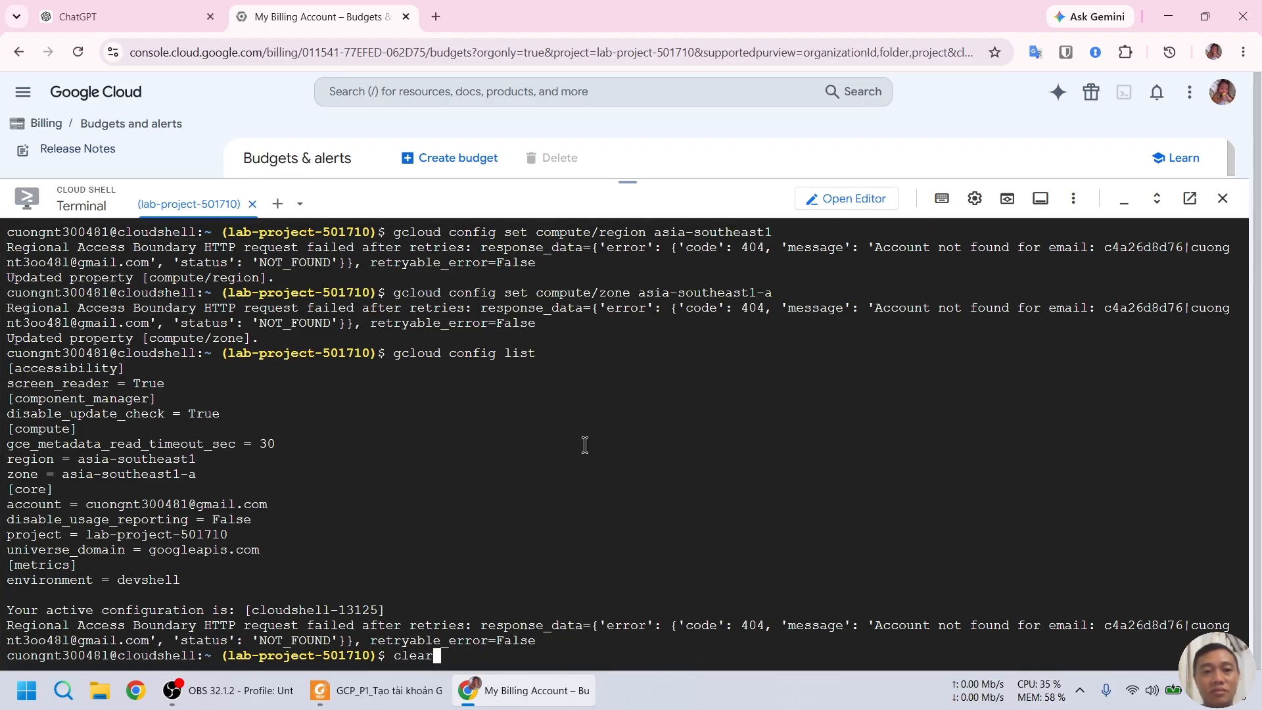
pyautogui.press('Return')
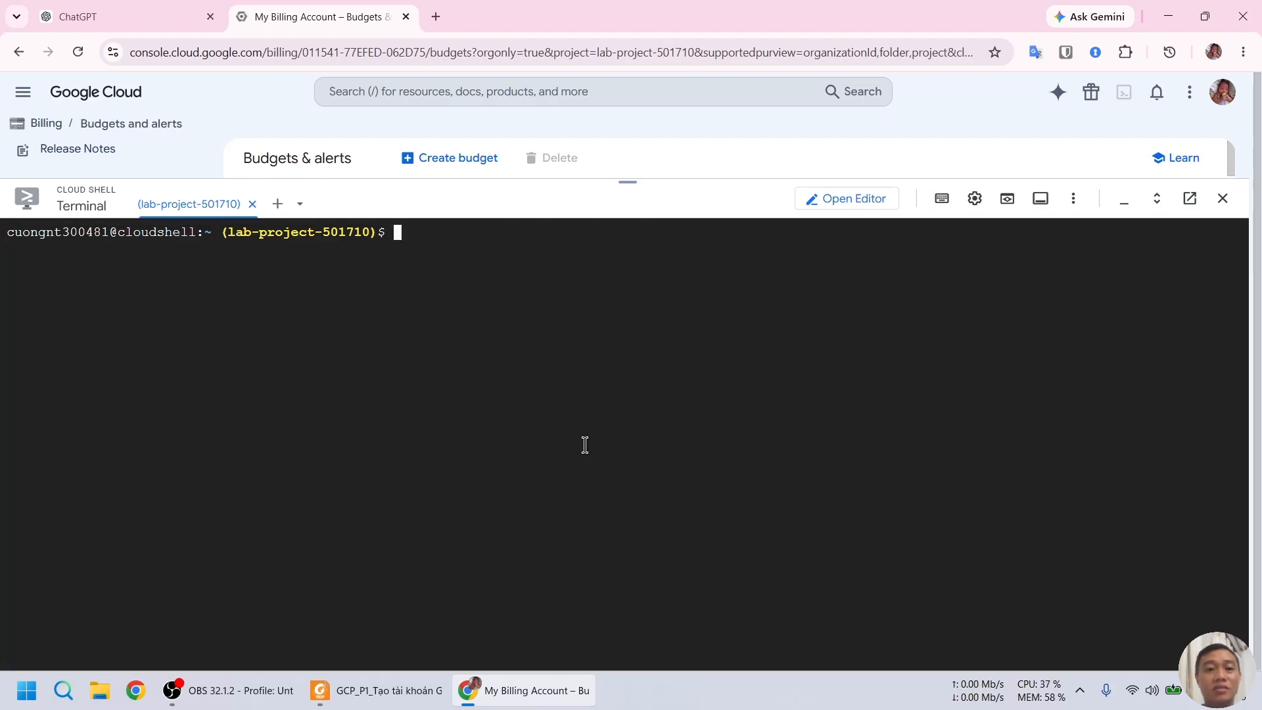
pyautogui.hotkey('ctrl', 'v')
pyautogui.press('Return')
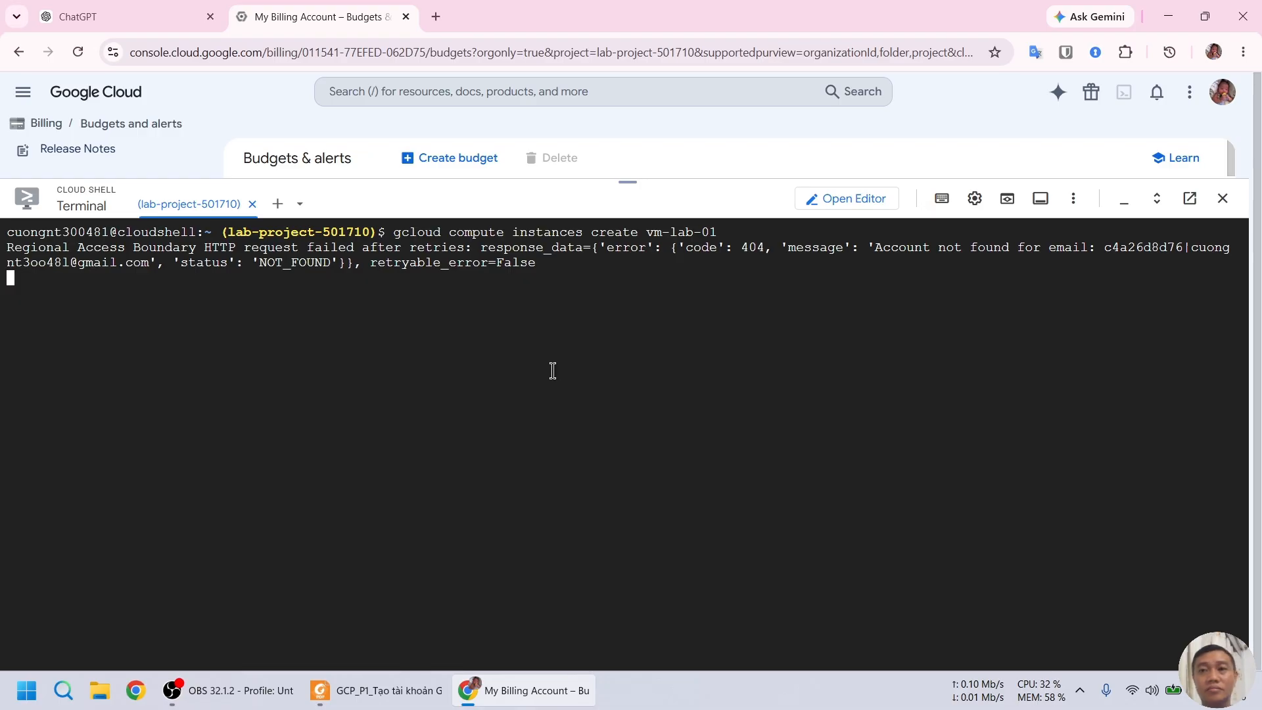
pyautogui.press('Return')
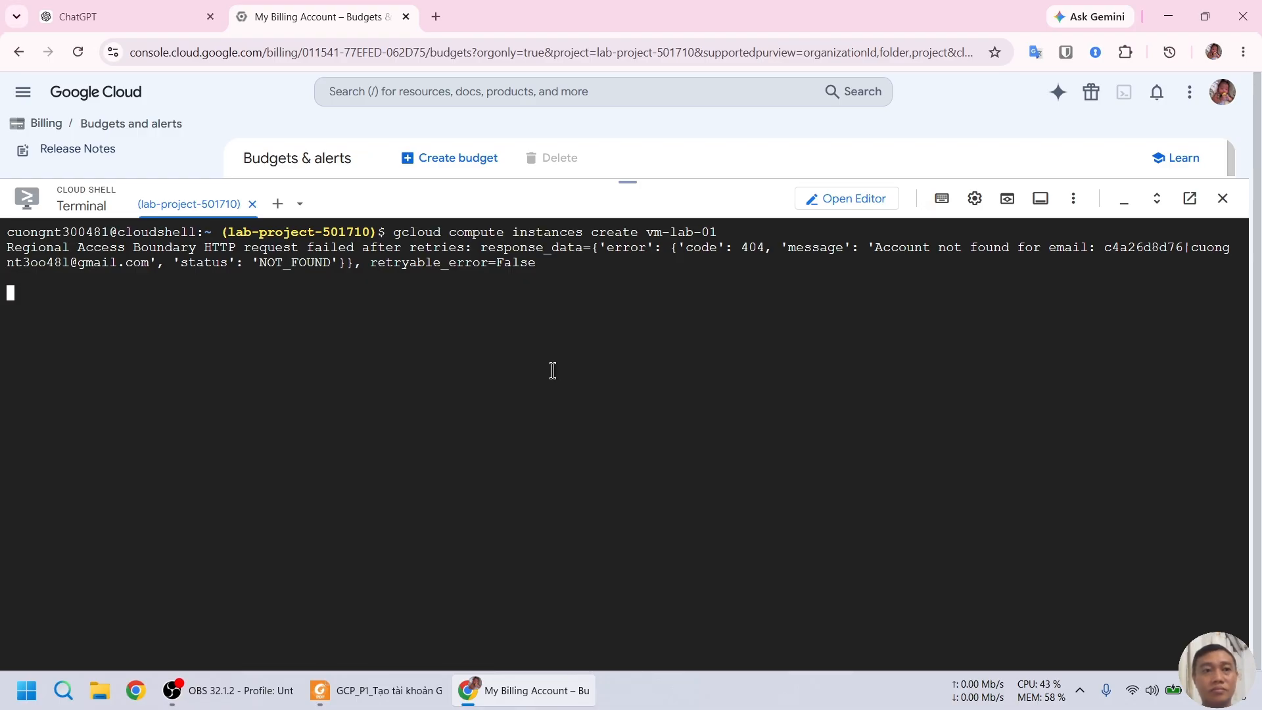
# Step: Compare the creation command's output in Cloud Shell with the PDF guide's notes on the ZONE_RESOURCE_POOL_EXHAUSTED error
pyautogui.press('super+shift+s')
pyautogui.hotkey('alt', 'Tab')
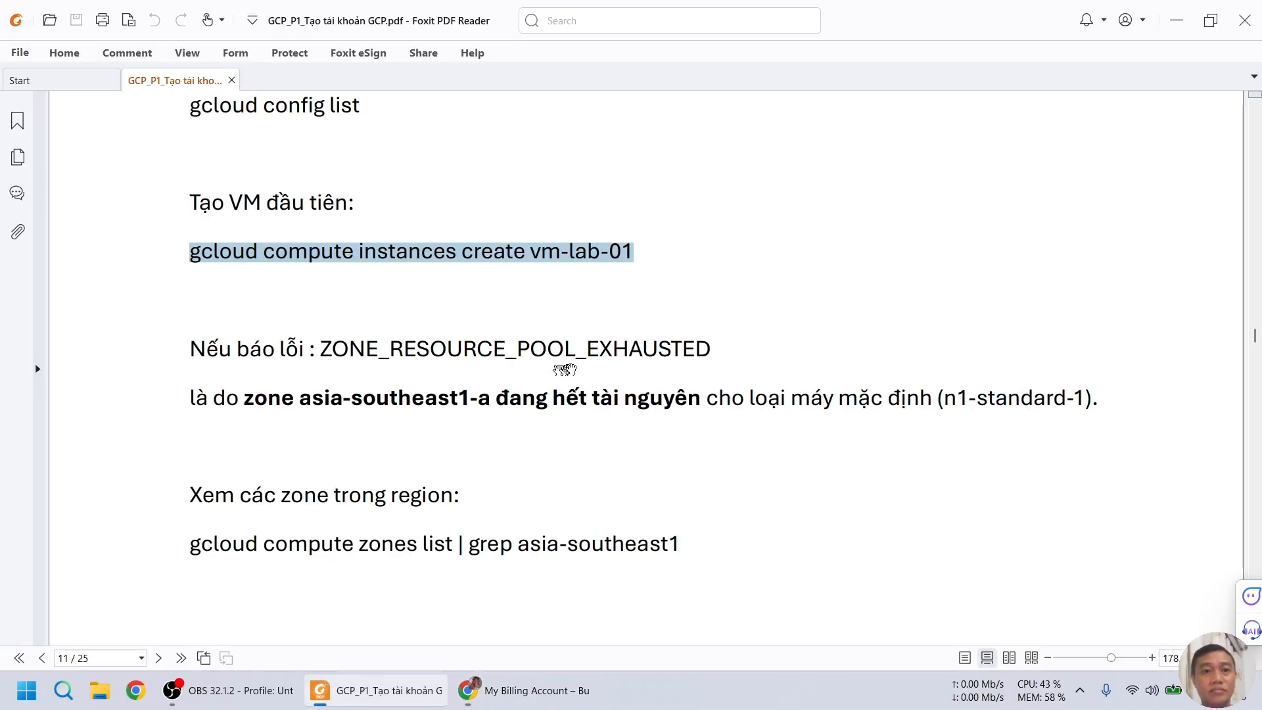
pyautogui.scroll(-1, 592, 358)
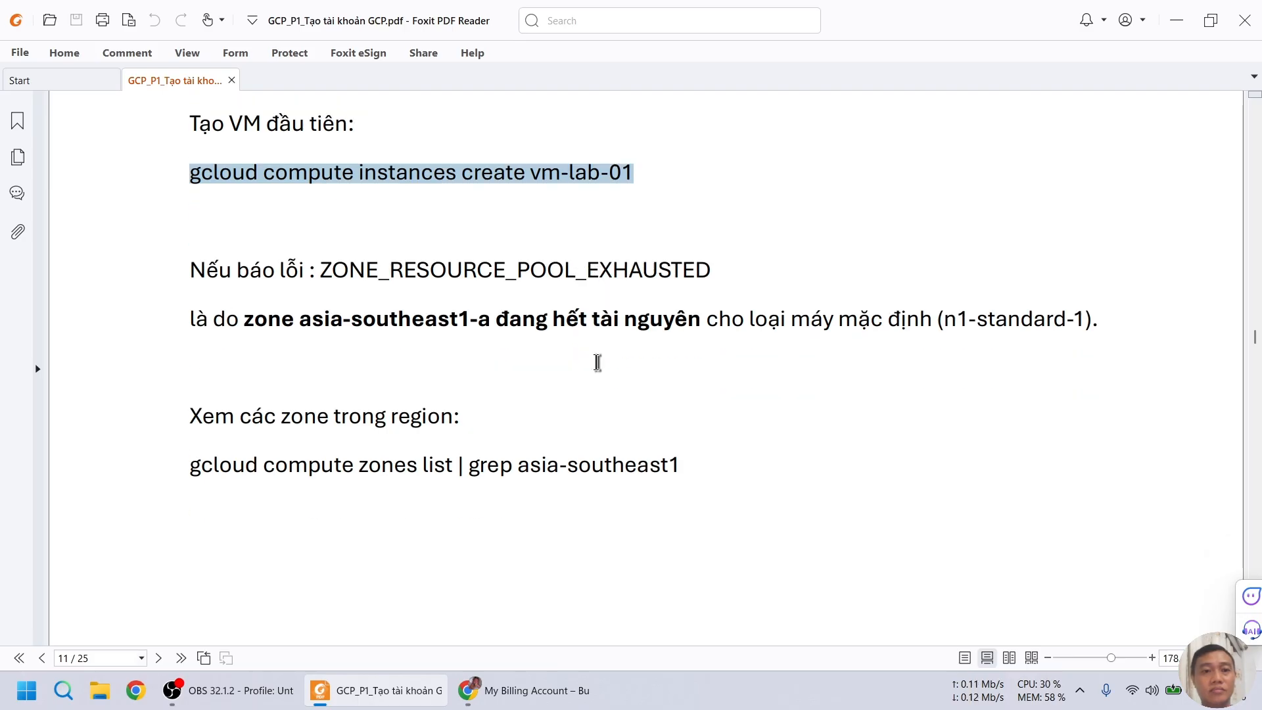
pyautogui.scroll(-1, 596, 362)
pyautogui.scroll(1, 596, 362)
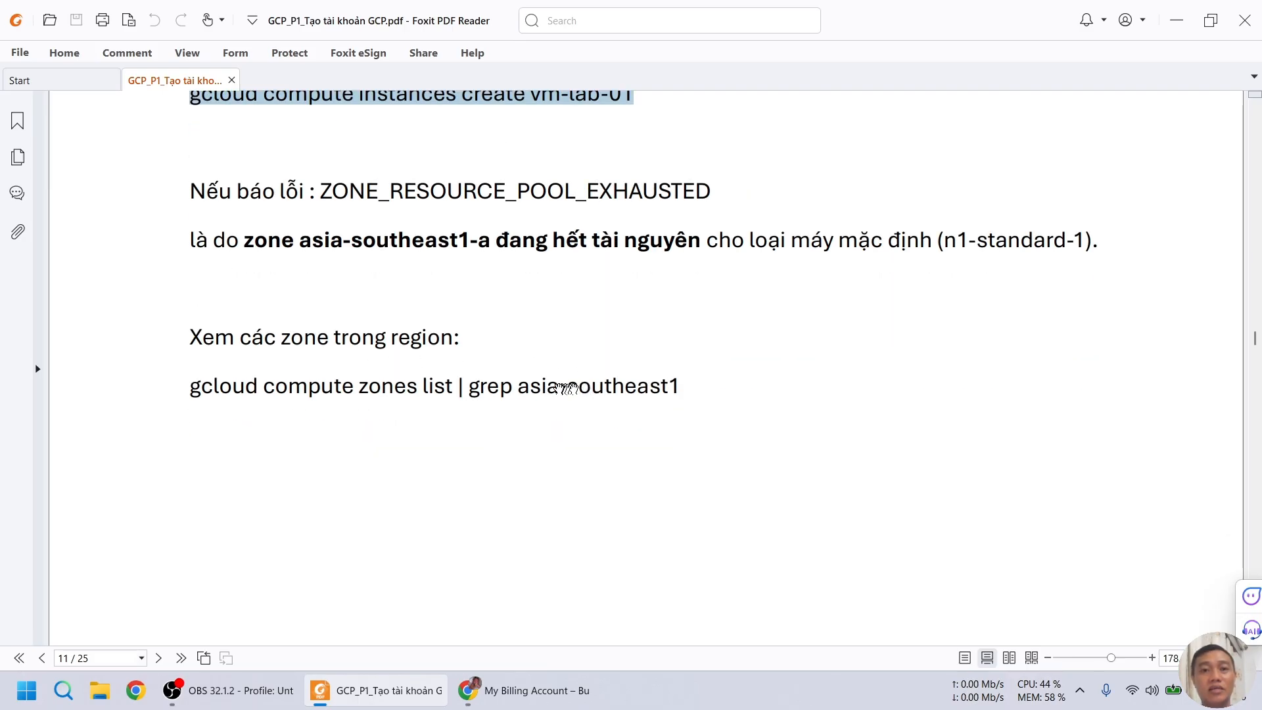
pyautogui.hotkey('alt', 'Tab')
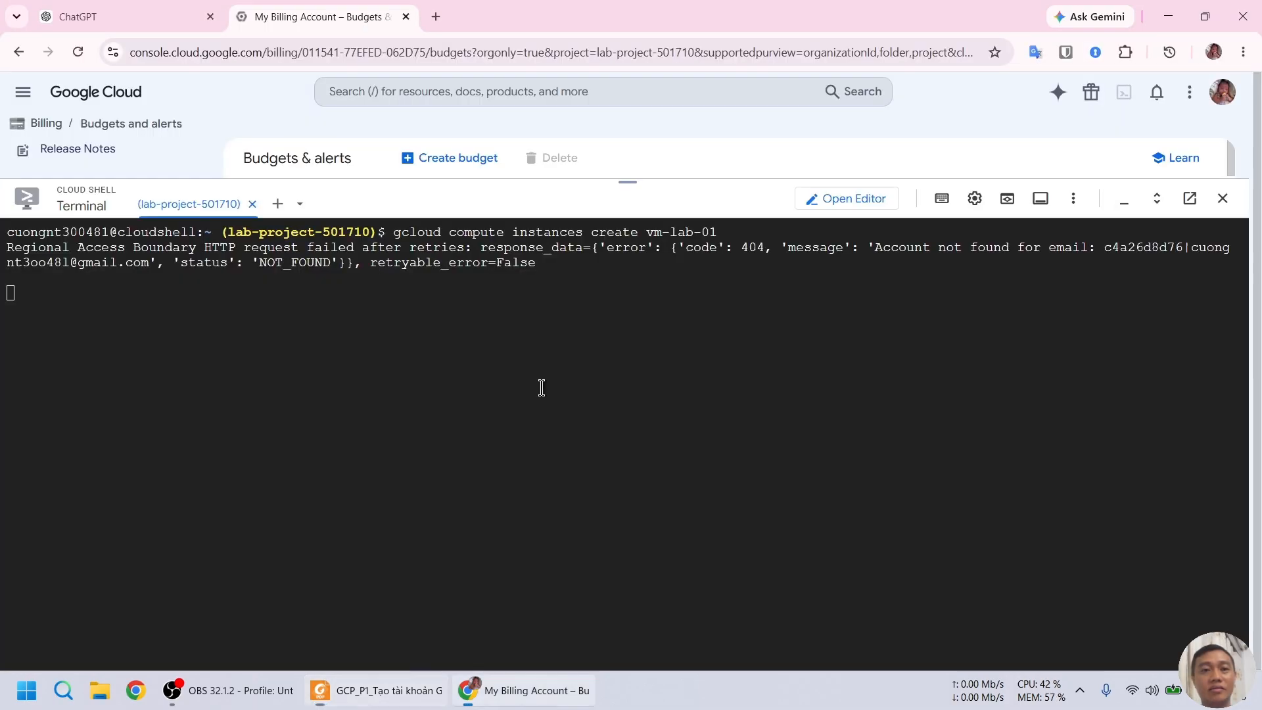
pyautogui.scroll(2, 545, 385)
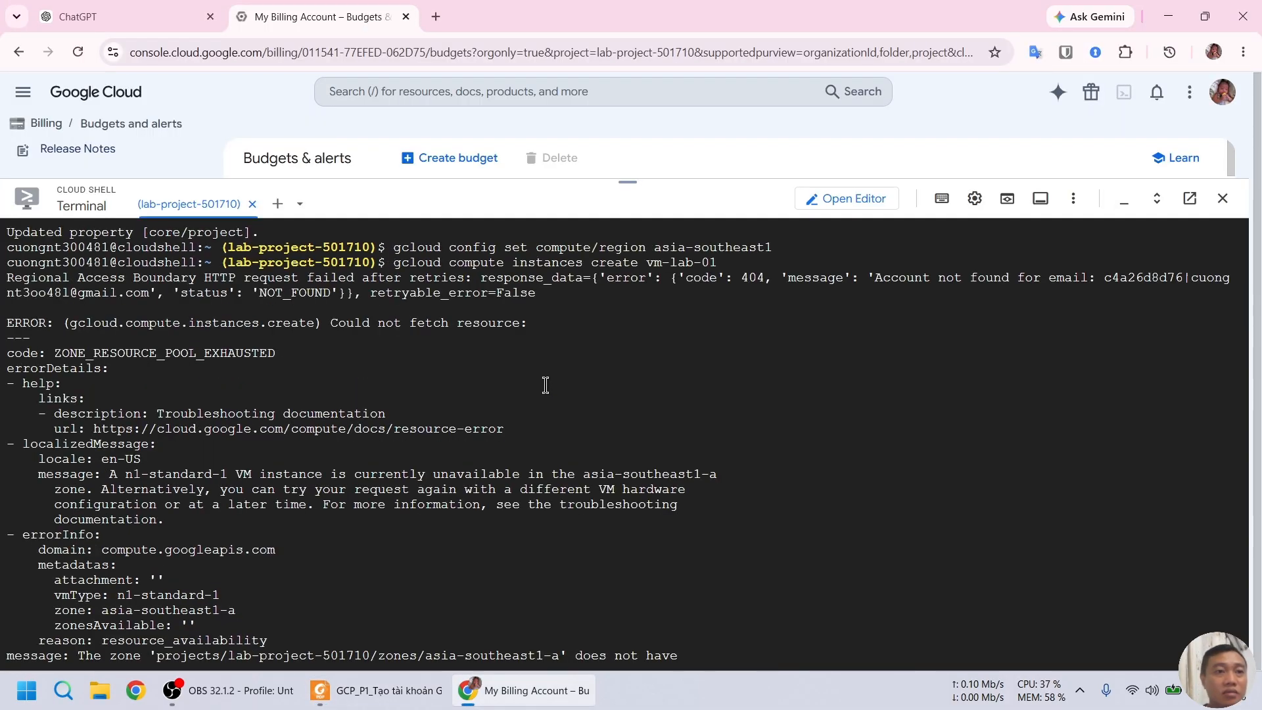
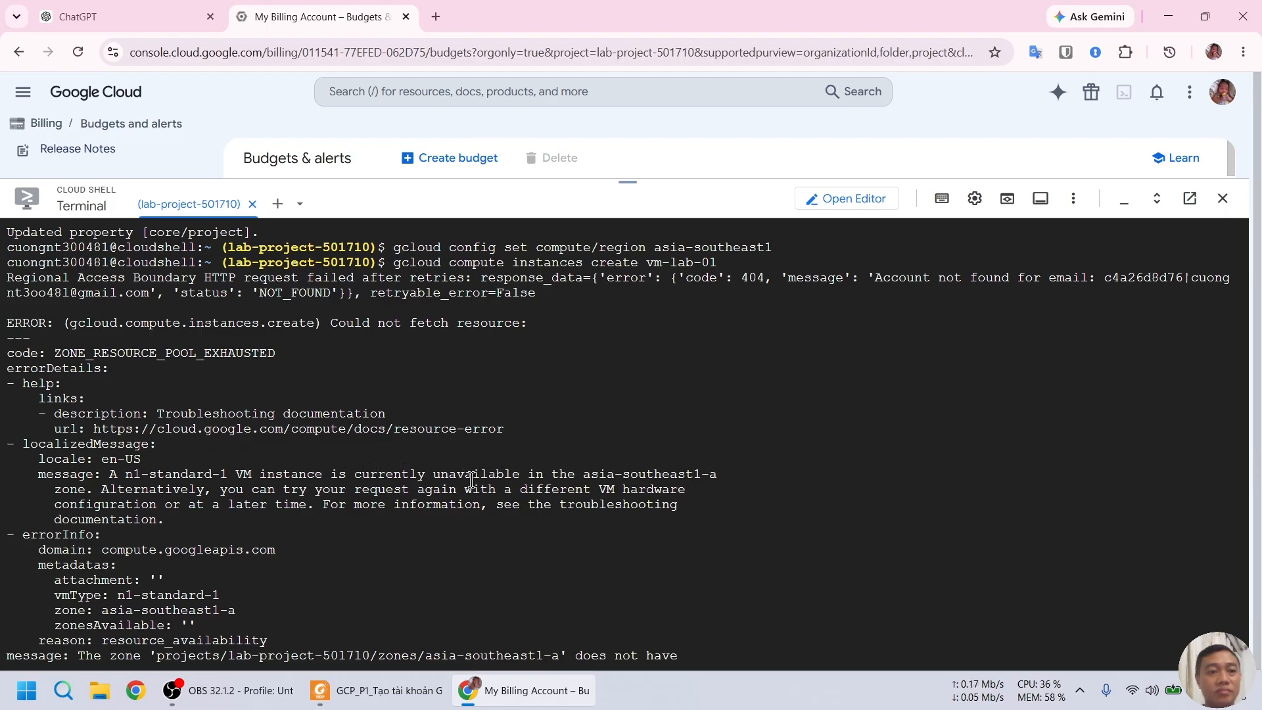
pyautogui.scroll(-1, 472, 480)
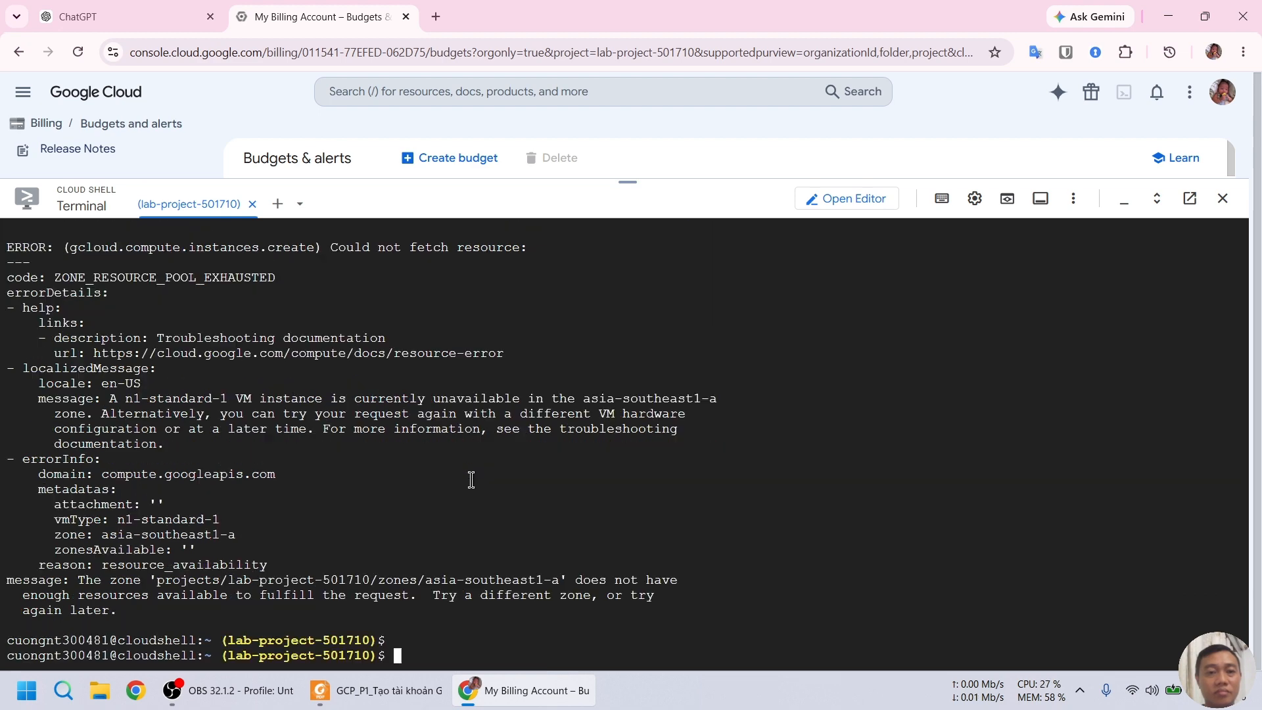
# Step: Copy "gcloud compute zones list | grep asia-southeast1" from the PDF guide and run it in Cloud Shell
pyautogui.hotkey('alt', 'Tab')
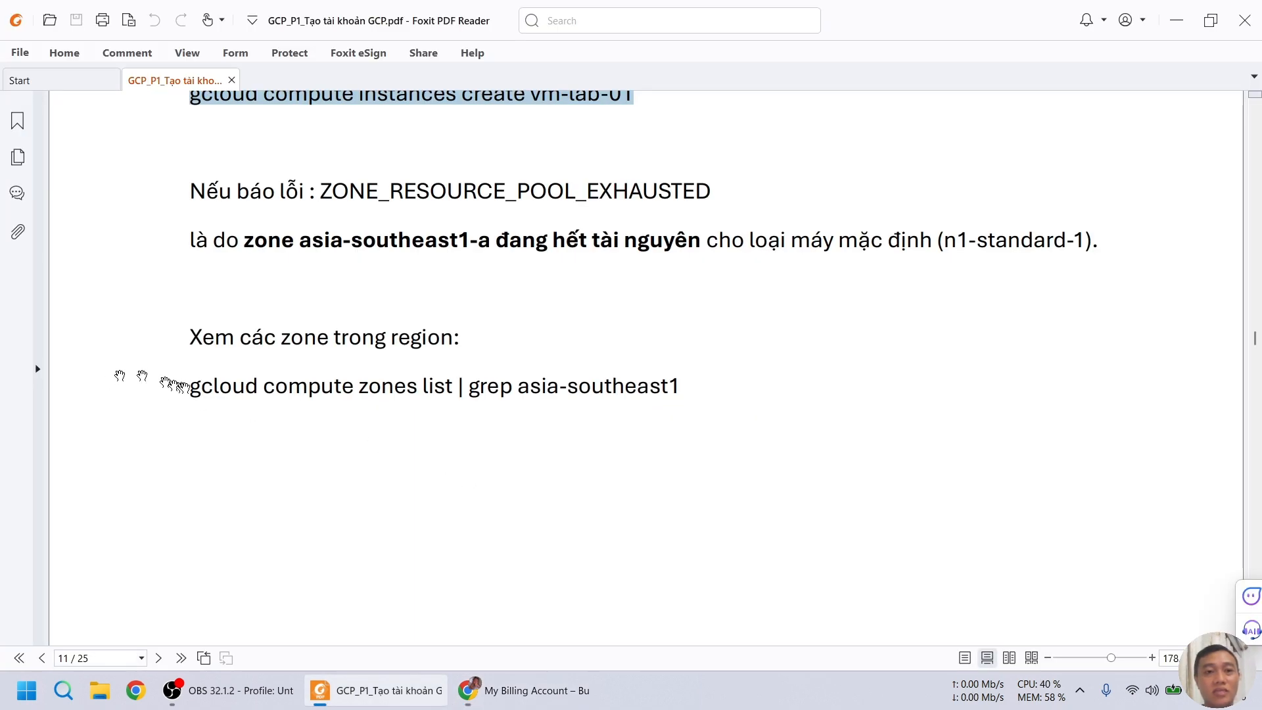
pyautogui.moveTo(187, 383); pyautogui.dragTo(715, 383)
pyautogui.hotkey('ctrl', 'c')
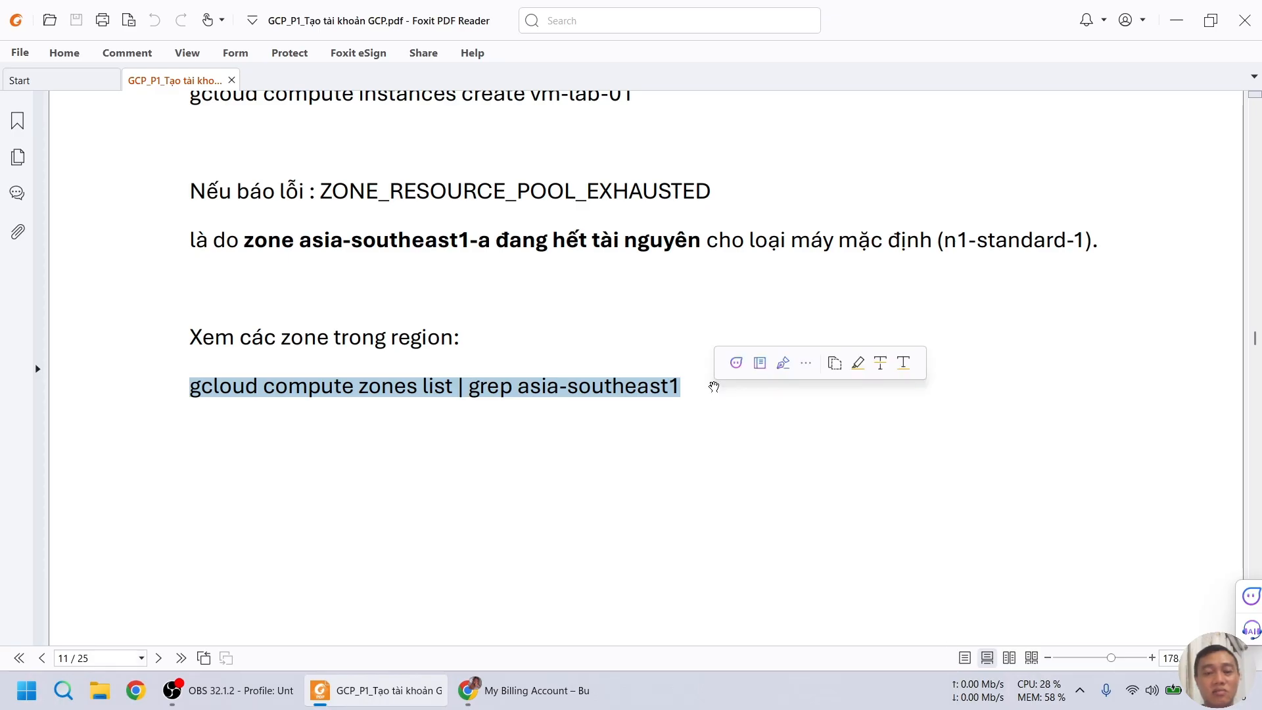
pyautogui.click(501, 690)
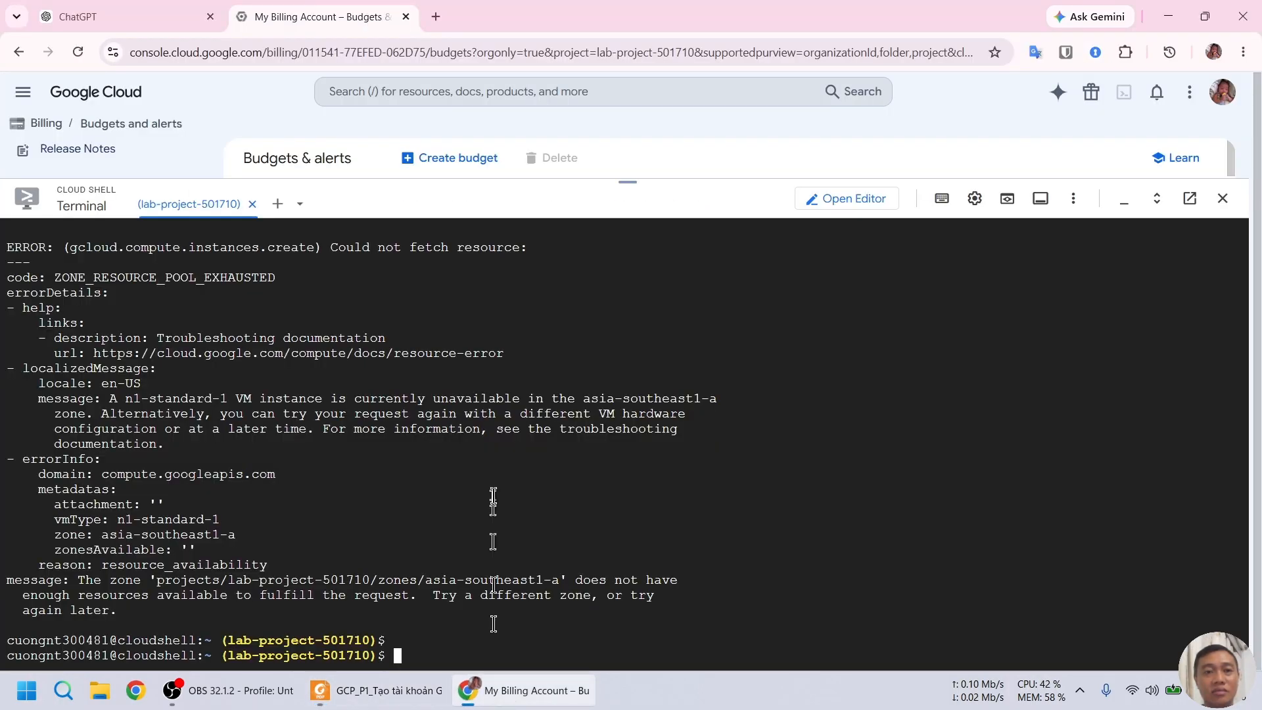
pyautogui.hotkey('ctrl', 'v')
pyautogui.press('Return')
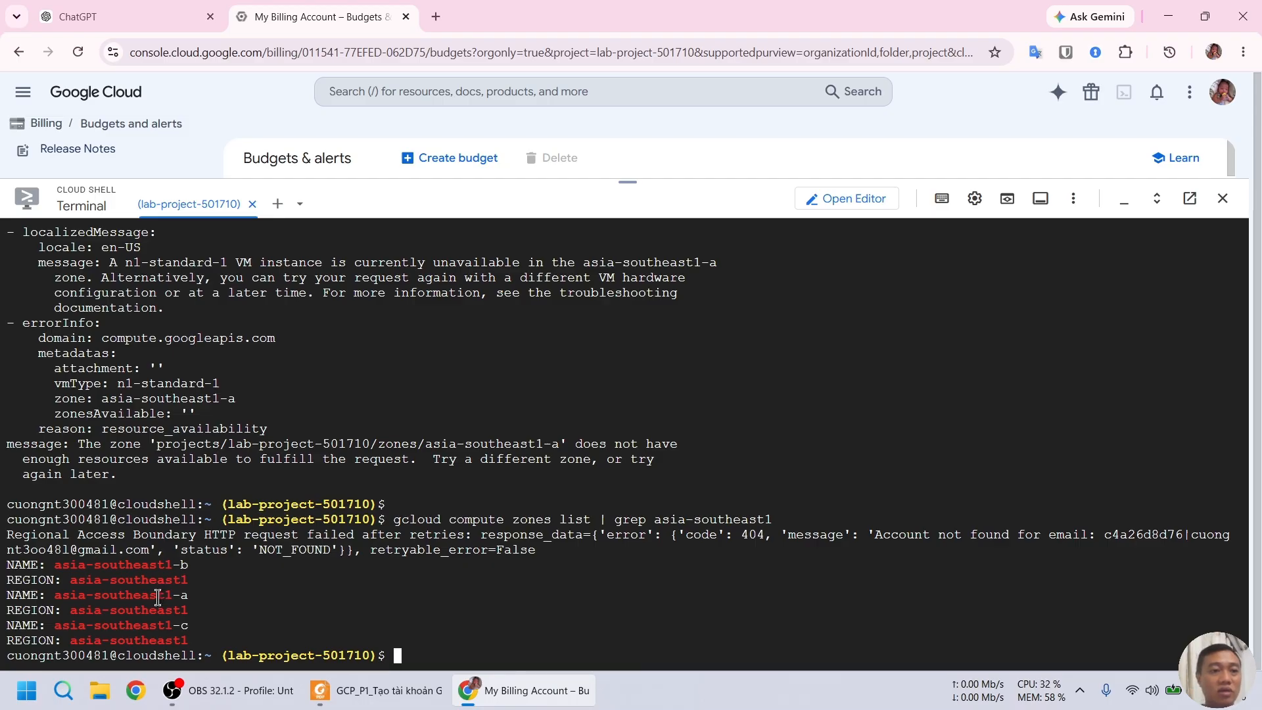
# Step: Copy "gcloud config set compute/zone asia-southeast1-b" from the PDF guide and run it in Cloud Shell to switch zones
pyautogui.hotkey('alt', 'Tab')
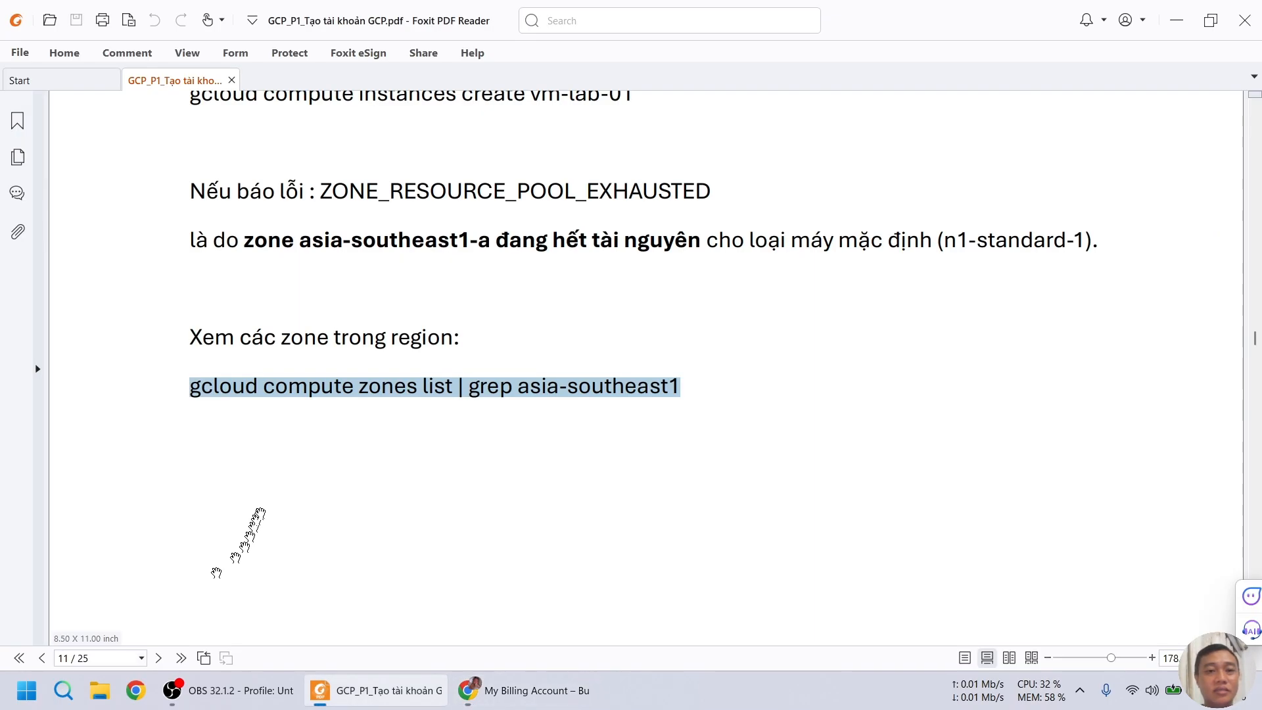
pyautogui.scroll(-6, 273, 526)
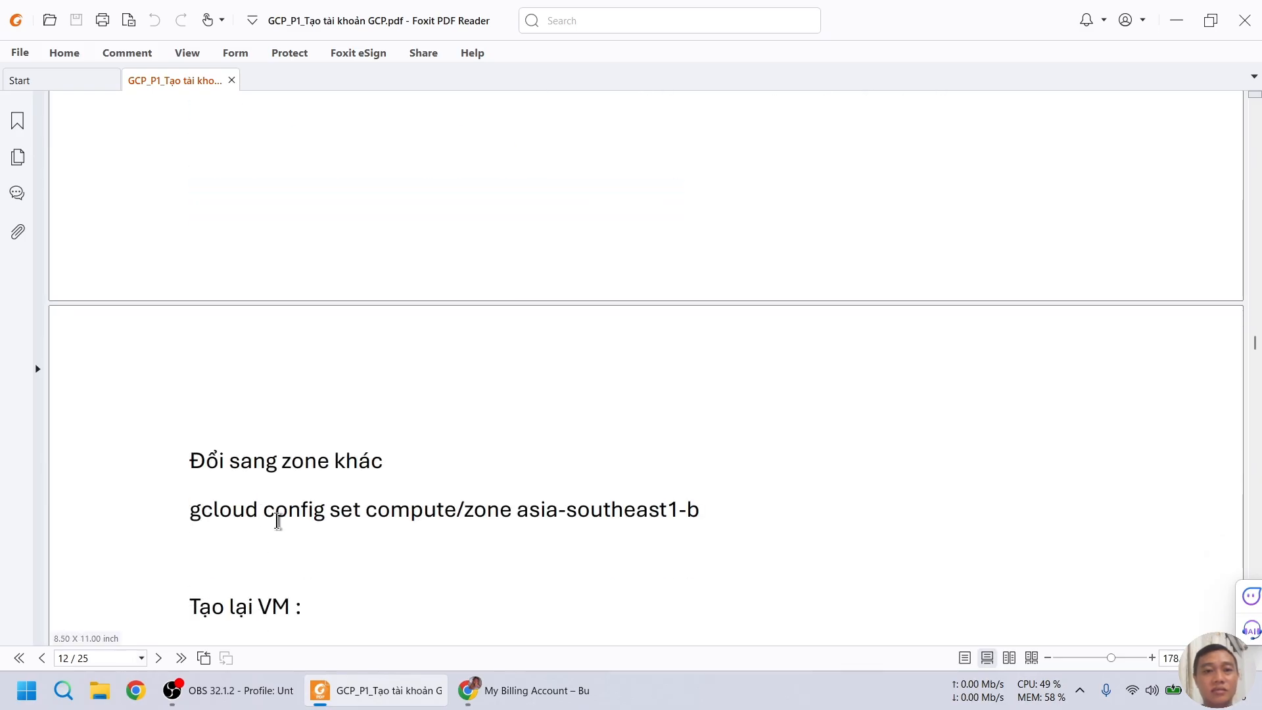
pyautogui.moveTo(182, 514); pyautogui.dragTo(702, 519)
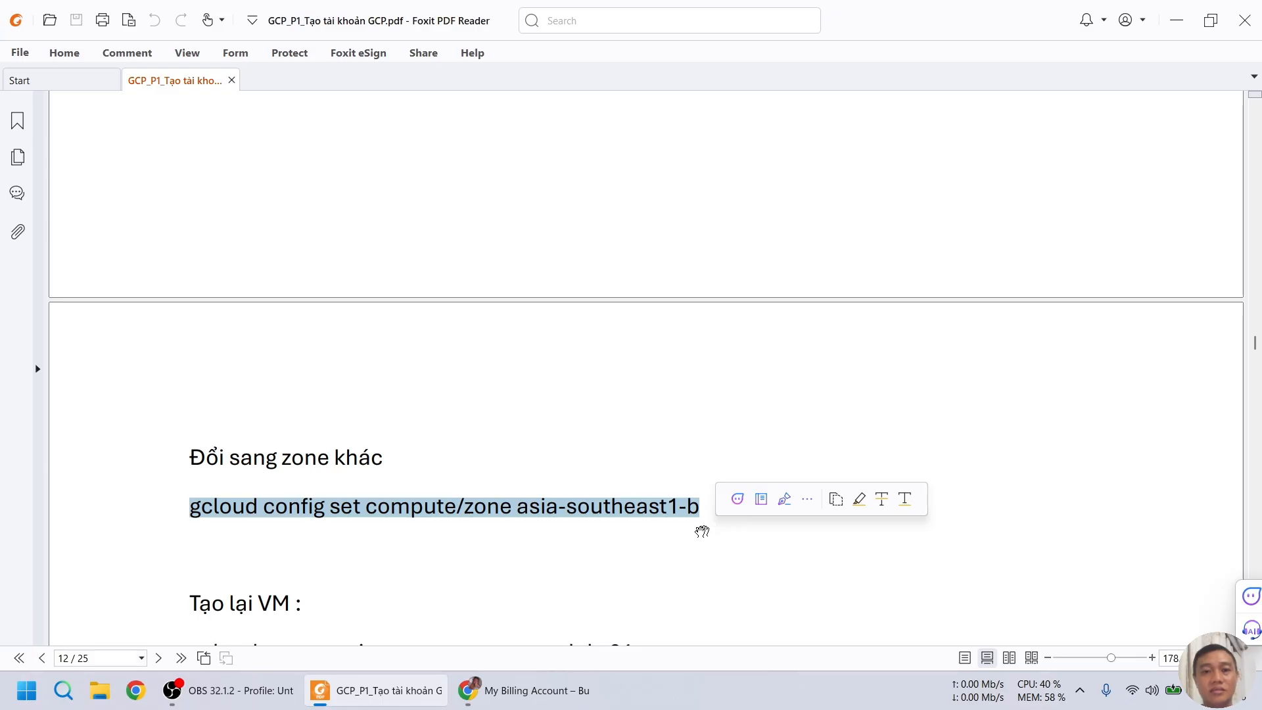
pyautogui.hotkey('ctrl', 'c')
pyautogui.hotkey('alt', 'Tab')
pyautogui.hotkey('ctrl', 'v')
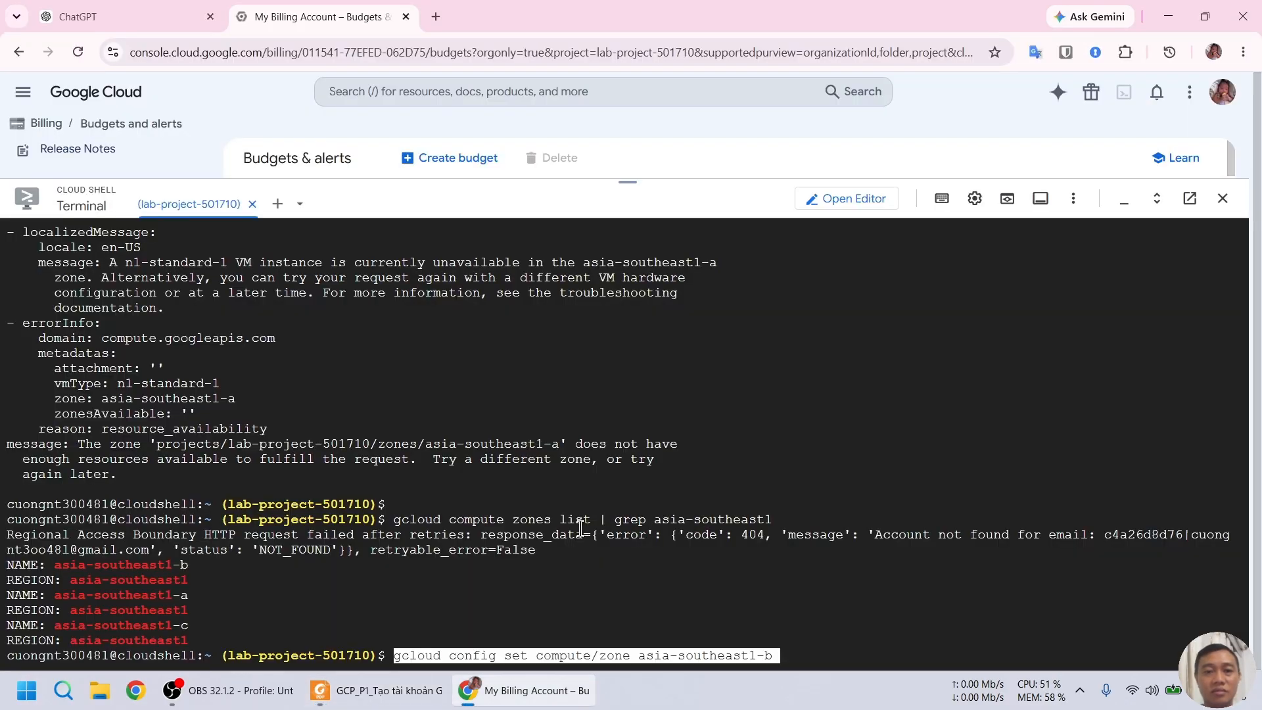
pyautogui.press('Return')
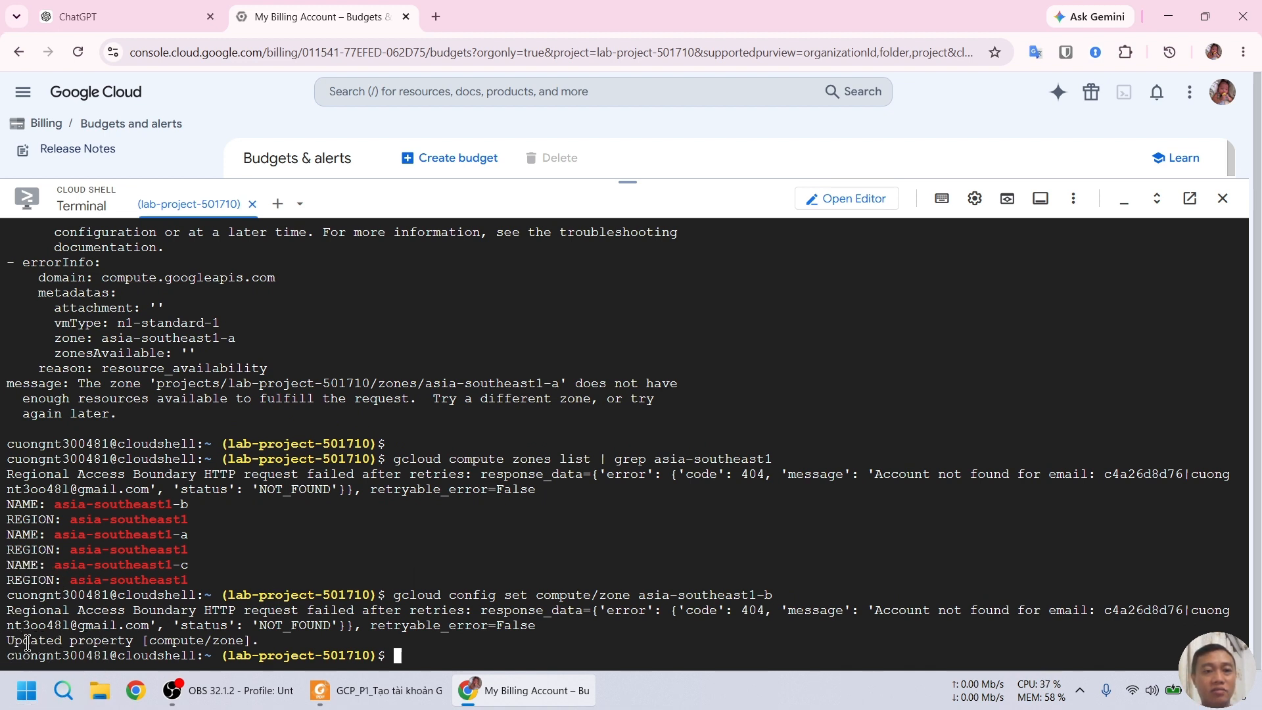
# Step: Copy the guide's "gcloud compute instances create vm-lab-01" for recreating the VM and run it in Cloud Shell
pyautogui.hotkey('alt', 'Tab')
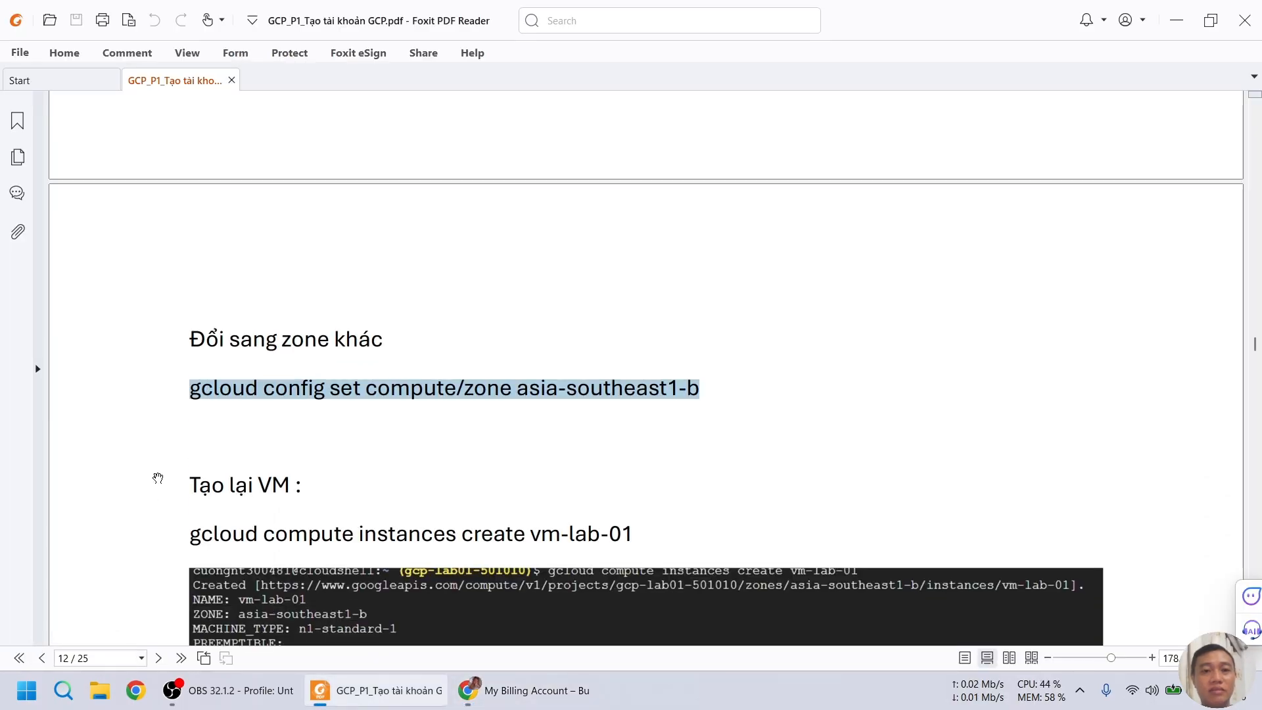
pyautogui.scroll(-1, 158, 478)
pyautogui.moveTo(190, 495); pyautogui.dragTo(636, 500)
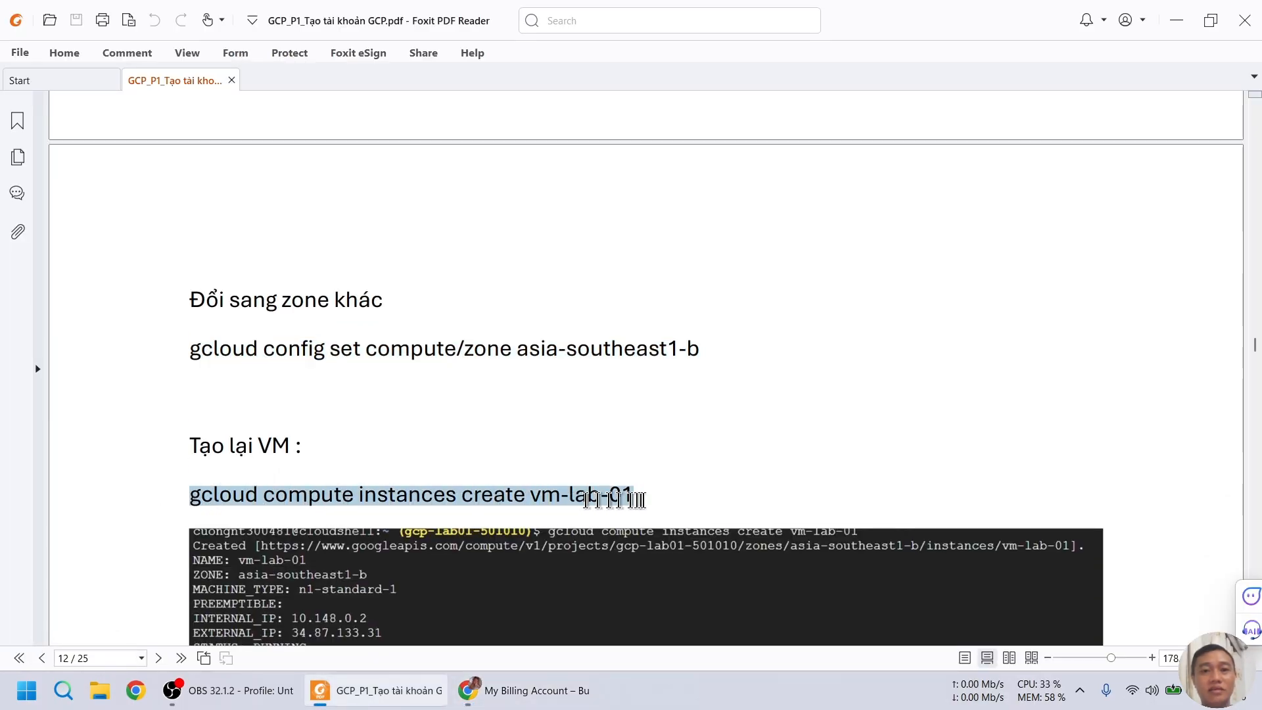
pyautogui.hotkey('ctrl', 'c')
pyautogui.hotkey('alt', 'Tab')
pyautogui.hotkey('ctrl', 'v')
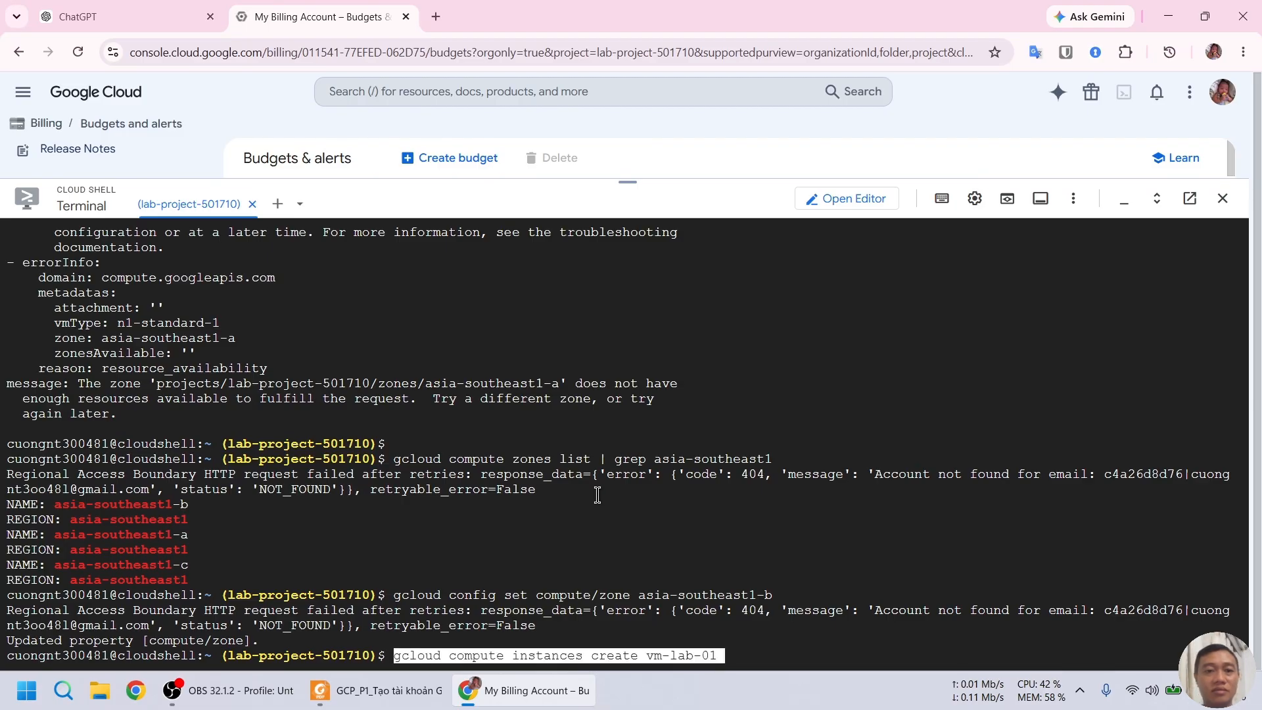
pyautogui.press('Return')
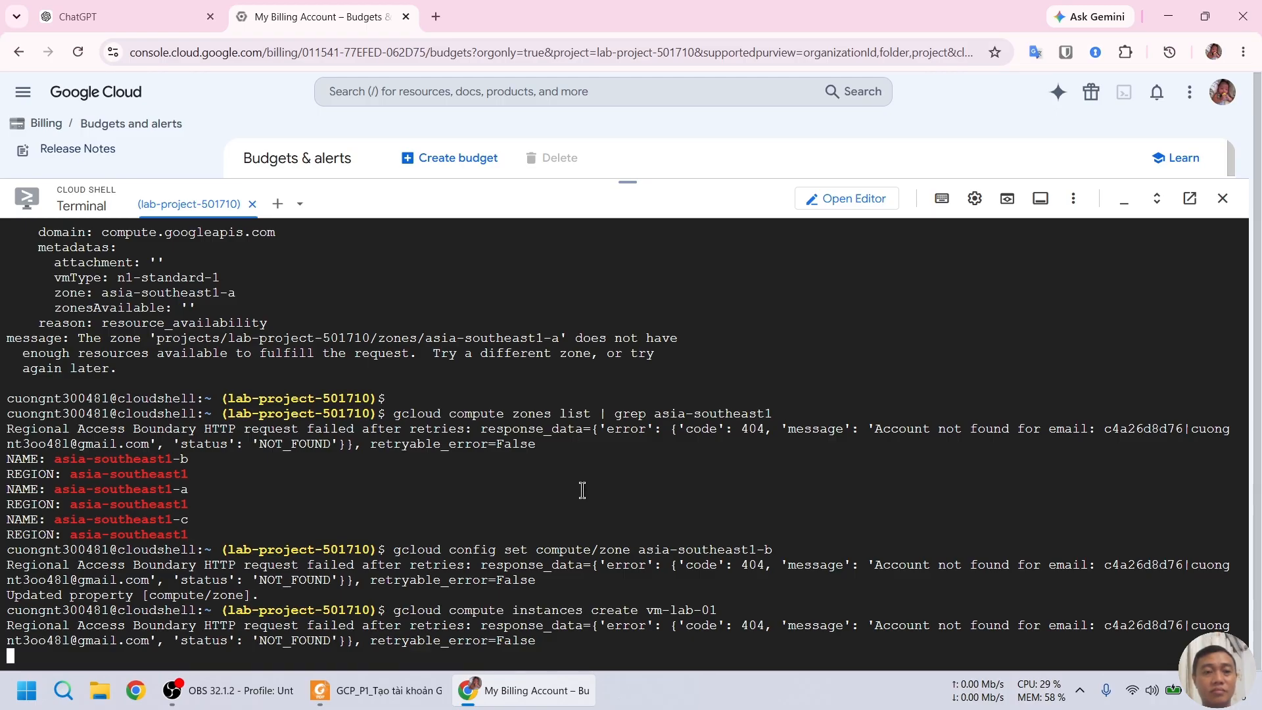
pyautogui.hotkey('alt', 'Tab')
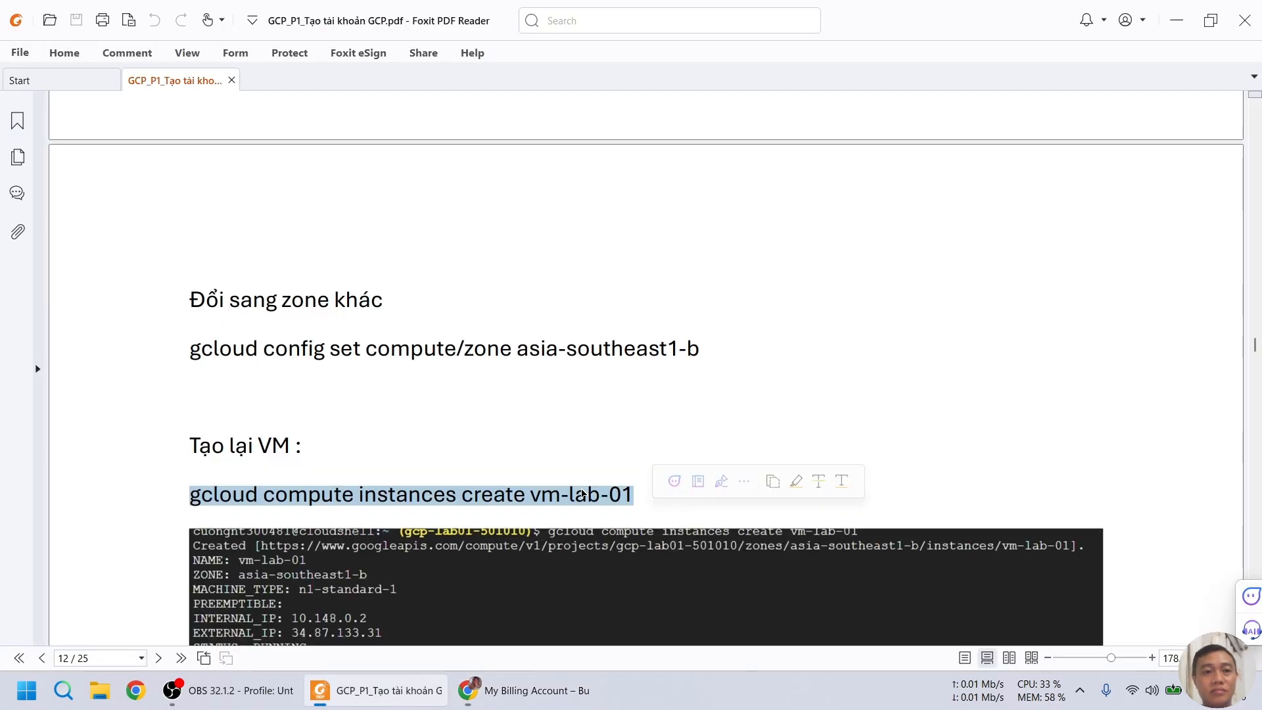
pyautogui.hotkey('alt', 'Tab')
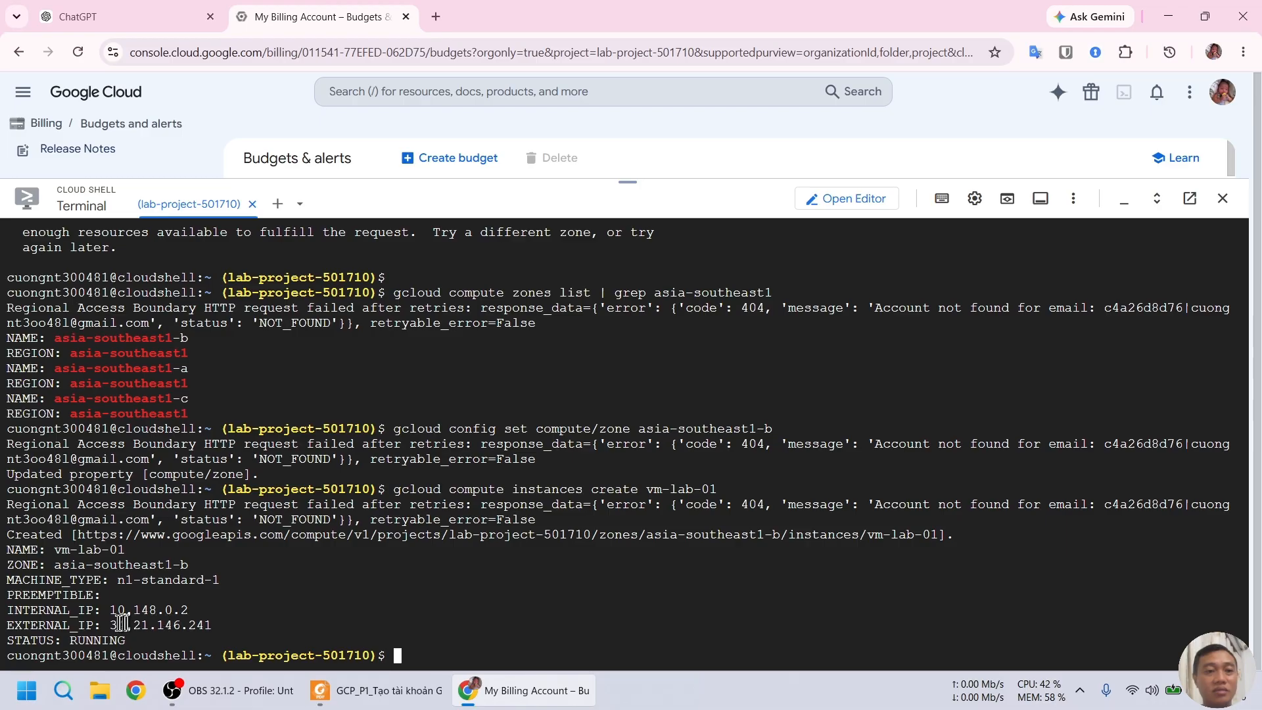
# Step: Copy the new VM's external IP, open a Windows Command Prompt and run "ping 34.21.146.241"
pyautogui.moveTo(113, 625); pyautogui.dragTo(214, 625)
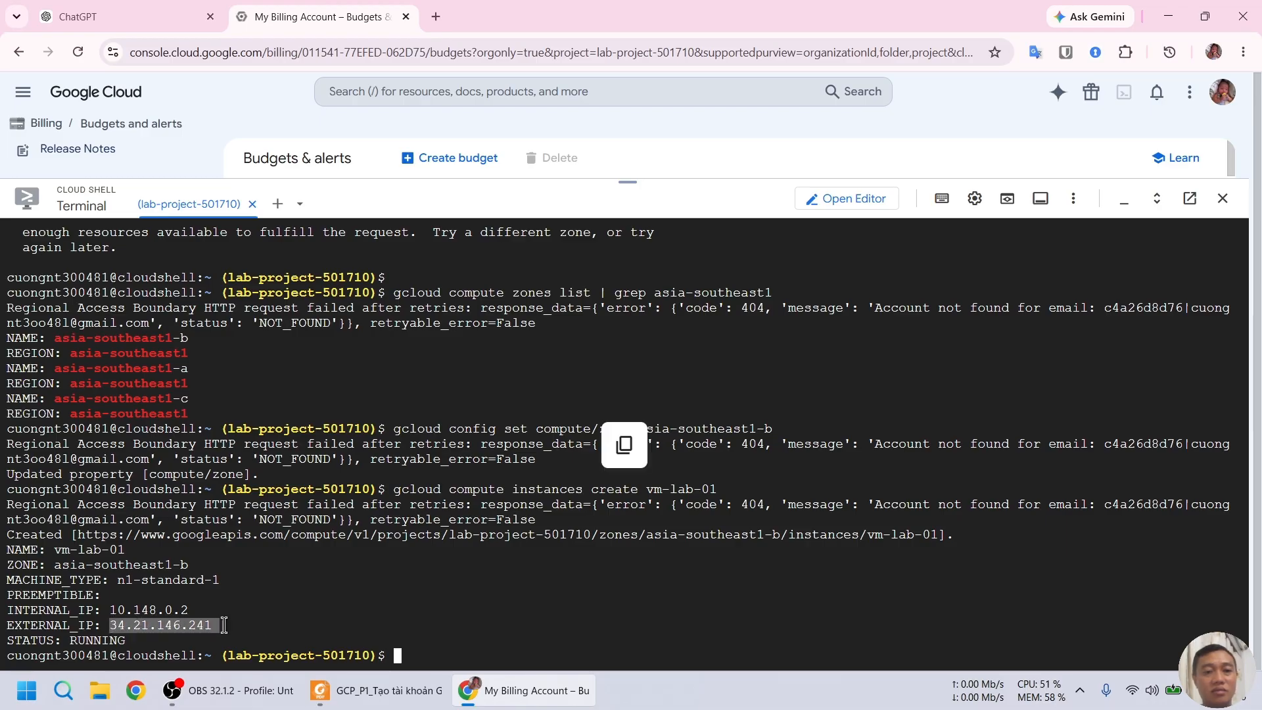
pyautogui.hotkey('ctrl', 'c')
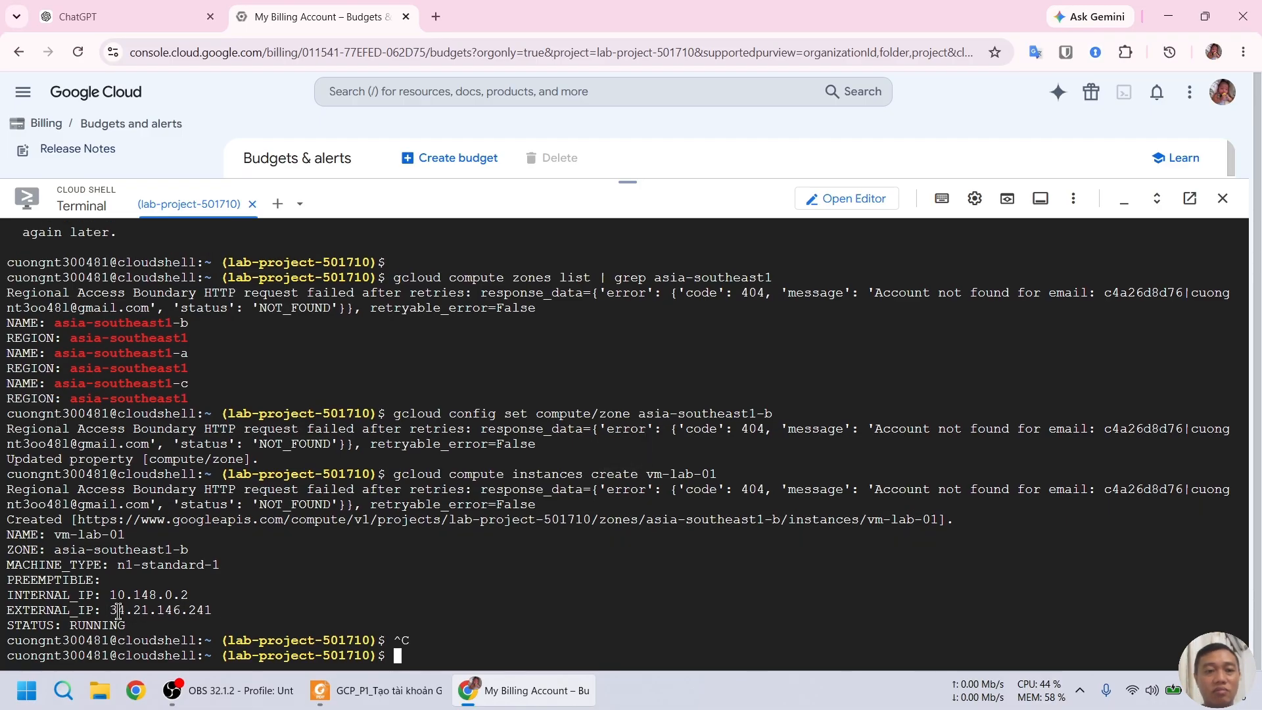
pyautogui.press('super+r')
pyautogui.write('cmd')
pyautogui.press('Return')
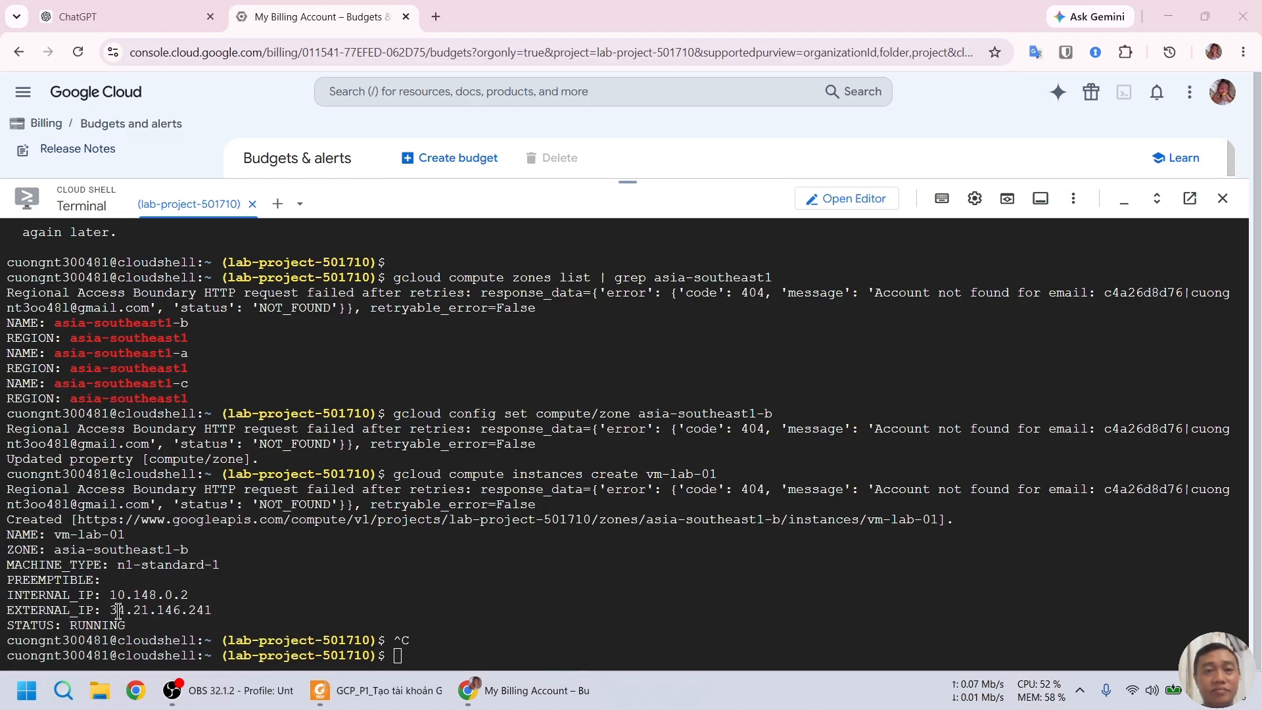
pyautogui.write('ping 34.21.146.241')
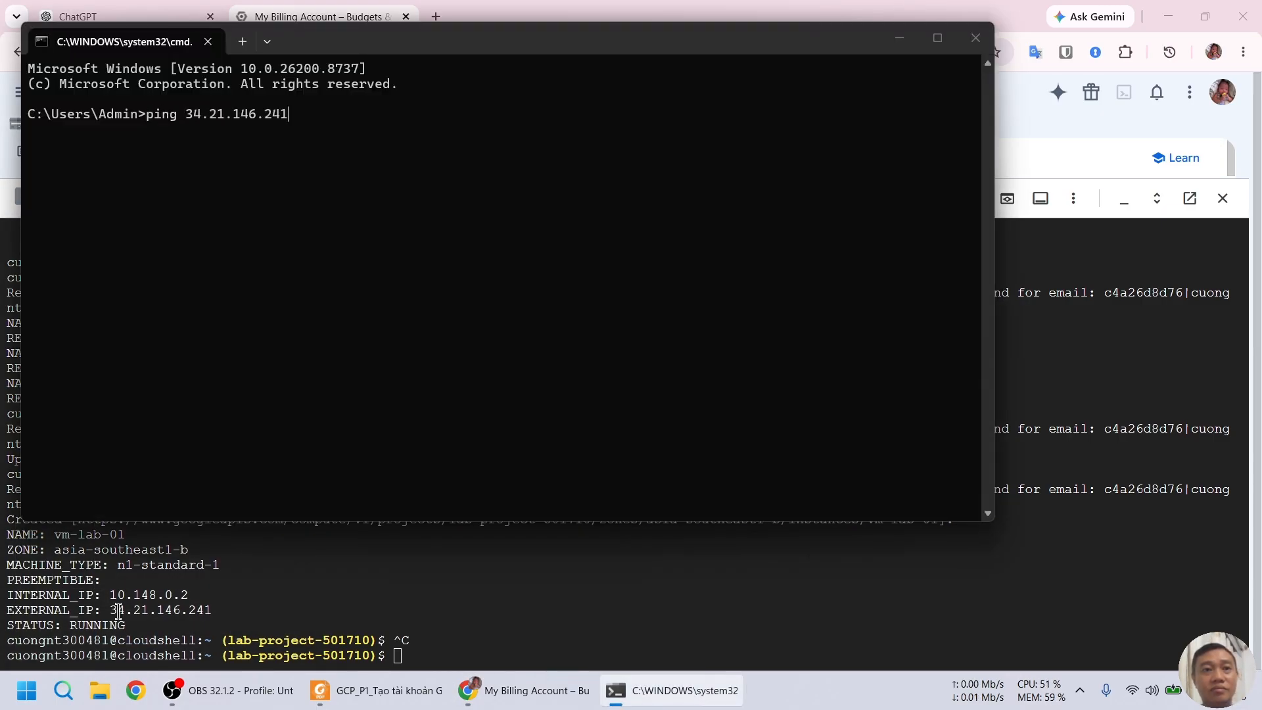
pyautogui.press('Return')
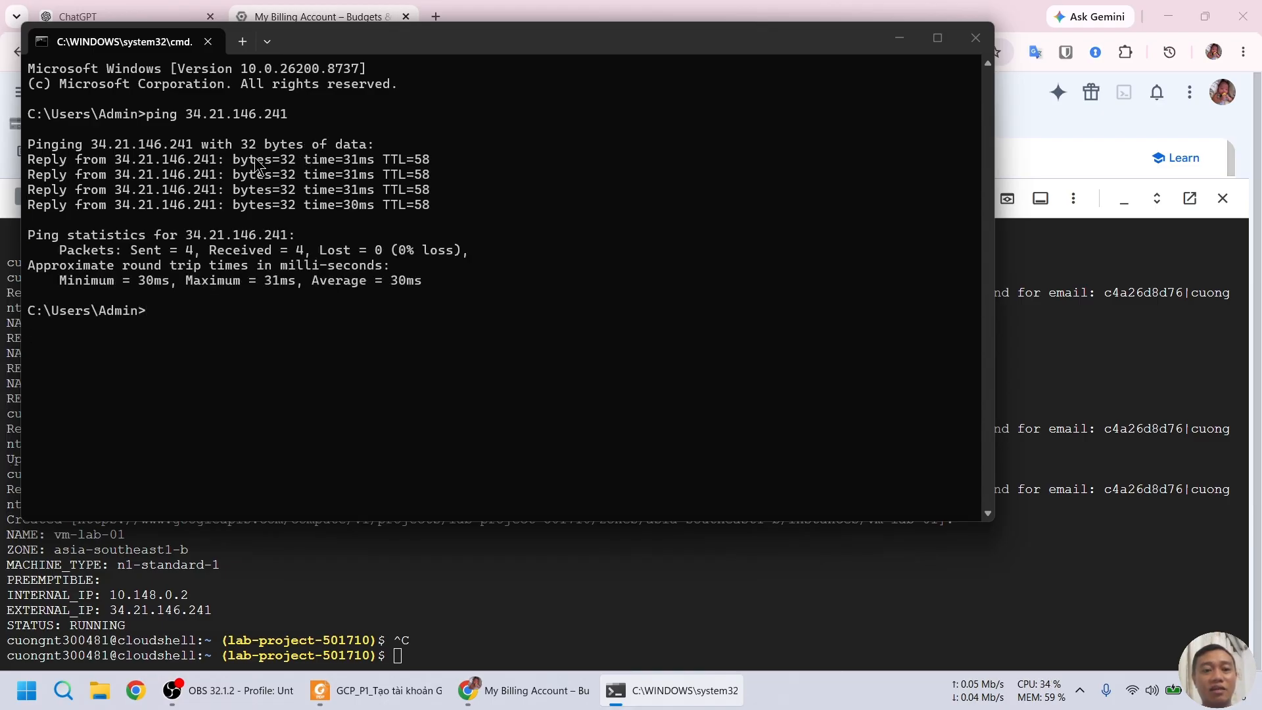
# Step: After checking the PDF guide's VM section, open the Google Cloud console in a new browser tab and go to Compute Engine's VM instances
pyautogui.click(378, 690)
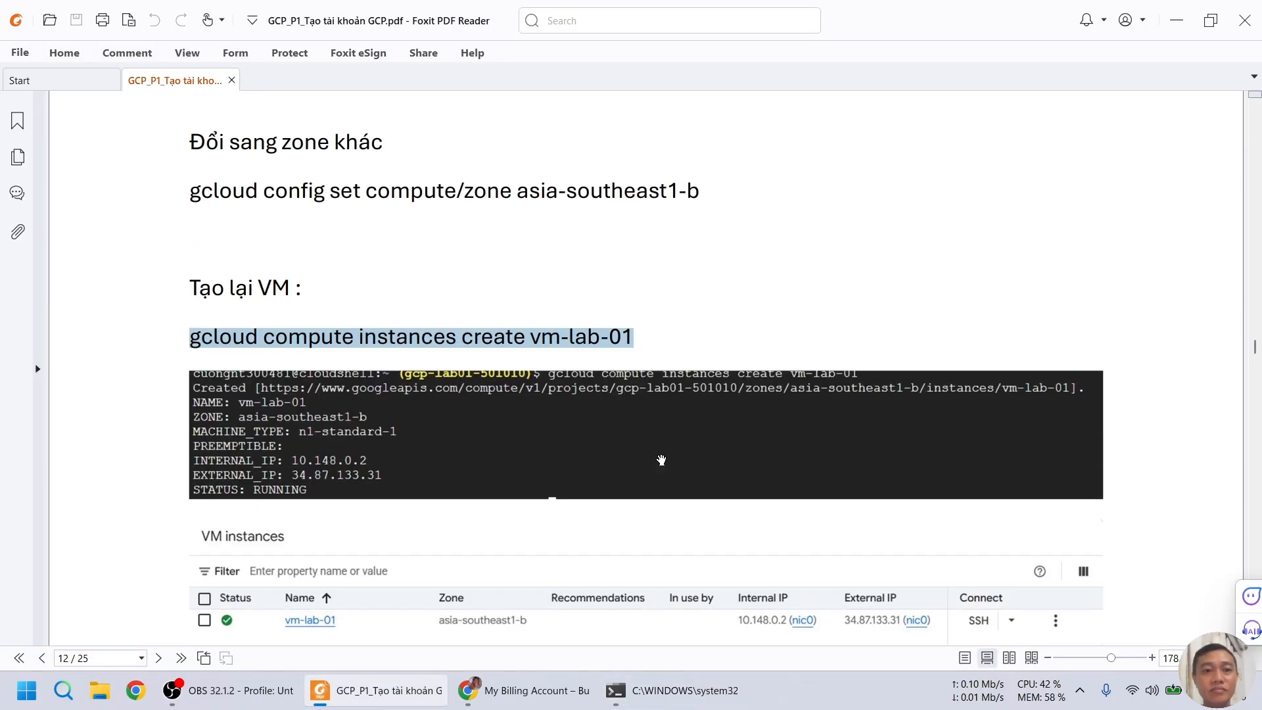
pyautogui.scroll(-3, 662, 459)
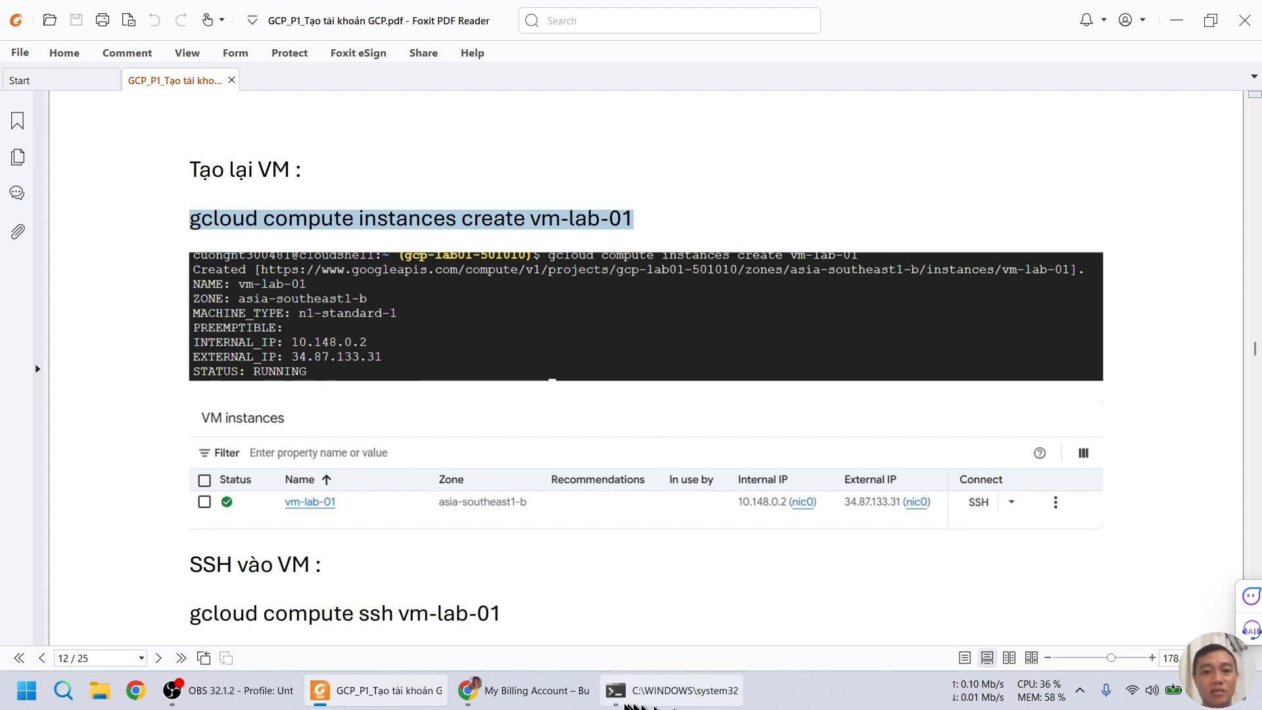
pyautogui.click(552, 701)
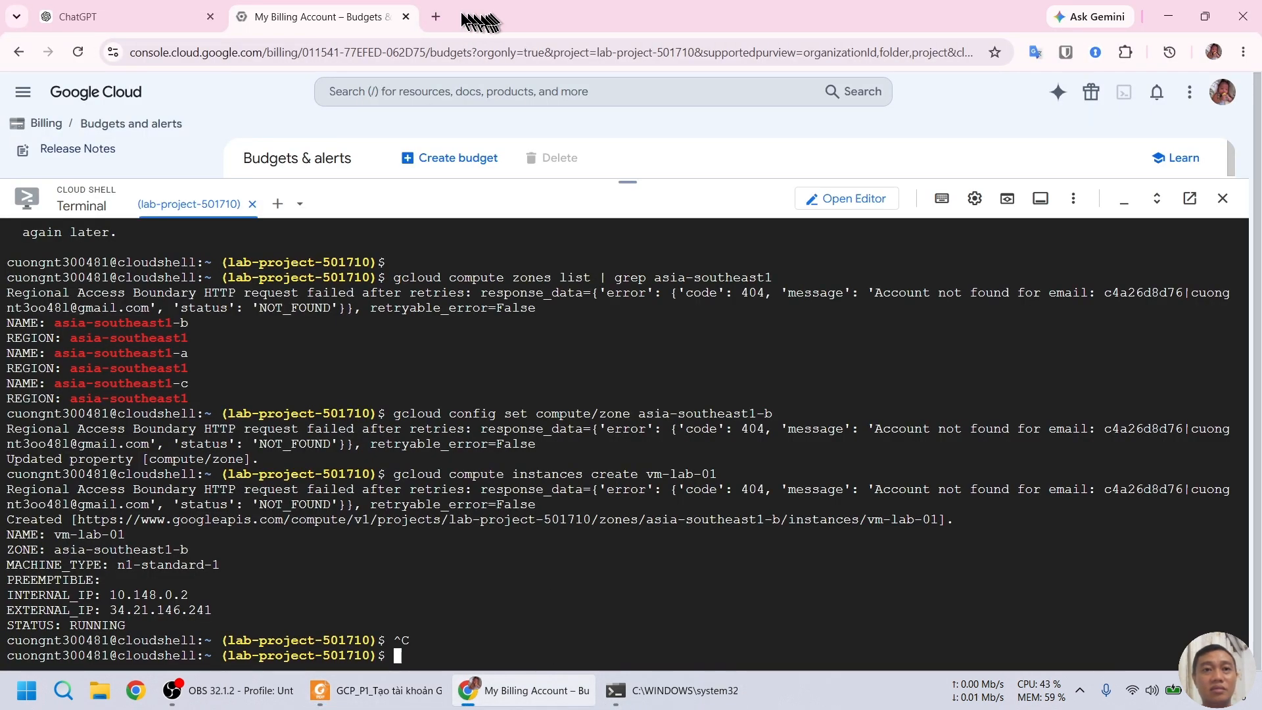
pyautogui.click(436, 17)
pyautogui.write('con')
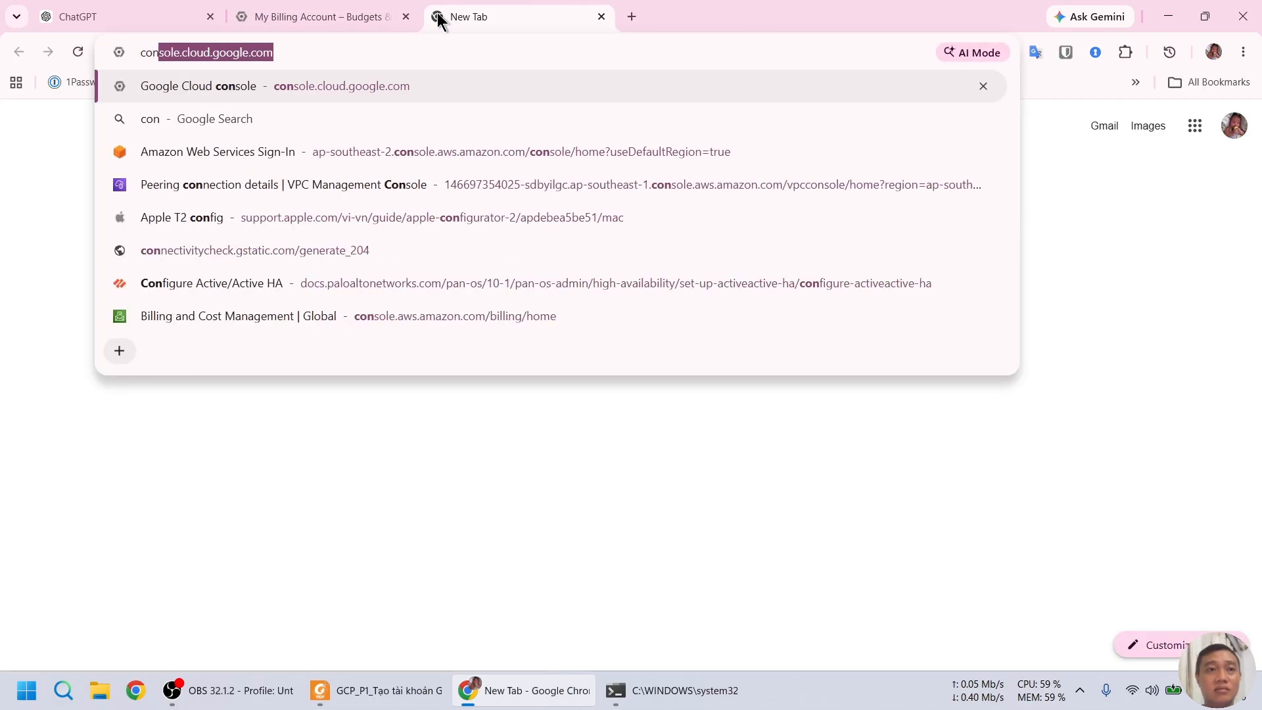
pyautogui.press('Return')
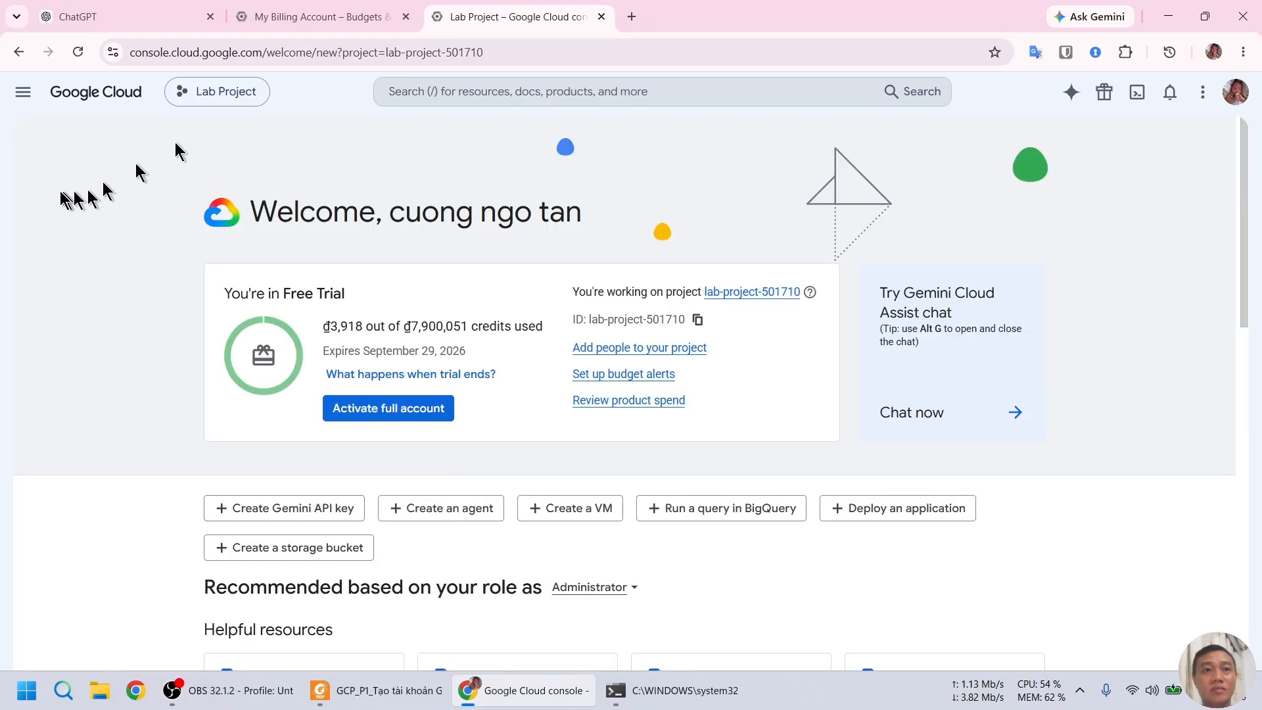
pyautogui.click(24, 93)
pyautogui.moveTo(101, 544)
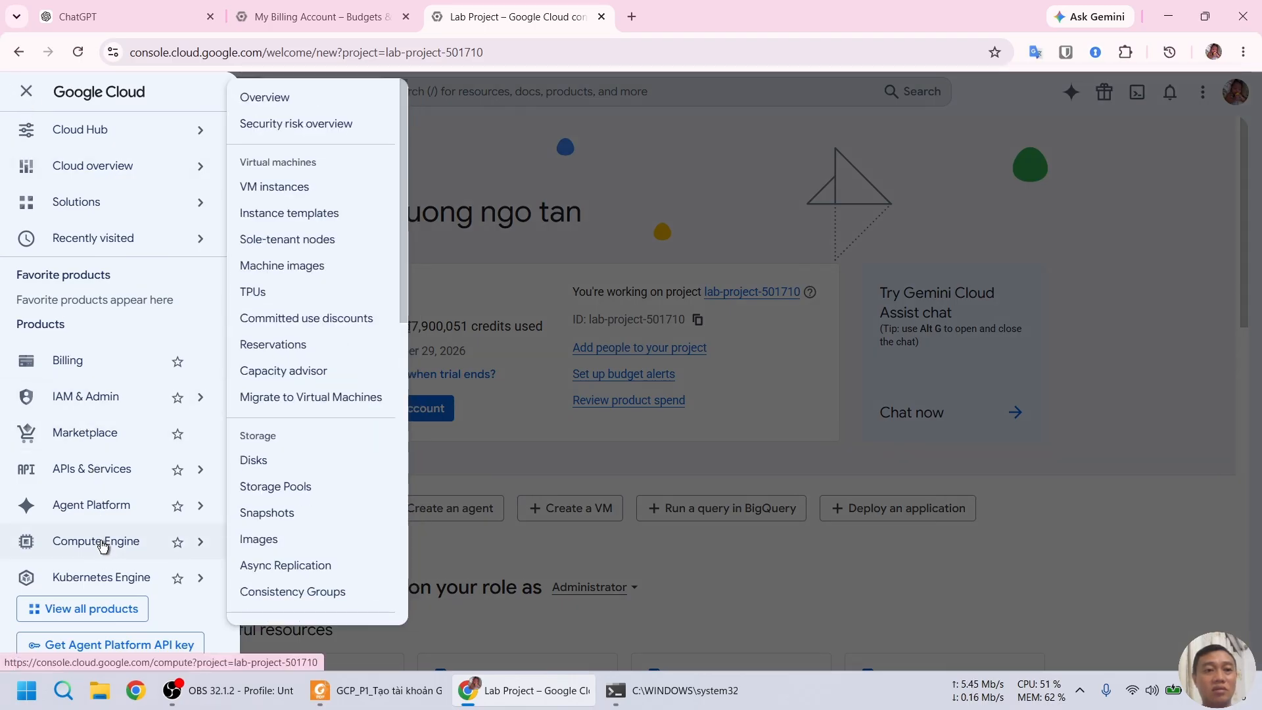
pyautogui.click(303, 189)
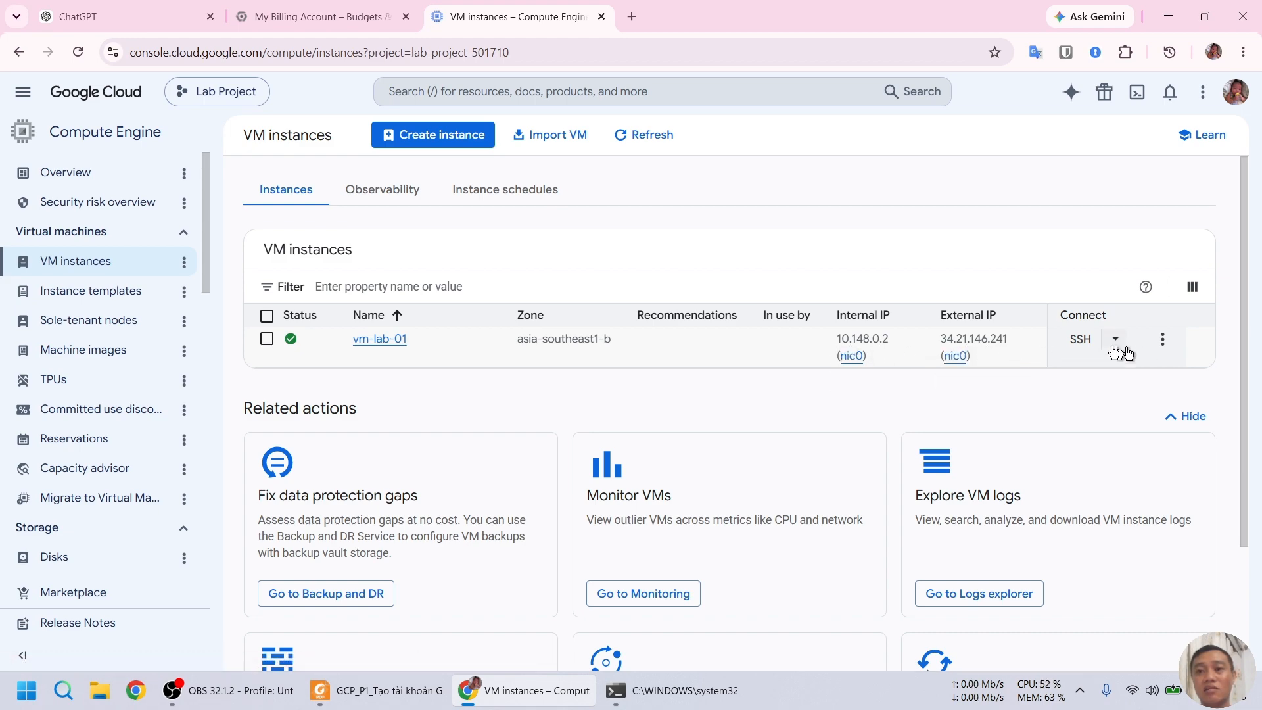
# Step: Check the SSH connection options for vm-lab-01 in the console and find the section on SSH access in the PDF guide
pyautogui.click(322, 16)
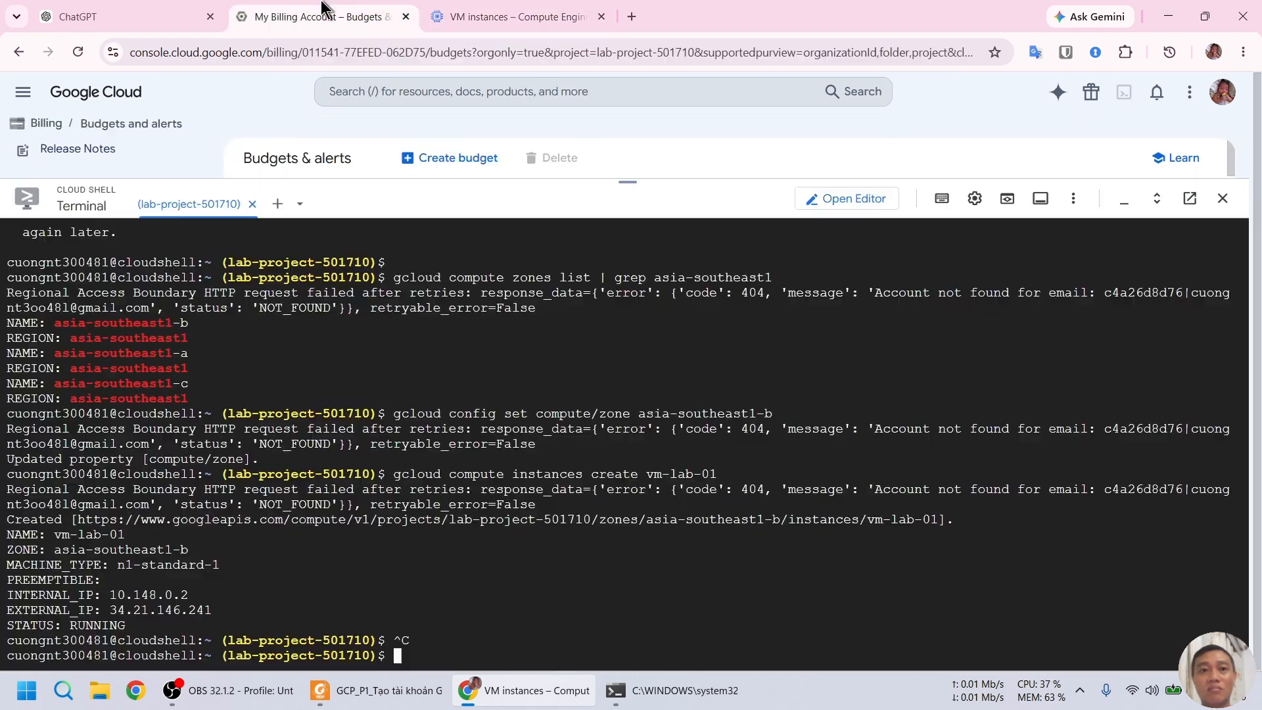
pyautogui.click(460, 16)
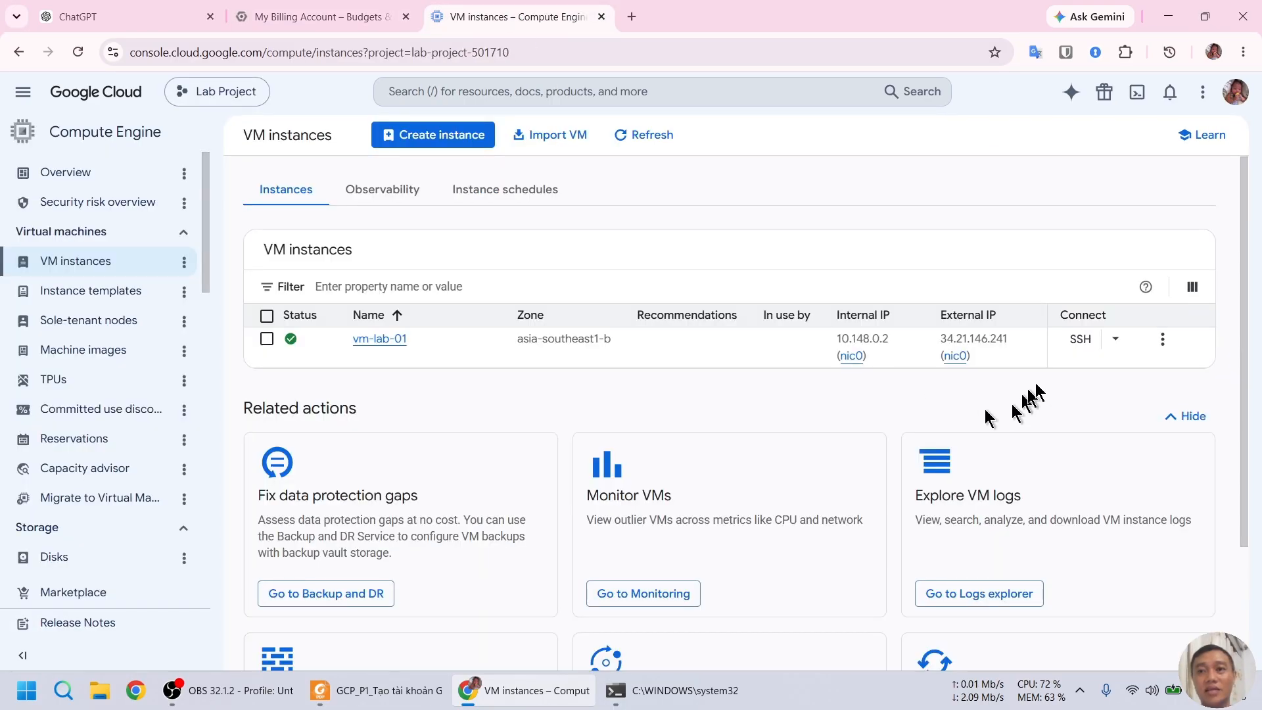
pyautogui.click(1117, 340)
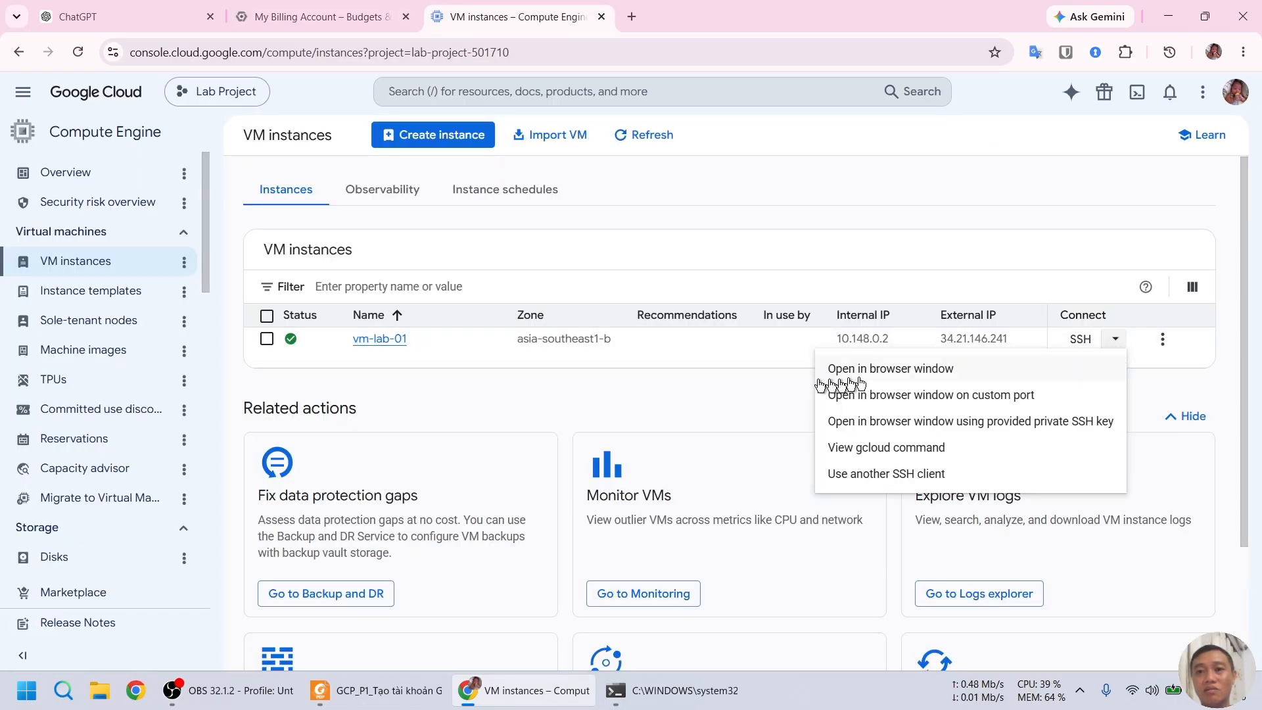
pyautogui.click(755, 416)
pyautogui.click(322, 15)
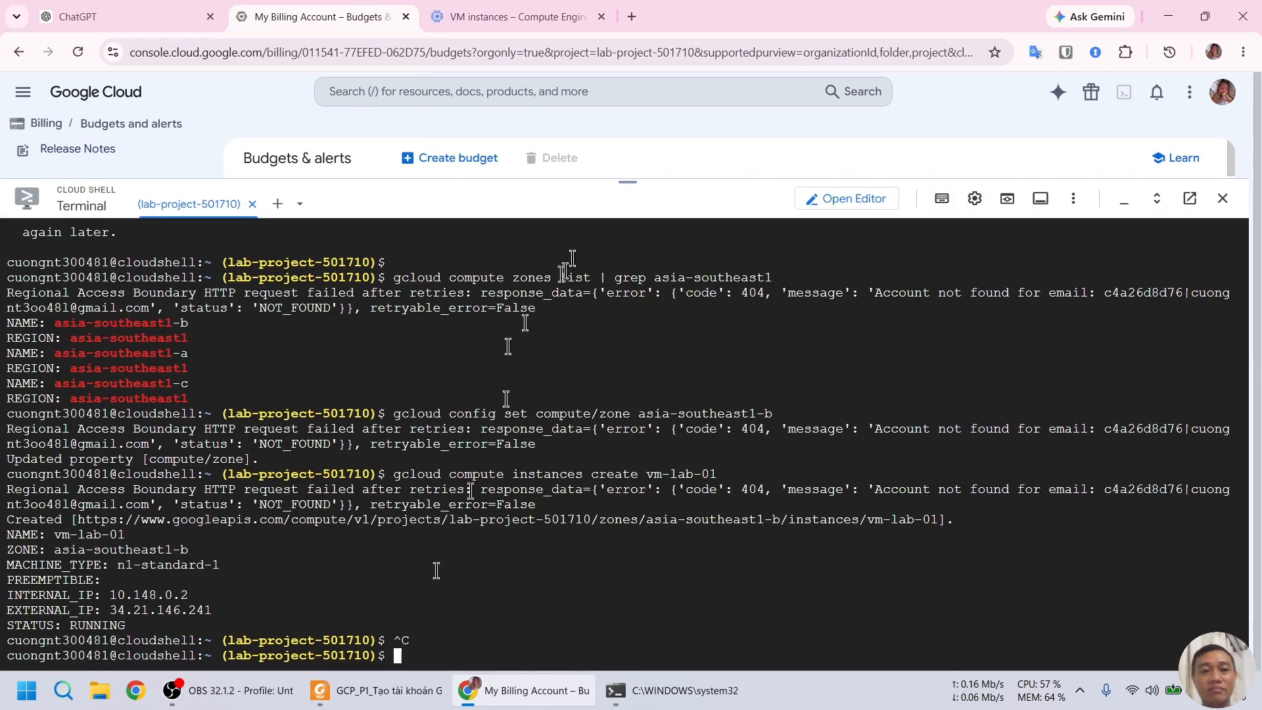
pyautogui.click(400, 701)
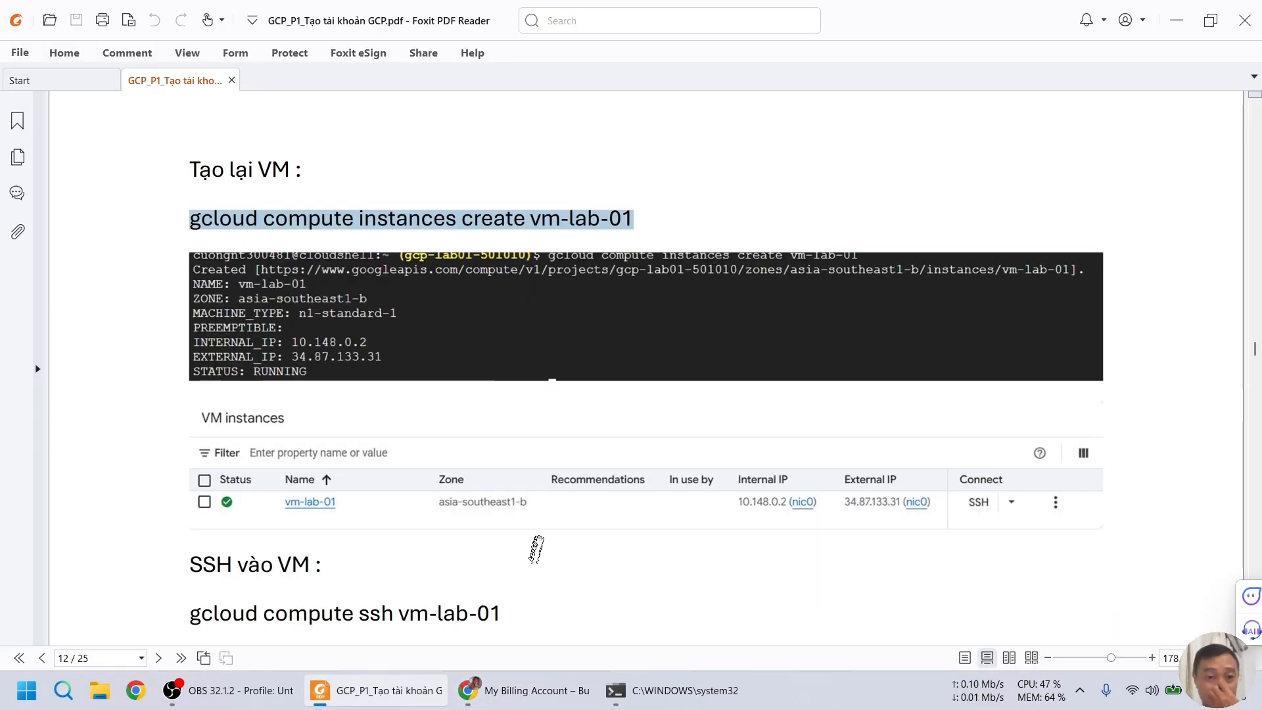
pyautogui.scroll(-1, 549, 537)
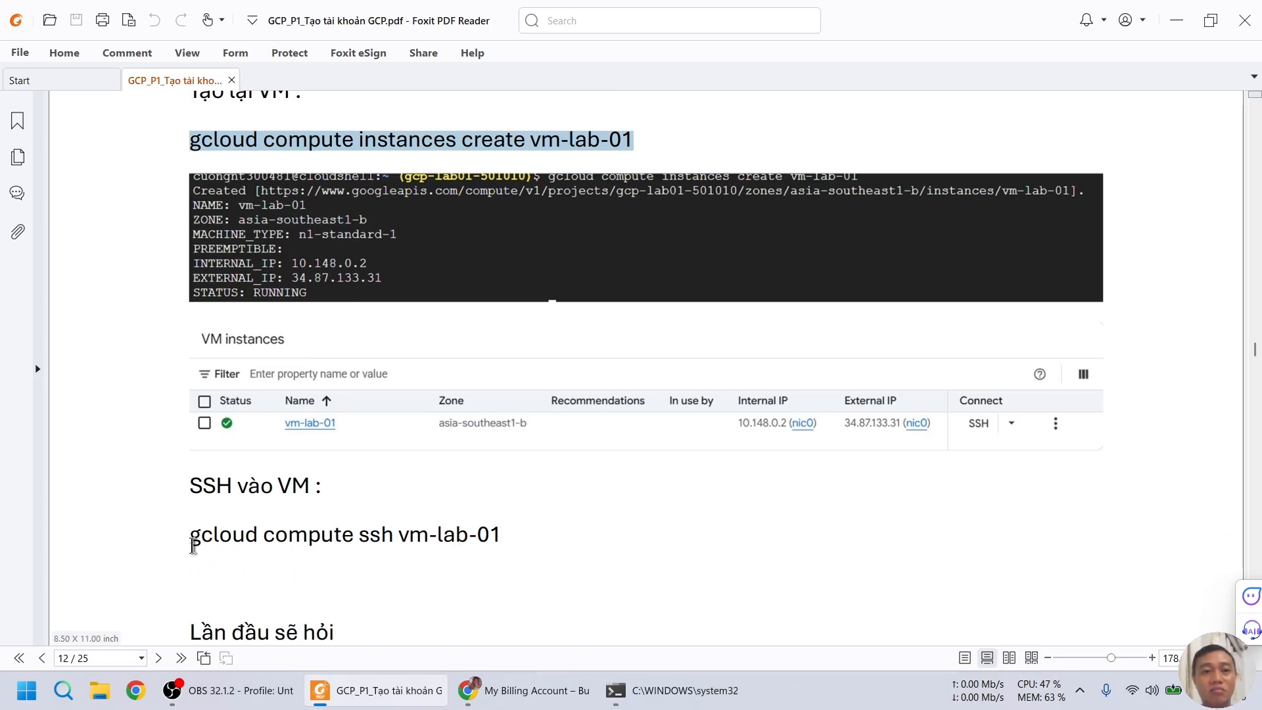
pyautogui.click(190, 540)
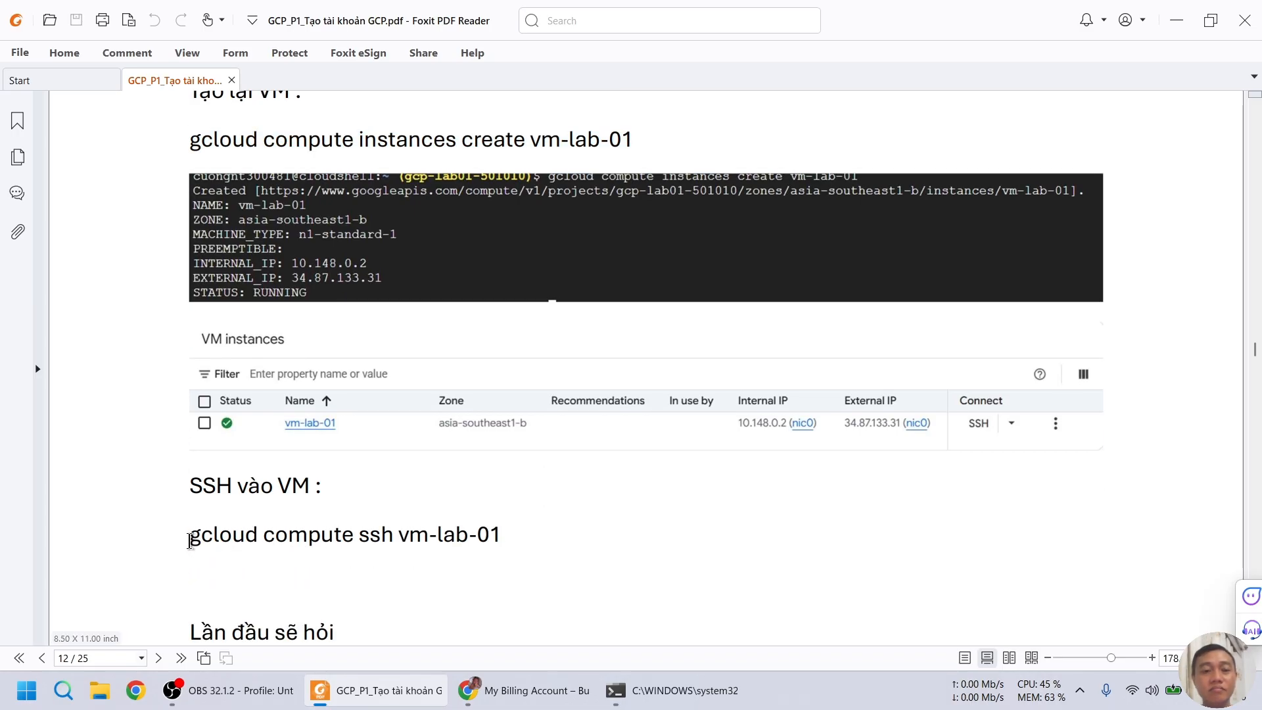
pyautogui.hotkey('alt', 'Tab')
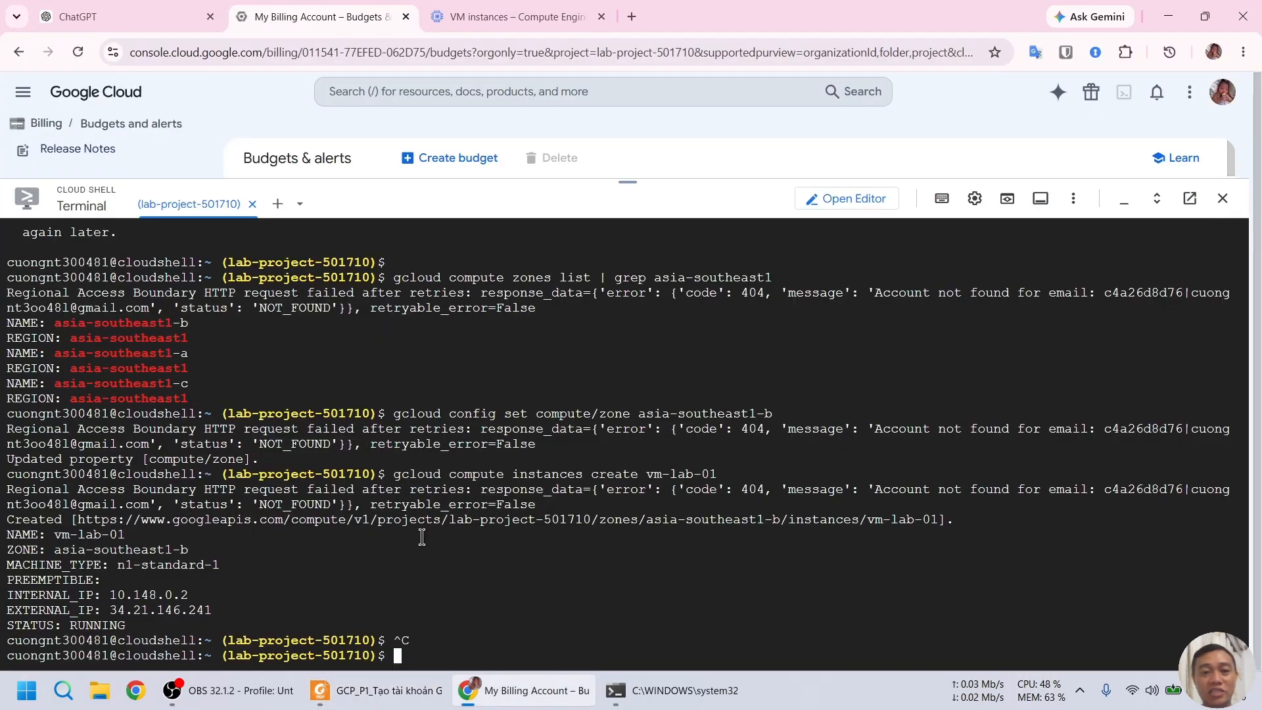
pyautogui.write('ssh @')
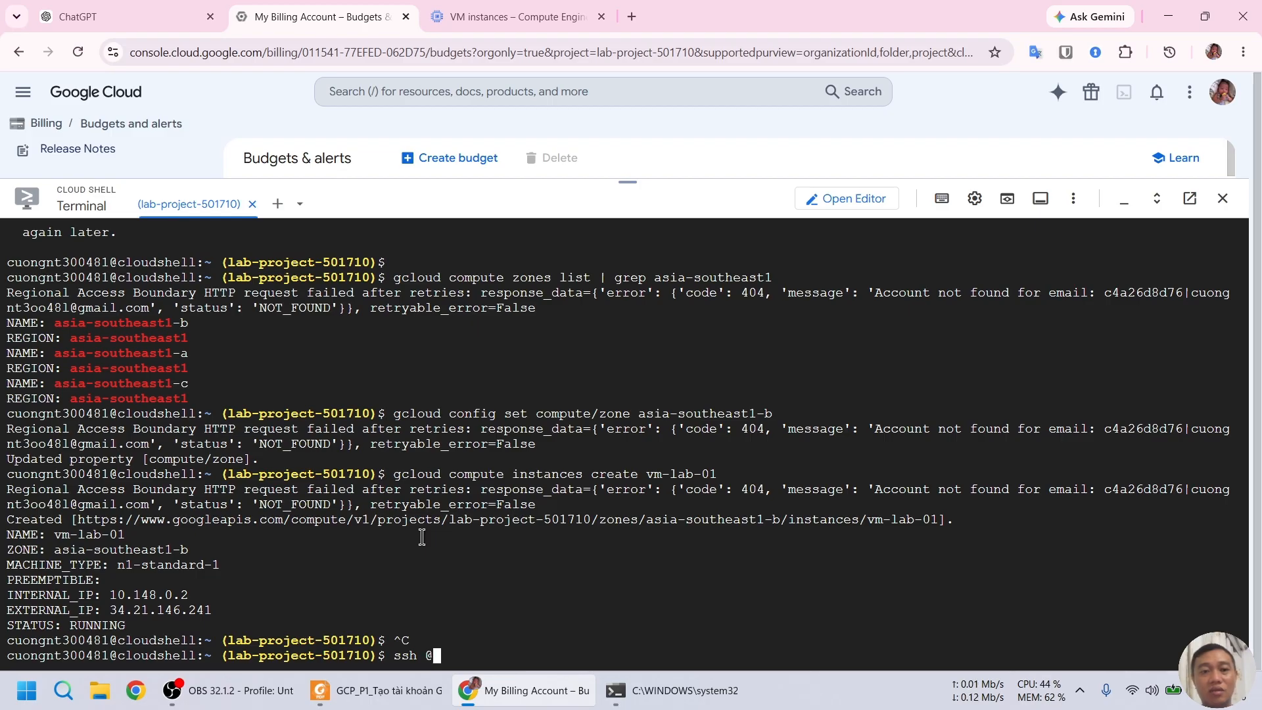
pyautogui.press('BackSpace')
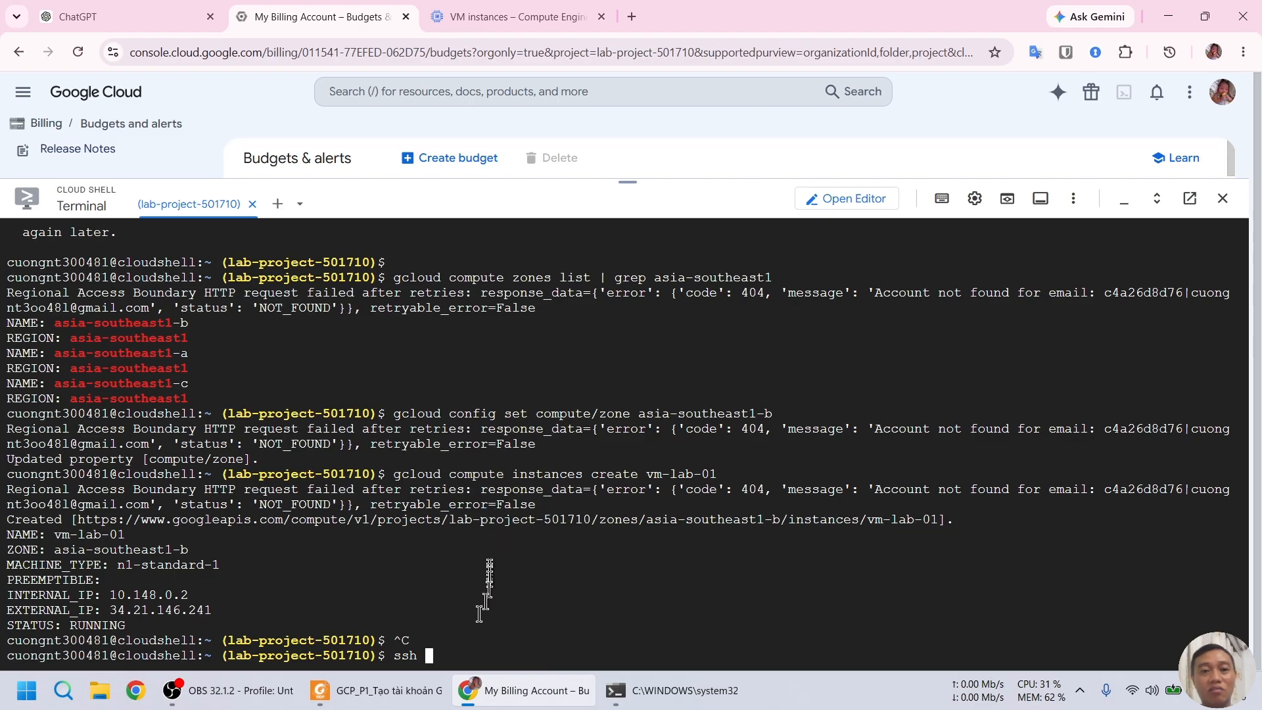
# Step: Copy "gcloud compute ssh vm-lab-01" from the PDF guide and run it in Cloud Shell in place of the partly entered ssh command
pyautogui.hotkey('alt', 'Tab')
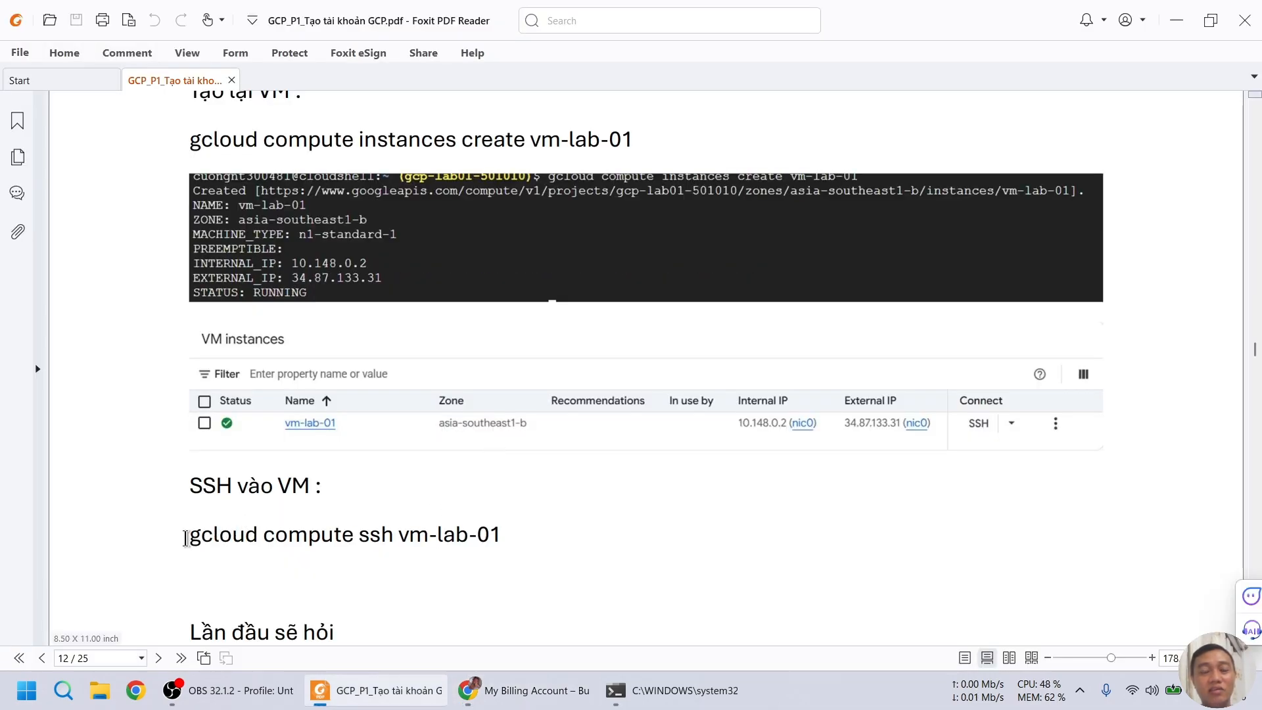
pyautogui.moveTo(186, 538); pyautogui.dragTo(510, 535)
pyautogui.hotkey('ctrl', 'c')
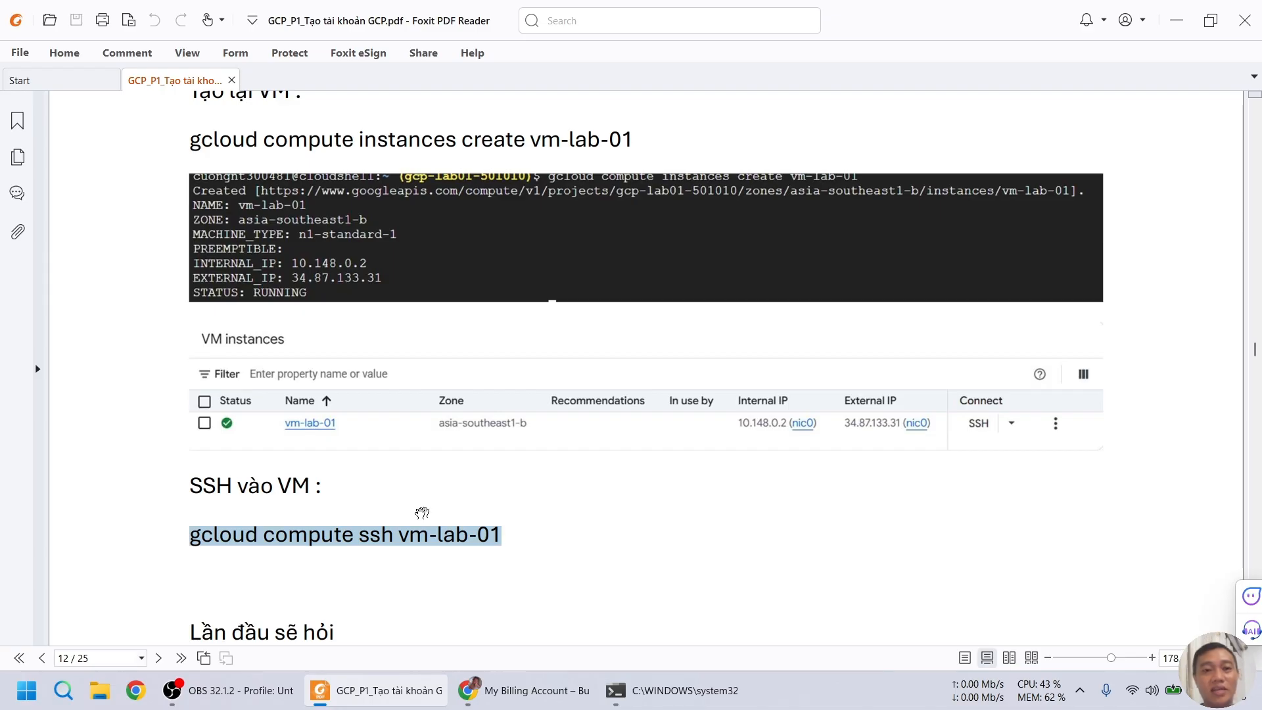
pyautogui.hotkey('alt', 'Tab')
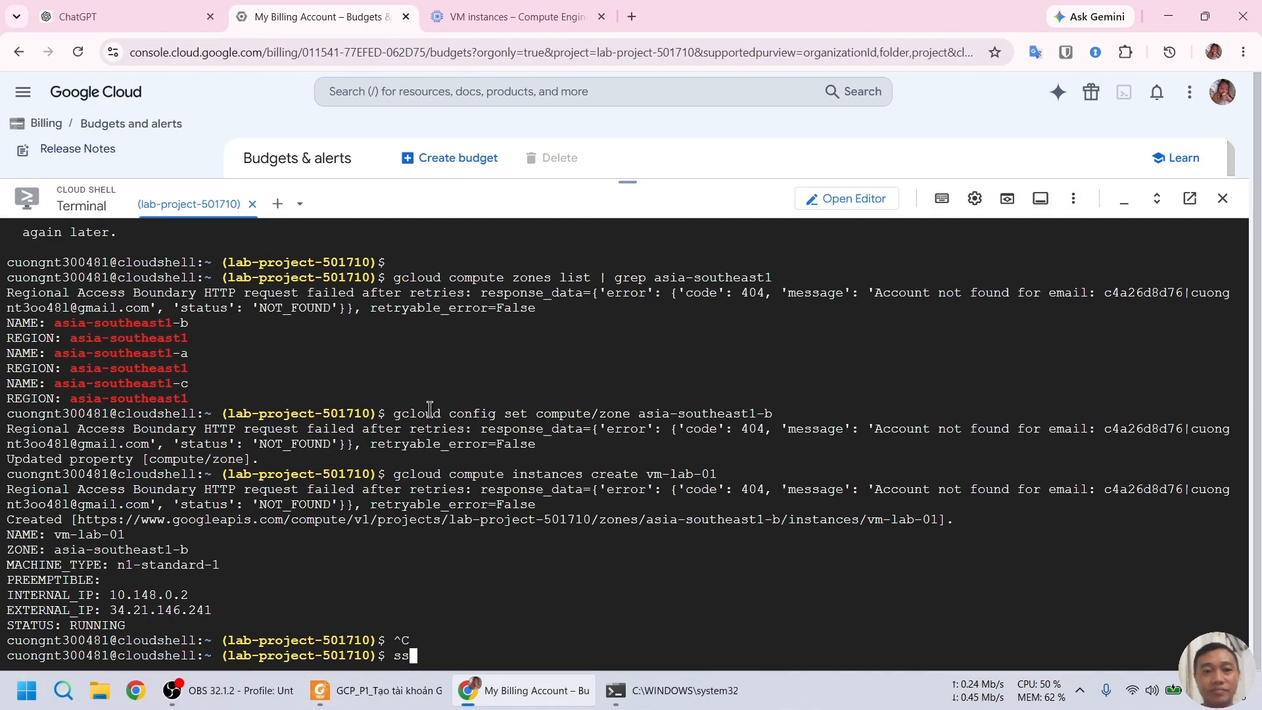
pyautogui.press('BackSpace')
pyautogui.press('BackSpace')
pyautogui.press('BackSpace')
pyautogui.press('BackSpace')
pyautogui.hotkey('ctrl', 'v')
pyautogui.press('Return')
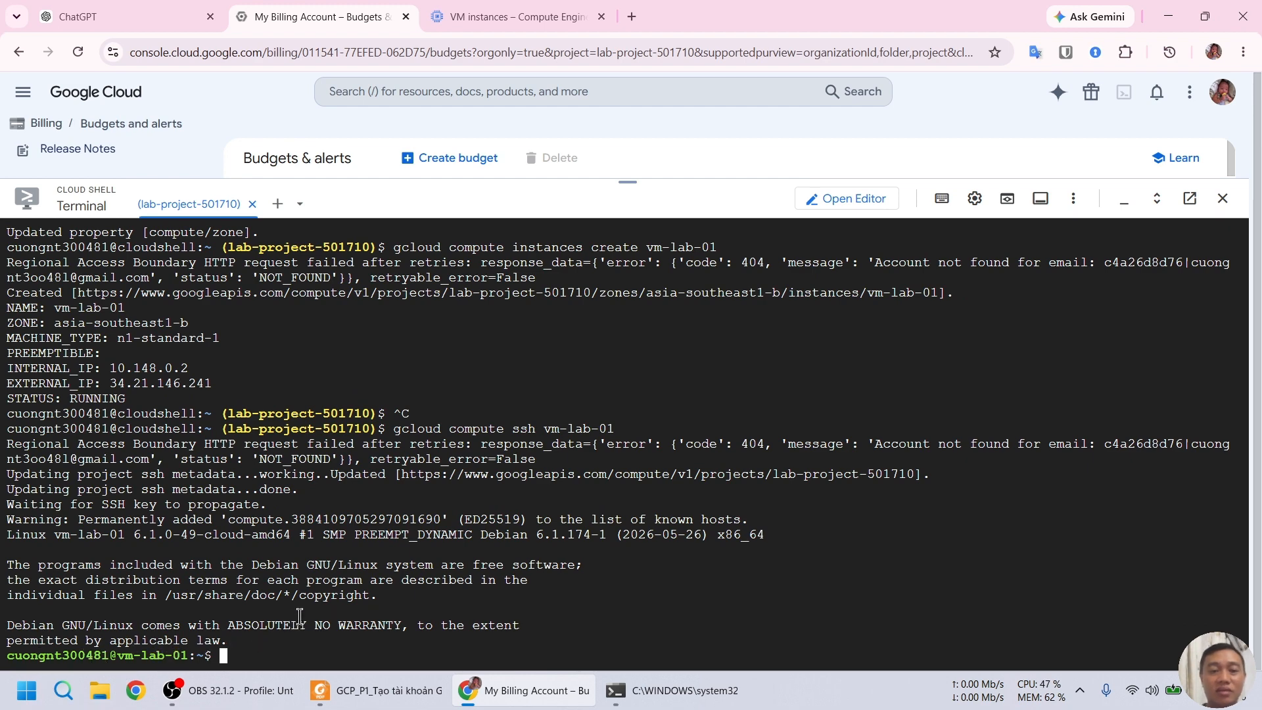
# Step: Run "ip ad" in the VM's SSH session and compare its address with the internal IP in the VM instances list
pyautogui.write('io')
pyautogui.write('p a')
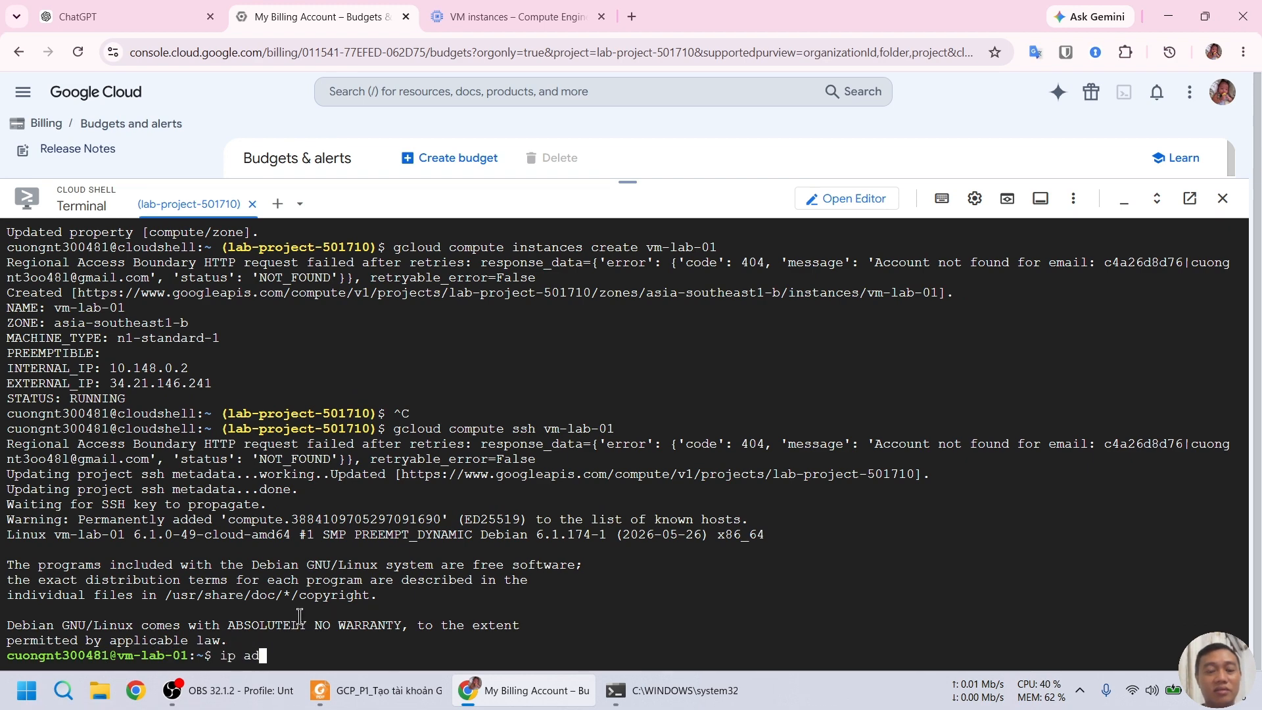
pyautogui.write('d')
pyautogui.press('Return')
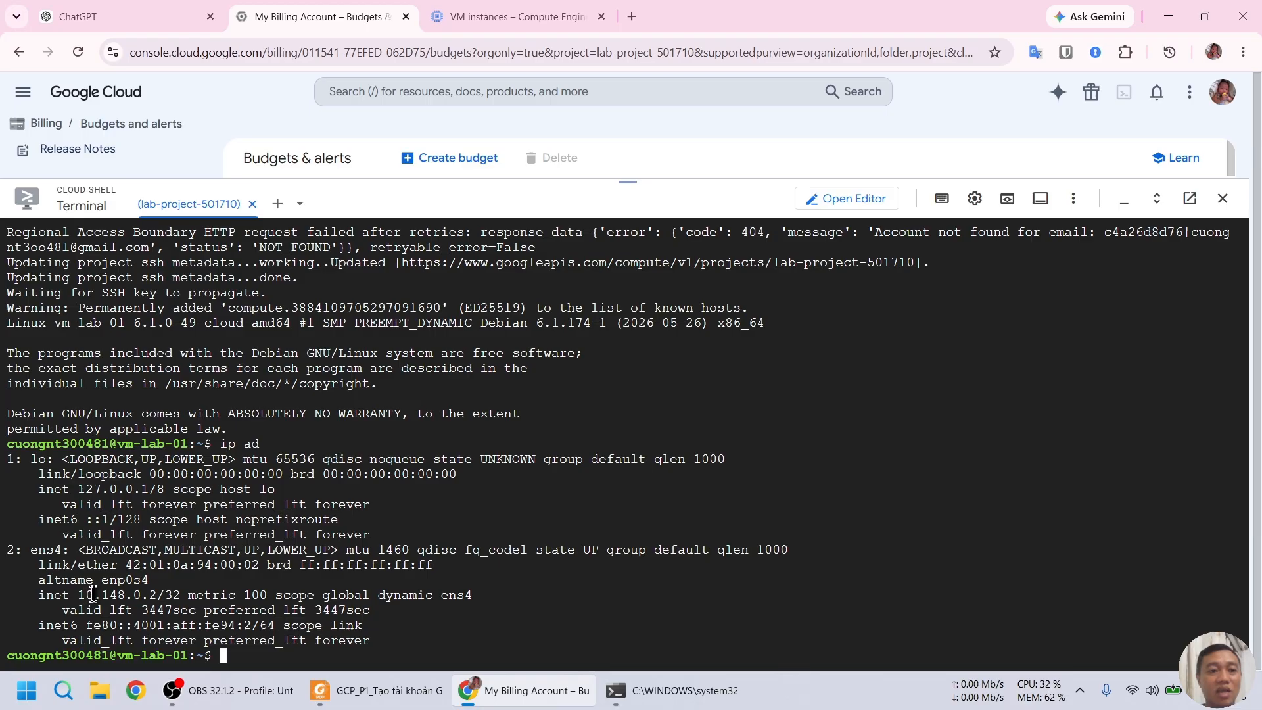
pyautogui.click(513, 16)
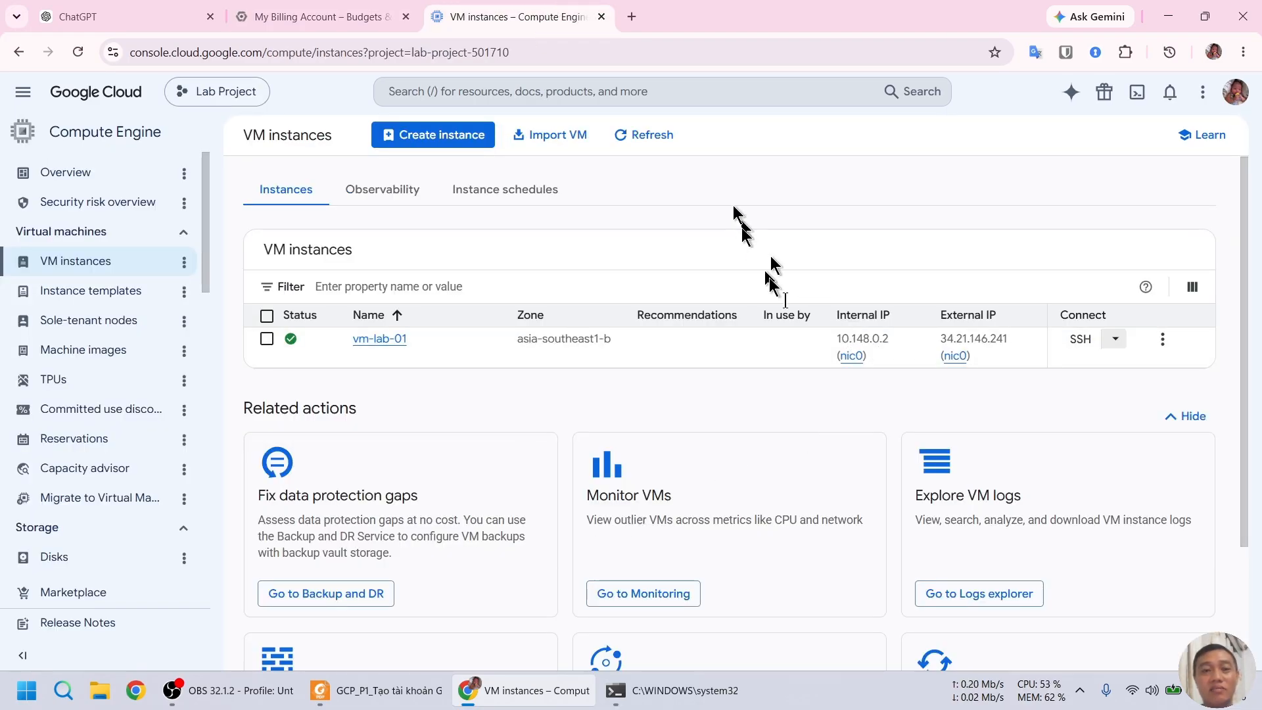
pyautogui.click(327, 11)
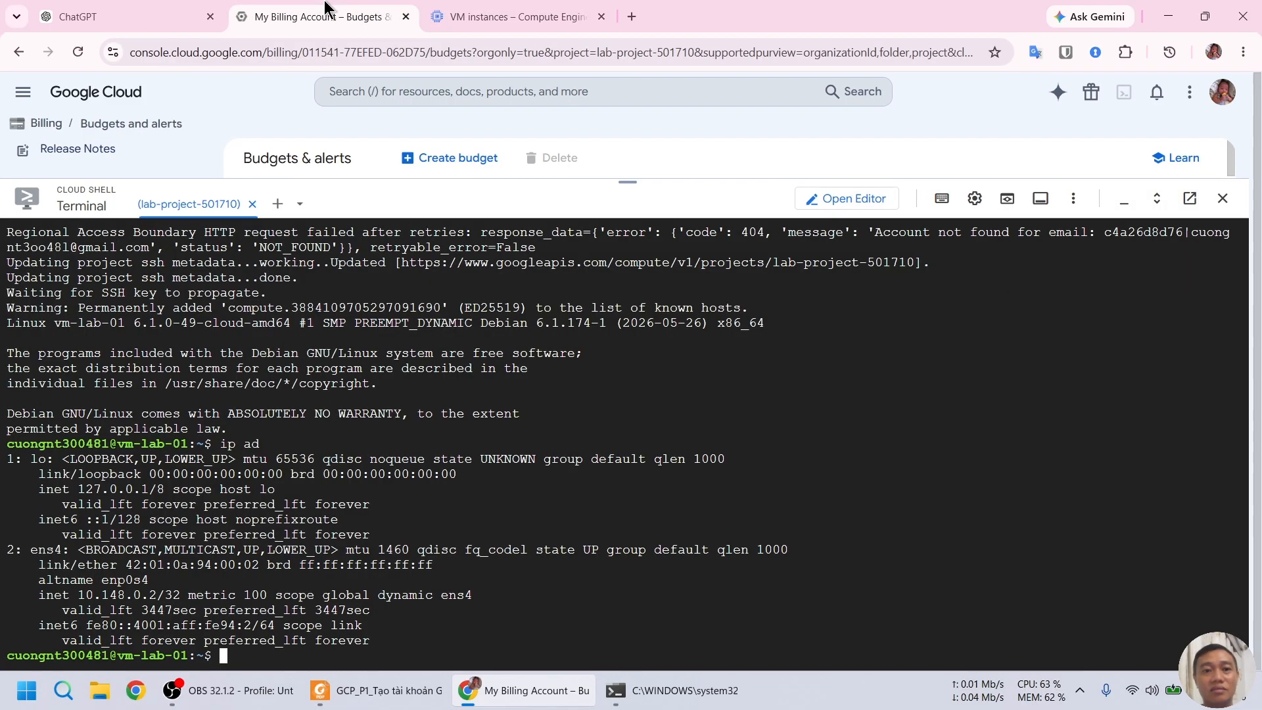
# Step: Follow the PDF guide's connectivity test: run "ping google.com" in the VM's SSH session and stop it after a few replies
pyautogui.click(378, 690)
pyautogui.scroll(-2, 626, 464)
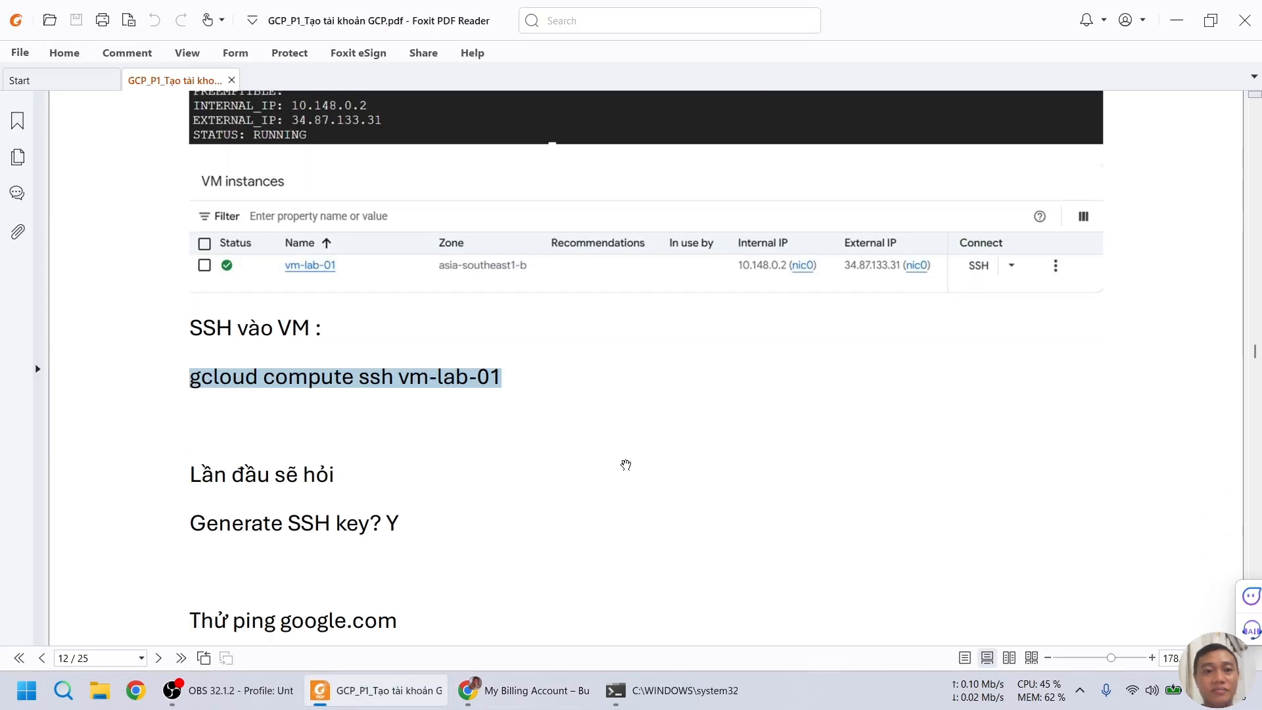
pyautogui.scroll(-3, 626, 464)
pyautogui.scroll(-2, 625, 465)
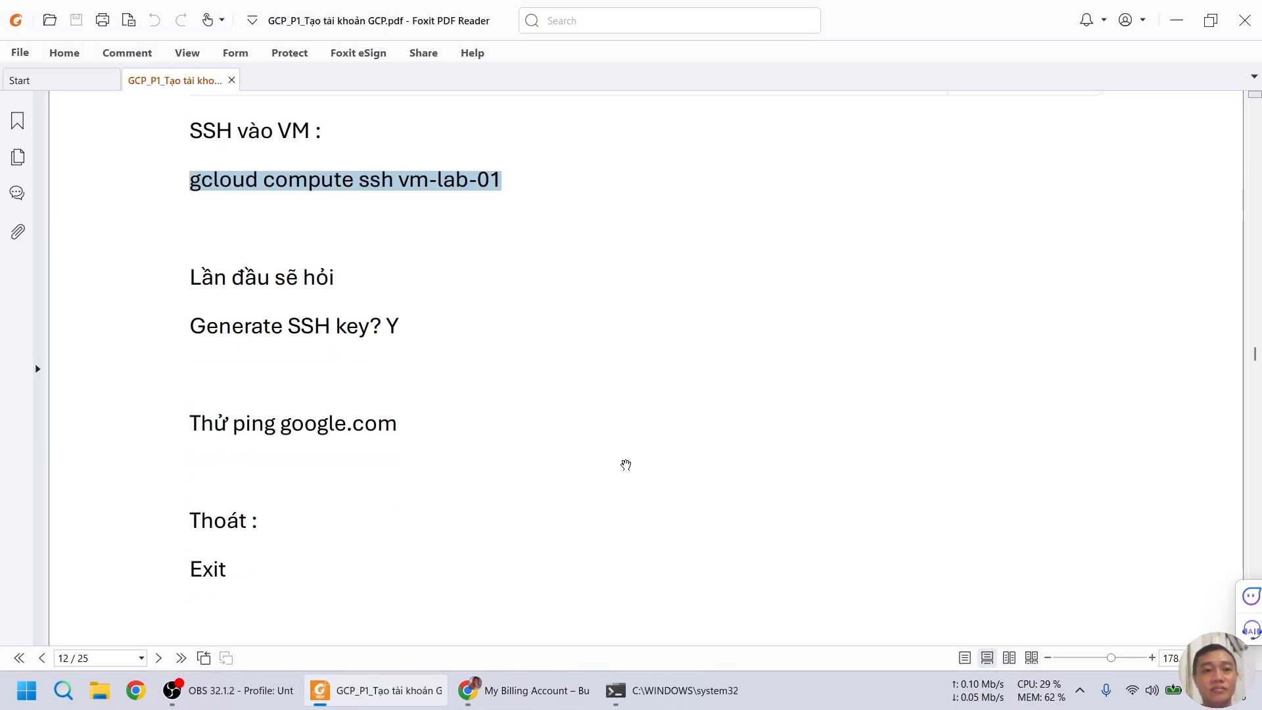
pyautogui.click(552, 688)
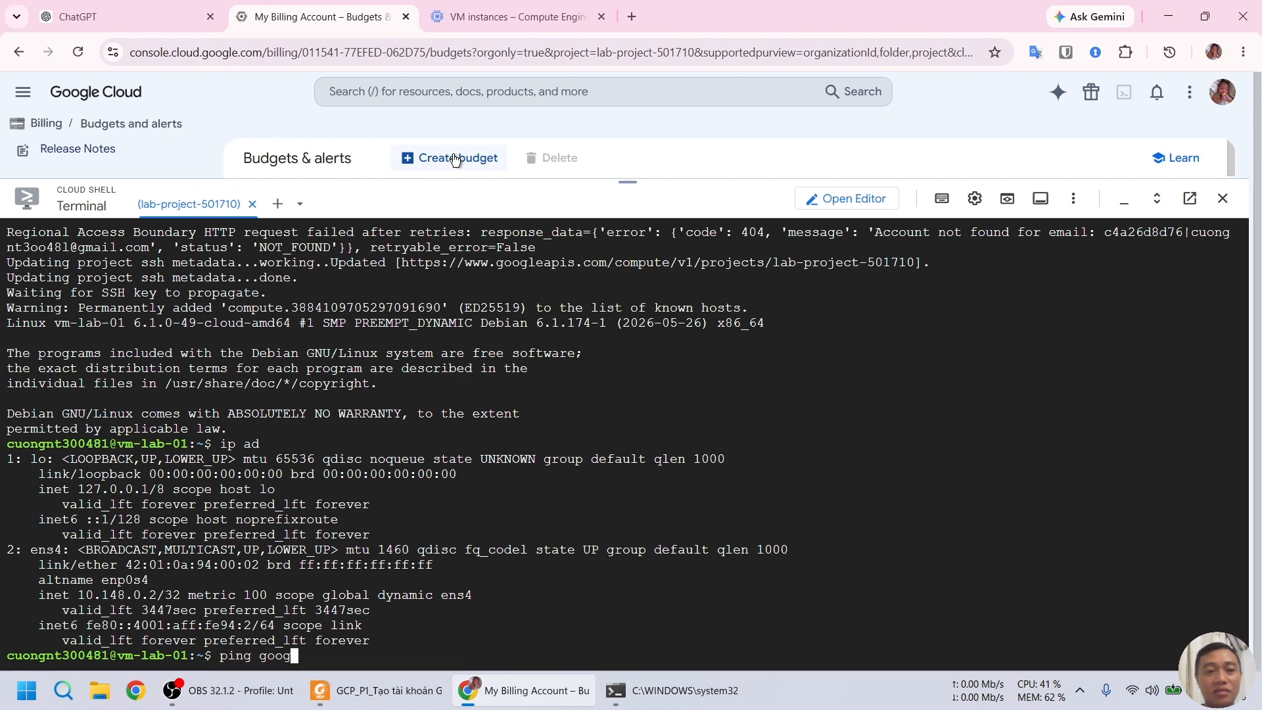
pyautogui.write('le.com')
pyautogui.press('Return')
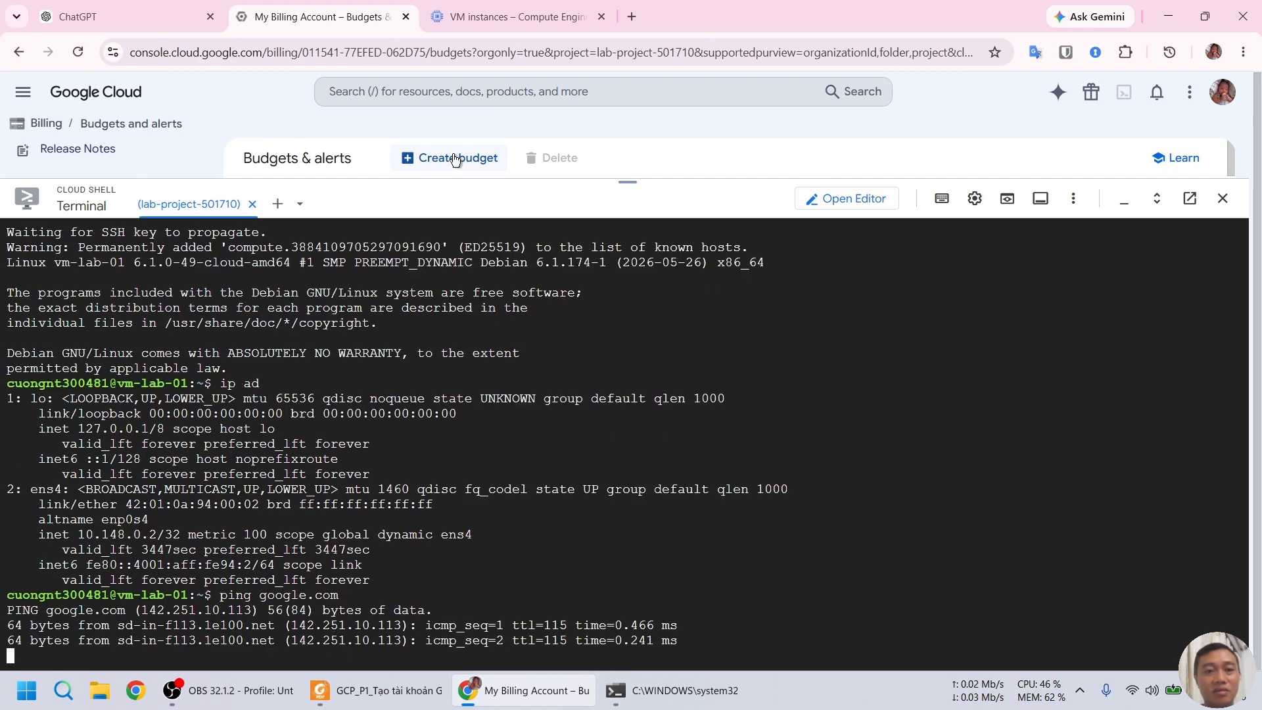
pyautogui.hotkey('ctrl', 'c')
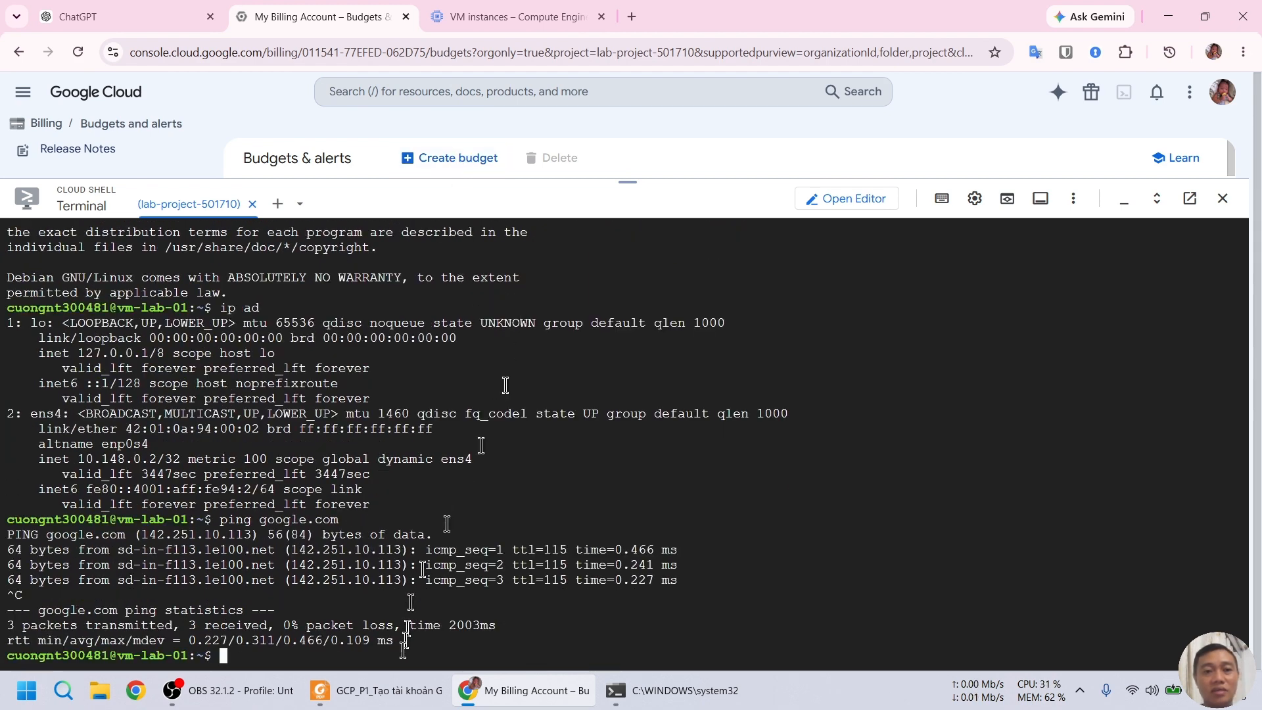
# Step: Check the next instruction in the PDF guide and run "exit" to leave the VM's SSH session and return to Cloud Shell
pyautogui.click(394, 690)
pyautogui.scroll(-3, 639, 437)
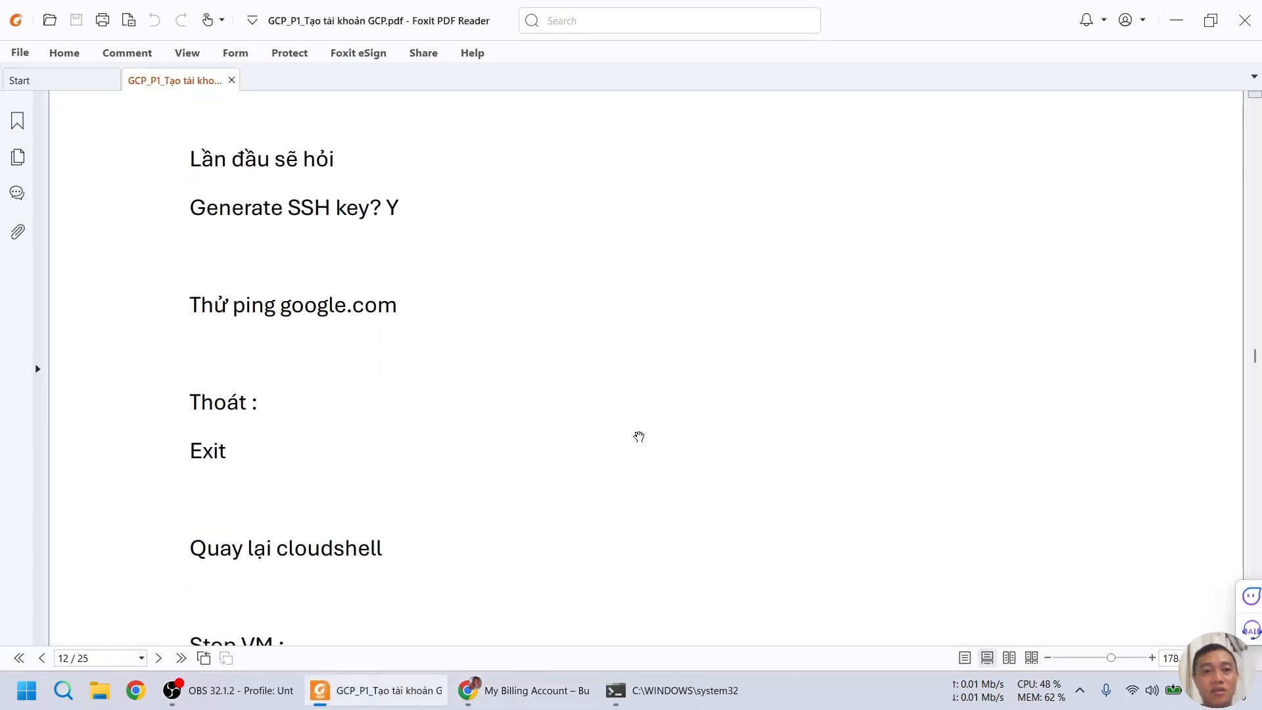
pyautogui.hotkey('alt', 'Tab')
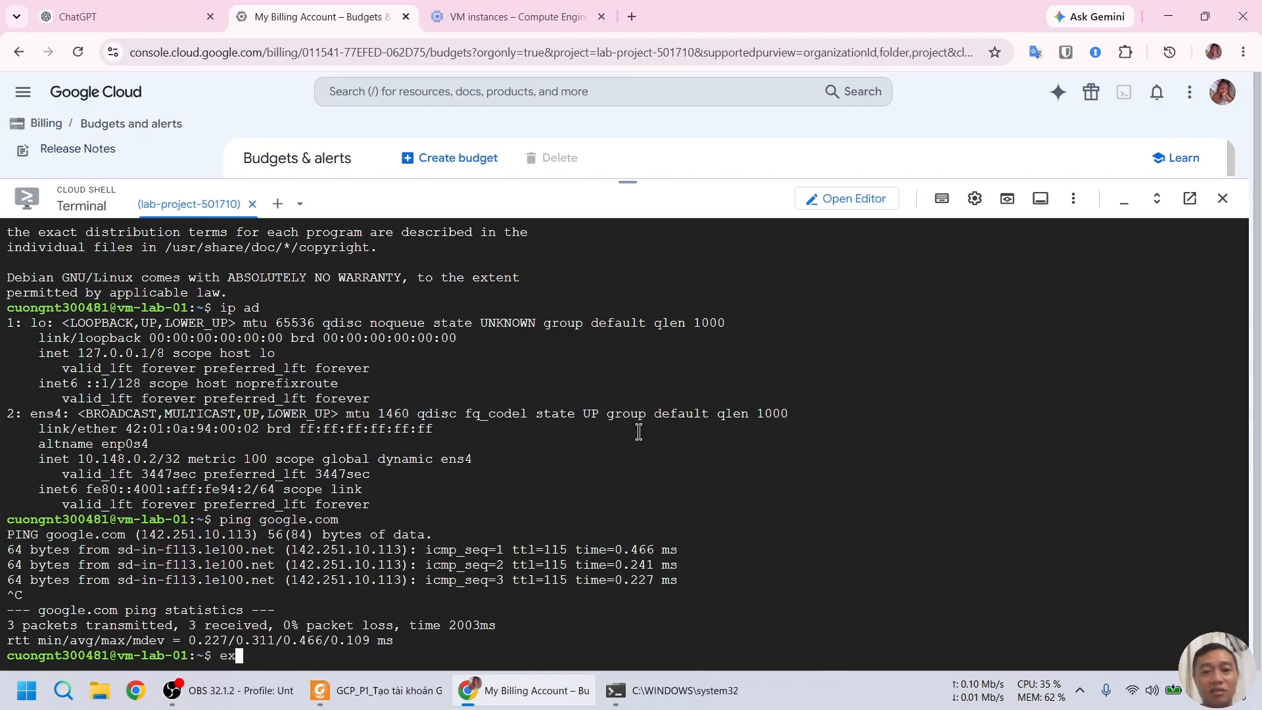
pyautogui.write('exit')
pyautogui.press('Return')
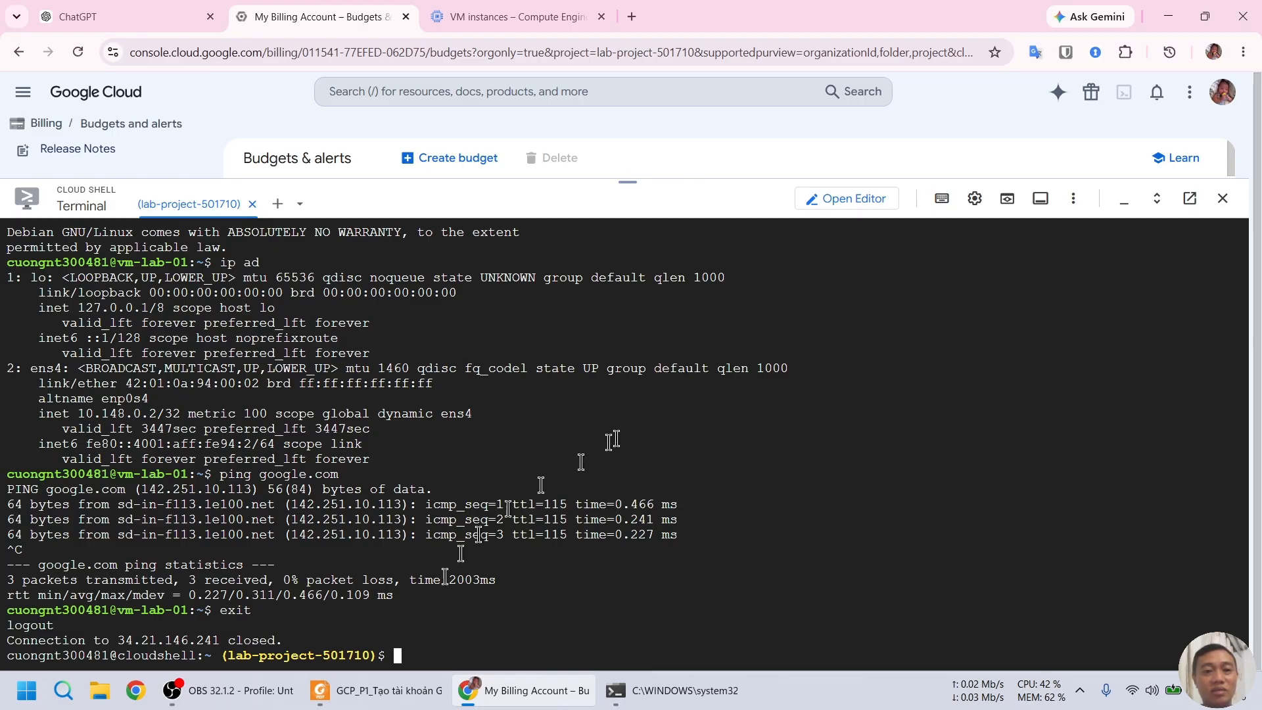
# Step: Connect to vm-lab-01 by SSH in a browser window from the VM instances list and authorize the connection
pyautogui.click(509, 16)
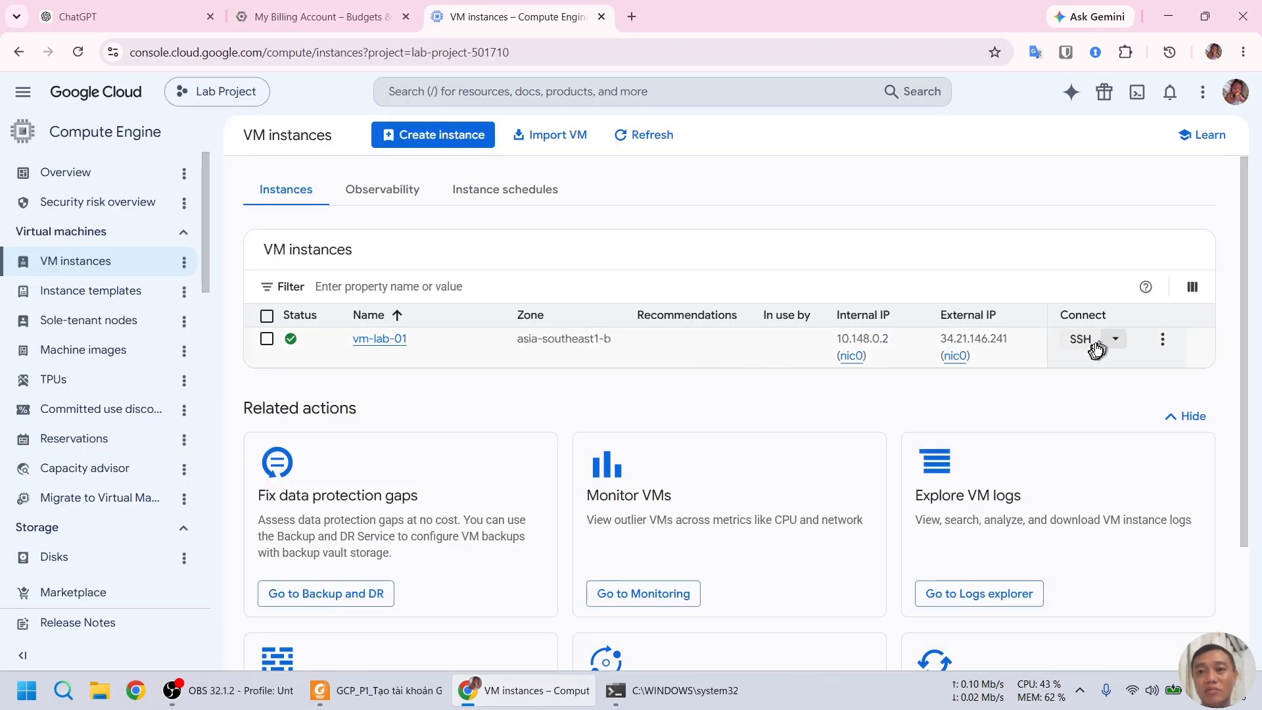
pyautogui.click(1114, 339)
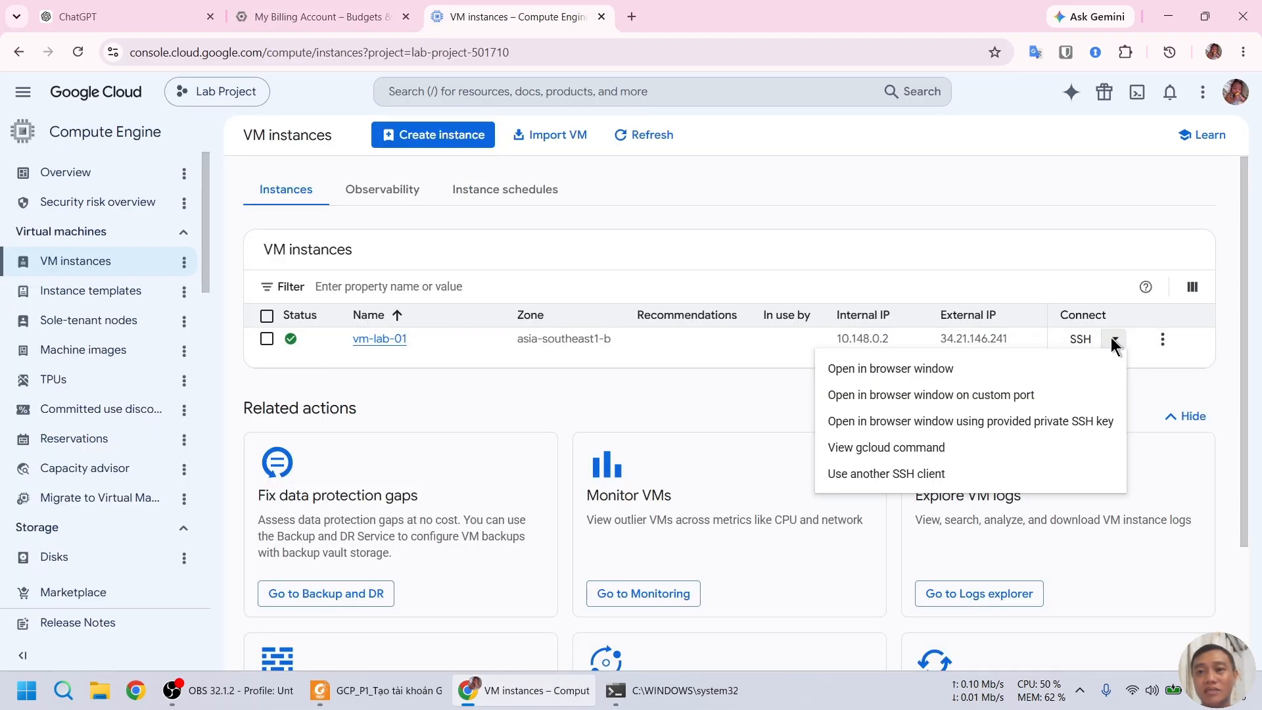
pyautogui.click(944, 369)
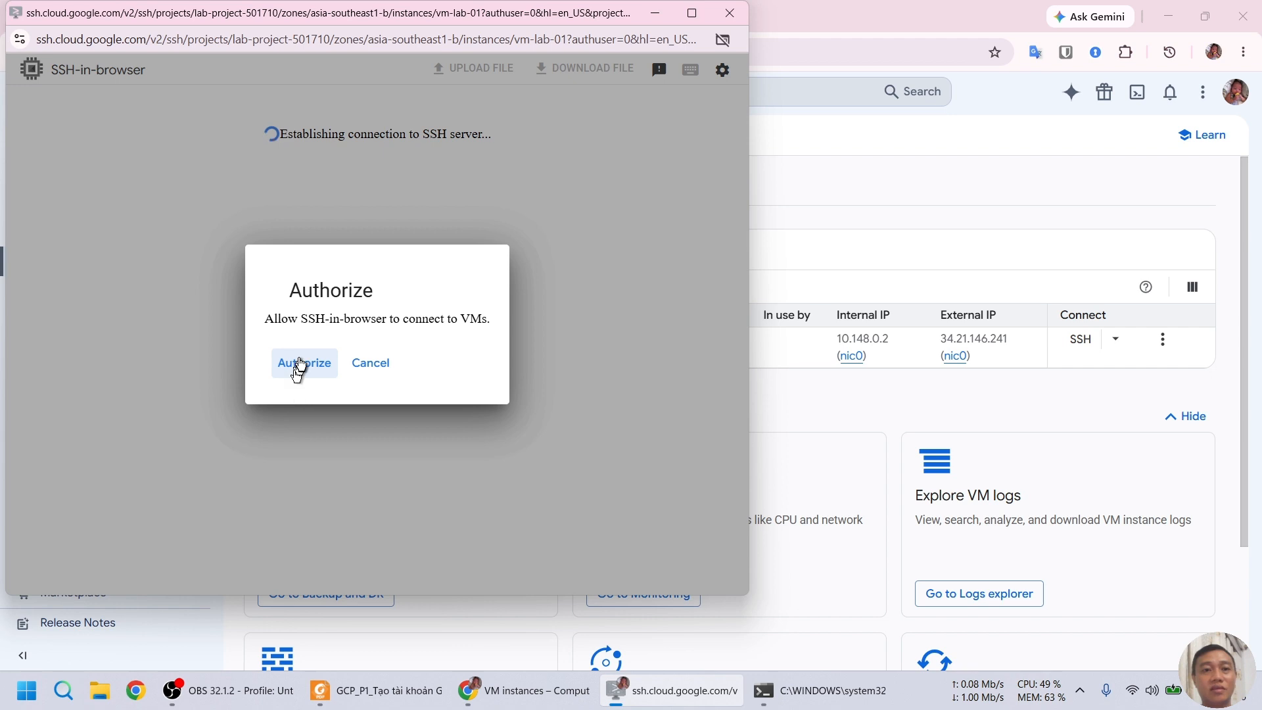
pyautogui.click(300, 364)
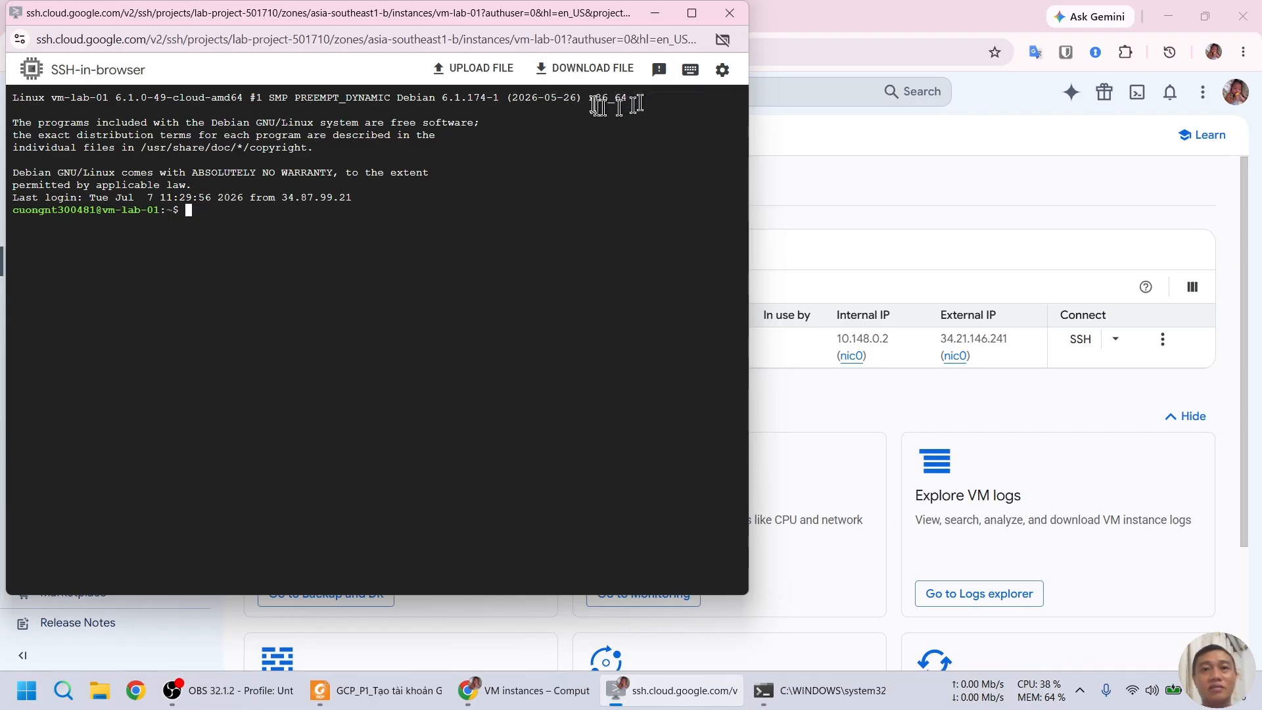
# Step: View the settings options of the SSH-in-browser session and close its window
pyautogui.click(724, 74)
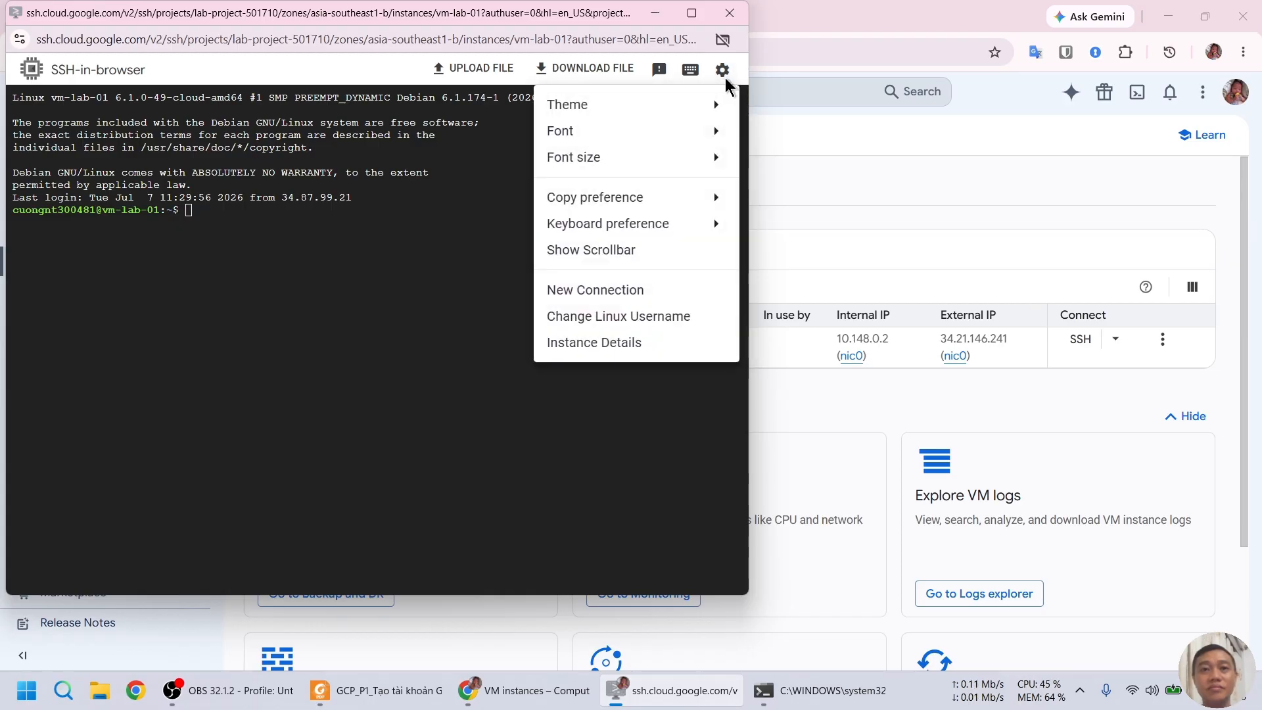
pyautogui.click(724, 72)
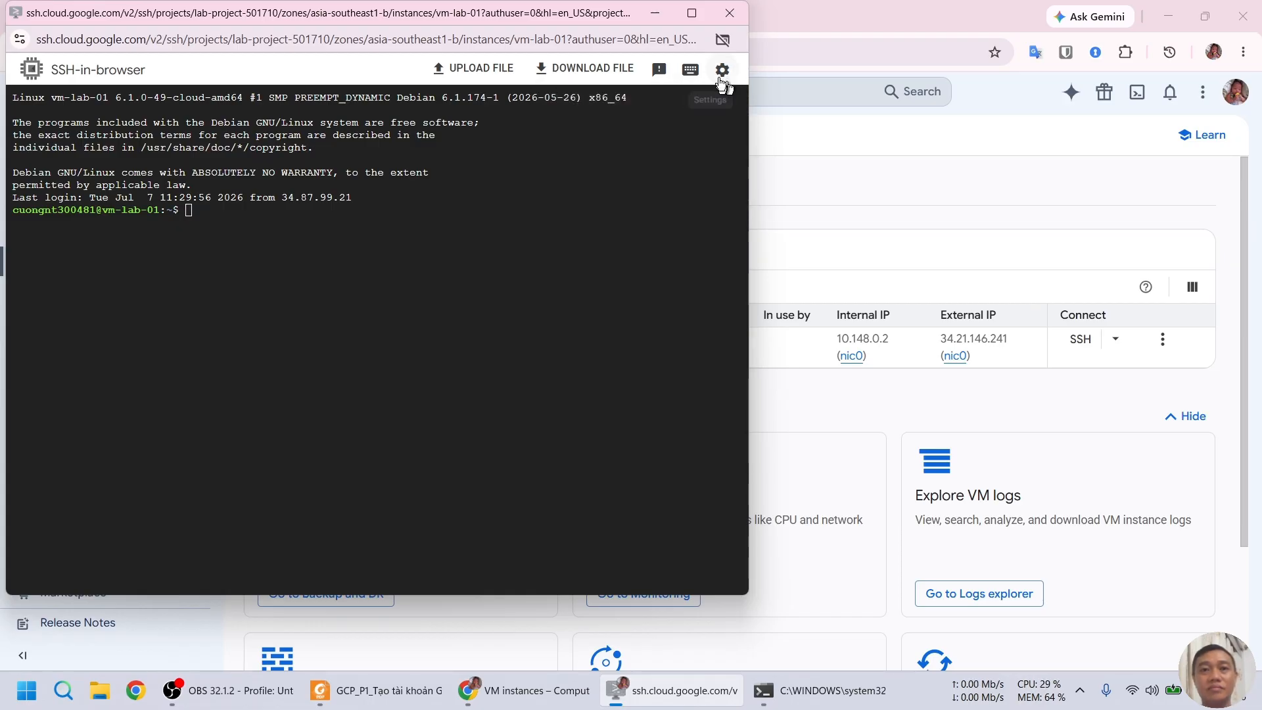
pyautogui.click(730, 13)
# Step: Copy "gcloud compute instances stop vm-lab-01" from the PDF guide and run it in Cloud Shell
pyautogui.click(352, 691)
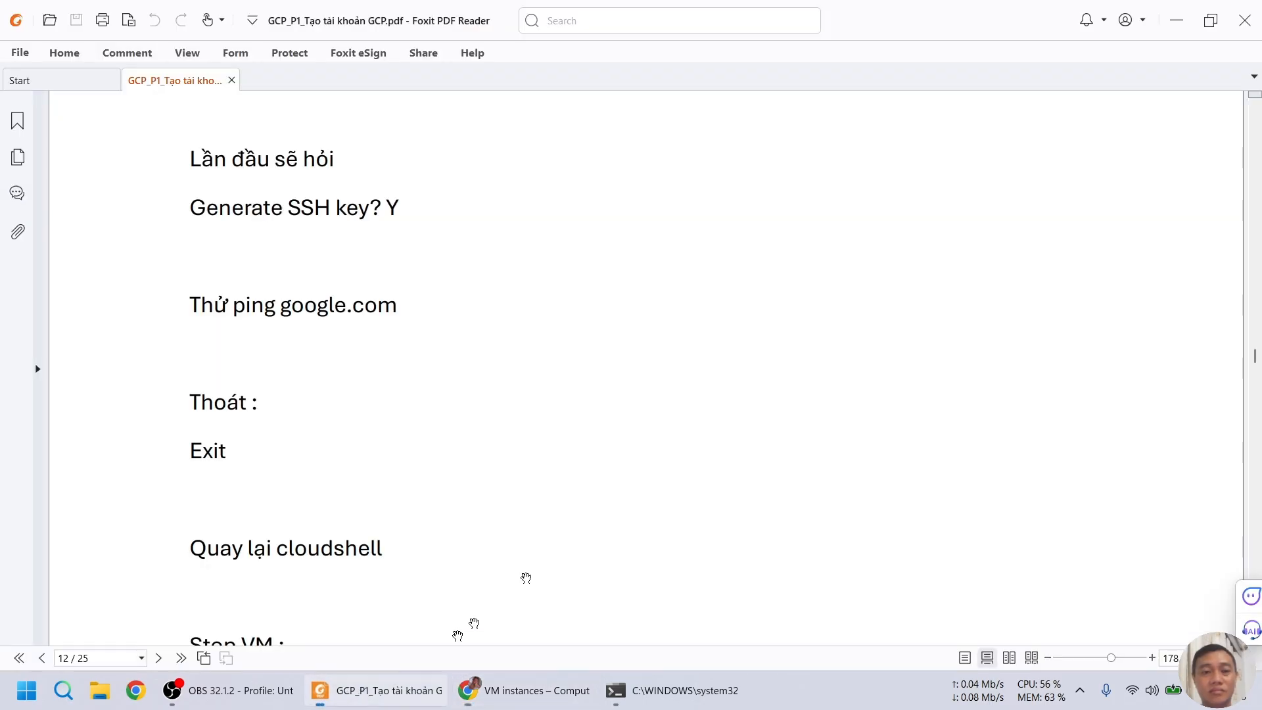
pyautogui.scroll(-2, 638, 360)
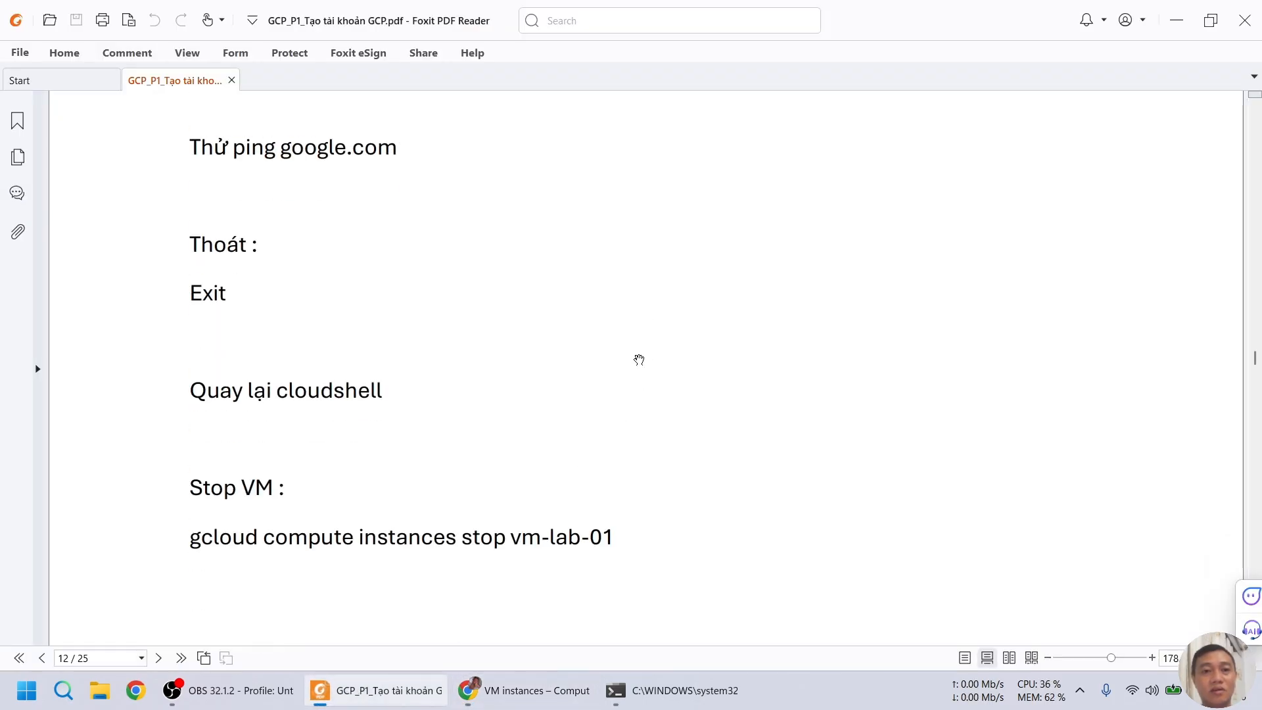
pyautogui.scroll(-1, 639, 361)
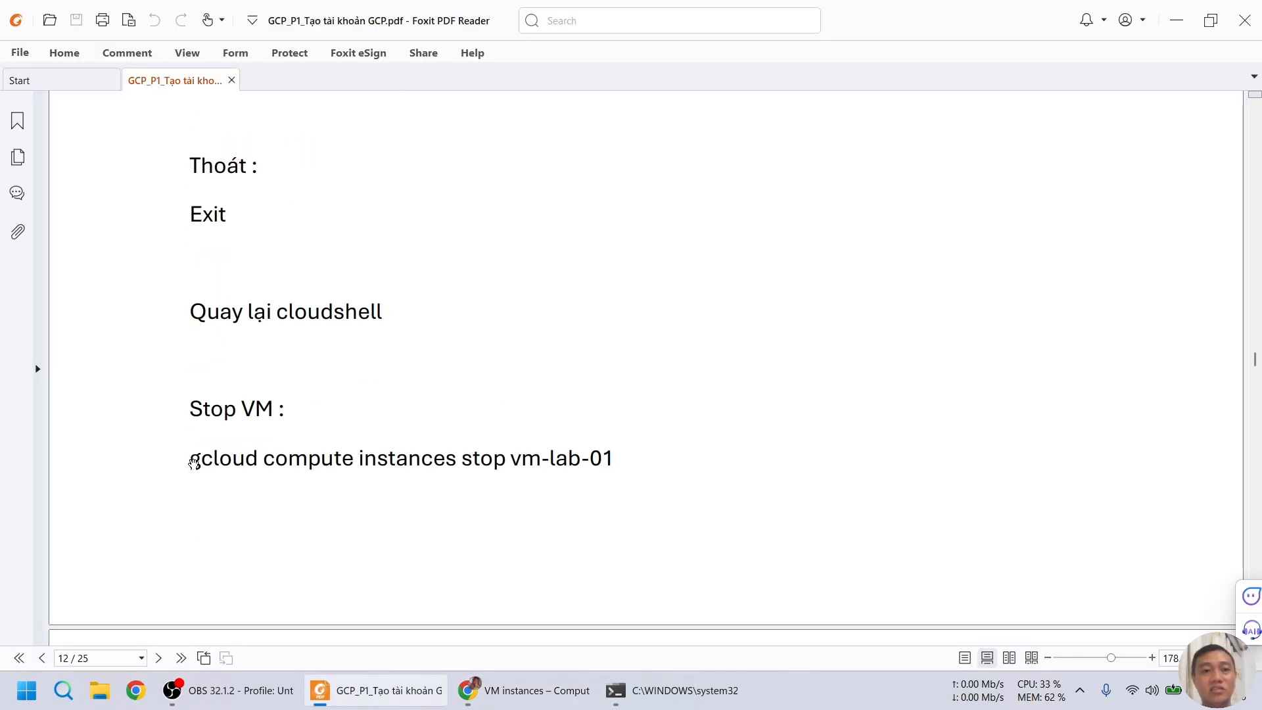
pyautogui.moveTo(194, 463); pyautogui.dragTo(625, 465)
pyautogui.hotkey('ctrl', 'c')
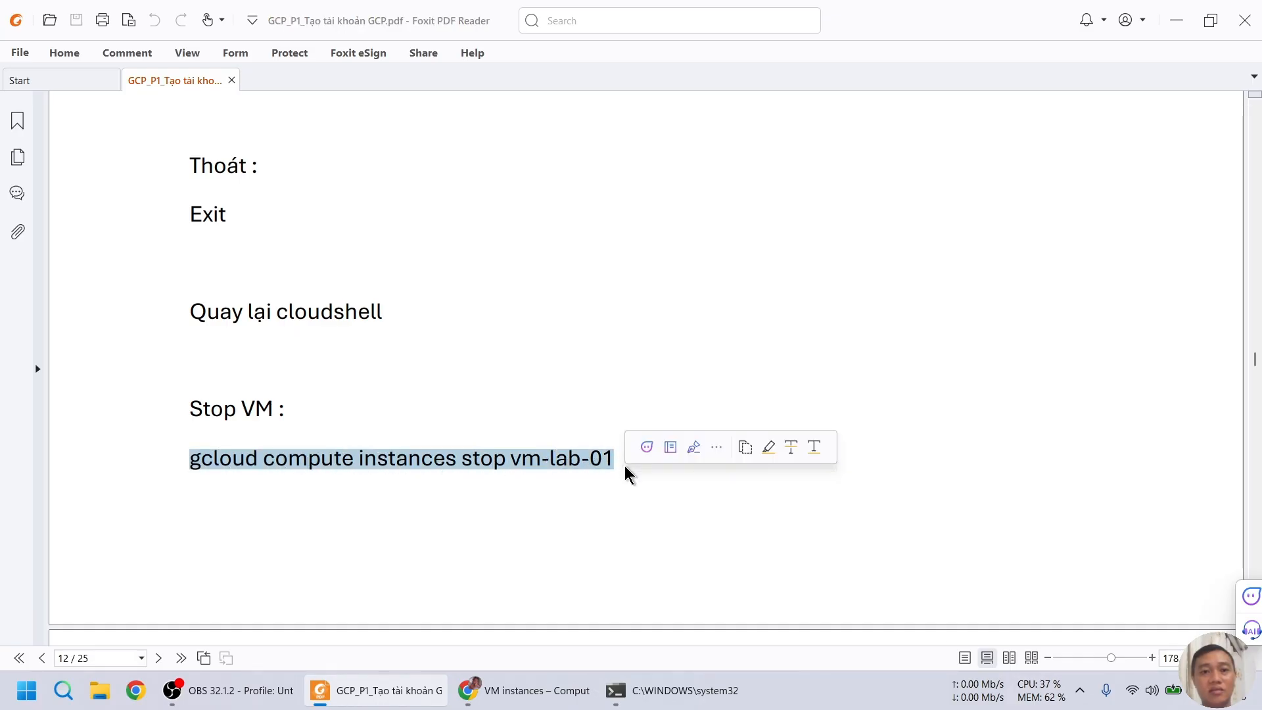
pyautogui.hotkey('alt', 'Tab')
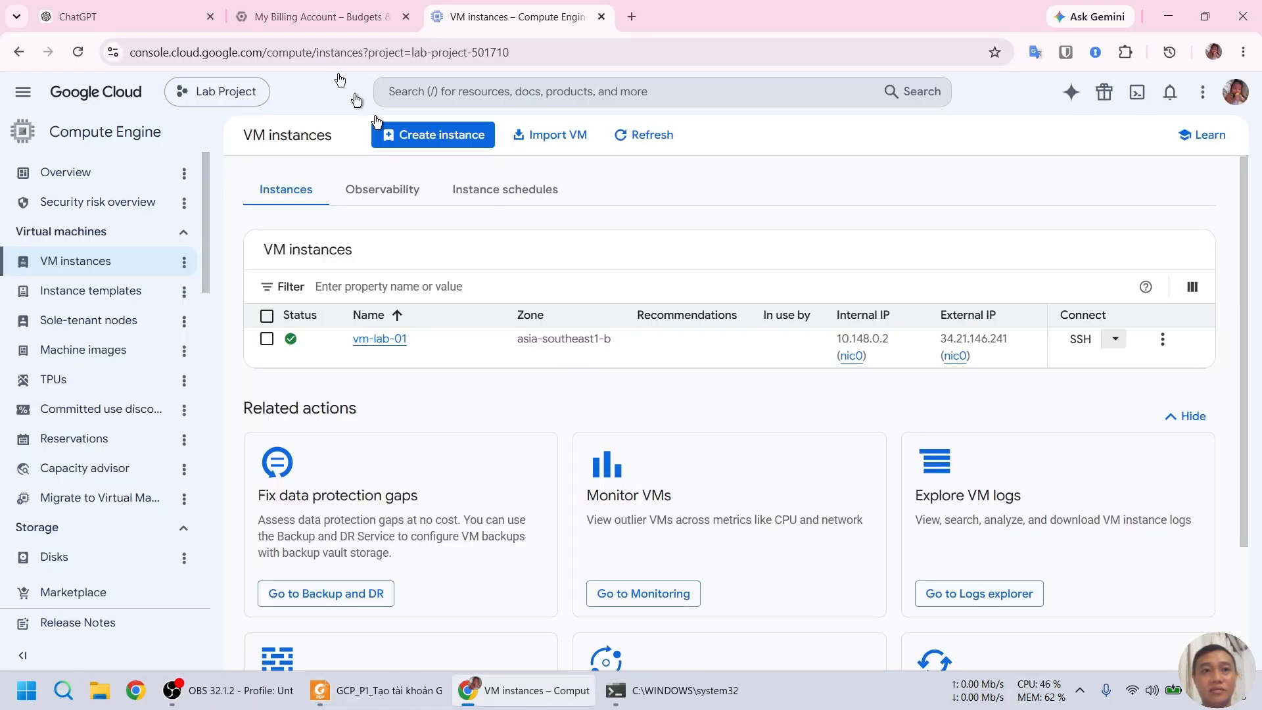
pyautogui.click(316, 16)
pyautogui.hotkey('ctrl', 'v')
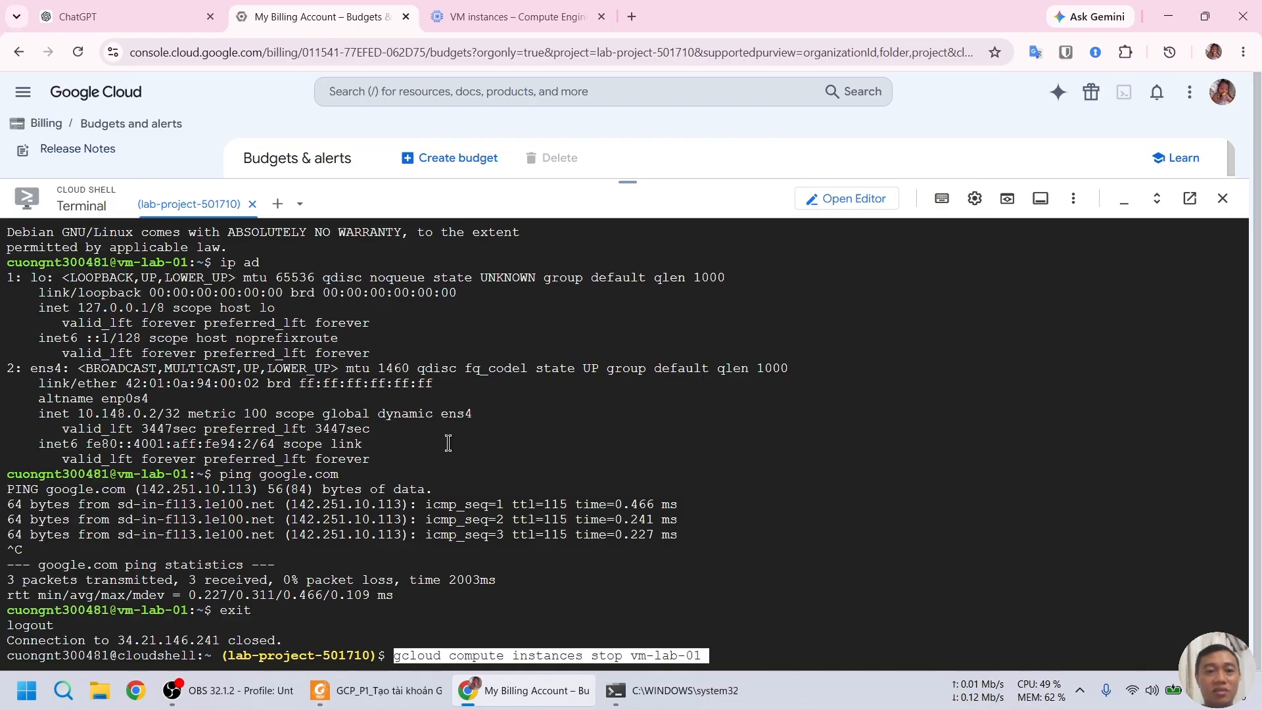
pyautogui.press('Return')
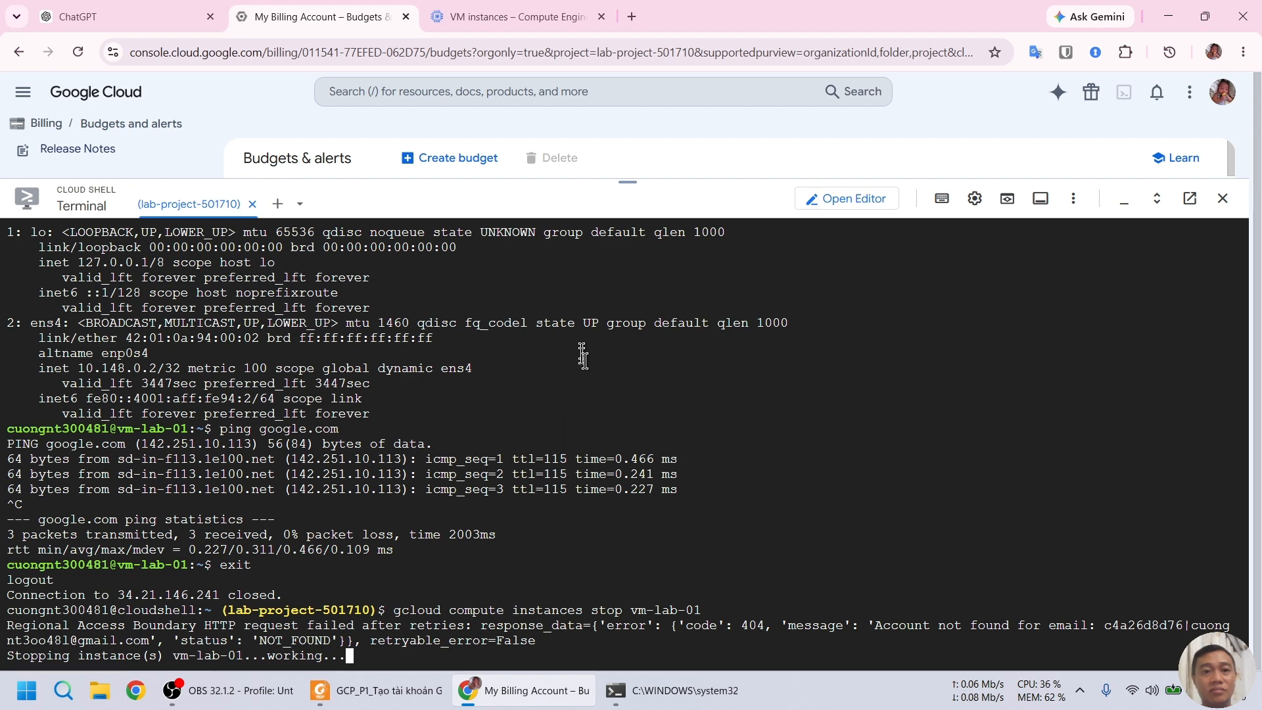
# Step: Check the status of vm-lab-01 by refreshing the VM instances list and viewing the stop command's output in Cloud Shell
pyautogui.click(545, 9)
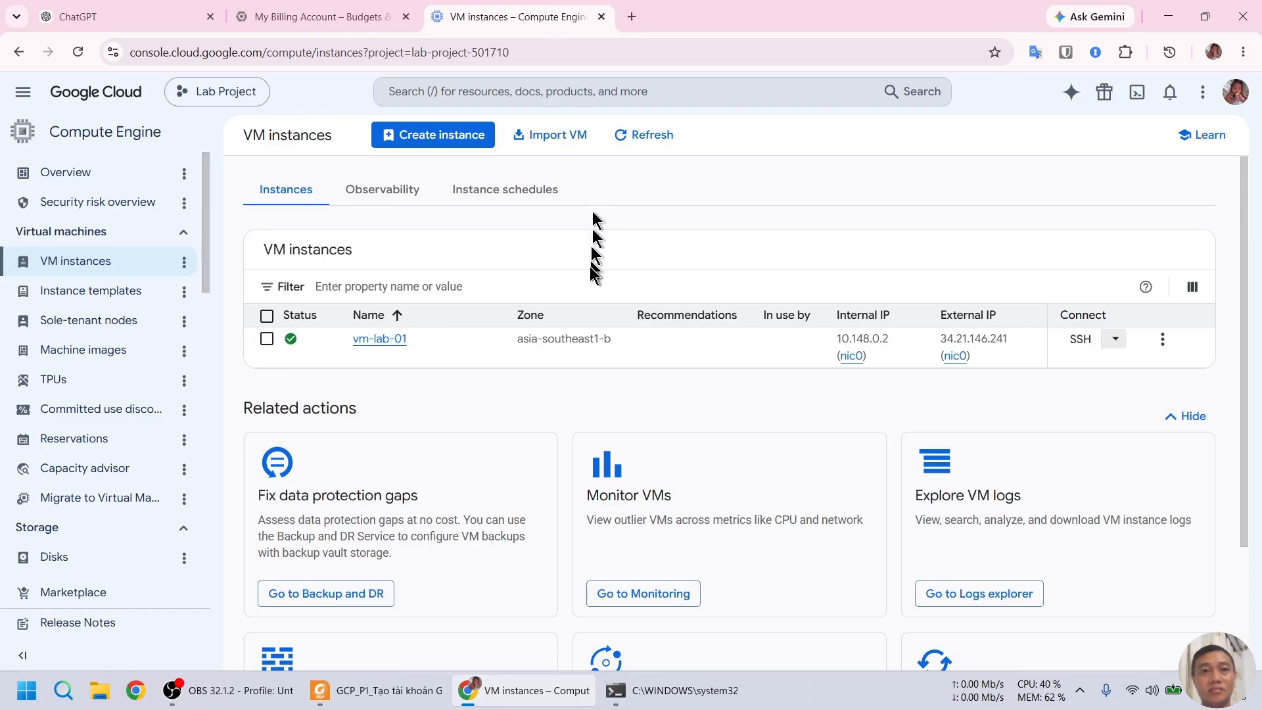
pyautogui.click(649, 133)
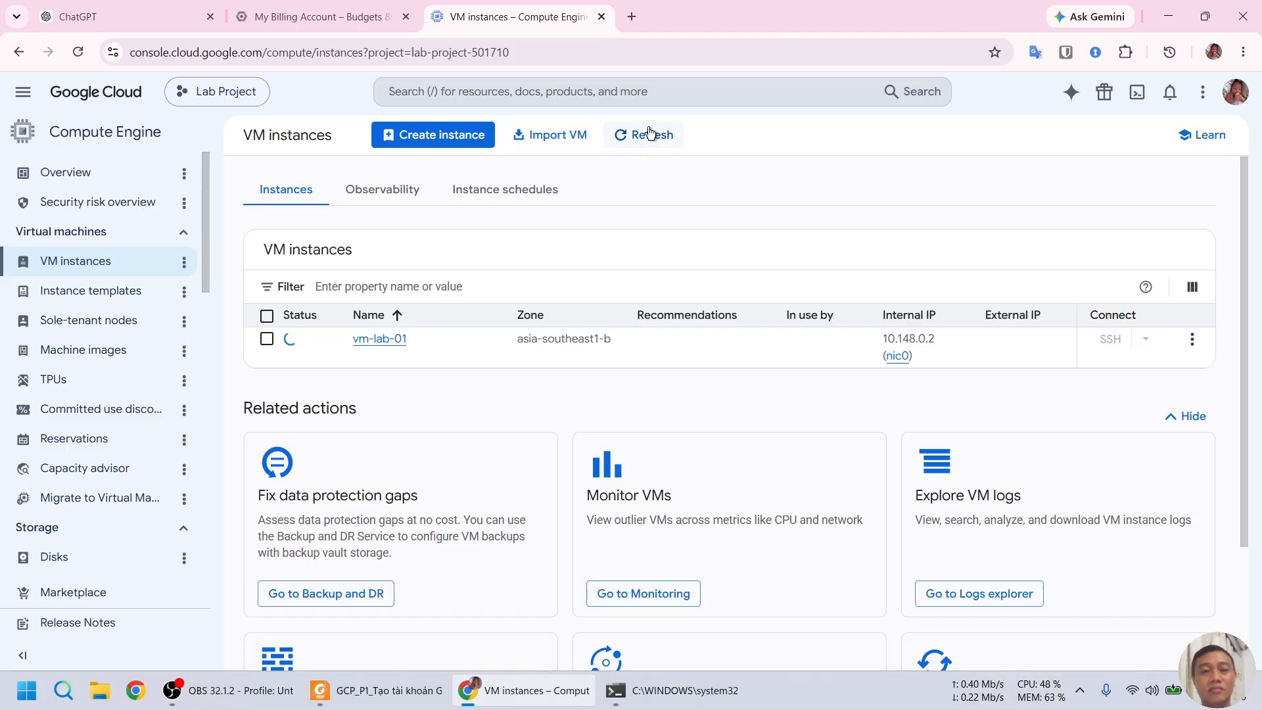
pyautogui.click(305, 11)
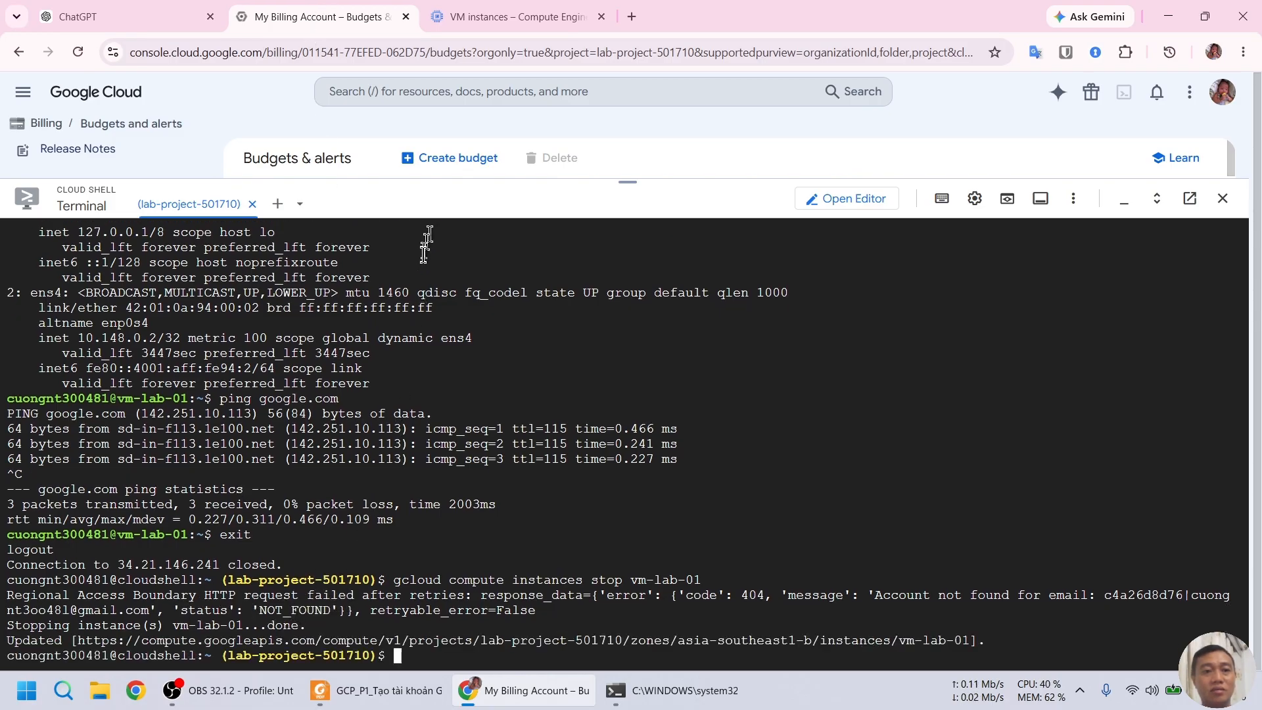
pyautogui.click(488, 17)
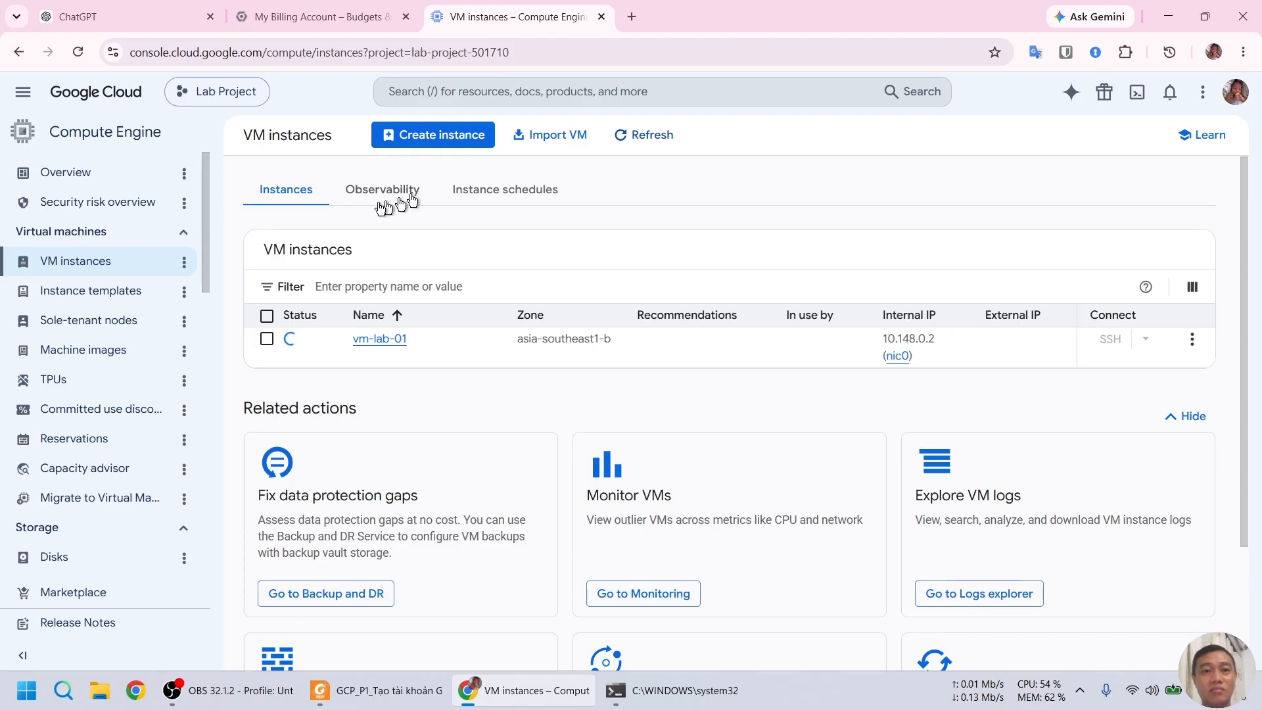
pyautogui.click(649, 136)
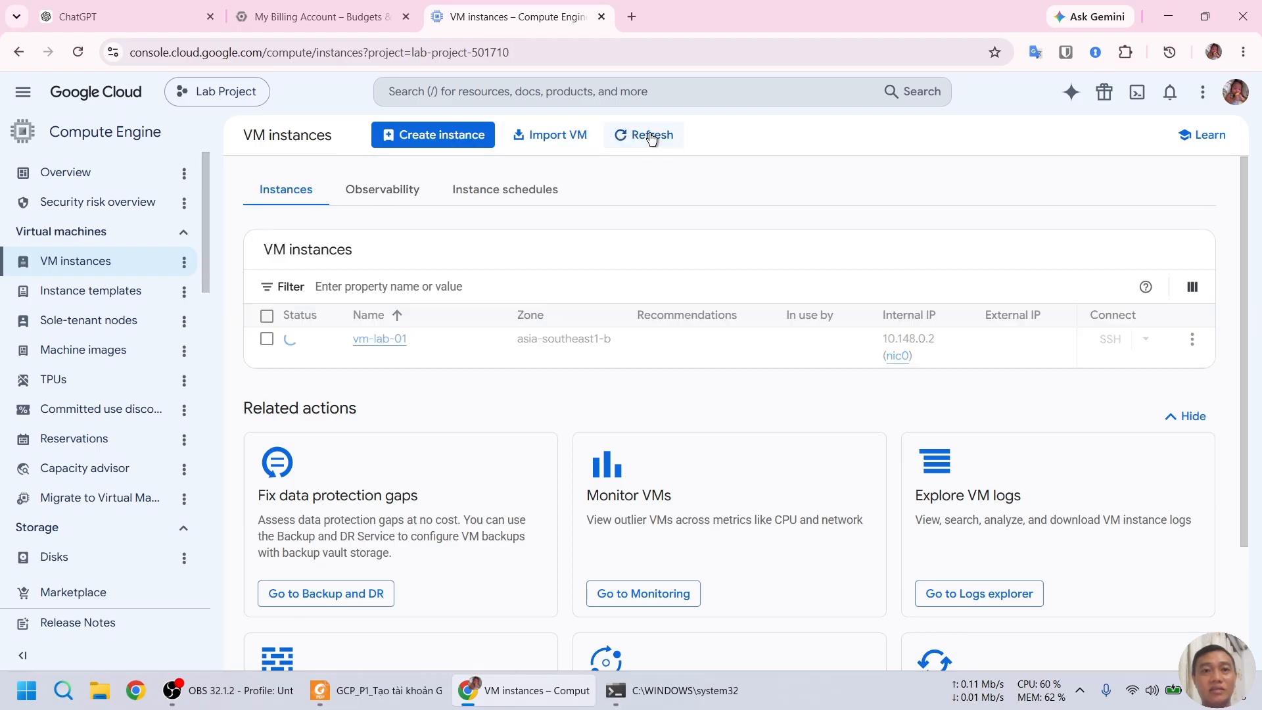
pyautogui.click(650, 136)
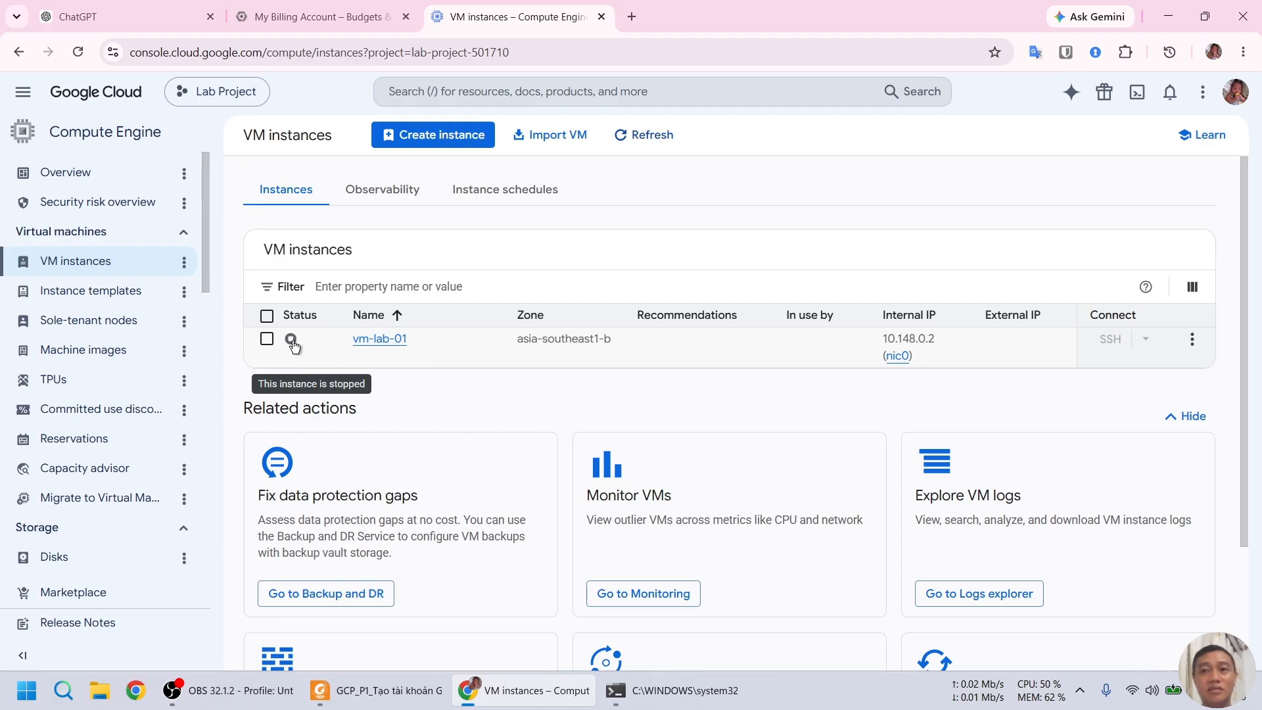
# Step: Copy "gcloud compute instances list" from the PDF guide and run it in Cloud Shell to check the VM's status
pyautogui.hotkey('alt', 'Tab')
pyautogui.scroll(-6, 455, 282)
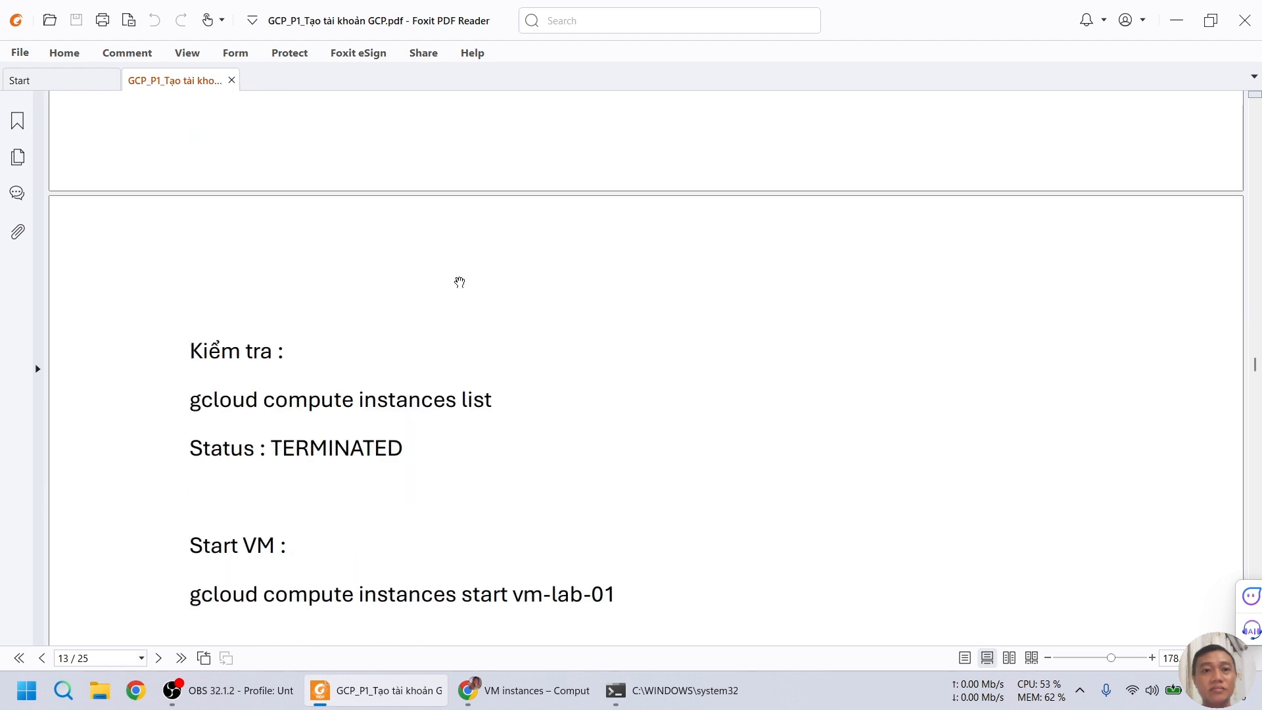
pyautogui.scroll(-1, 460, 282)
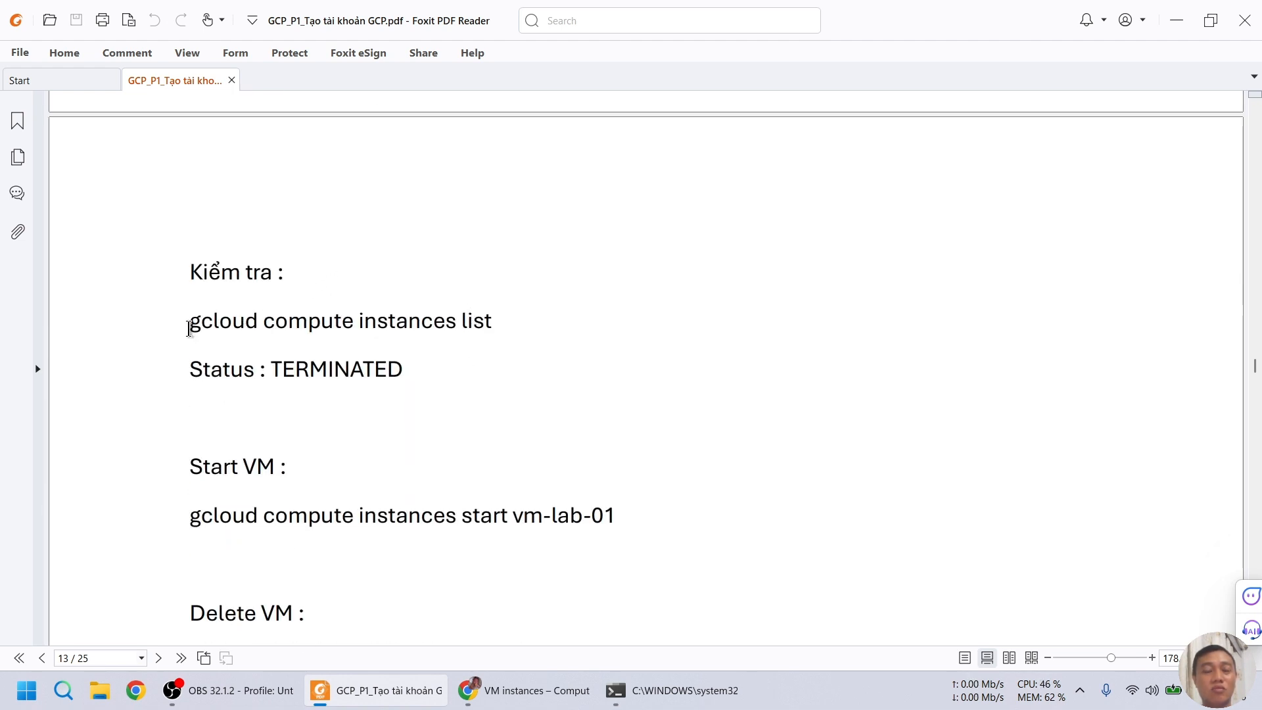
pyautogui.moveTo(188, 324); pyautogui.dragTo(501, 335)
pyautogui.hotkey('ctrl', 'c')
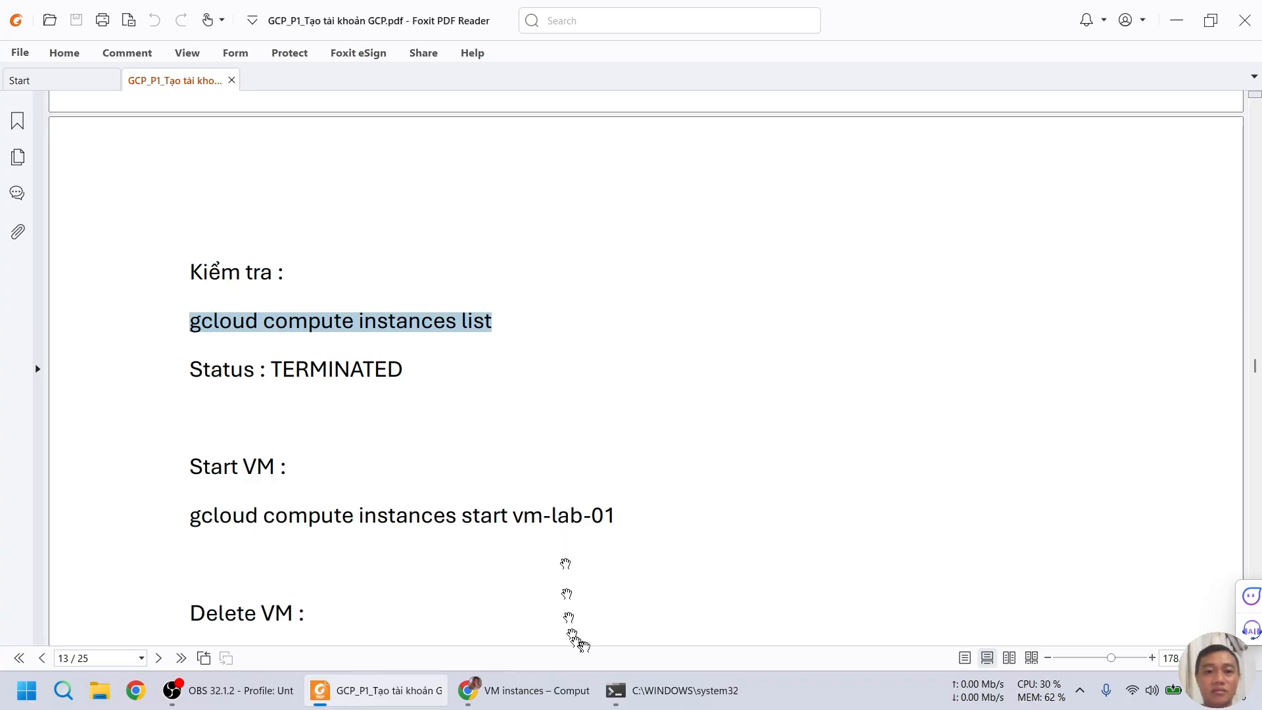
pyautogui.click(547, 688)
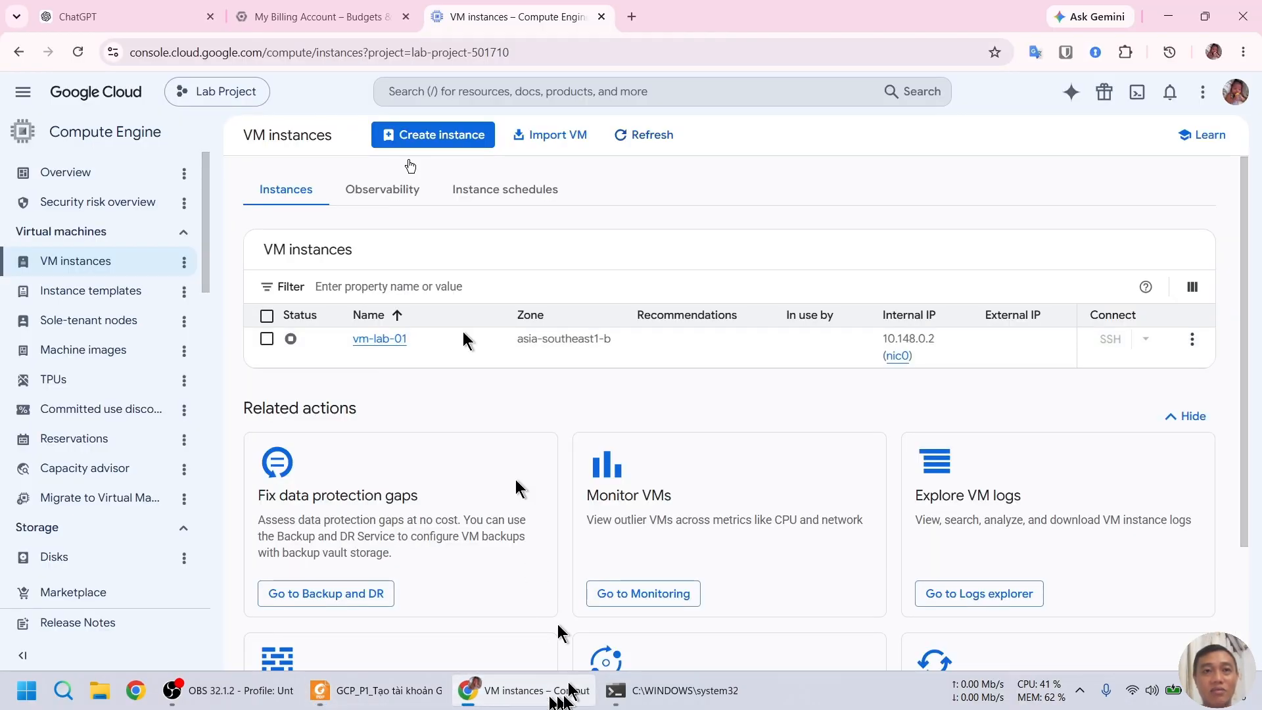
pyautogui.click(365, 17)
pyautogui.hotkey('ctrl', 'v')
pyautogui.press('Return')
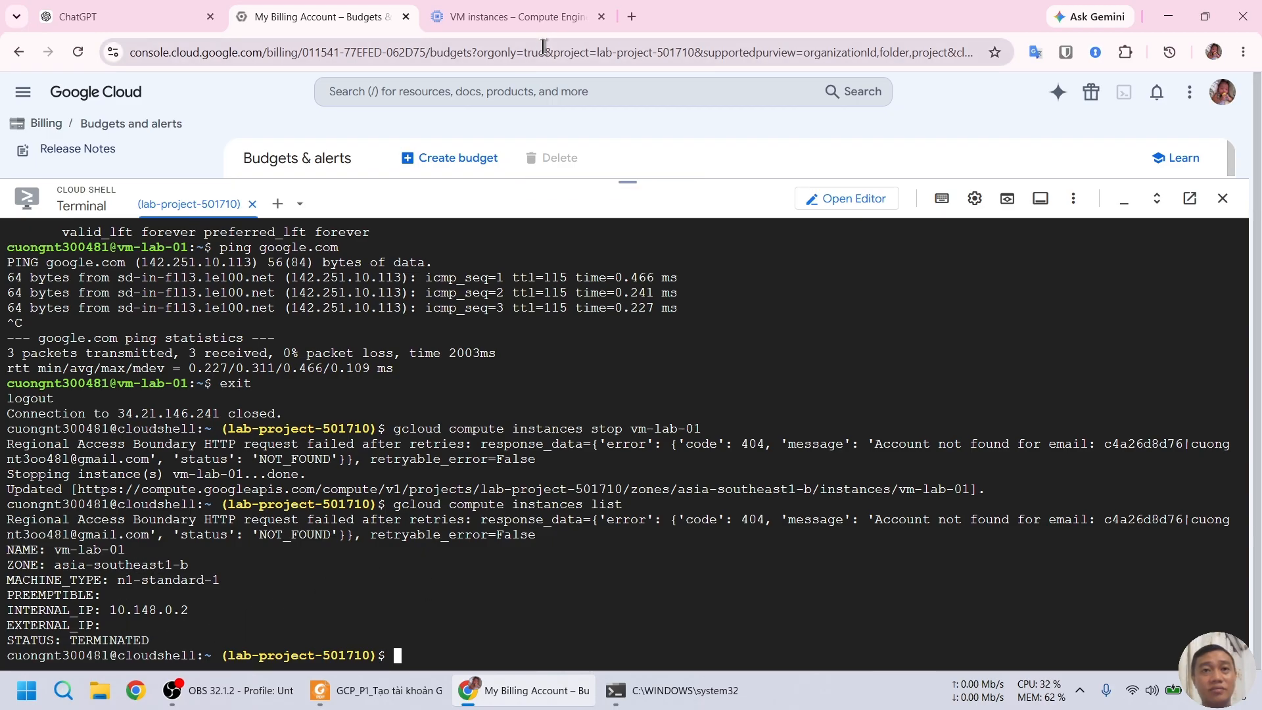
# Step: Copy "gcloud compute instances delete vm-lab-01" from the PDF guide, run it in Cloud Shell and confirm the deletion with "y"
pyautogui.click(408, 691)
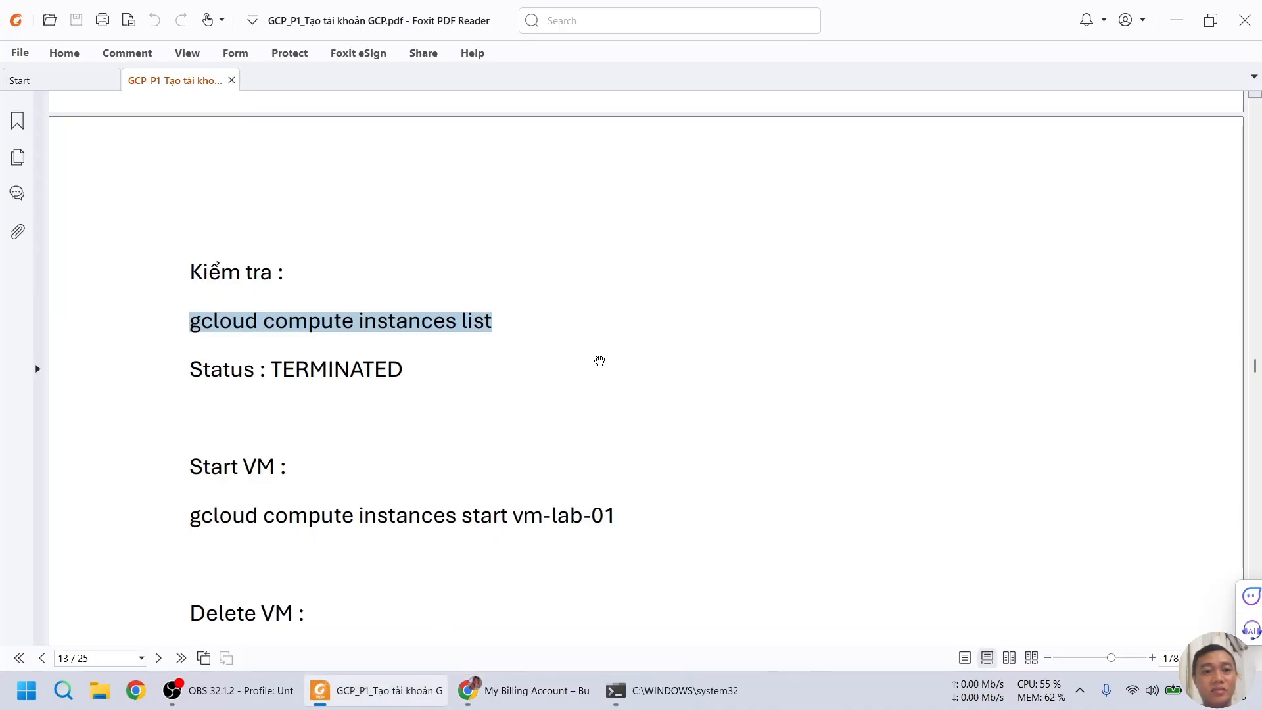
pyautogui.scroll(-3, 599, 361)
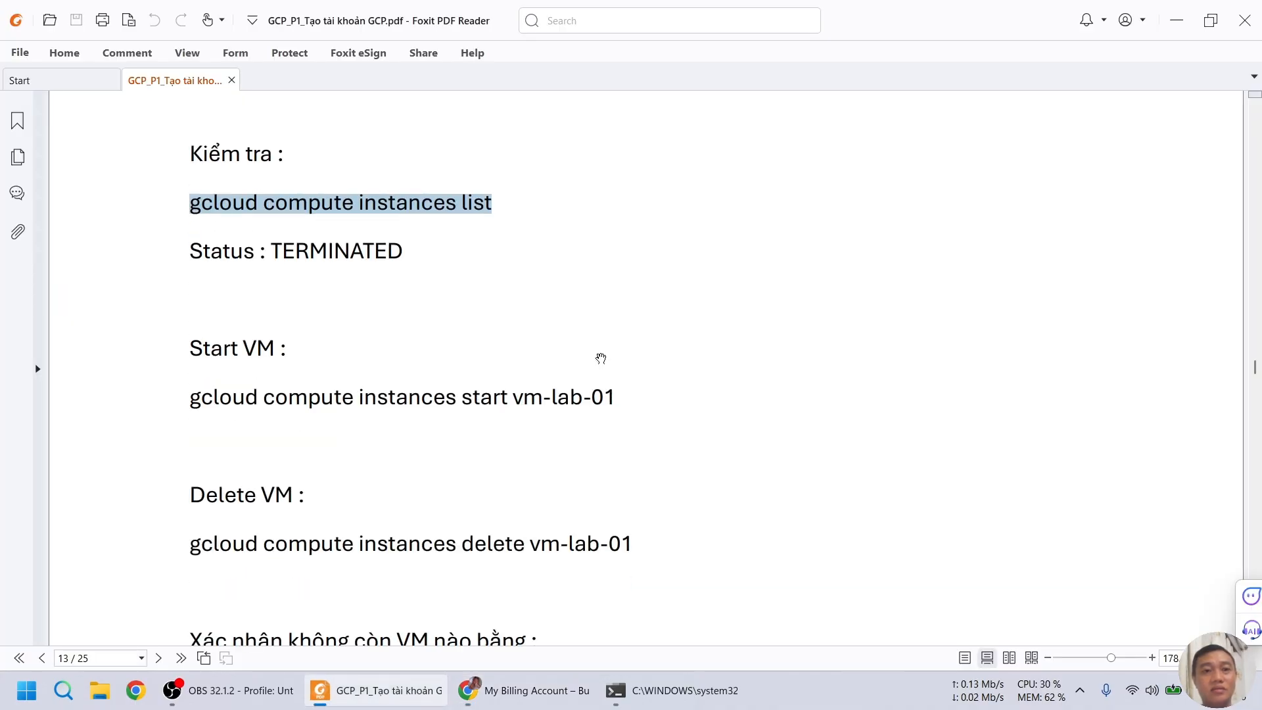
pyautogui.scroll(-1, 605, 359)
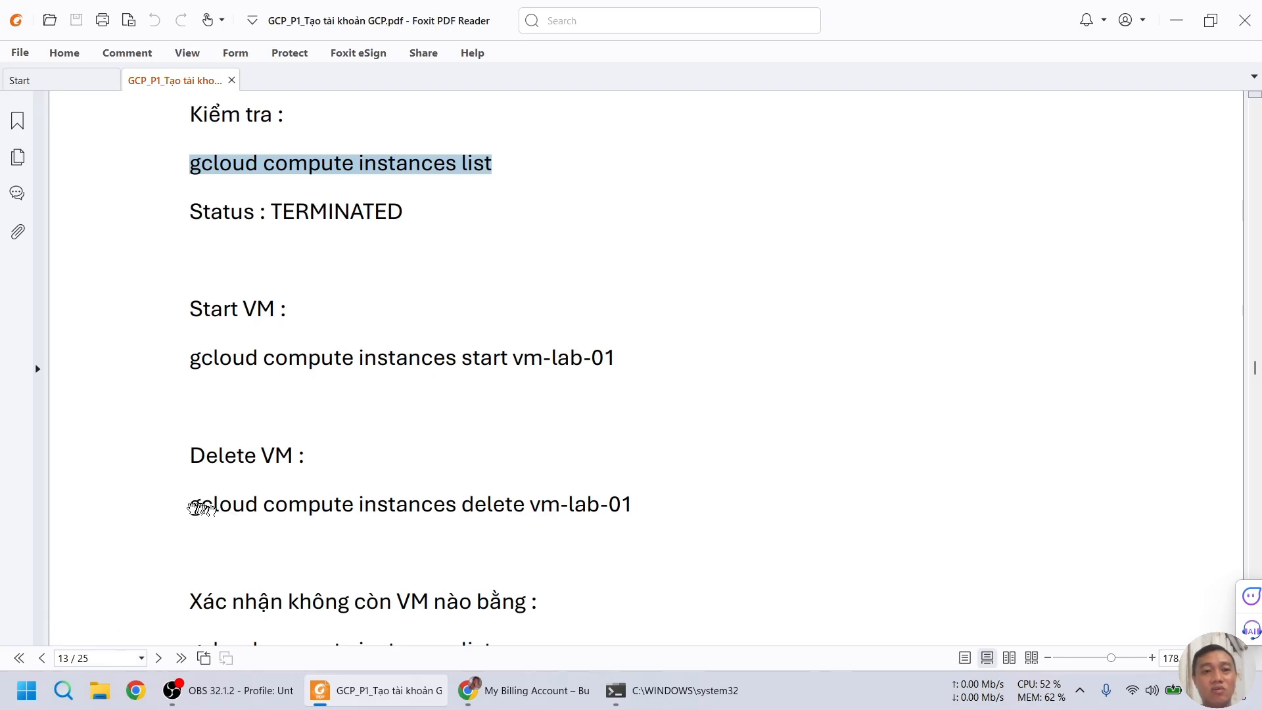
pyautogui.moveTo(188, 504); pyautogui.dragTo(649, 502)
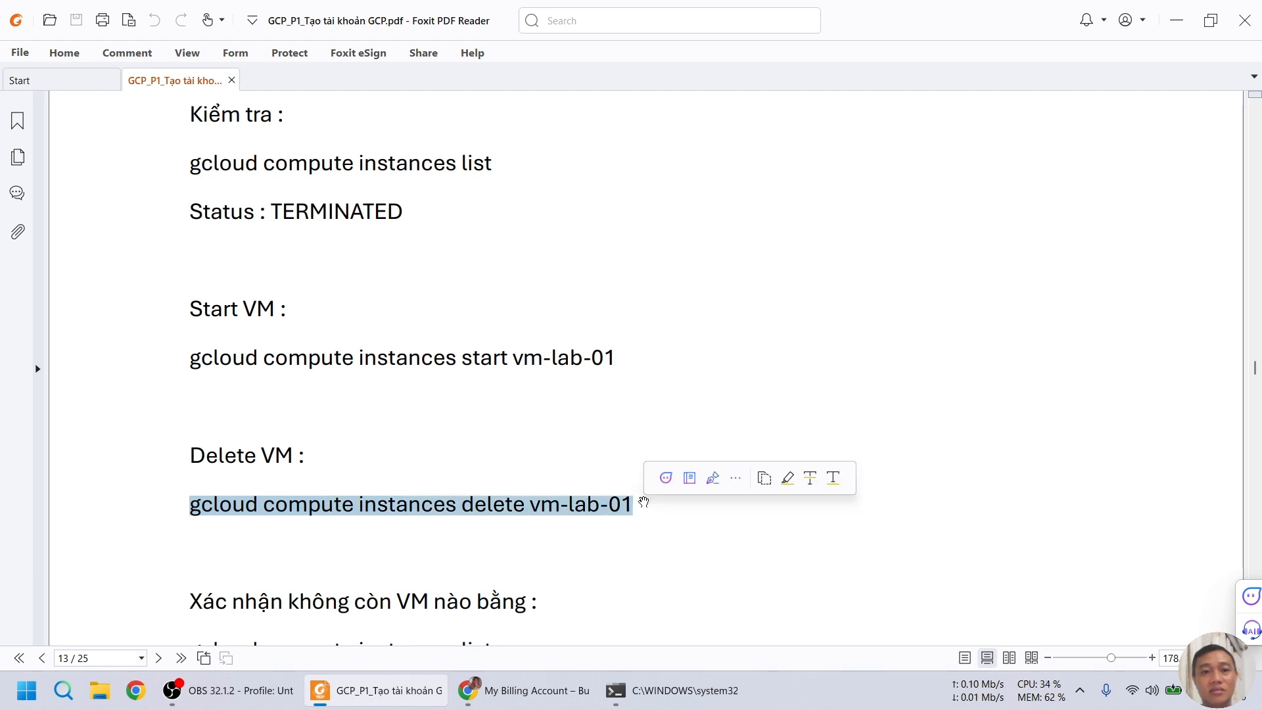
pyautogui.hotkey('ctrl', 'c')
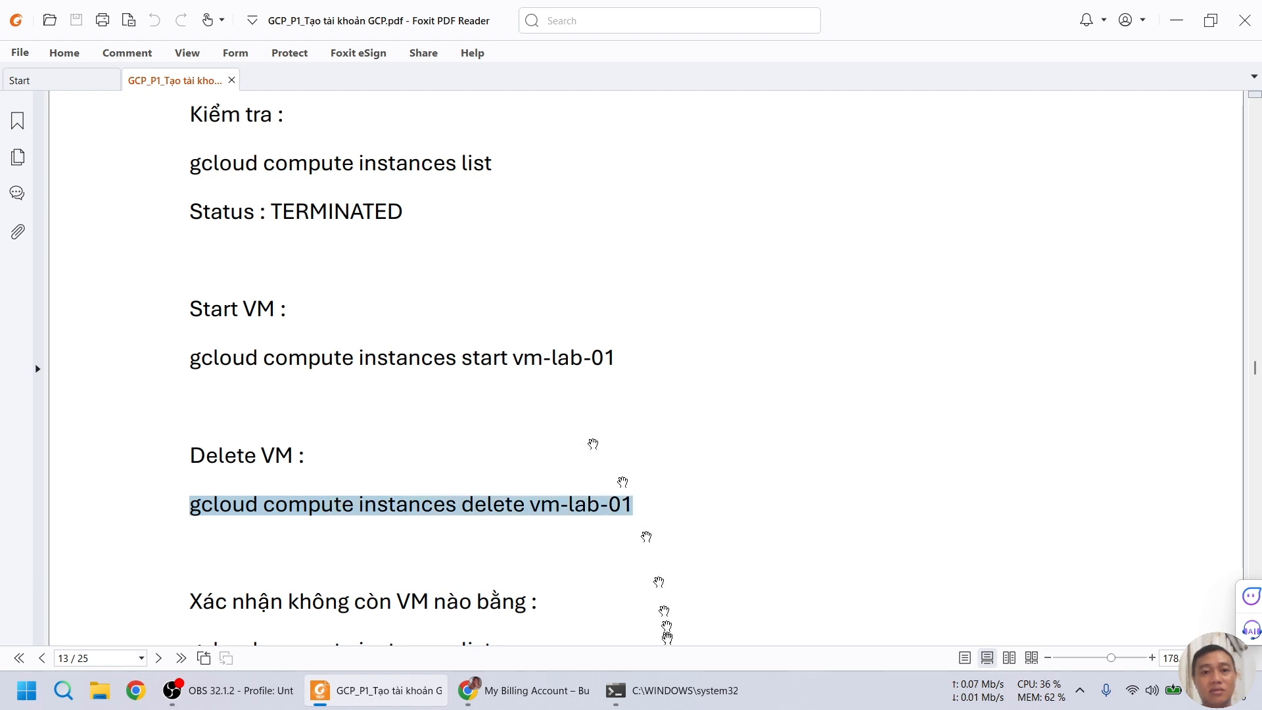
pyautogui.click(541, 688)
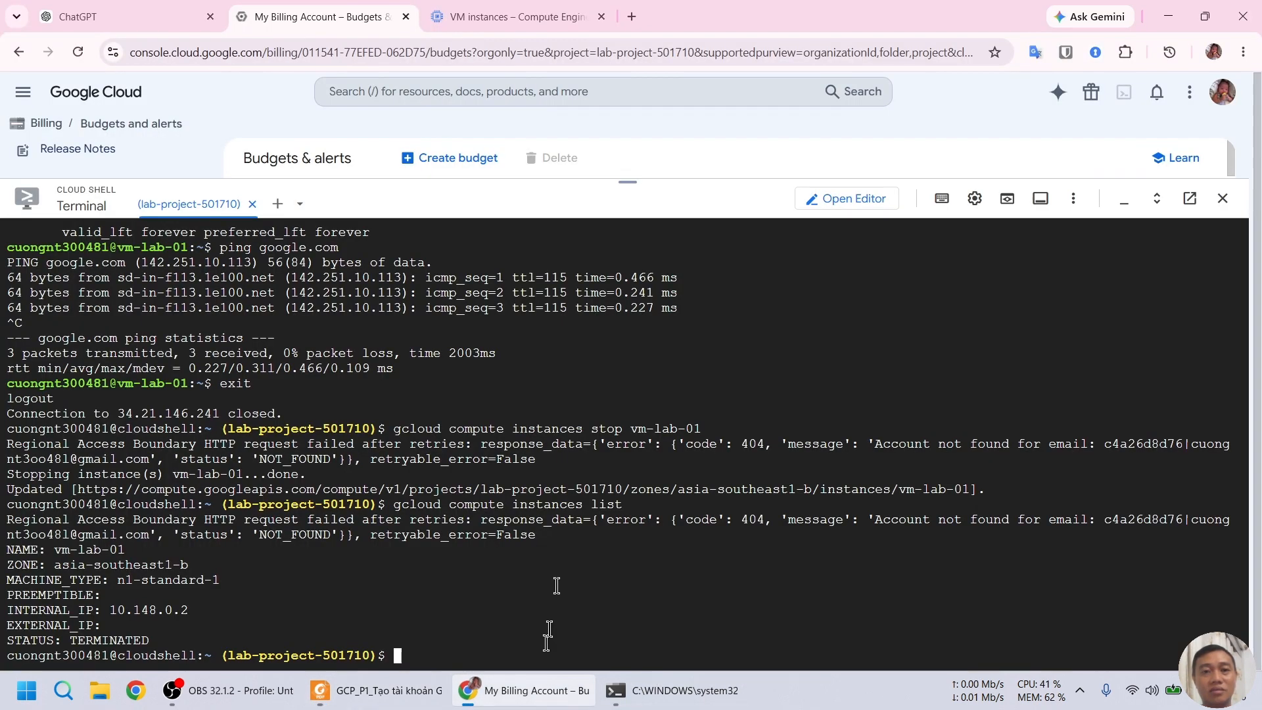
pyautogui.rightClick(528, 564)
pyautogui.click(504, 566)
pyautogui.hotkey('ctrl', 'v')
pyautogui.press('Return')
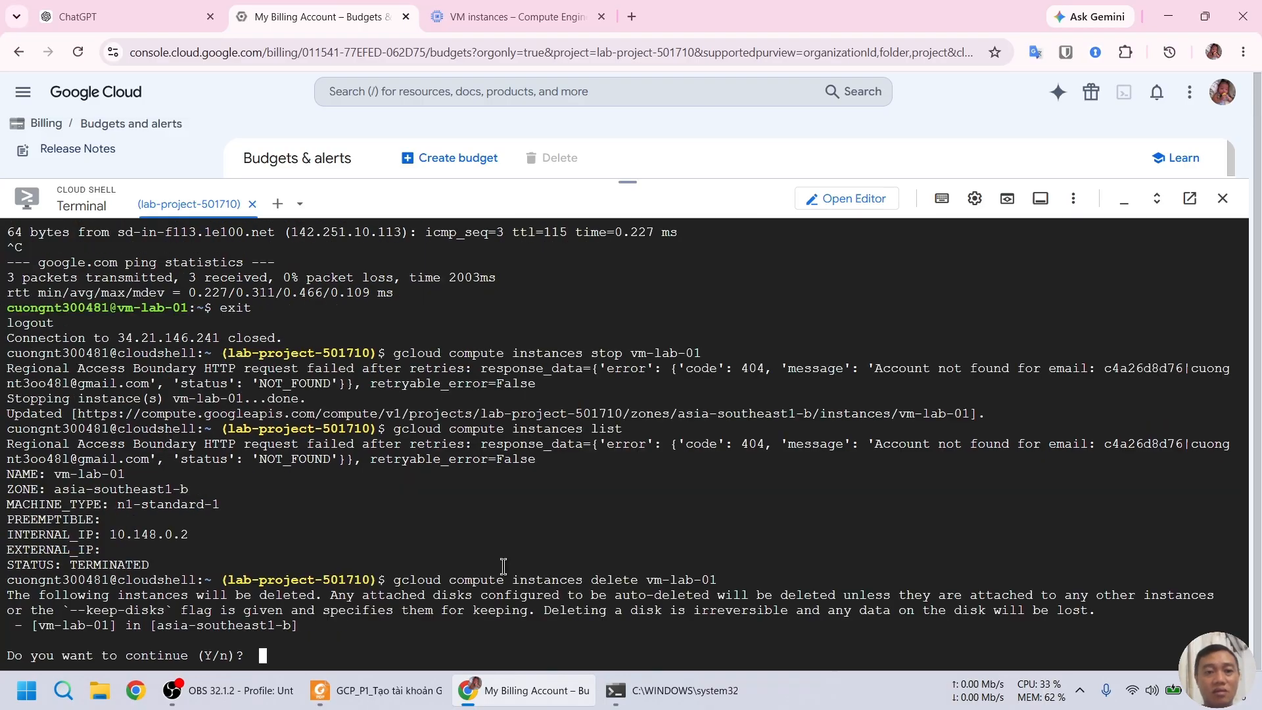
pyautogui.write('y')
pyautogui.press('Return')
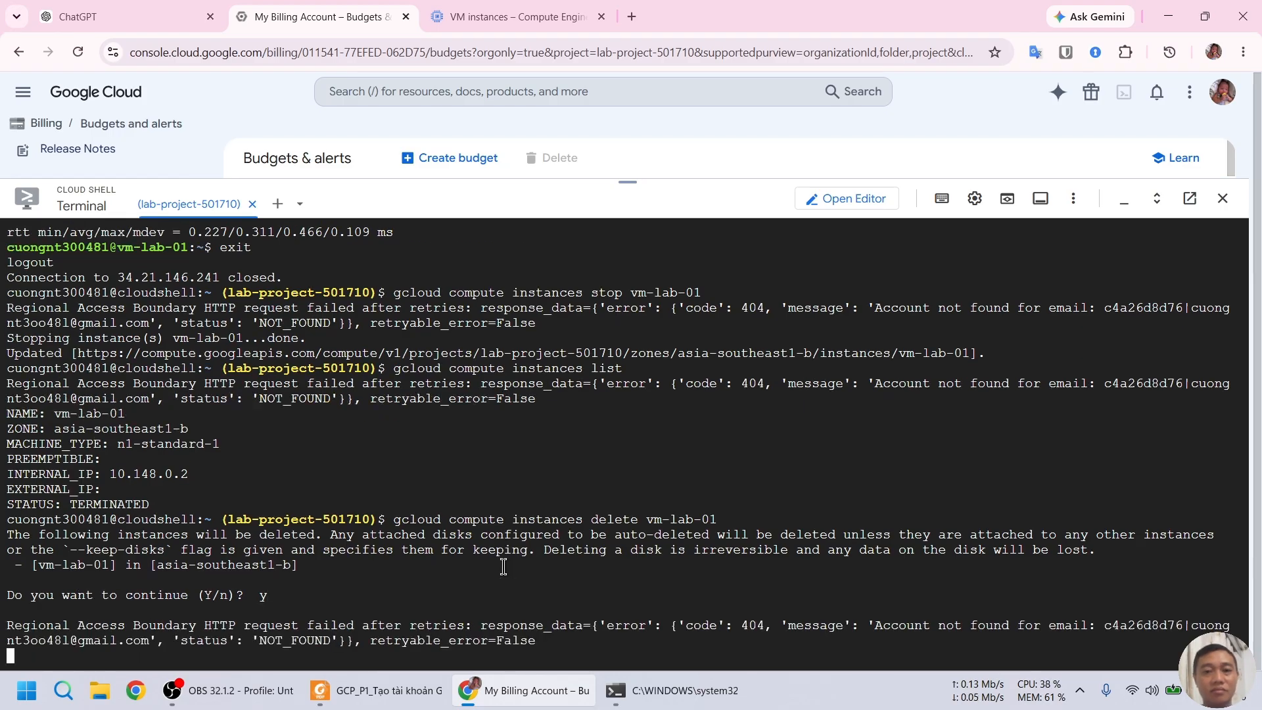
# Step: Review the PDF guide's sections on SSH access, stopping, starting and deleting the VM, verifying its removal, and automatic SSH key creation
pyautogui.click(394, 691)
pyautogui.scroll(-3, 565, 424)
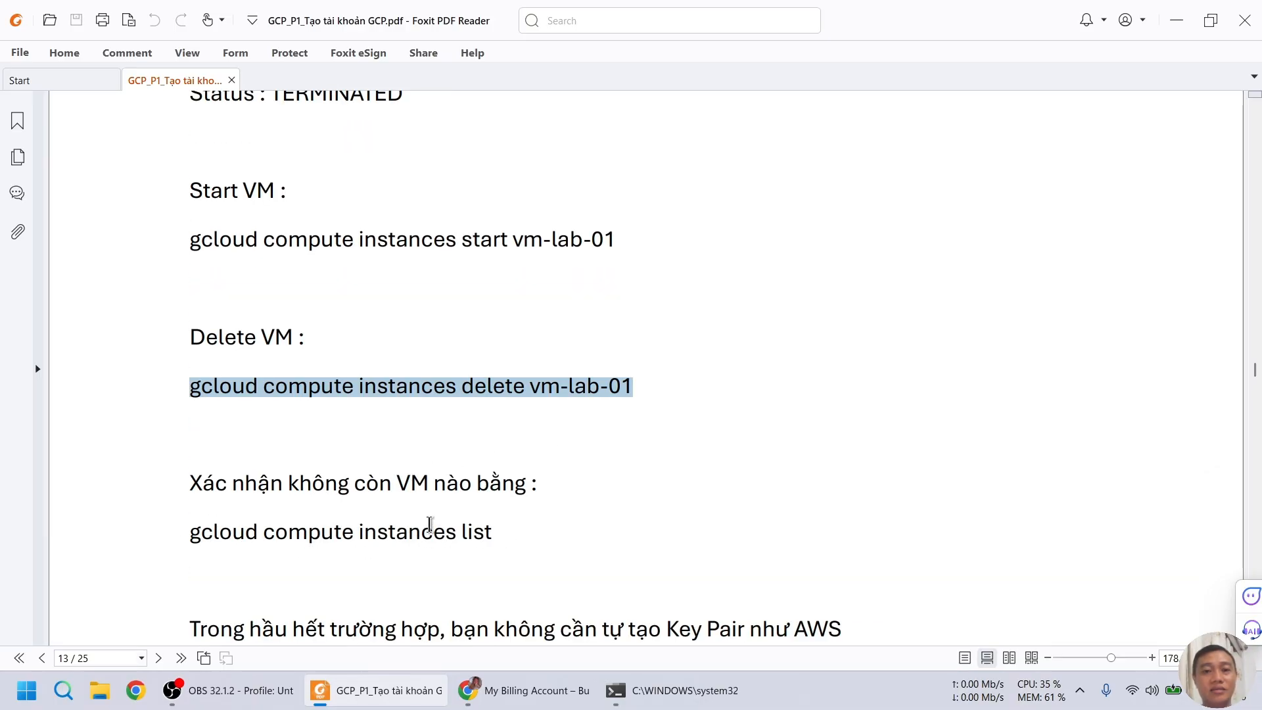
pyautogui.scroll(-1, 430, 523)
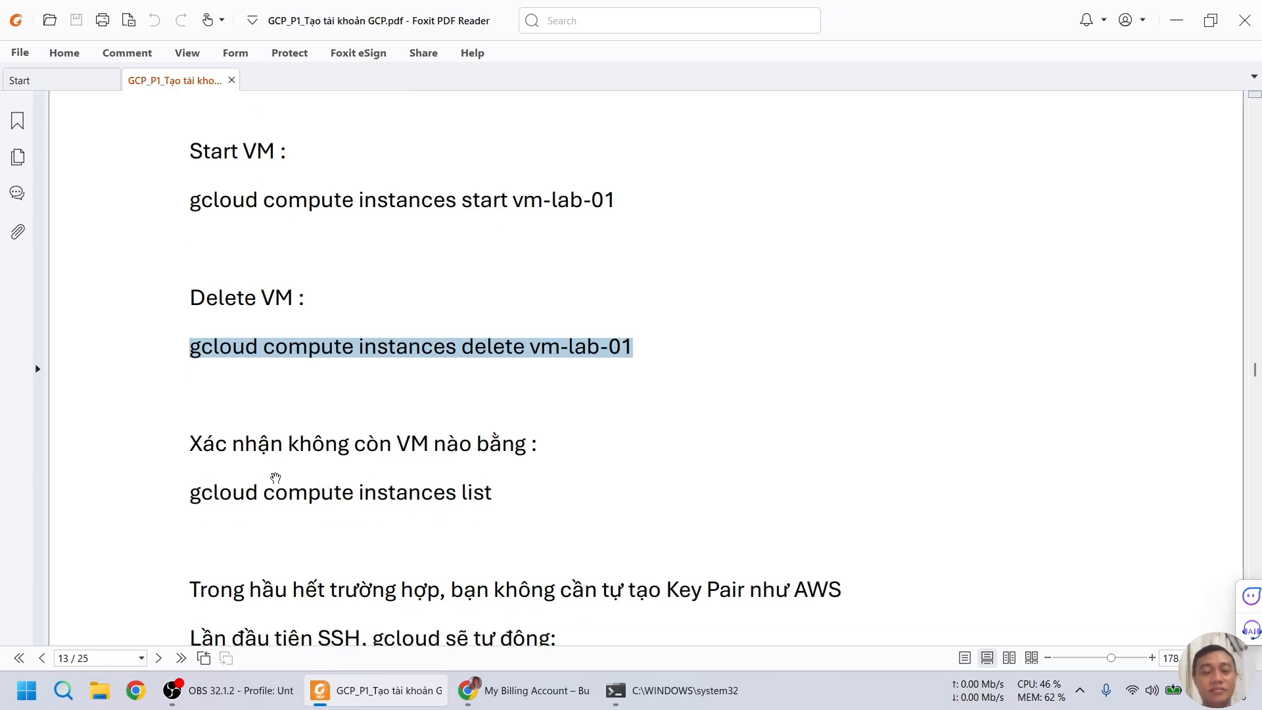
pyautogui.scroll(-1, 275, 478)
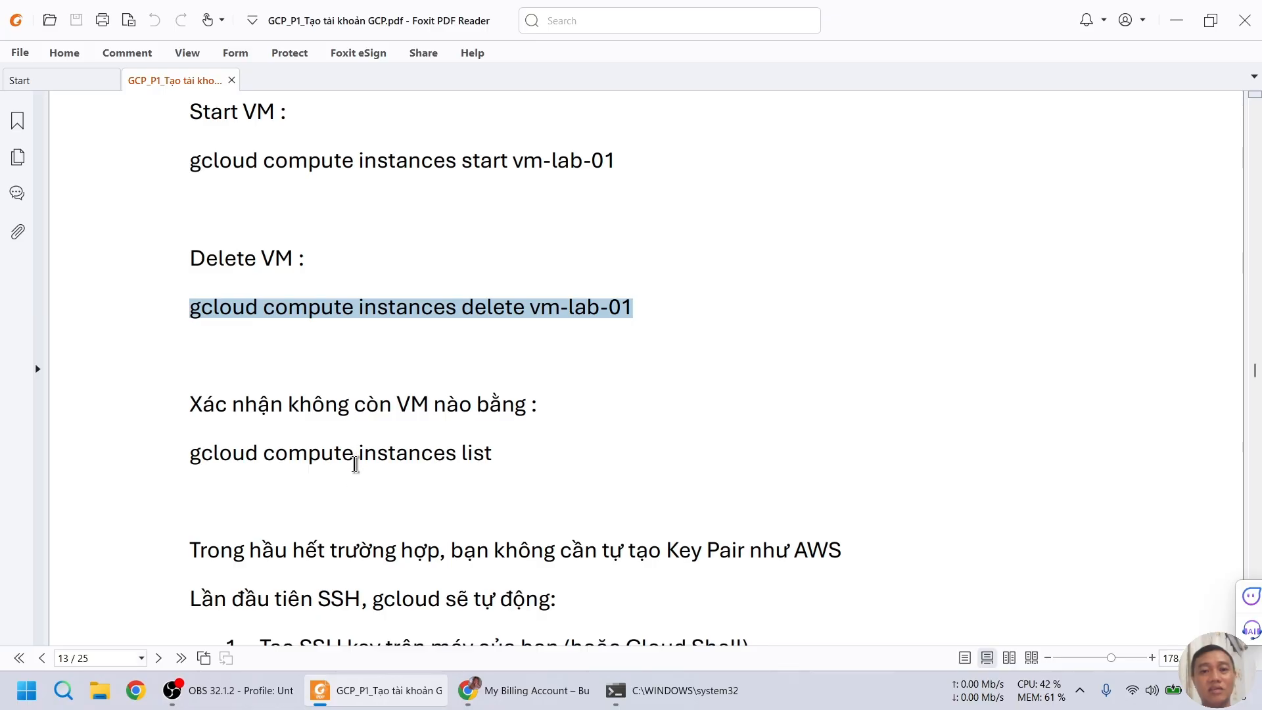
pyautogui.scroll(-1, 358, 459)
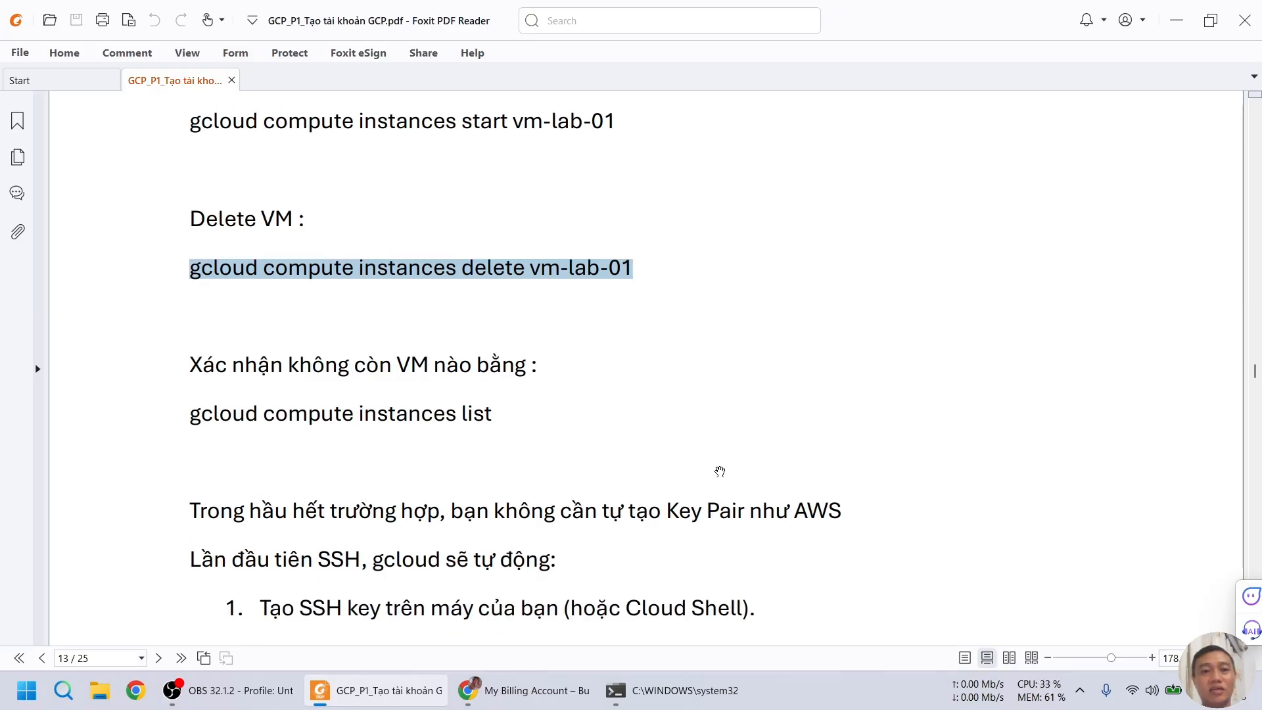
pyautogui.scroll(-2, 452, 526)
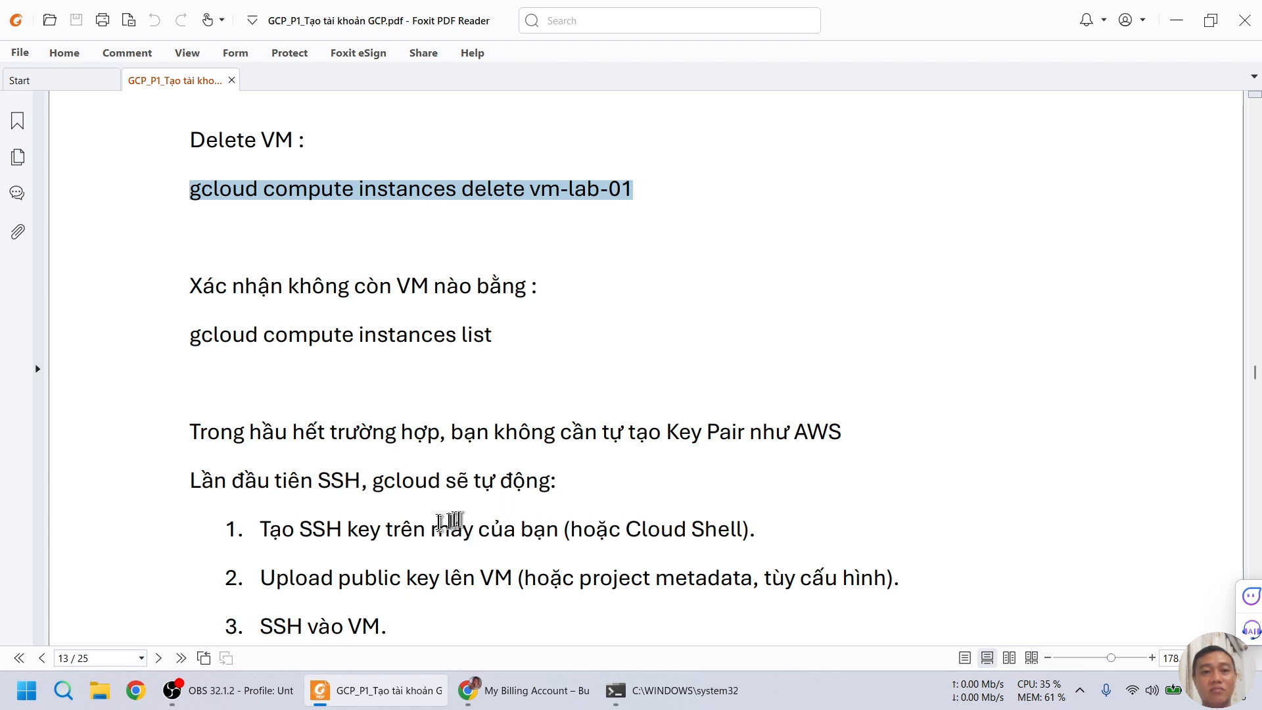
pyautogui.scroll(-1, 428, 536)
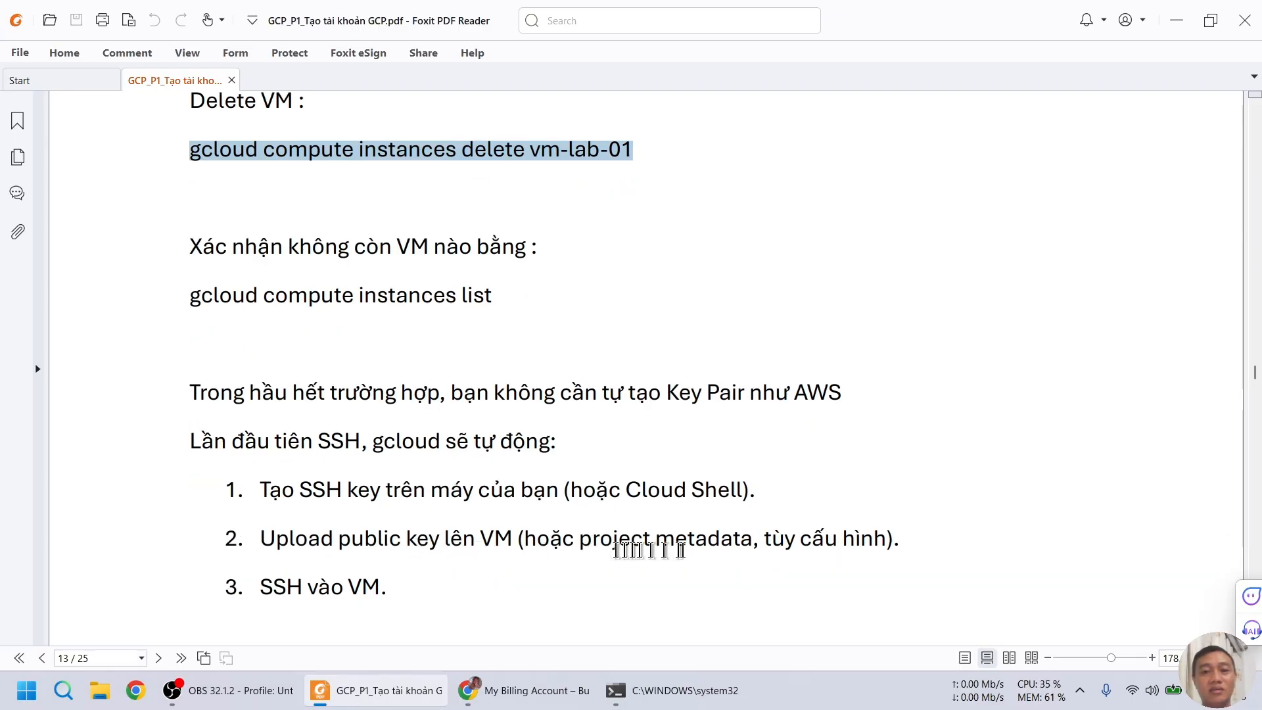
pyautogui.scroll(5, 577, 460)
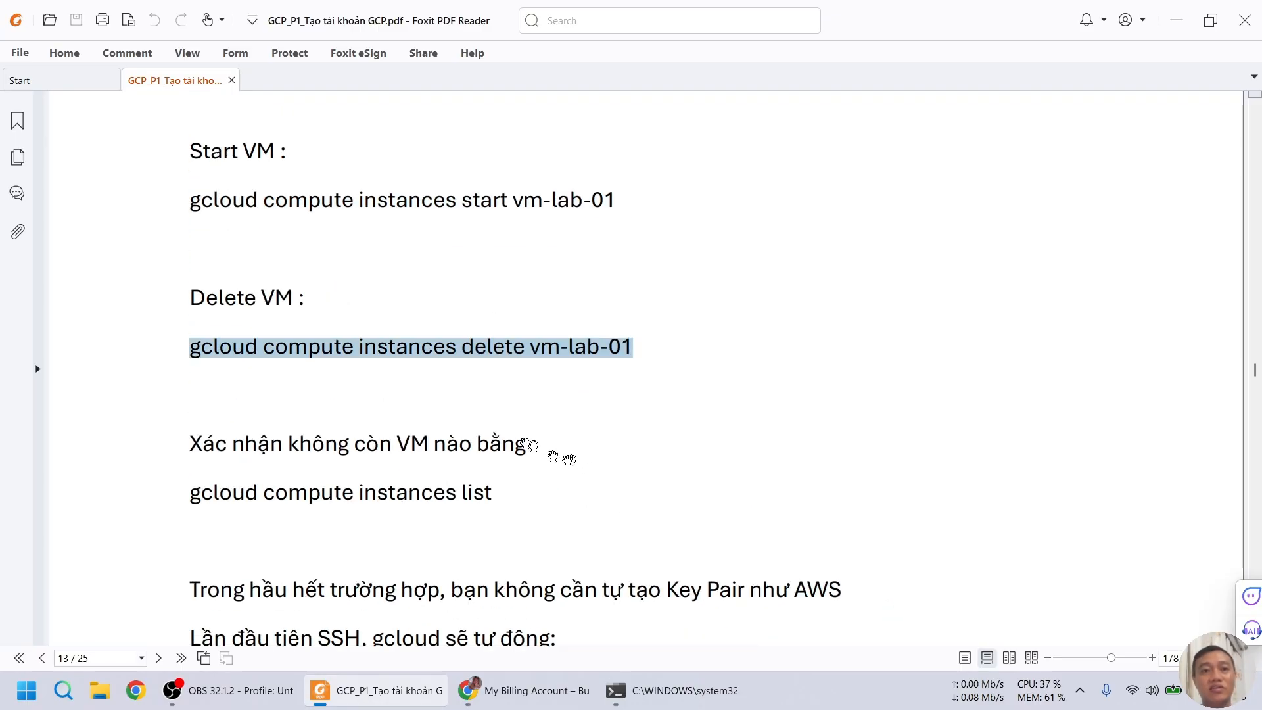
pyautogui.scroll(4, 289, 381)
pyautogui.scroll(20, 277, 374)
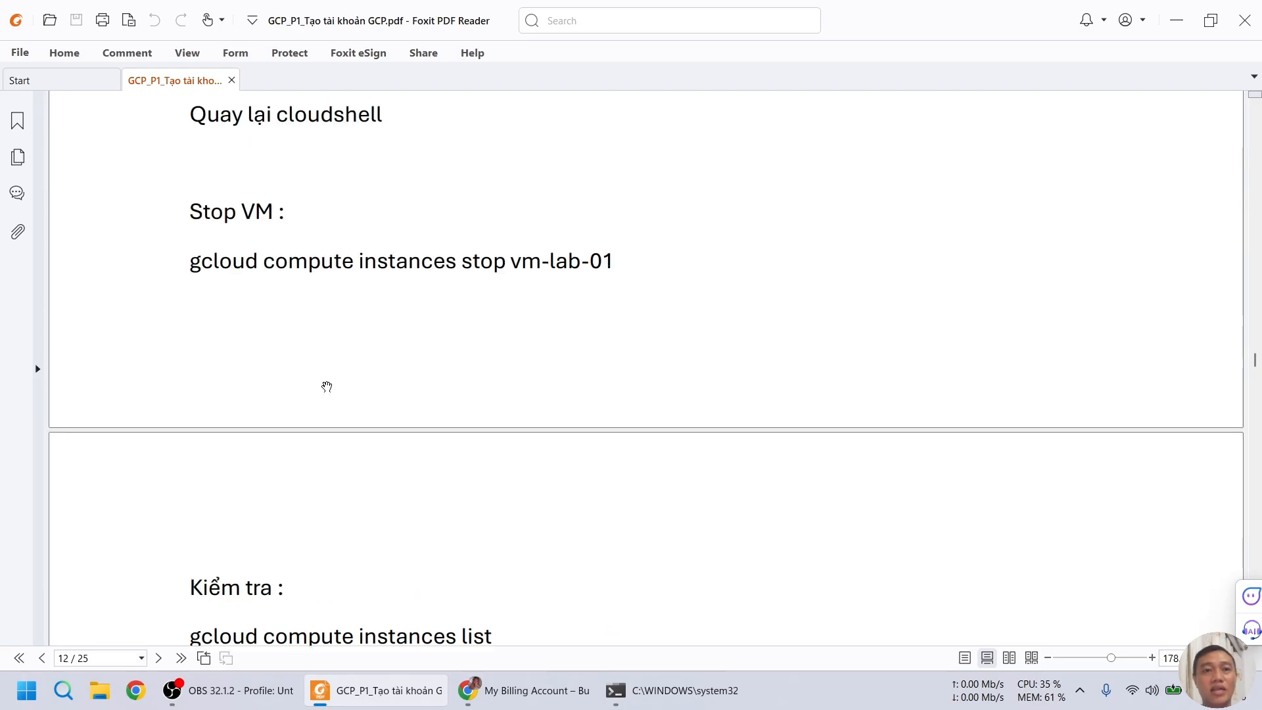
pyautogui.scroll(3, 332, 392)
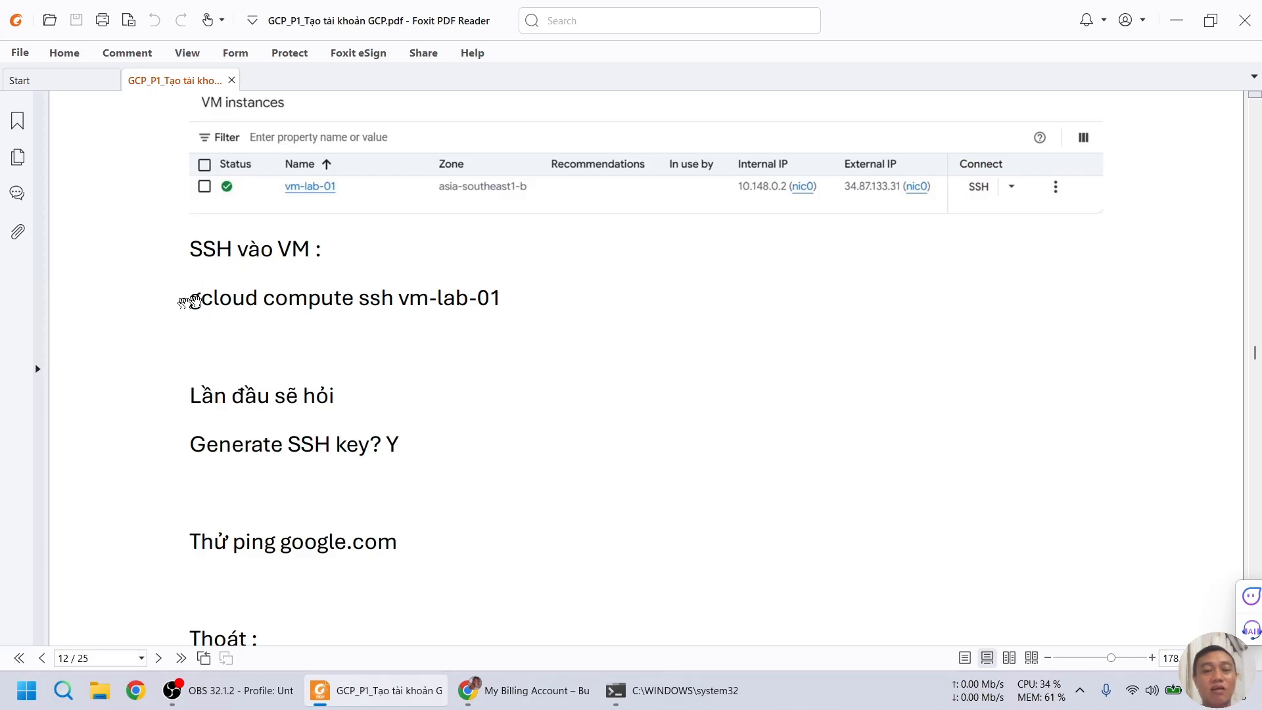
pyautogui.scroll(-15, 329, 327)
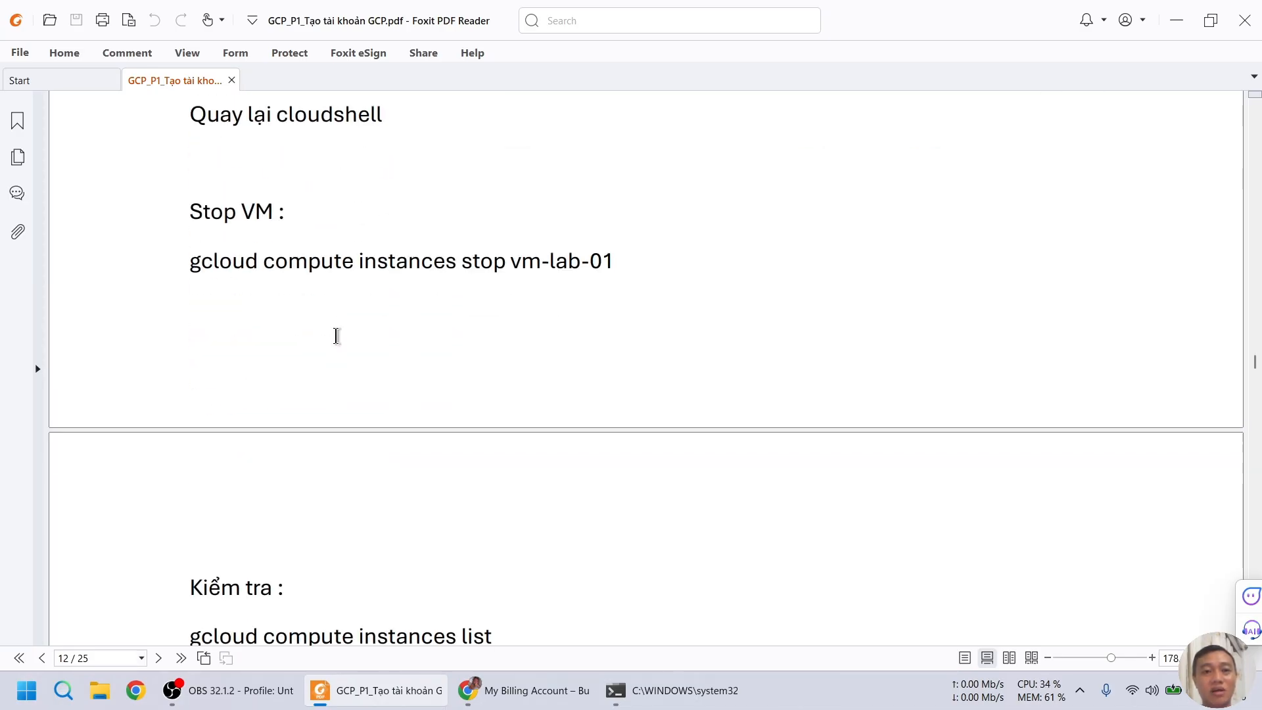
pyautogui.scroll(-5, 337, 336)
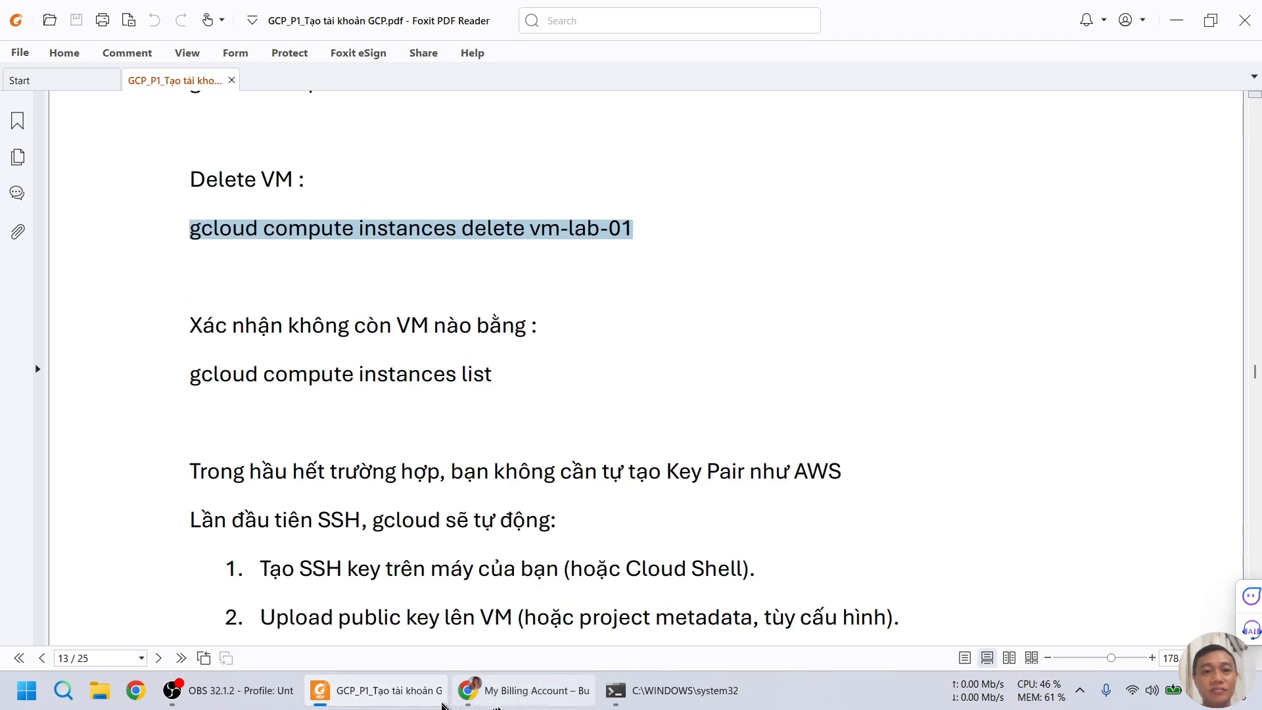
# Step: Switch to the VM instances page in Chrome and refresh the list to check whether vm-lab-01 is deleted
pyautogui.click(523, 690)
pyautogui.click(488, 20)
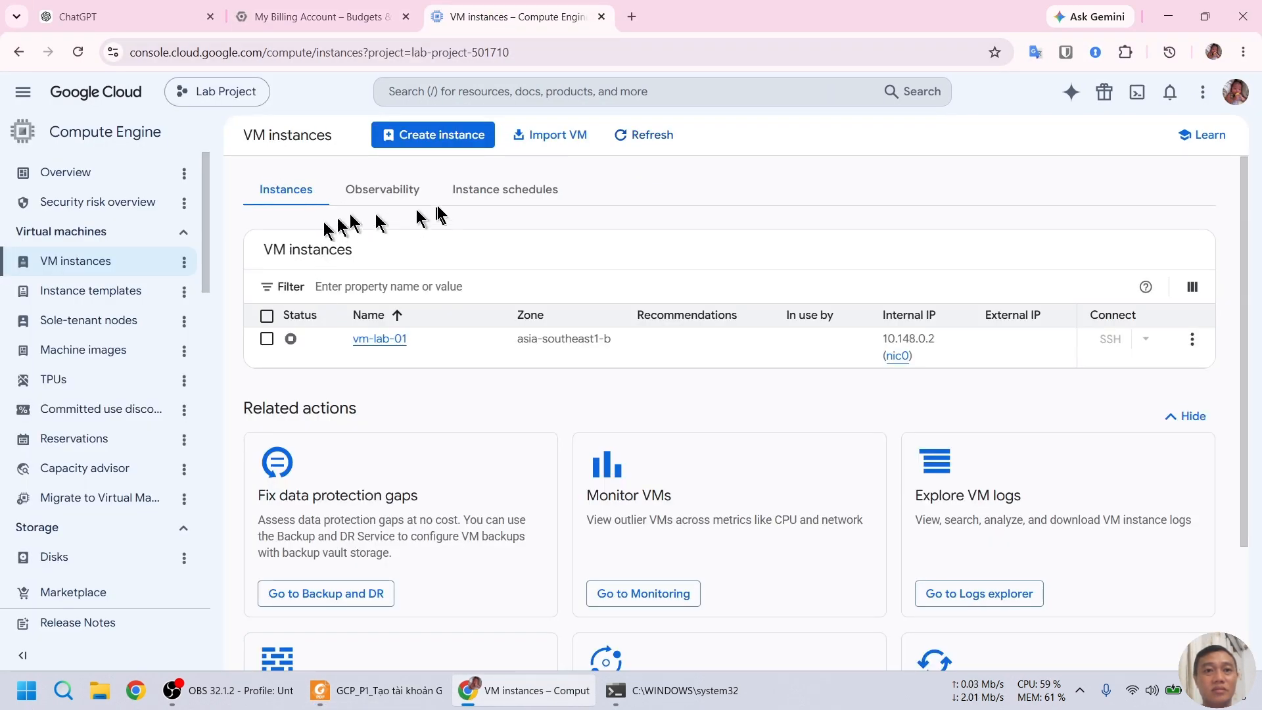
pyautogui.click(637, 135)
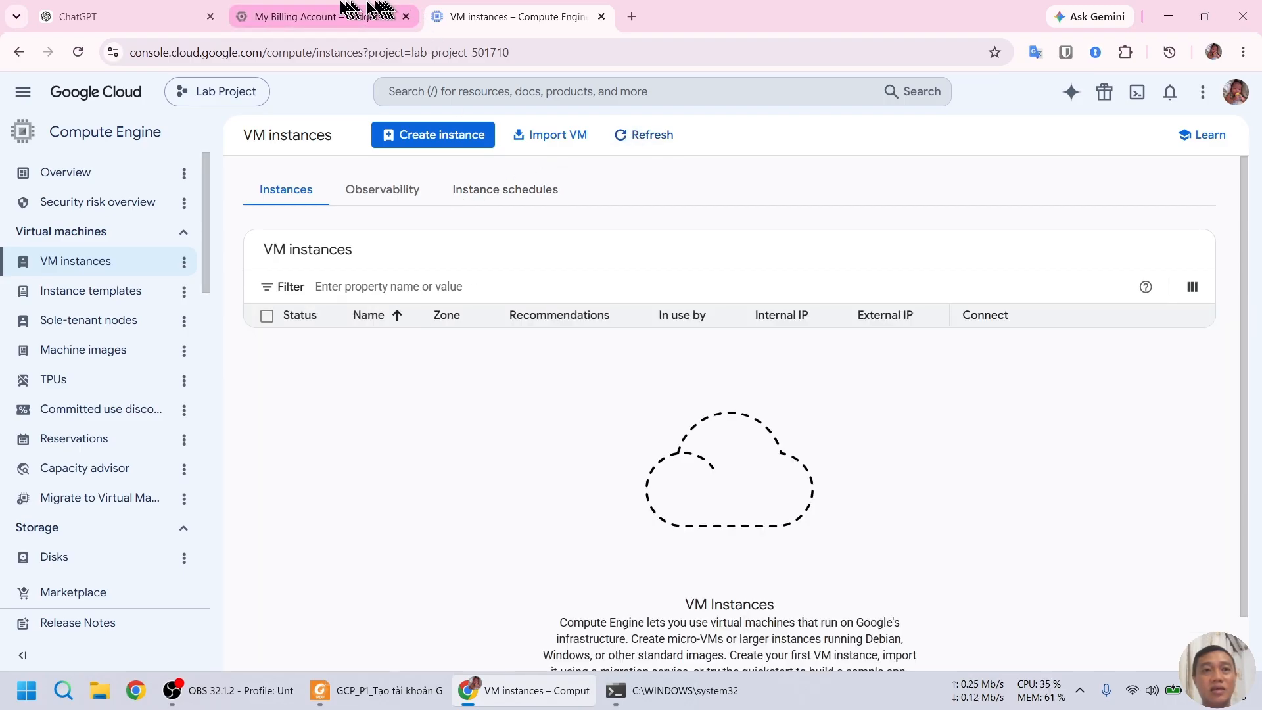
# Step: Display the command history in Cloud Shell and rerun "gcloud compute instances list" from it with "!80"
pyautogui.click(316, 17)
pyautogui.write('history')
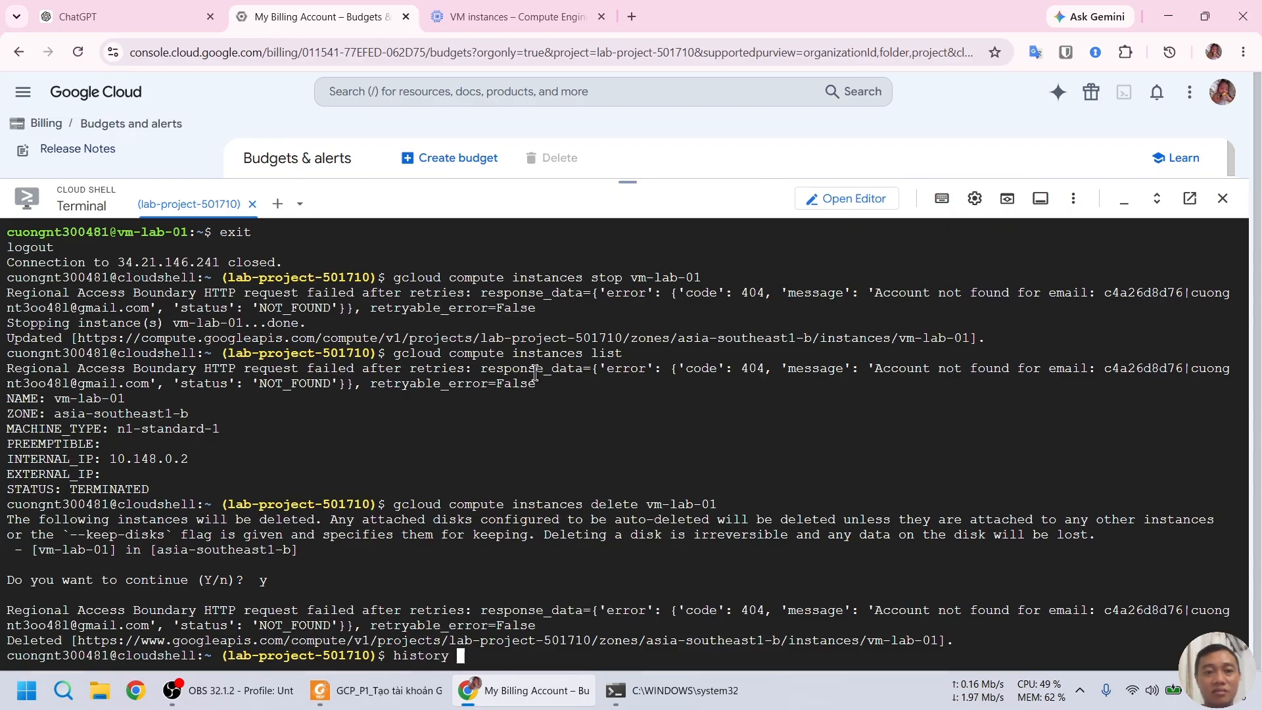
pyautogui.press('Return')
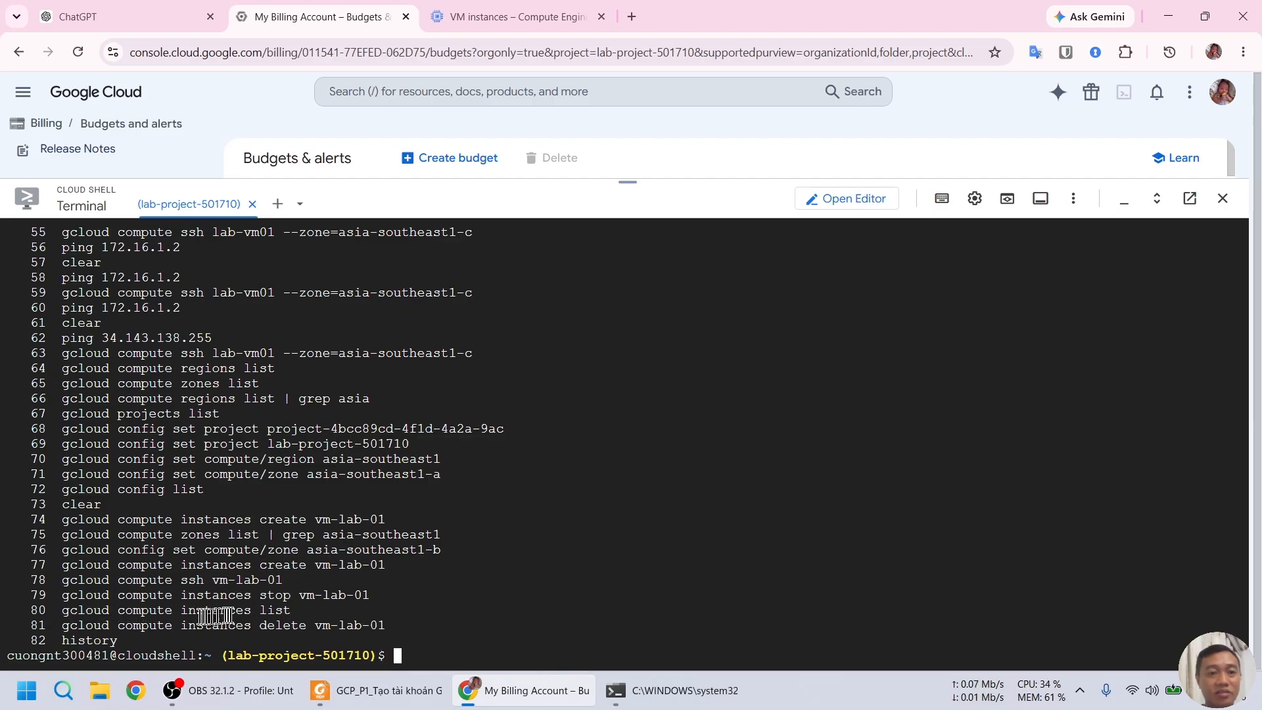
pyautogui.write('!80')
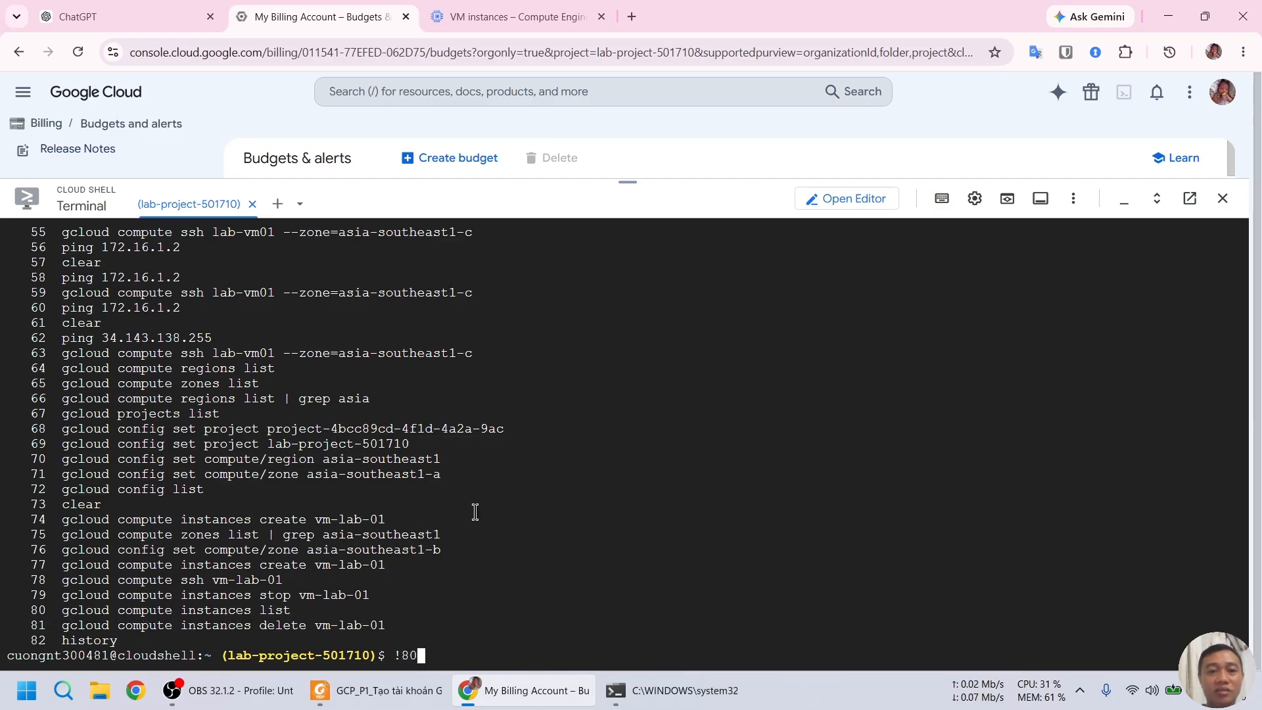
pyautogui.press('Return')
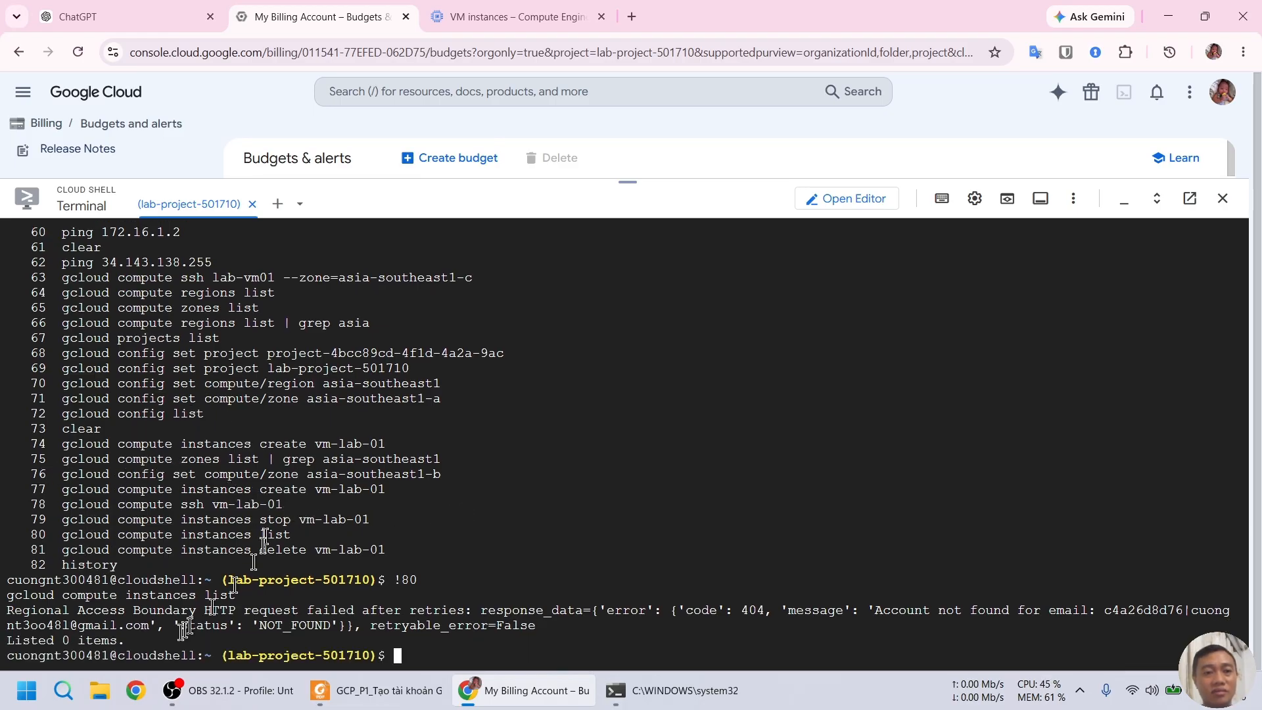
# Step: Copy "ls ~/.ssh" from the PDF guide's section on key storage and run it in Cloud Shell
pyautogui.click(395, 690)
pyautogui.scroll(-5, 424, 463)
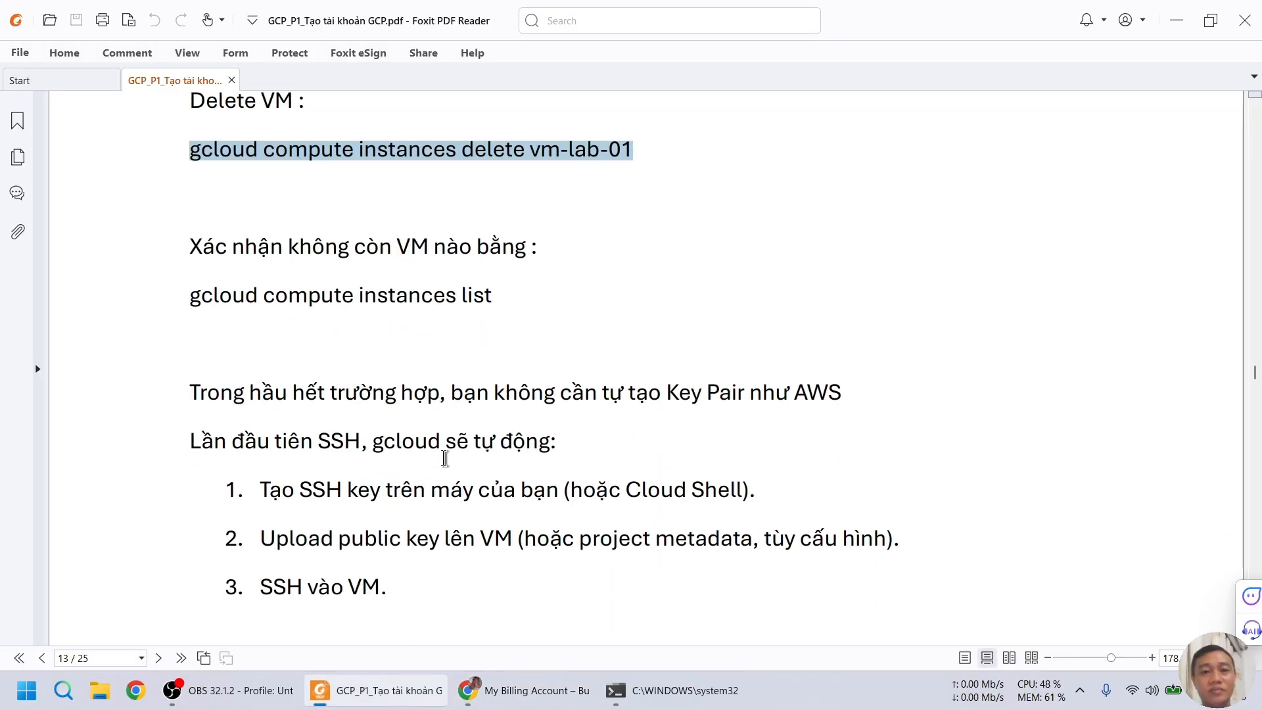
pyautogui.scroll(-2, 447, 471)
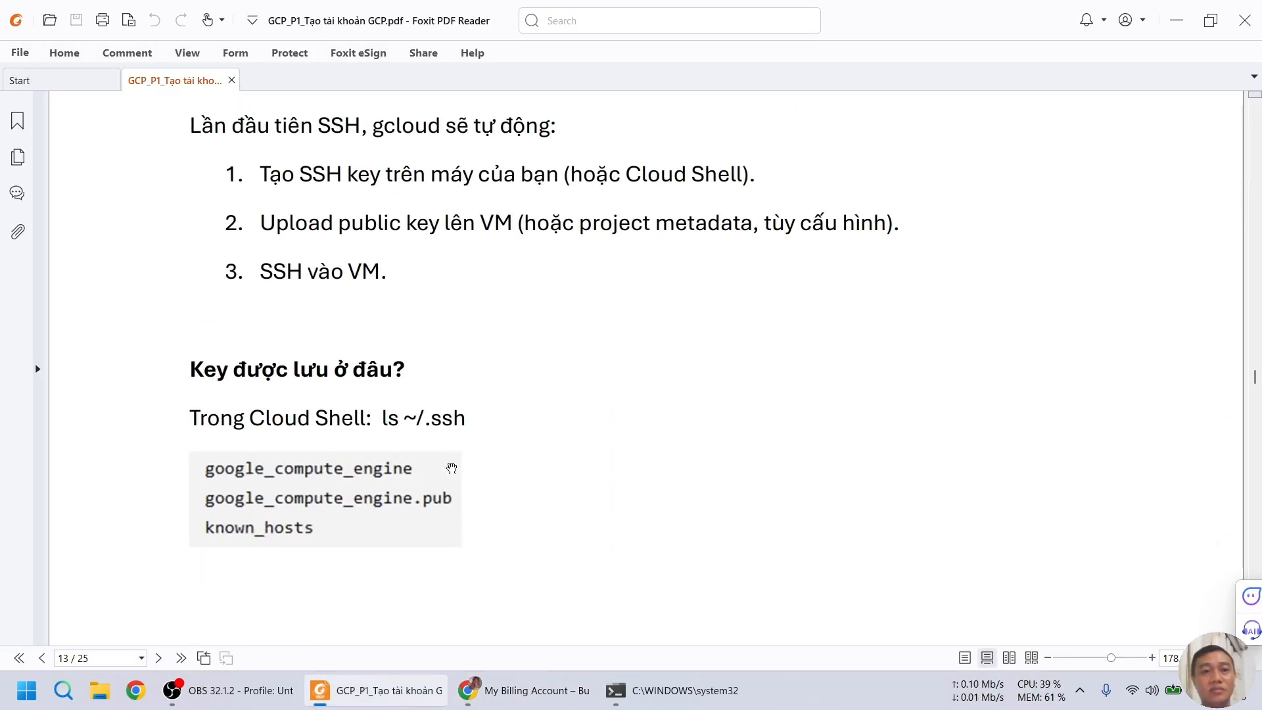
pyautogui.scroll(-1, 460, 460)
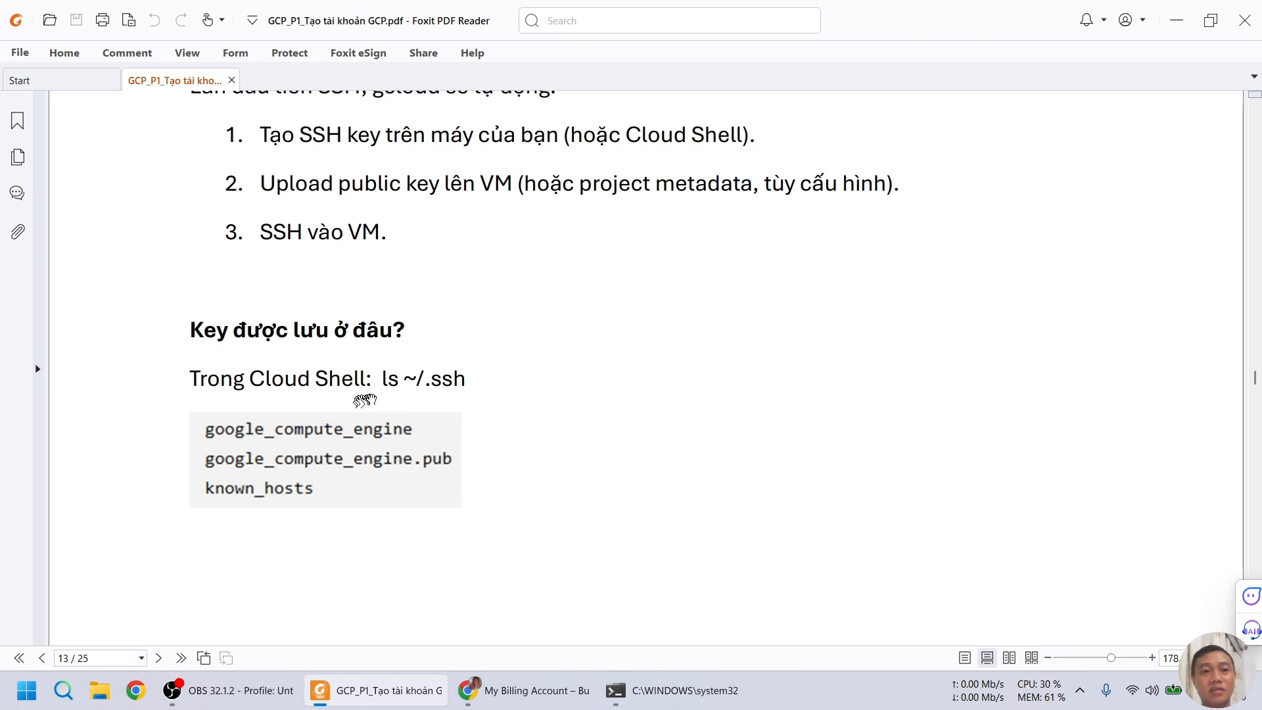
pyautogui.moveTo(381, 380); pyautogui.dragTo(473, 382)
pyautogui.hotkey('ctrl', 'c')
pyautogui.click(558, 690)
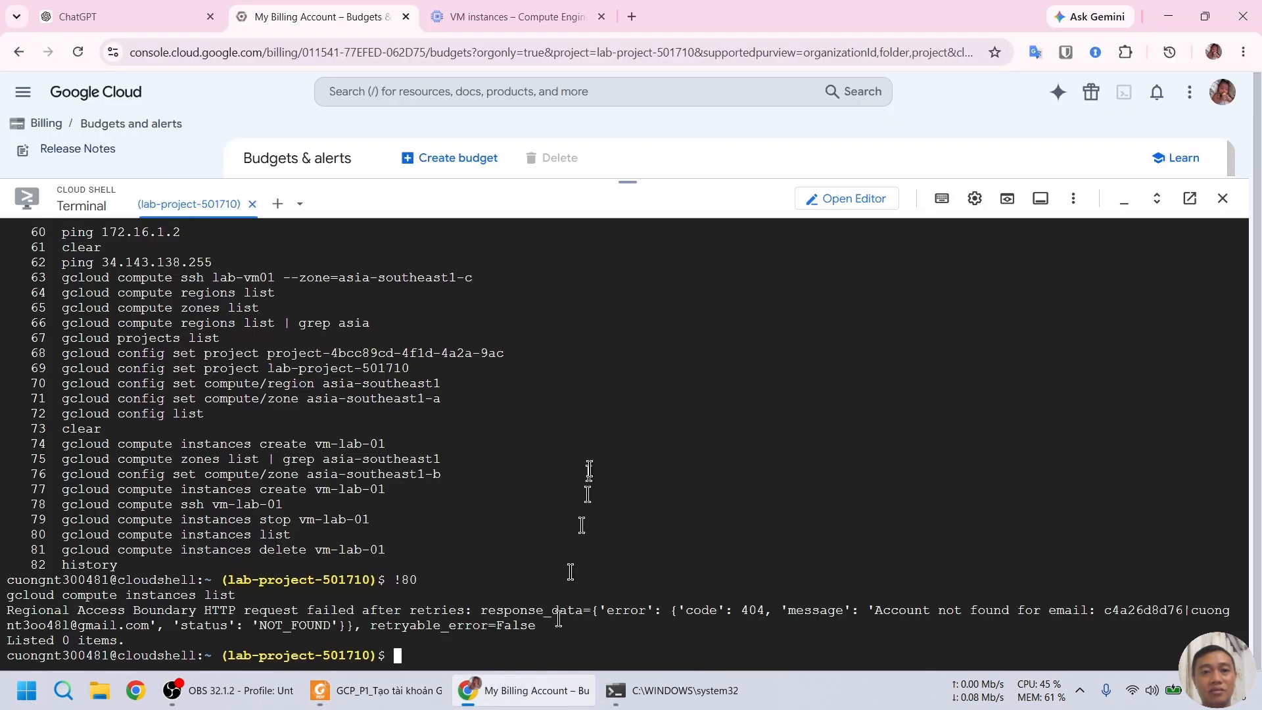
pyautogui.hotkey('ctrl', 'v')
pyautogui.press('Return')
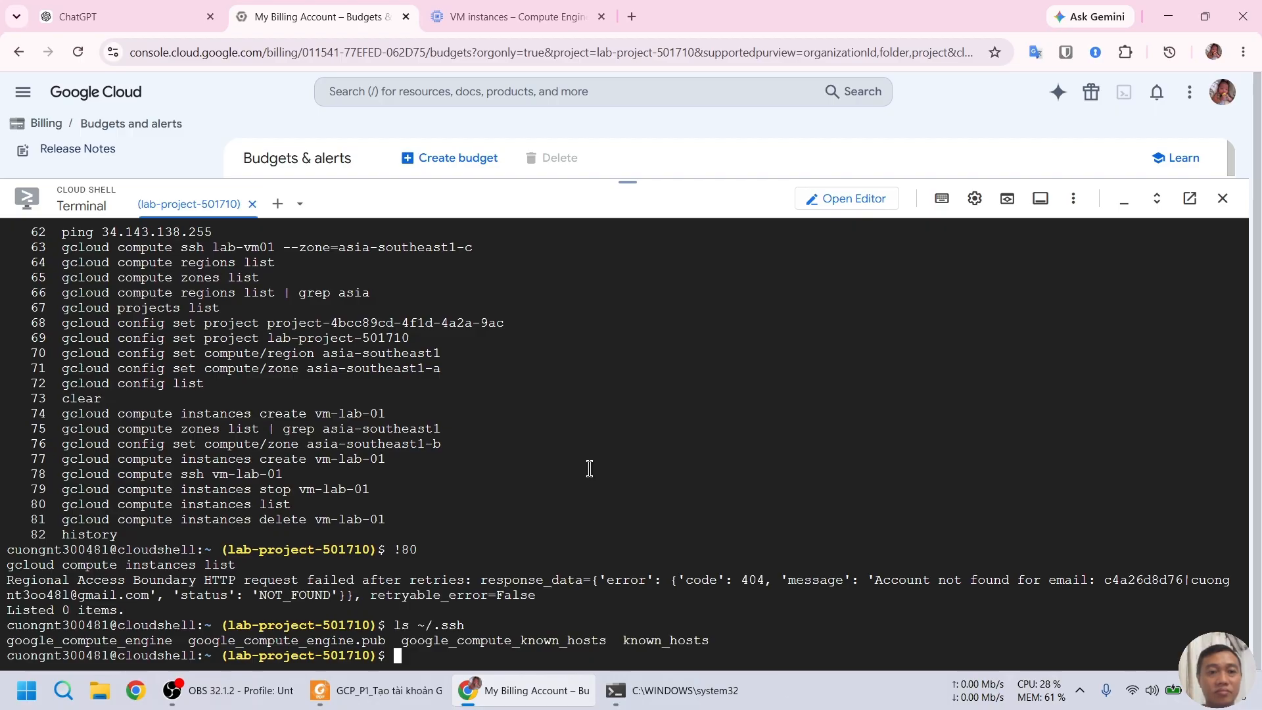
# Step: Rerun the SSH folder listing in long format with "ls ~/.ssh -l"
pyautogui.press('Up')
pyautogui.write('-l')
pyautogui.press('Return')
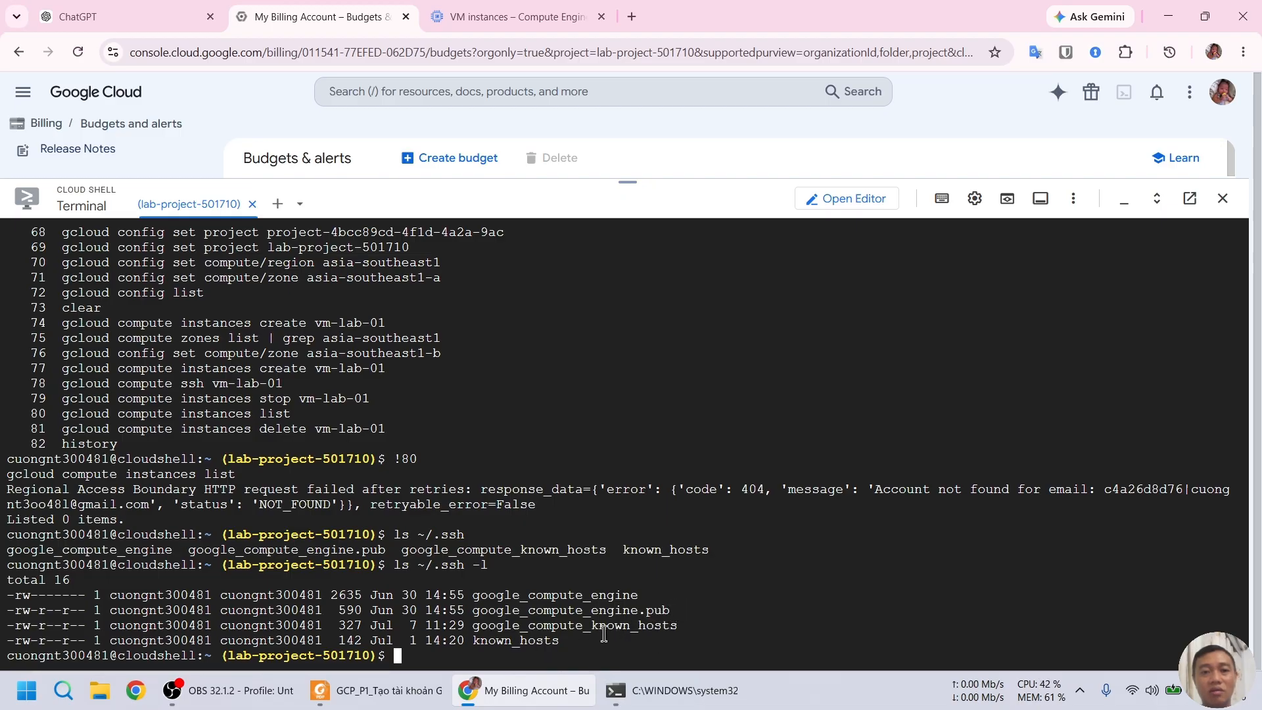
# Step: Return to the PDF guide and read the section on default ephemeral external IPs and creating a VM with --no-address
pyautogui.hotkey('alt', 'Tab')
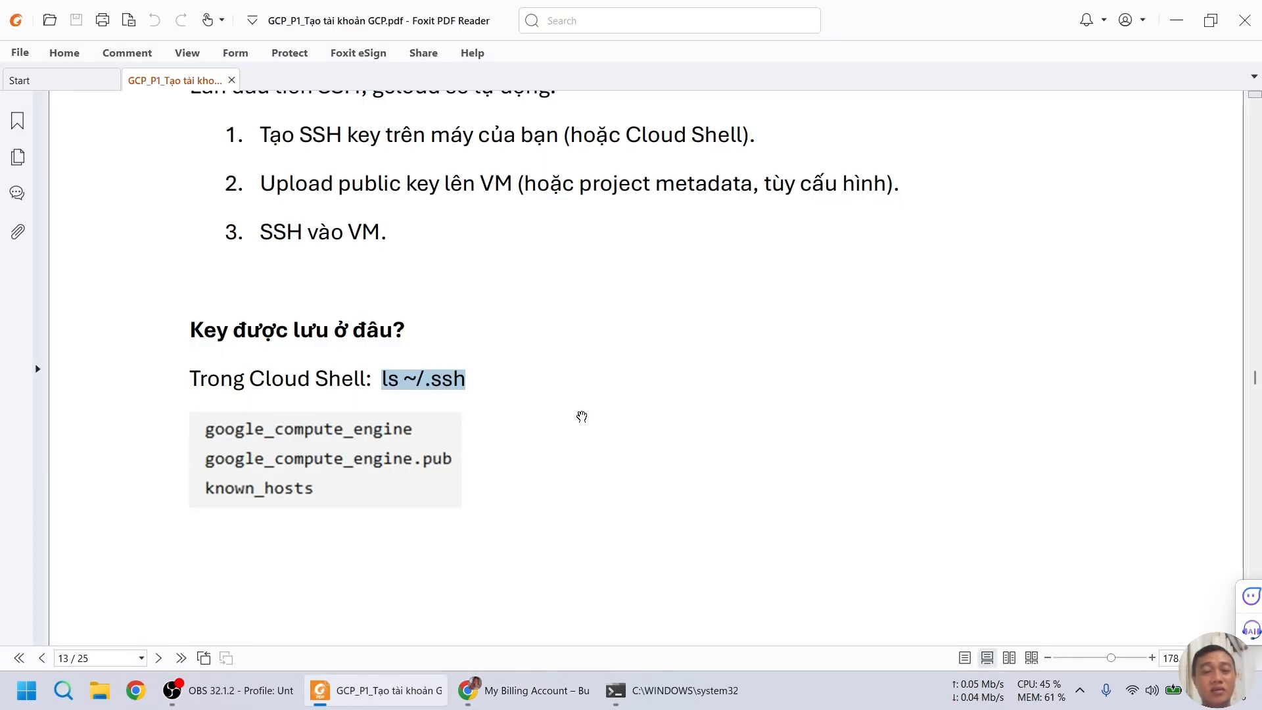
pyautogui.scroll(-8, 582, 416)
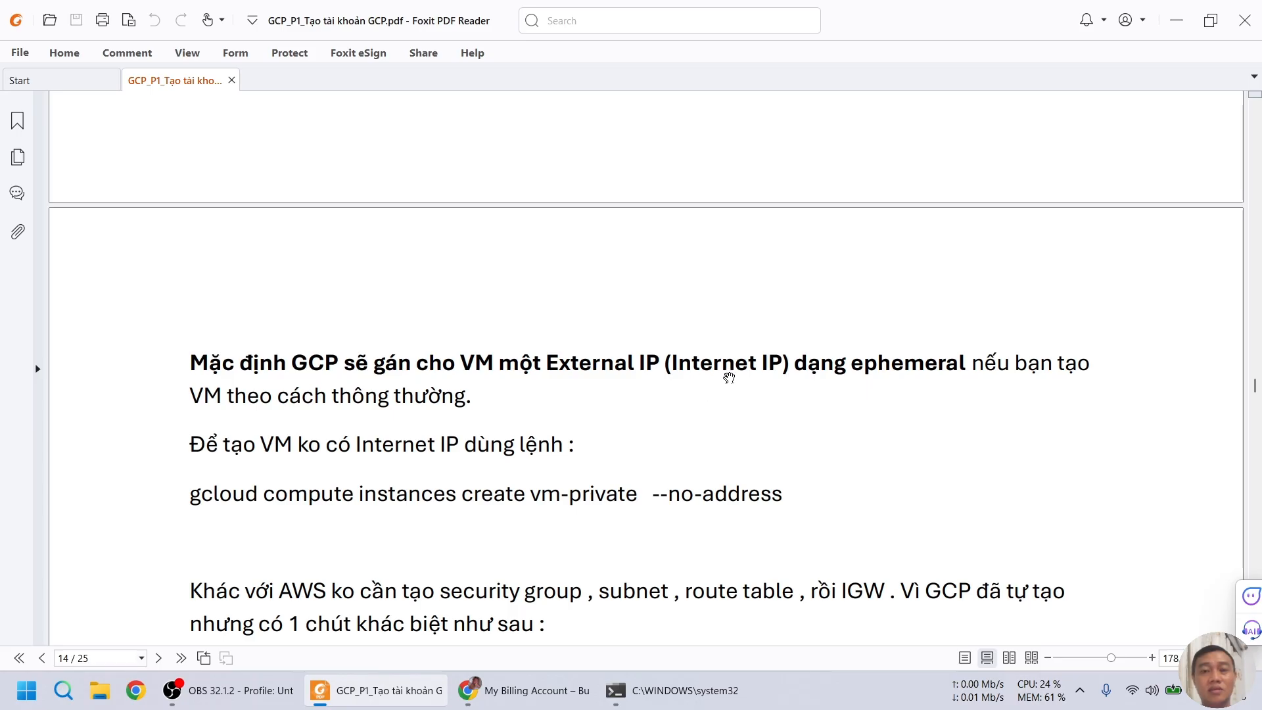
pyautogui.scroll(-1, 647, 391)
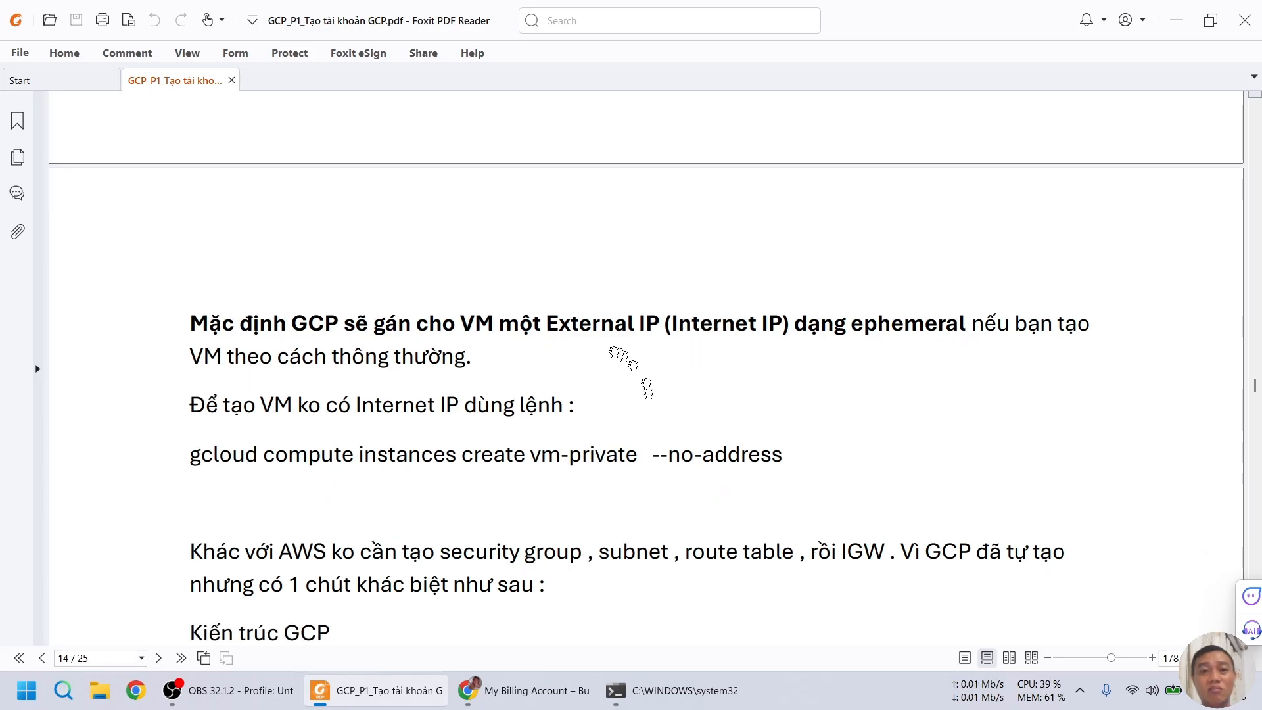